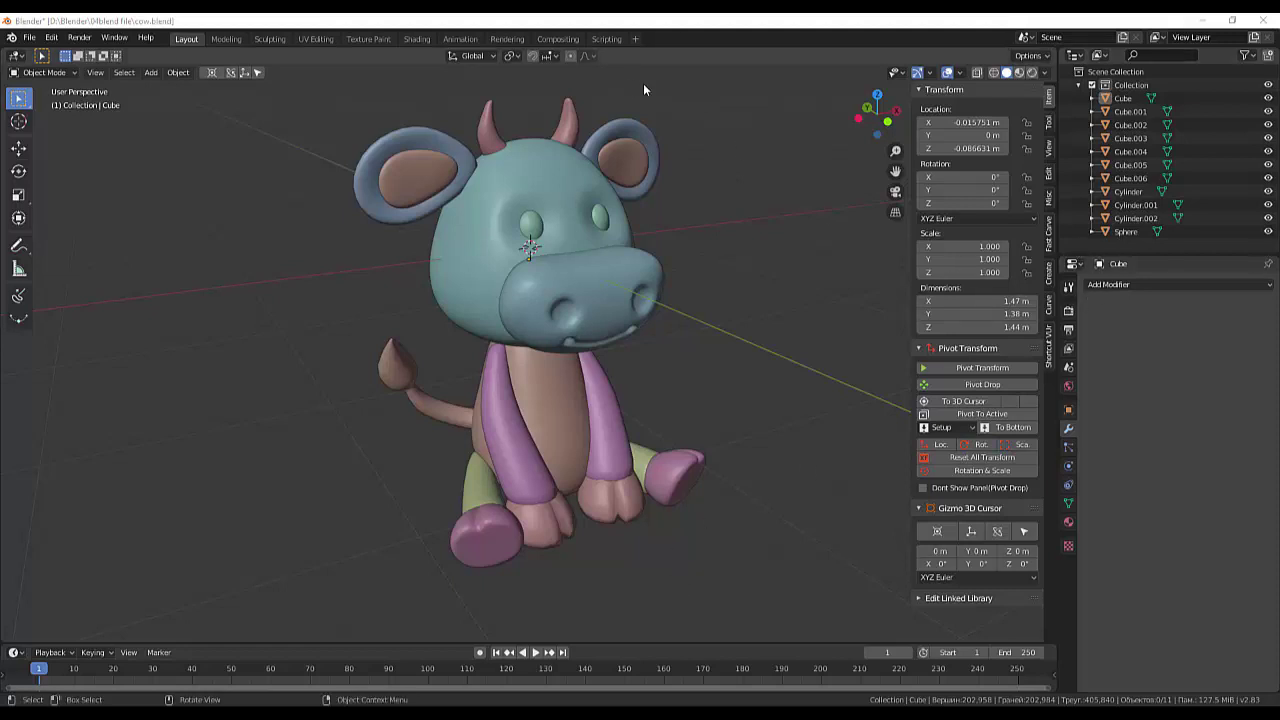
Open the Shading workspace, zoom in on the cow and select its head.
left_click(417, 39)
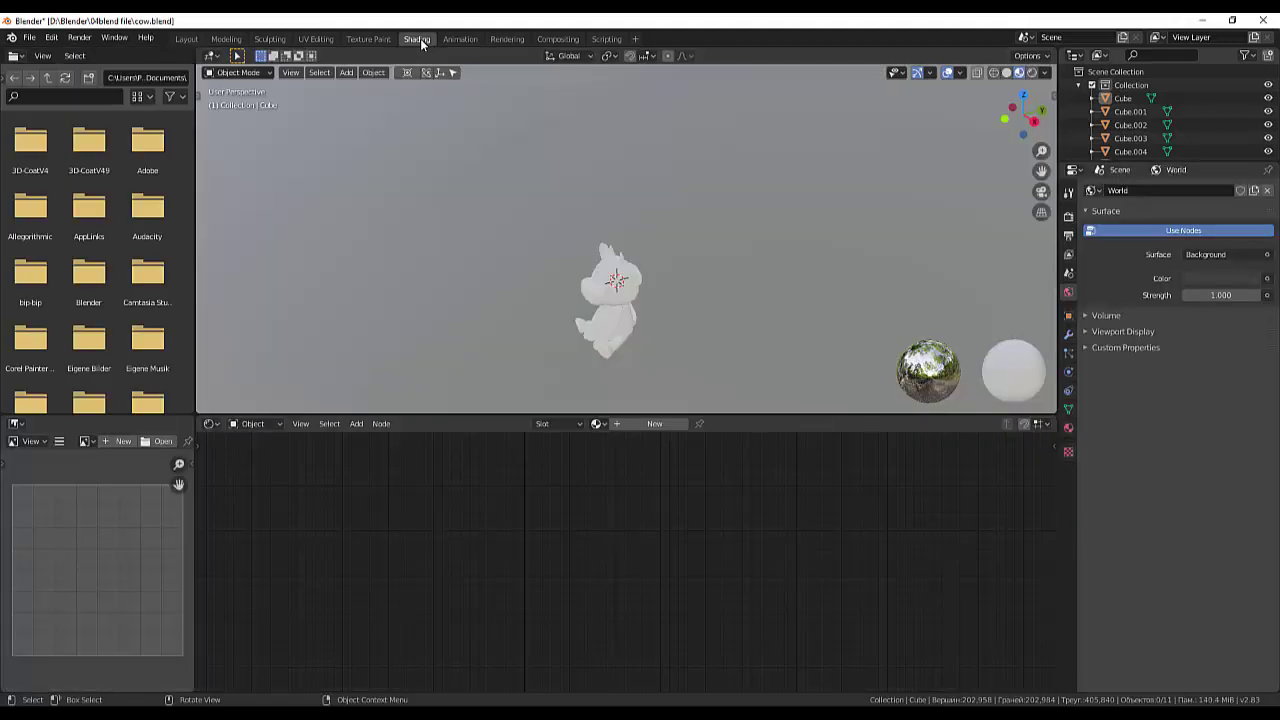
scroll(695, 334, "up", 2)
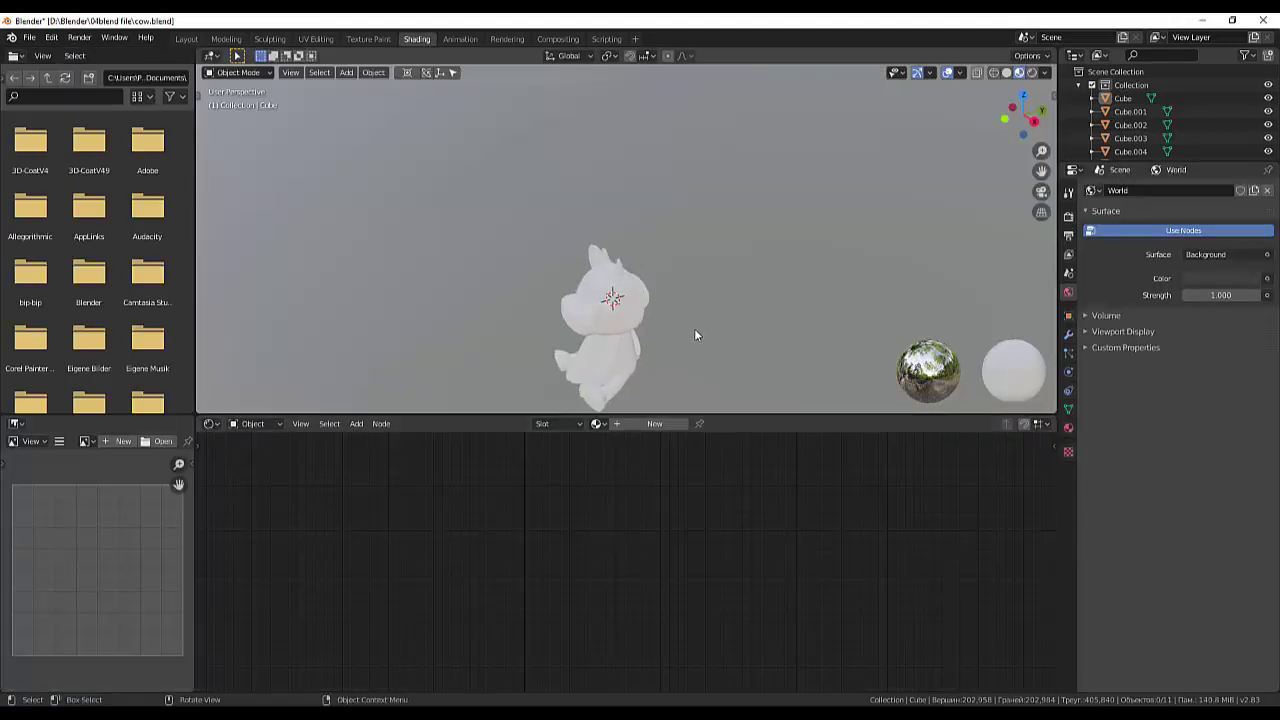
mouse_move(694, 328)
middle_mouse_down()
mouse_move(707, 293)
mouse_move(697, 248)
middle_mouse_up()
scroll(692, 249, "up", 2)
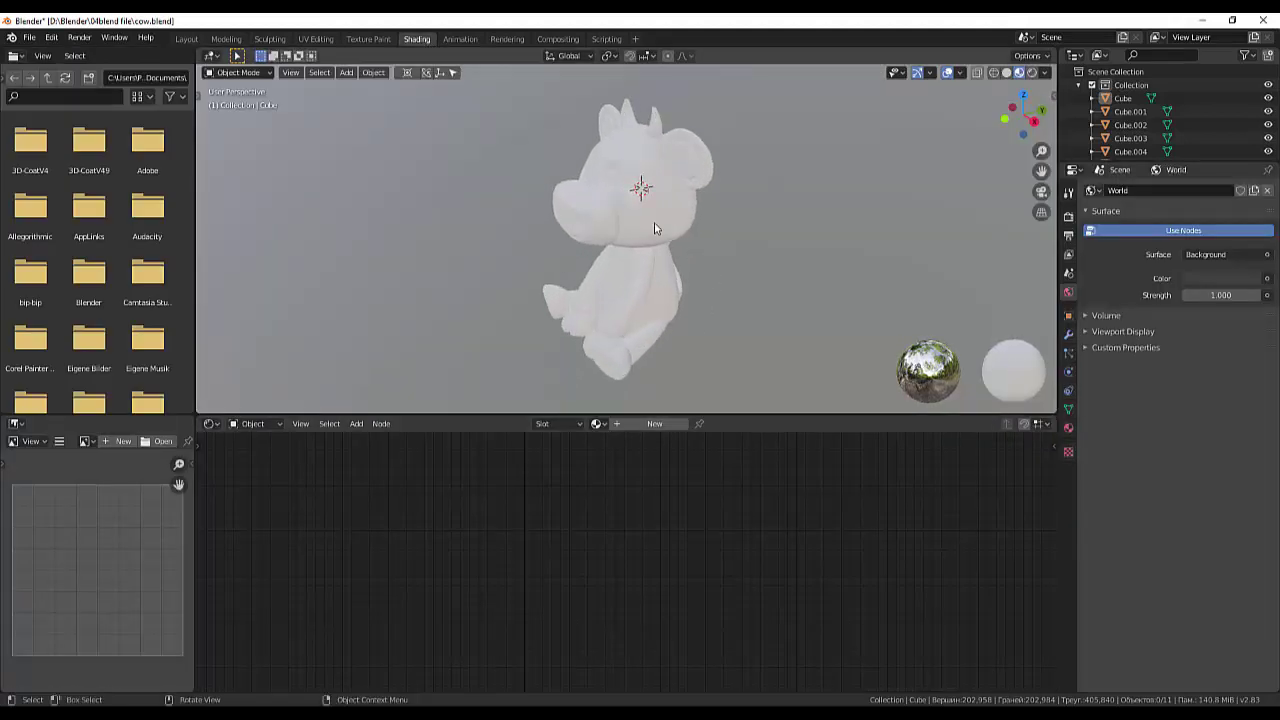
left_click(655, 228)
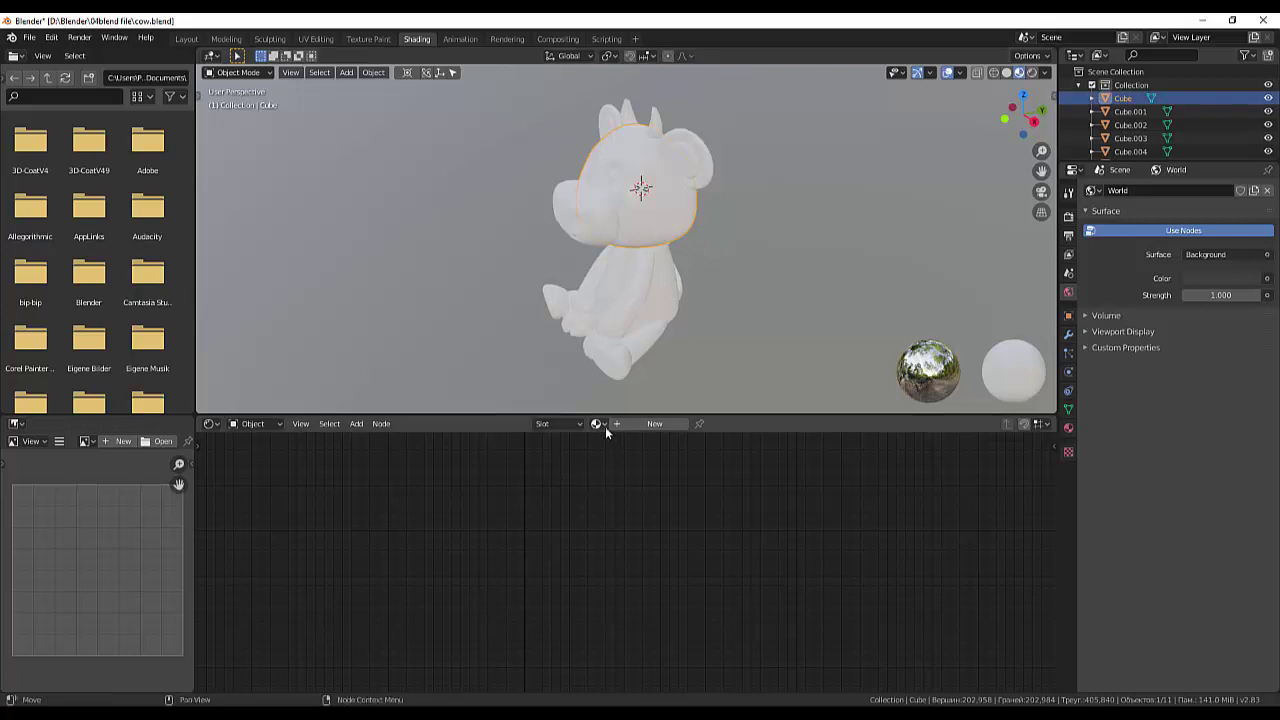
Create a new material for the head and darken its base colour slightly.
left_click(639, 424)
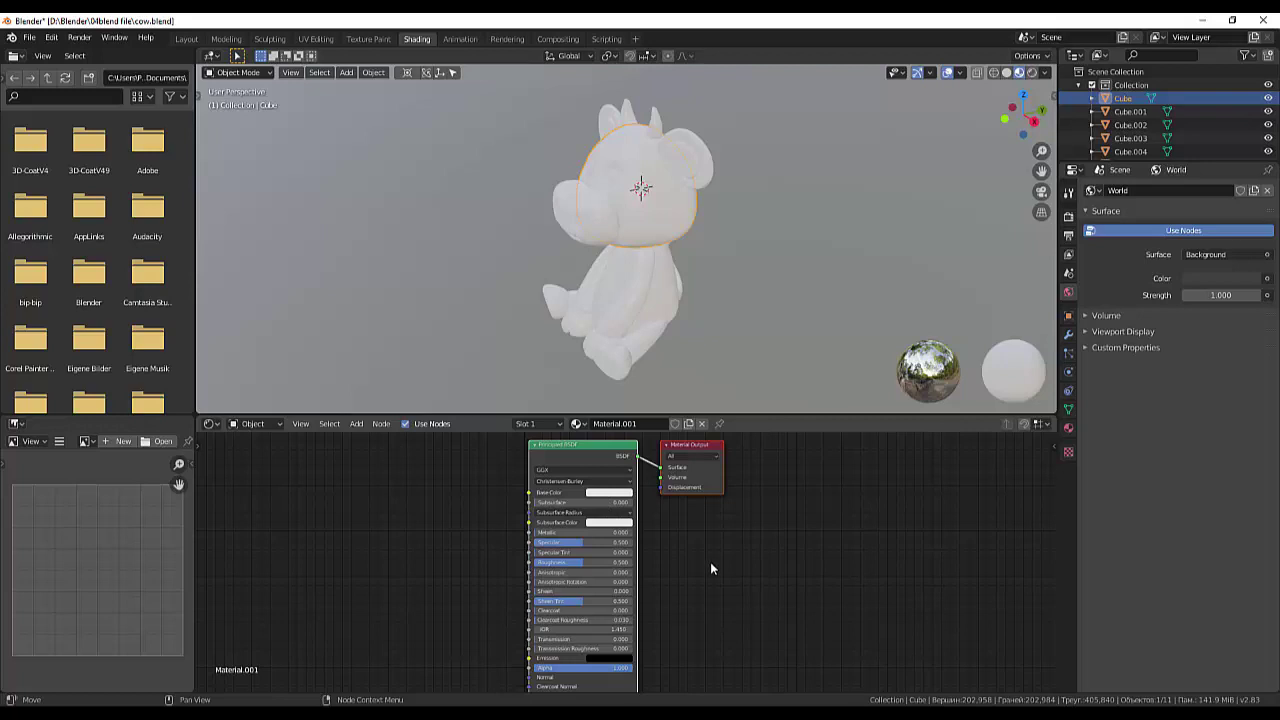
left_click(595, 493)
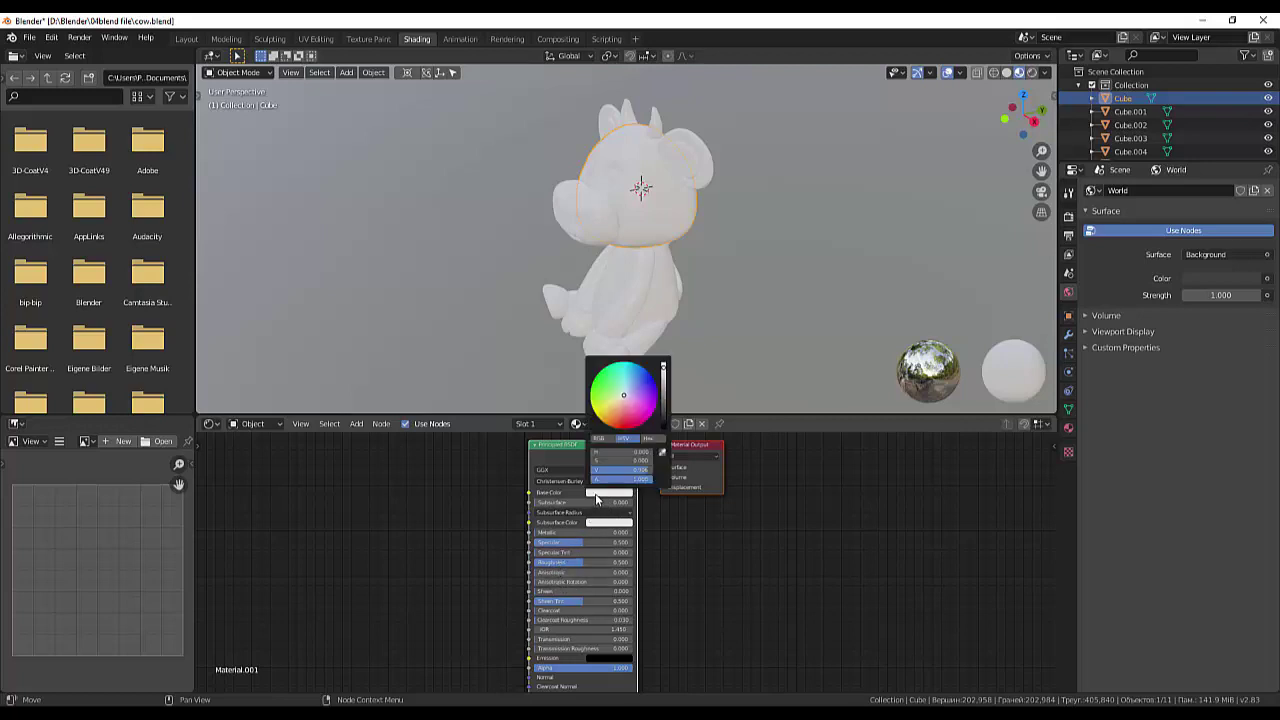
left_click_drag(663, 368, 663, 371)
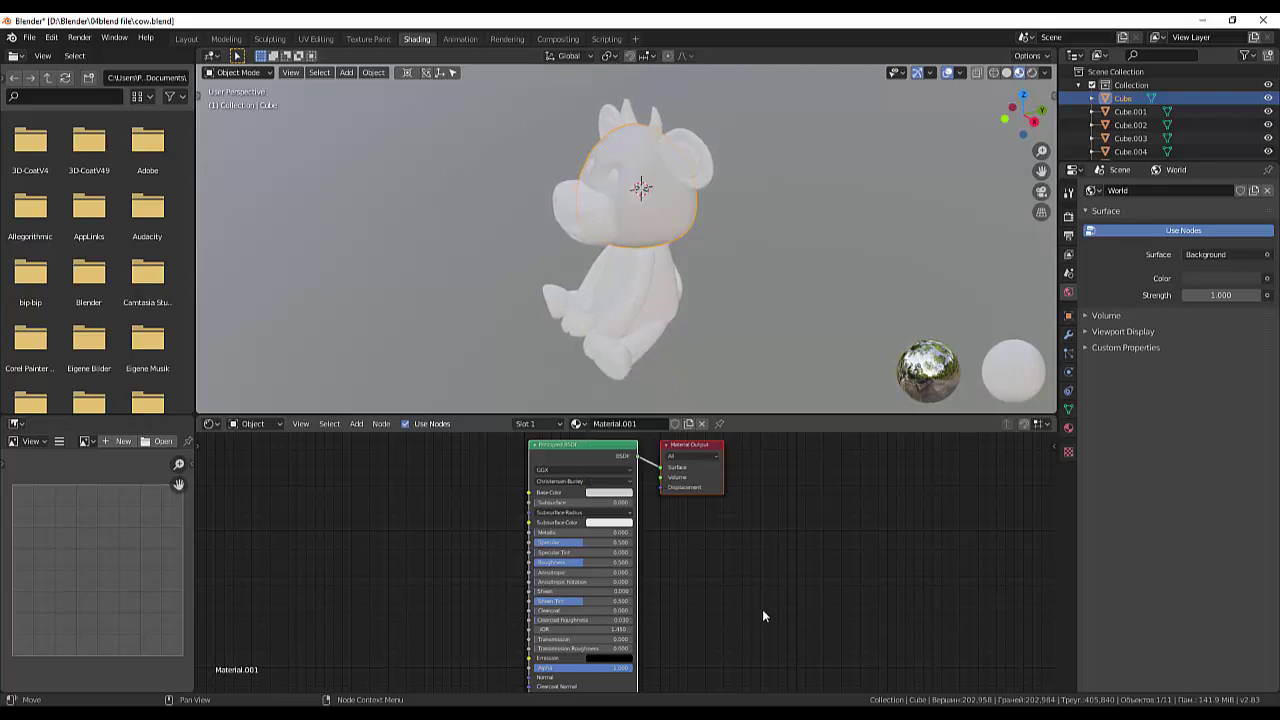
Assign the same Material.001 to the cow's arm and body.
left_click(629, 348)
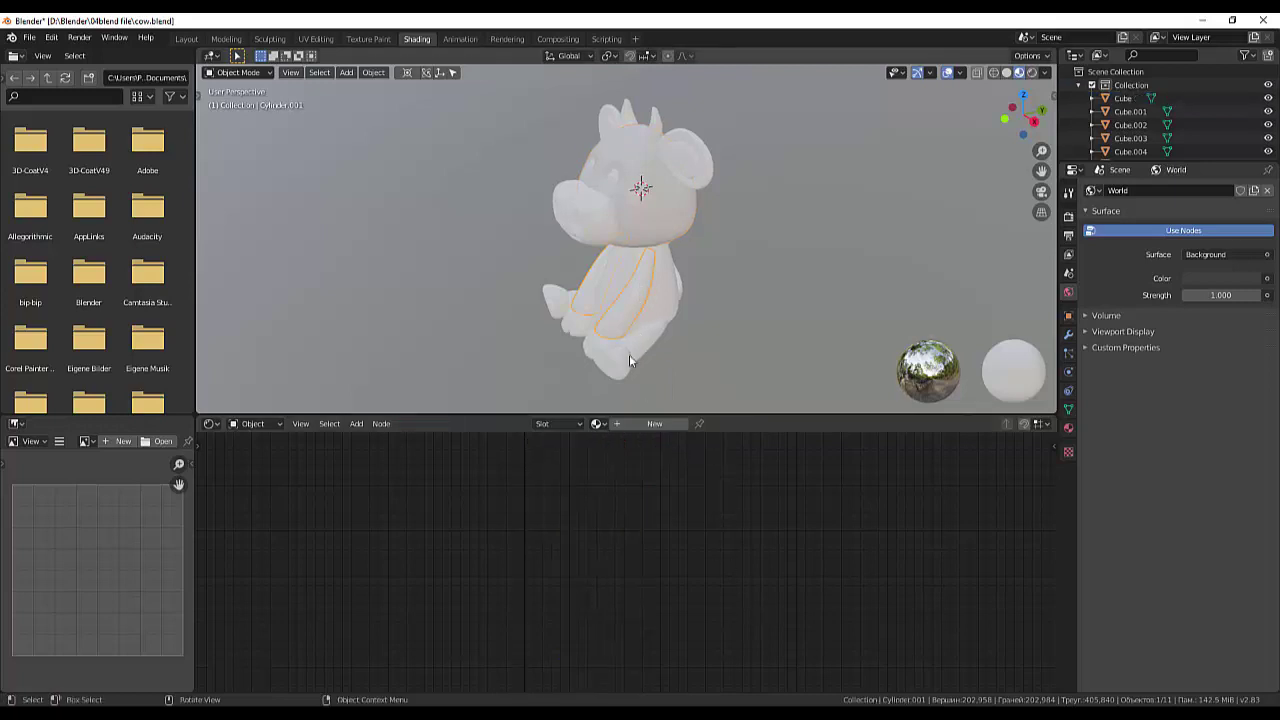
left_click(600, 424)
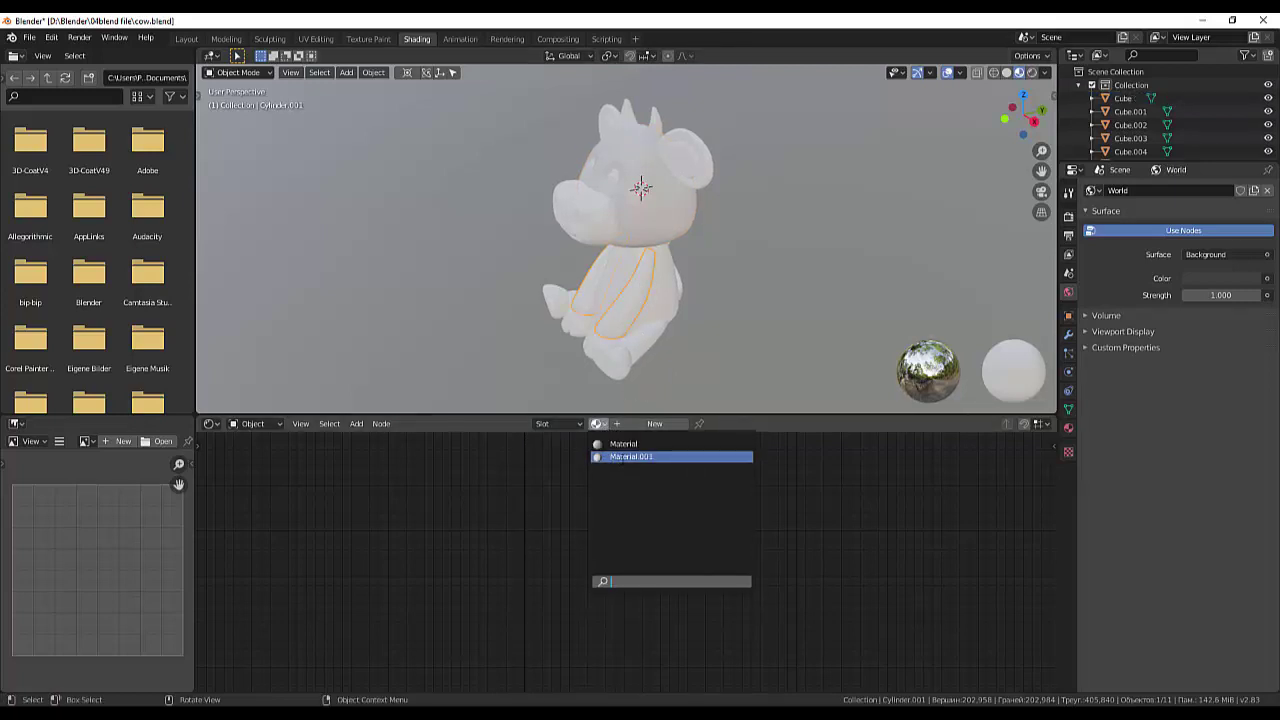
left_click(622, 444)
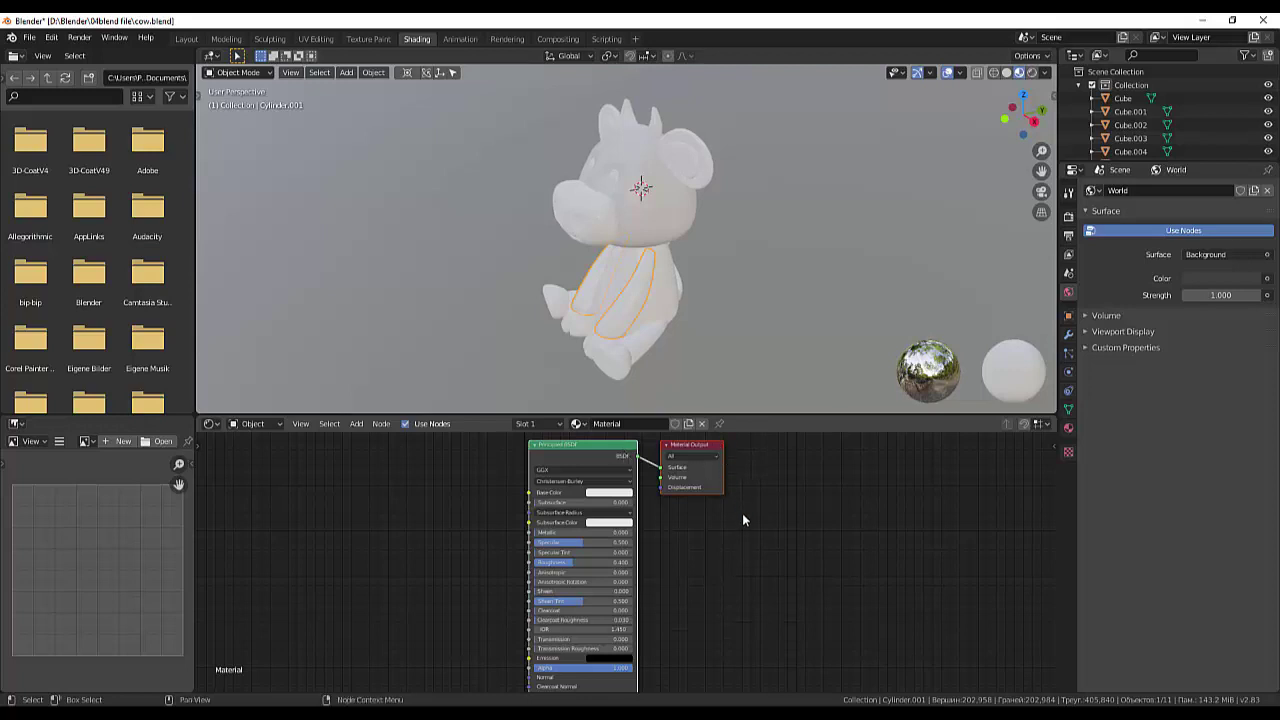
left_click(577, 423)
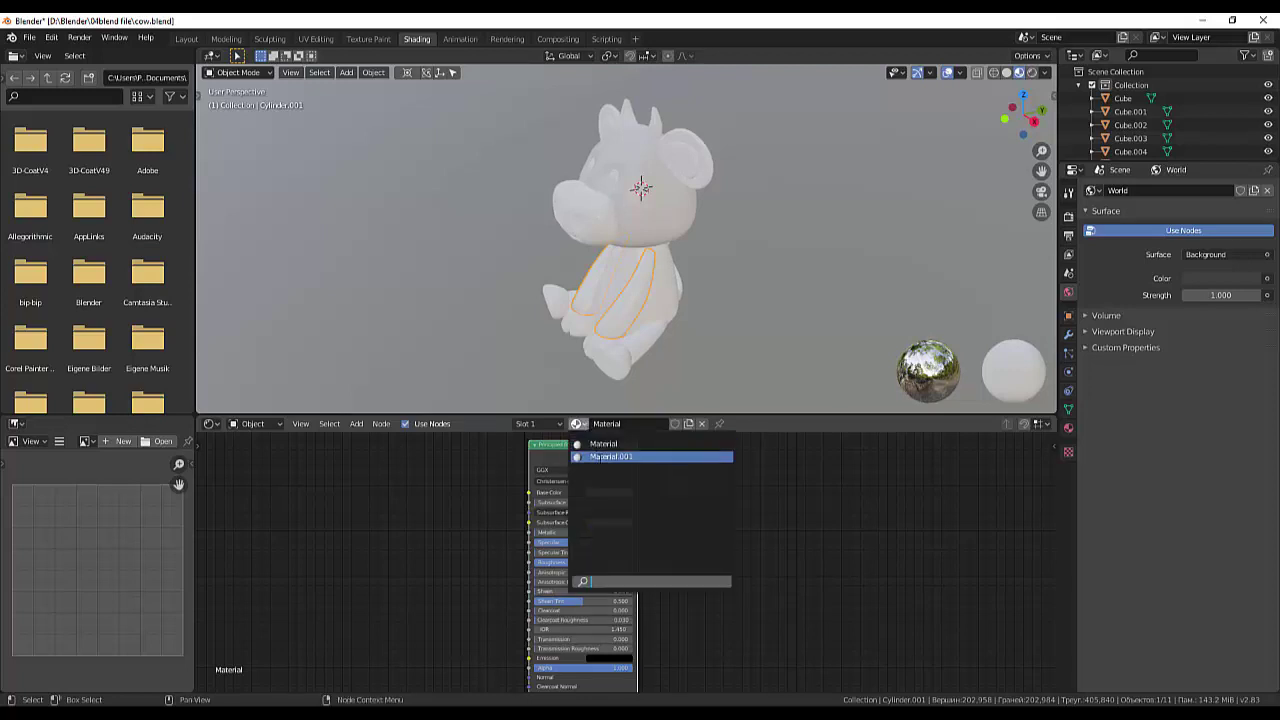
left_click(673, 297)
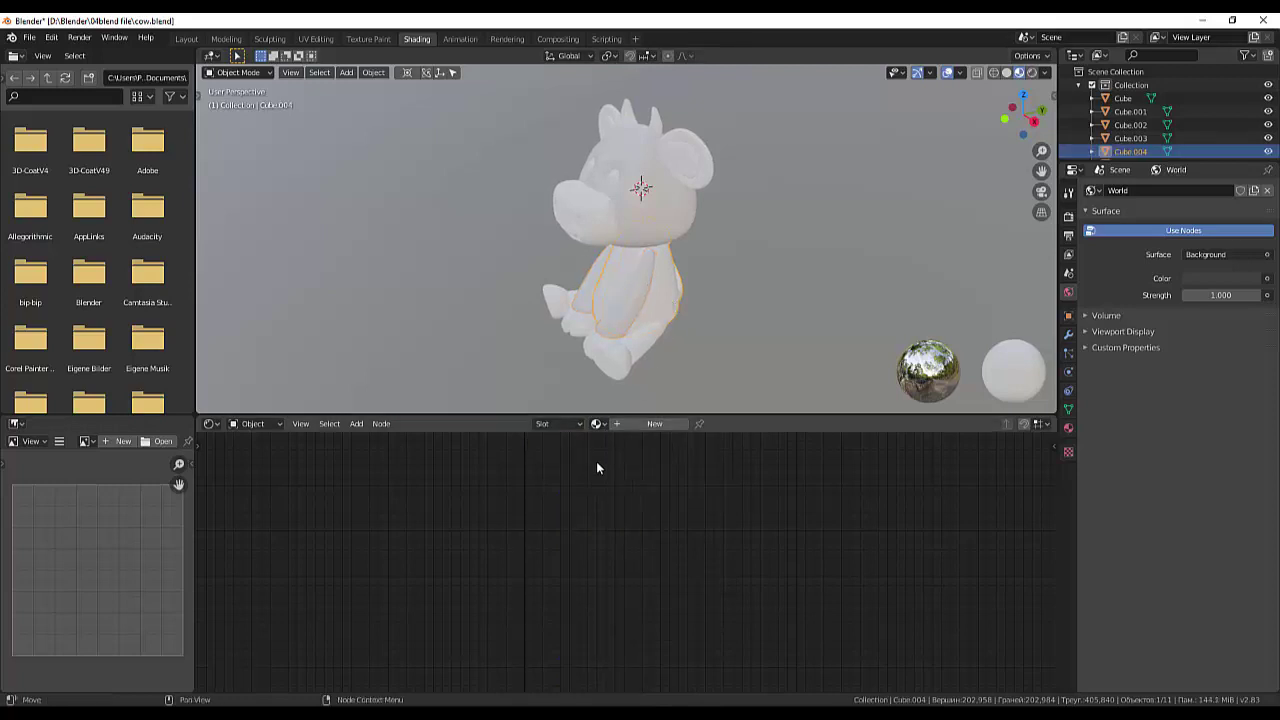
left_click(596, 424)
left_click(616, 458)
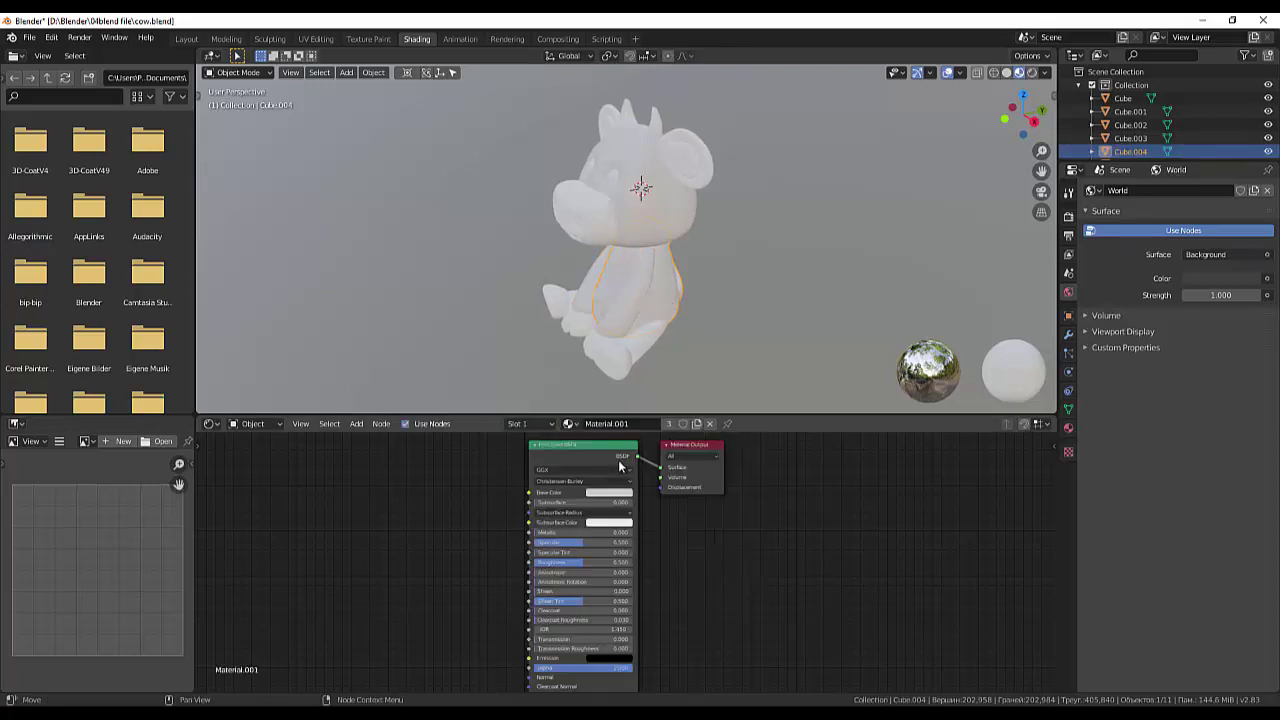
Rename the shared material to telo.
double_click(610, 424)
key("BackSpace")
type("blac")
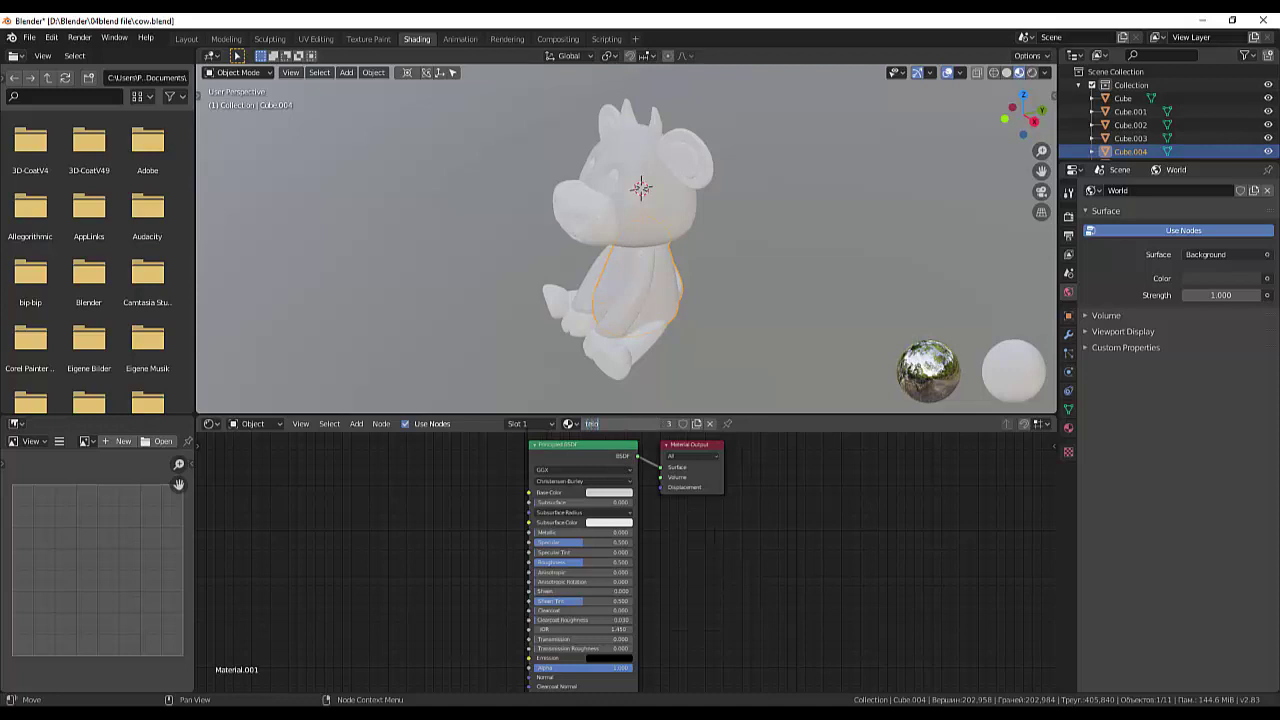
key("Return")
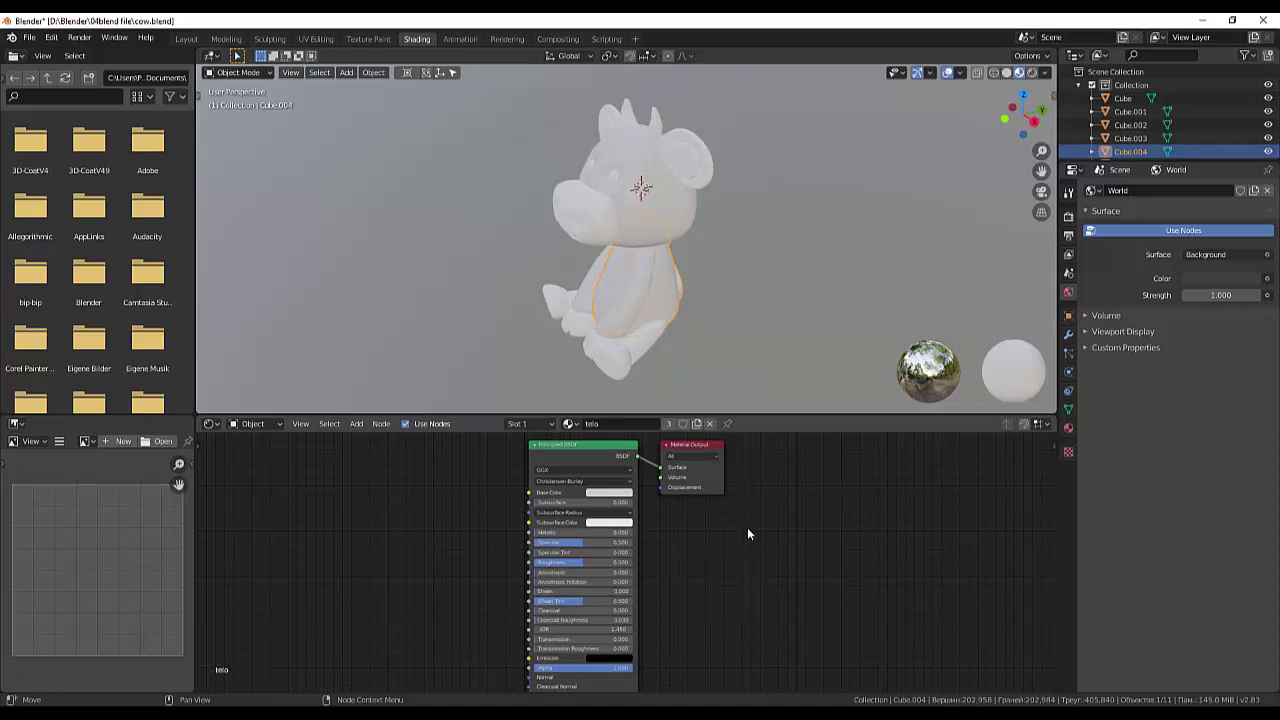
left_click(703, 182)
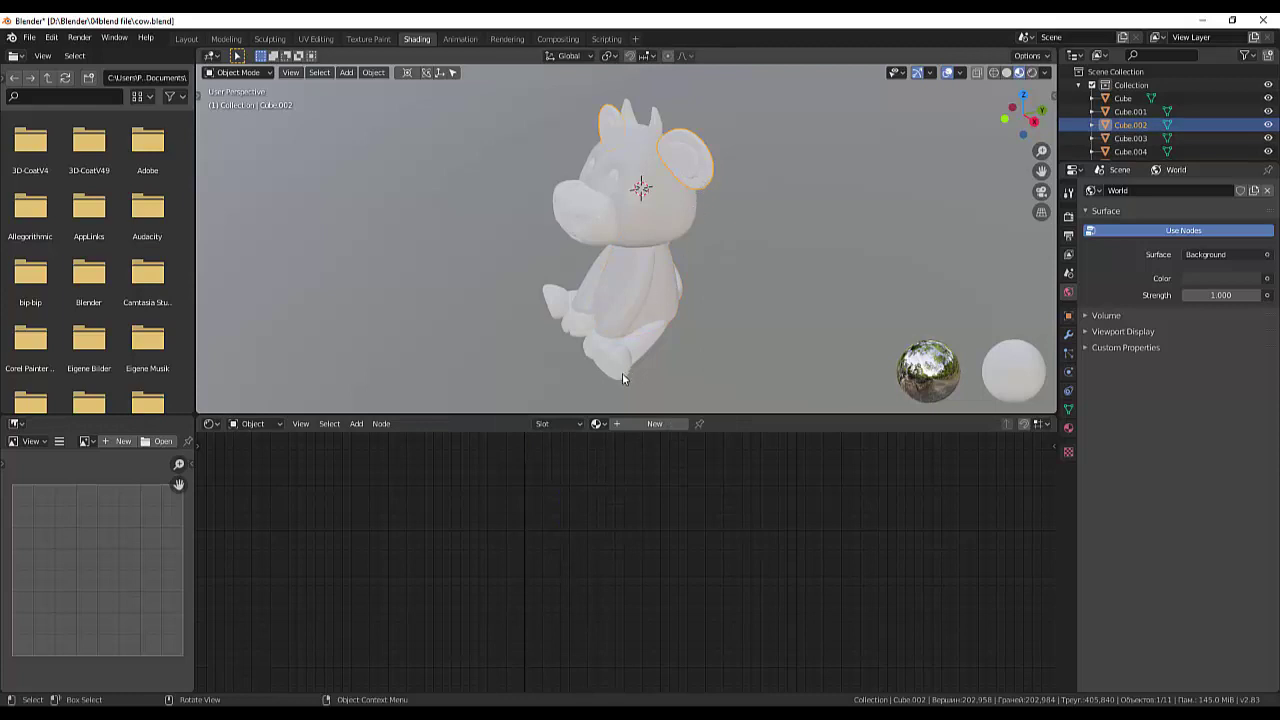
Assign the telo material to the cow's ears and leg.
left_click(597, 423)
left_click(612, 457)
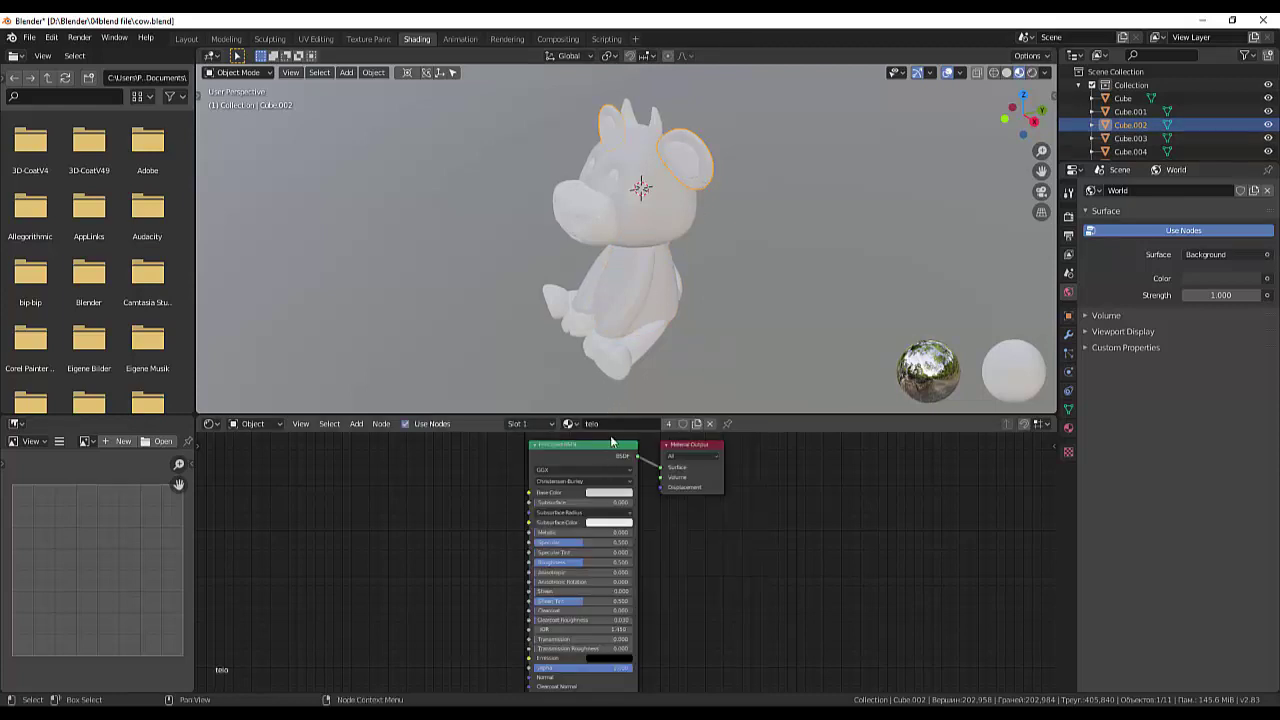
left_click(639, 340)
left_click(597, 423)
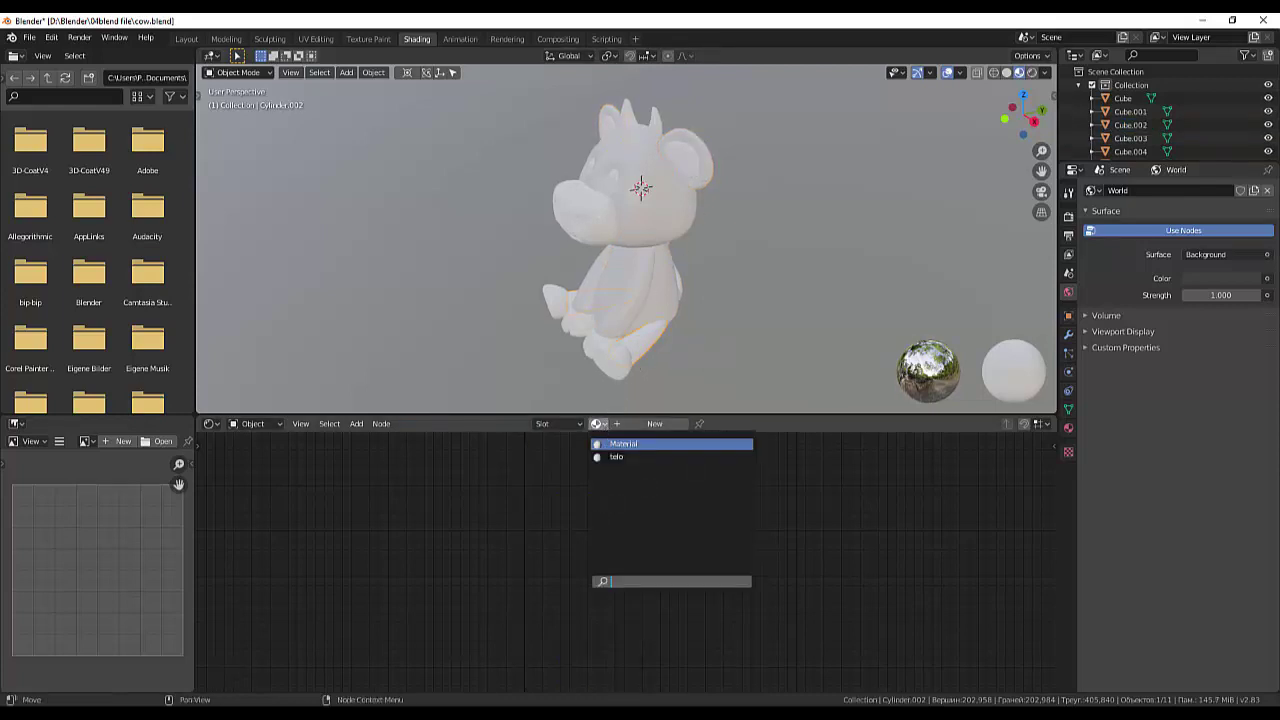
left_click(612, 457)
Check the body and tail, then orbit to the cow's front and select its snout.
middle_click_drag(703, 323, 646, 309)
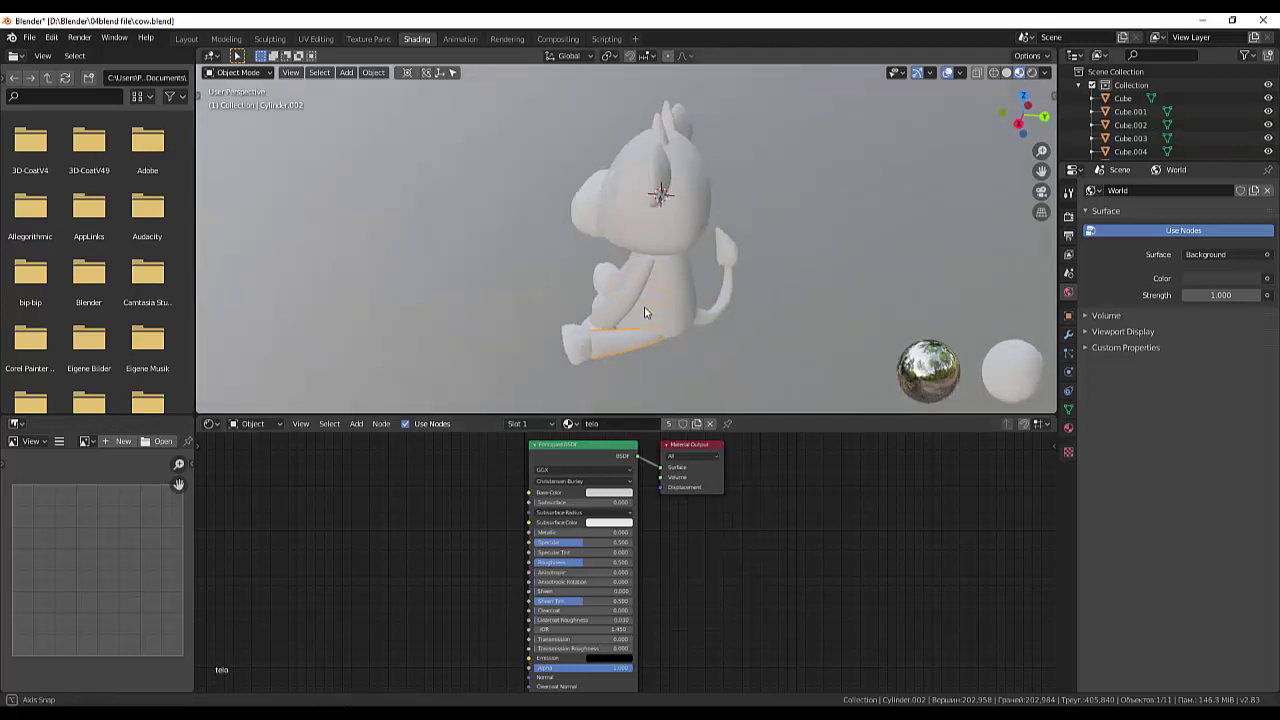
left_click(710, 312)
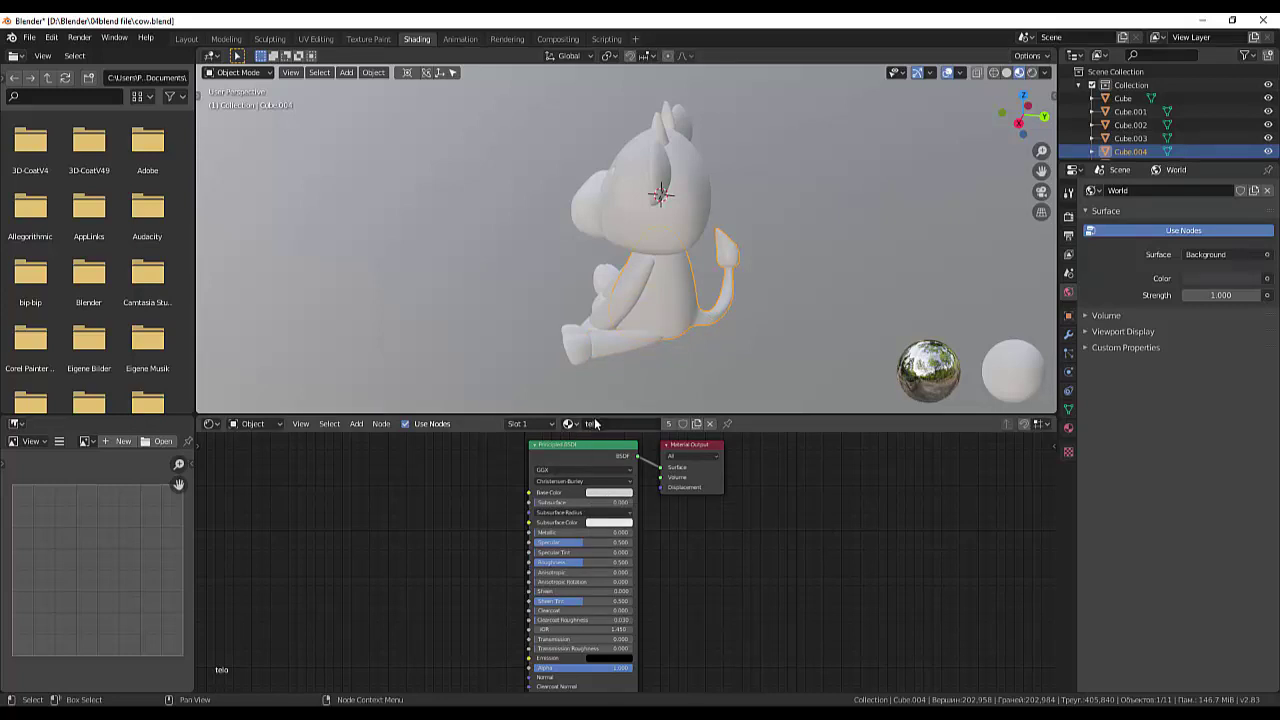
middle_click_drag(890, 497, 872, 469)
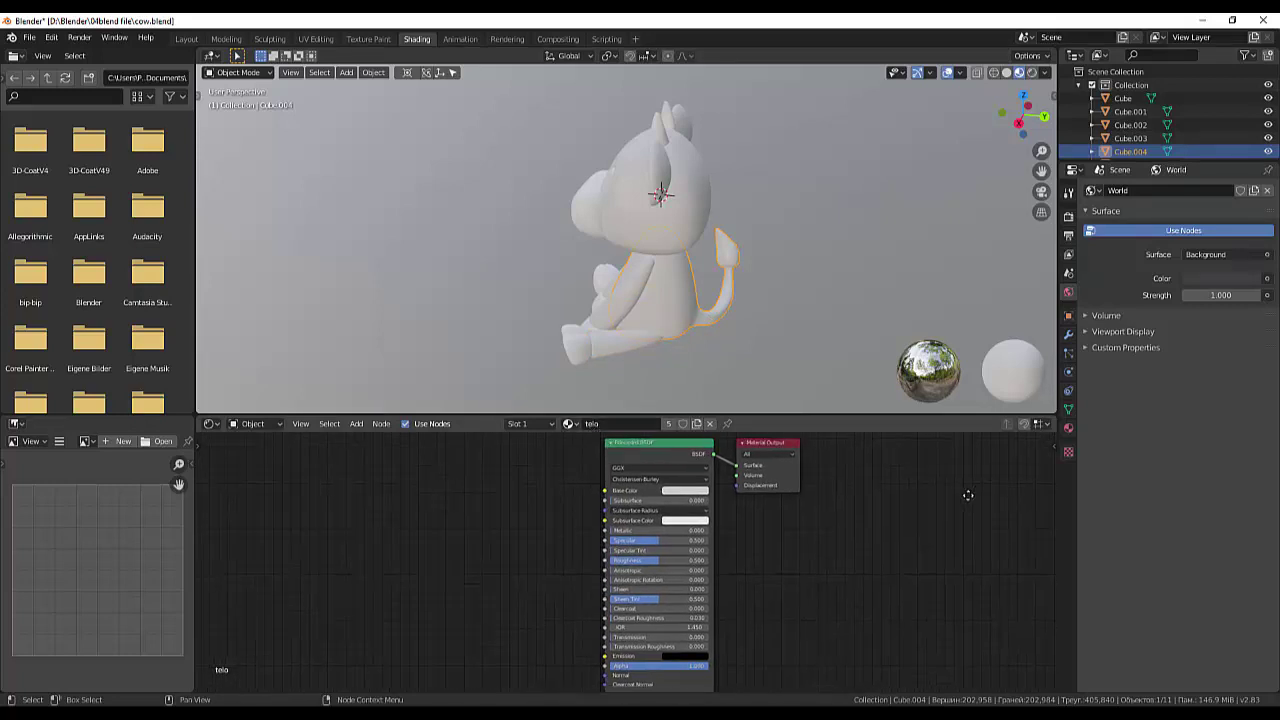
left_click(804, 240)
mouse_move(804, 240)
middle_mouse_down()
mouse_move(916, 257)
mouse_move(958, 237)
mouse_move(926, 233)
middle_mouse_up()
left_click(596, 221)
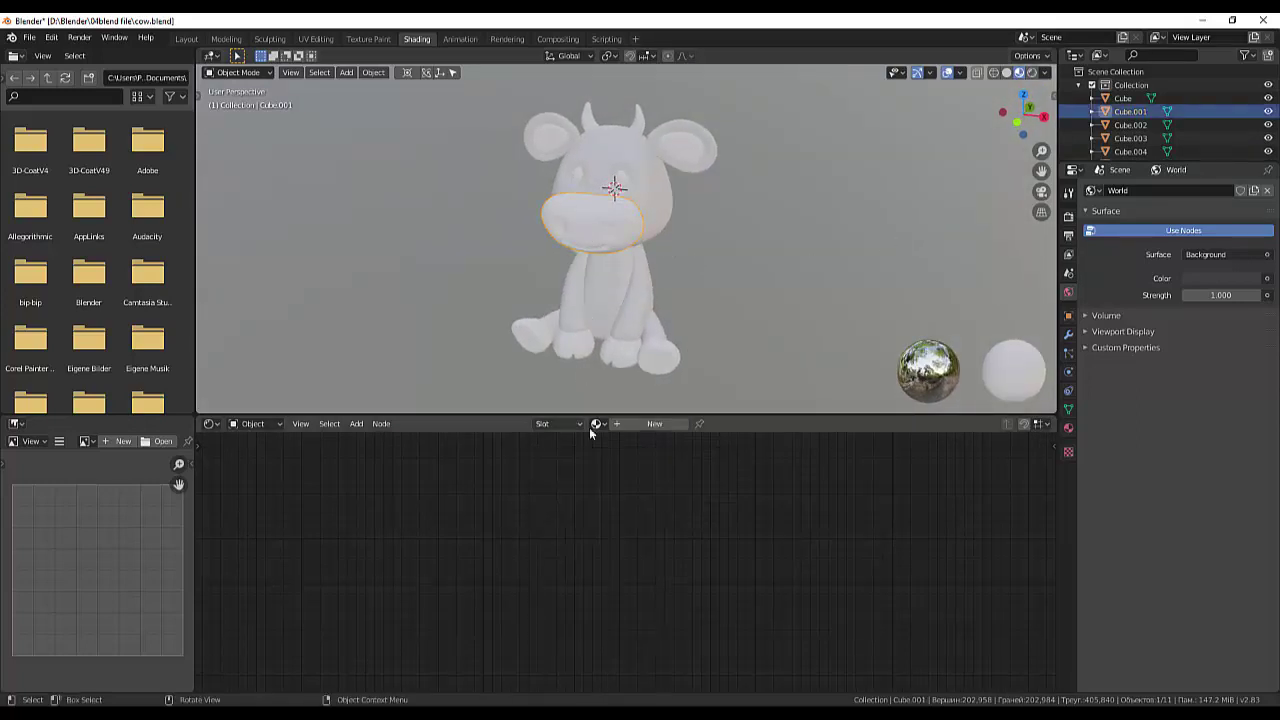
Give the snout a new material named hase with a light pink base colour.
left_click(637, 425)
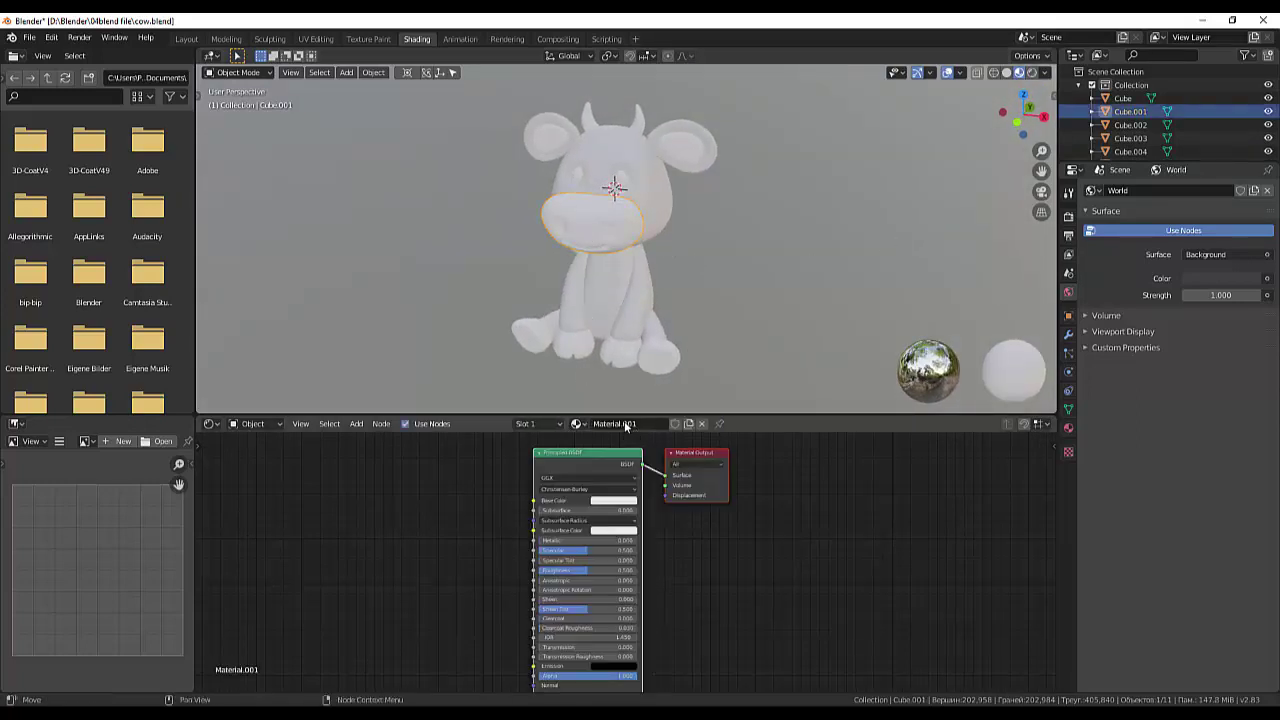
left_click(628, 424)
type("base")
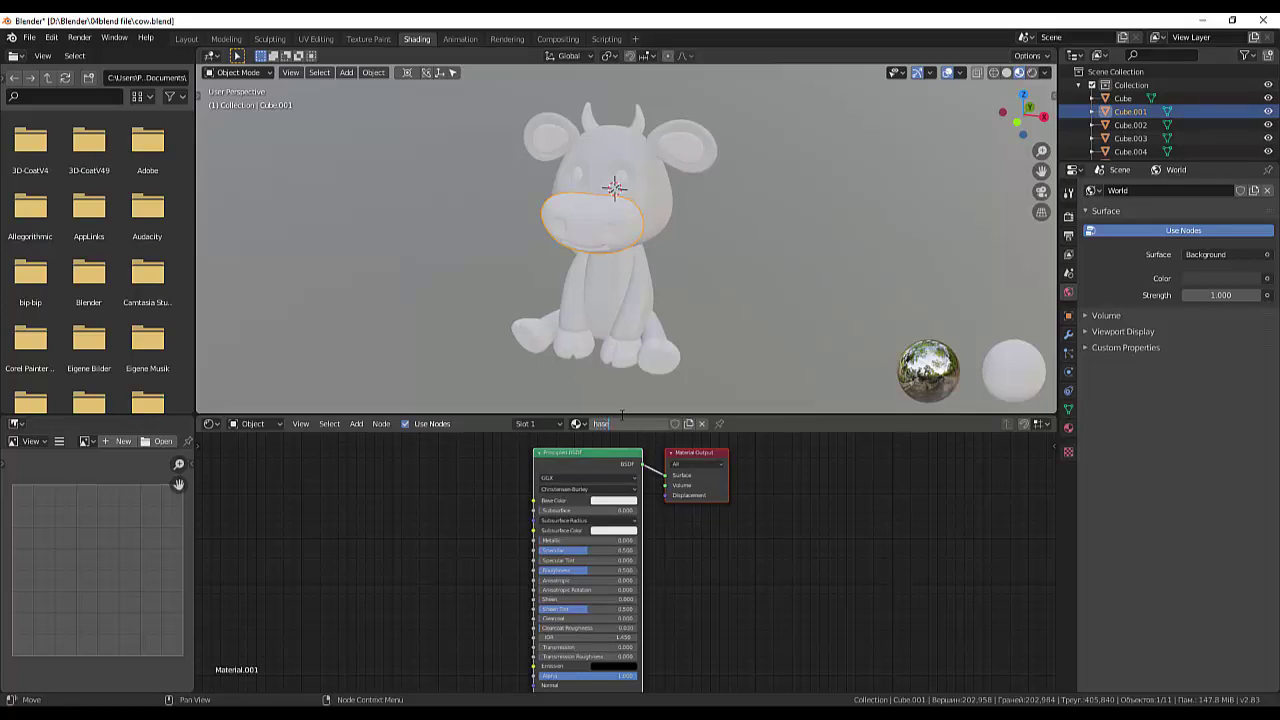
key("Return")
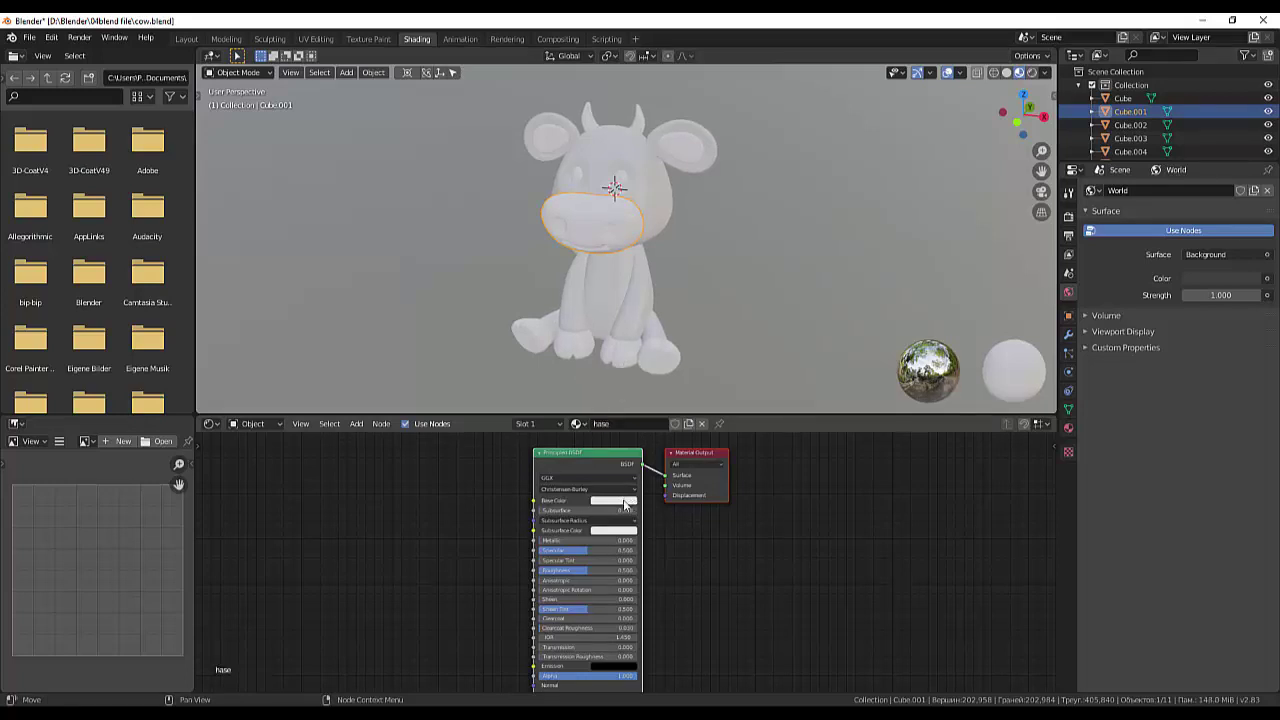
left_click(626, 501)
left_click_drag(643, 422, 628, 412)
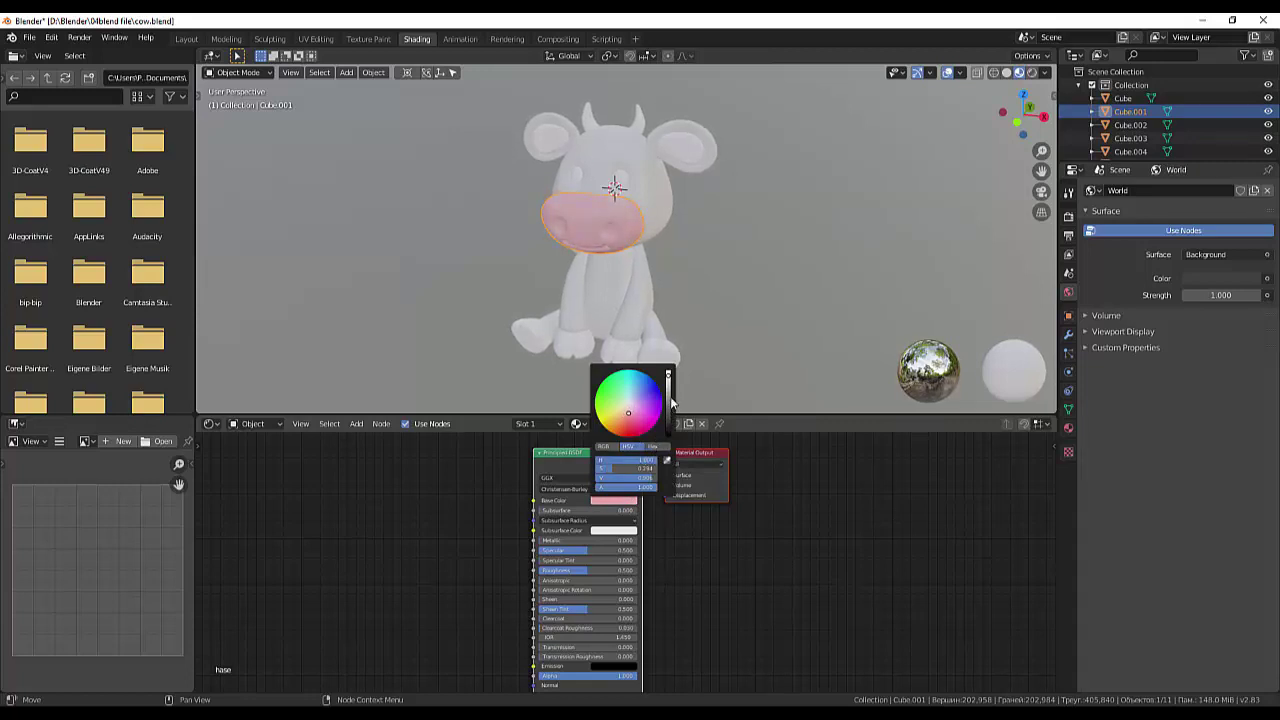
left_click_drag(669, 374, 669, 372)
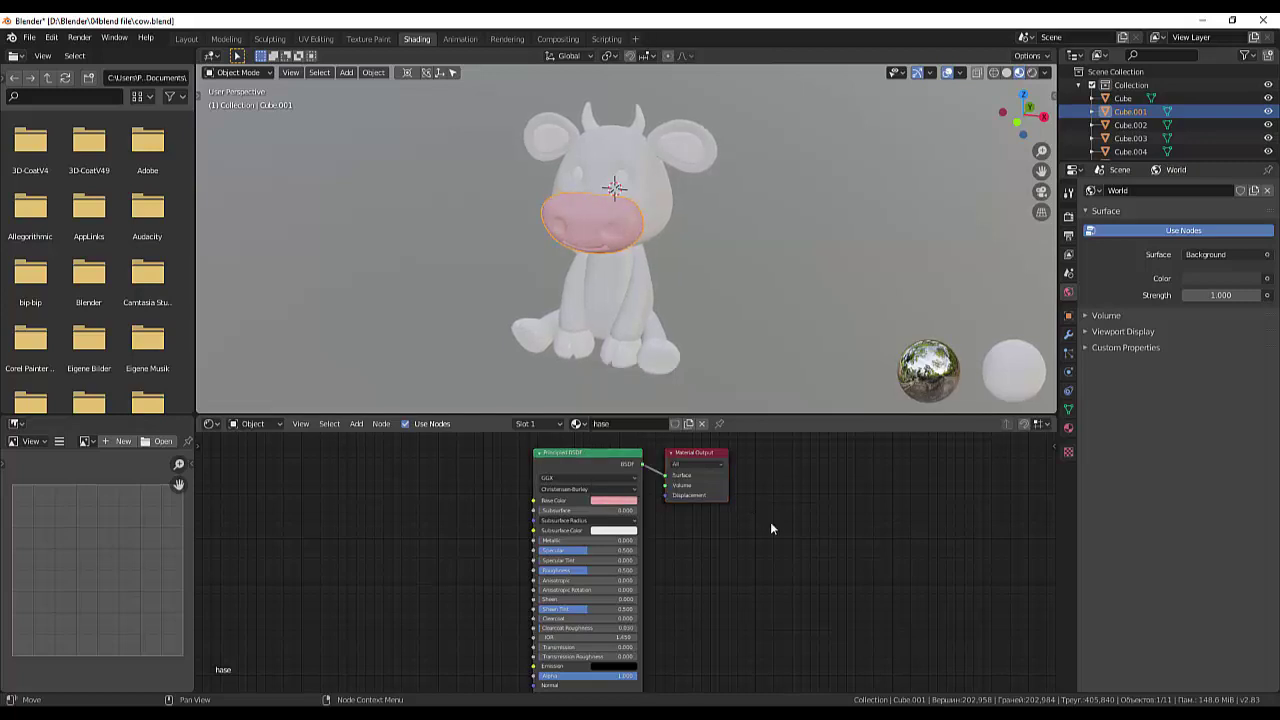
Give the cow's inner ears the pink hase material.
left_click(684, 143)
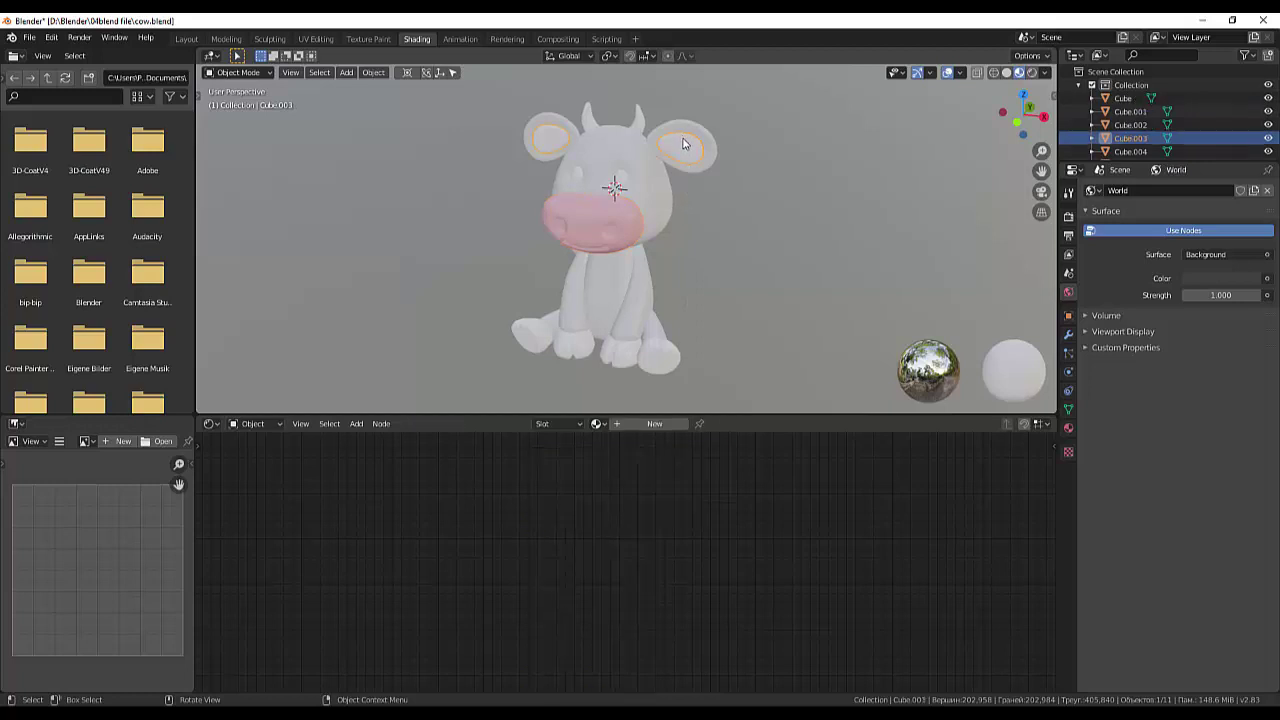
left_click(597, 423)
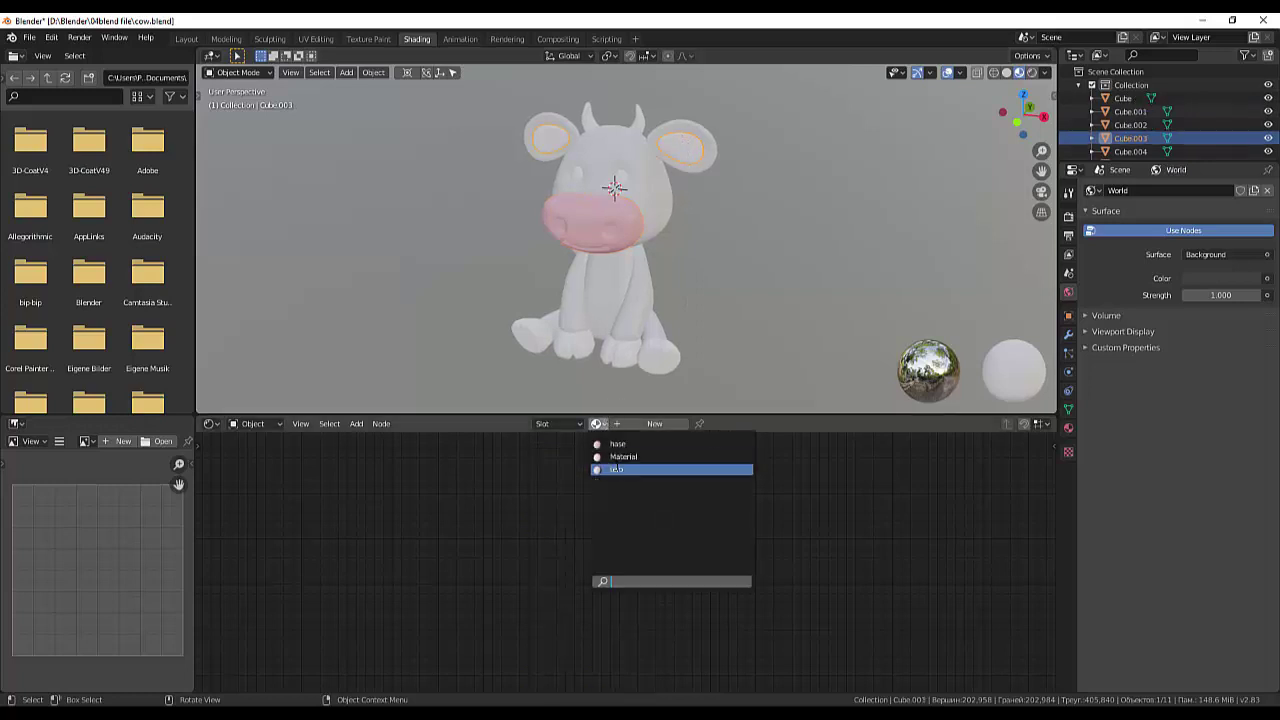
left_click(617, 443)
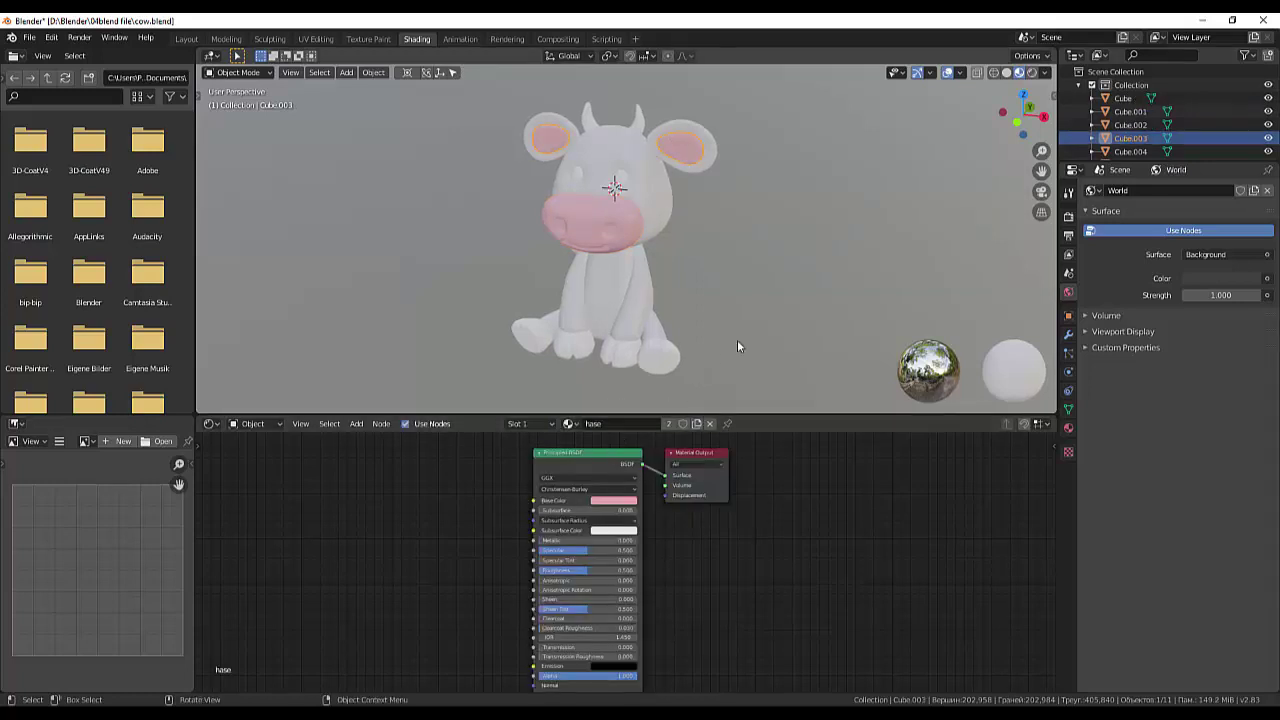
left_click(736, 344)
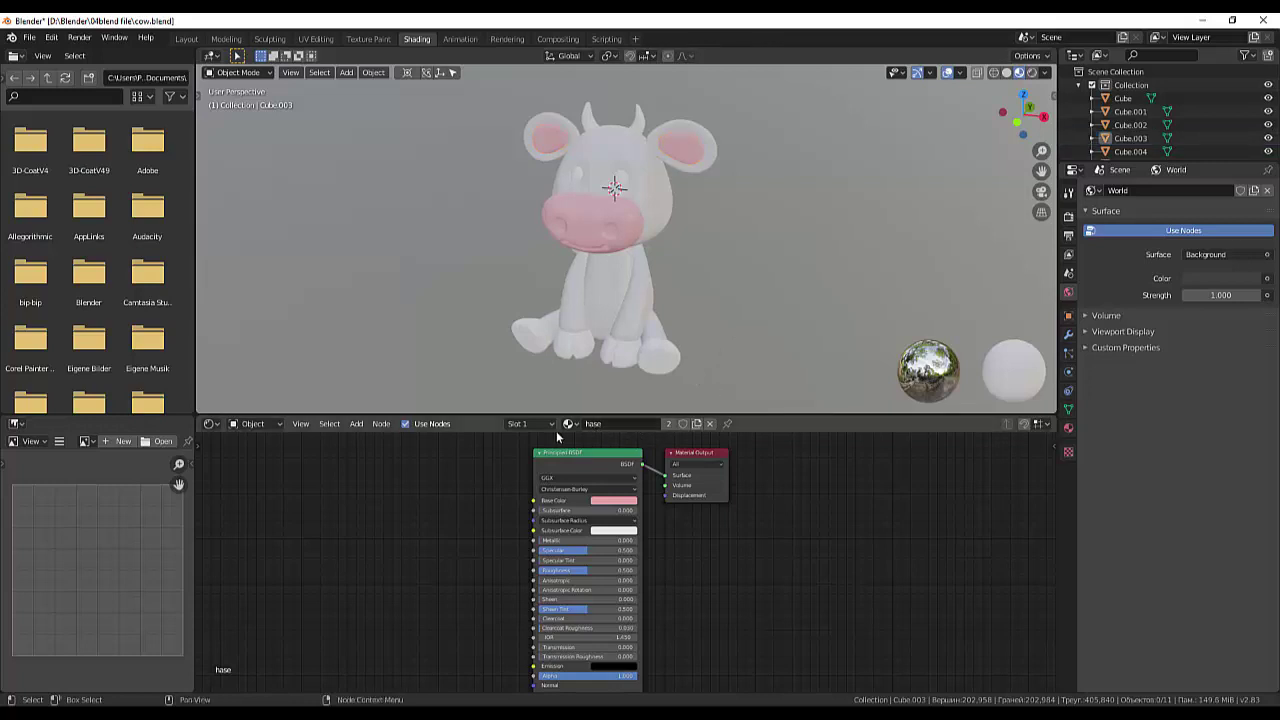
Make a single-user copy of hase and rename it kopyta.
left_click(697, 424)
double_click(620, 424)
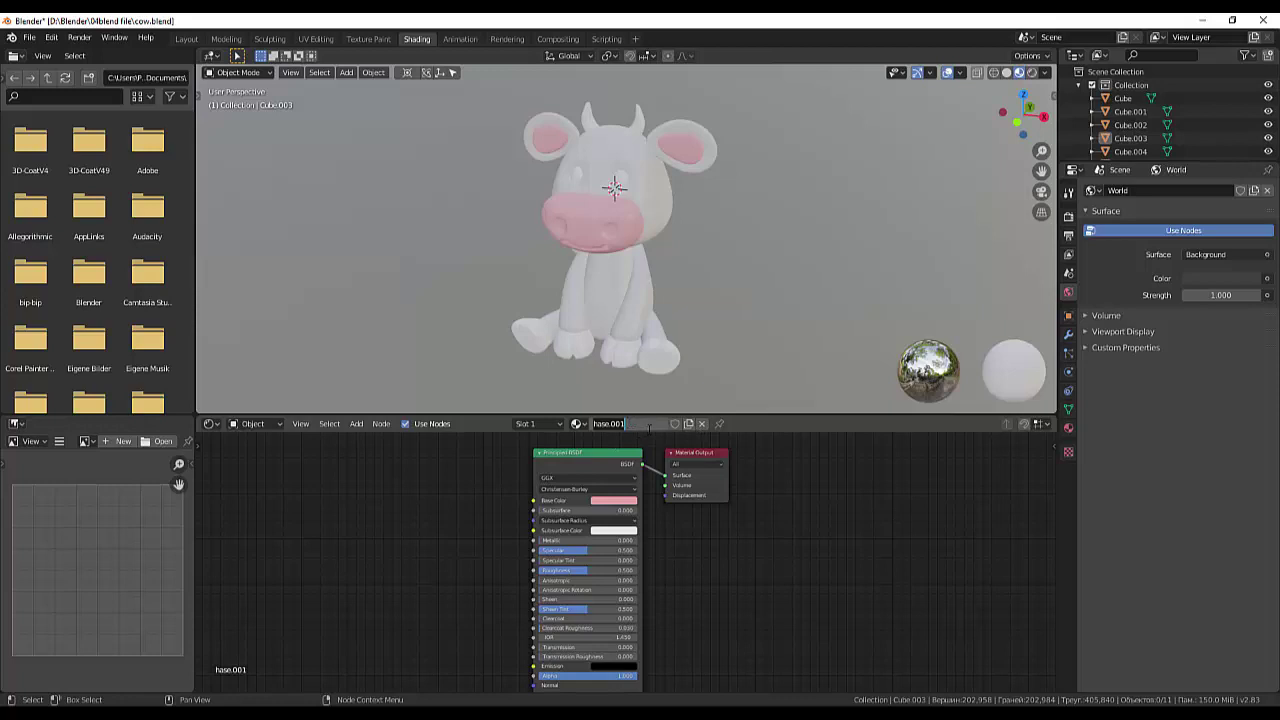
left_click(593, 424)
type("kopyta")
Assign the kopyta material to the cow's hooves.
left_click(630, 359)
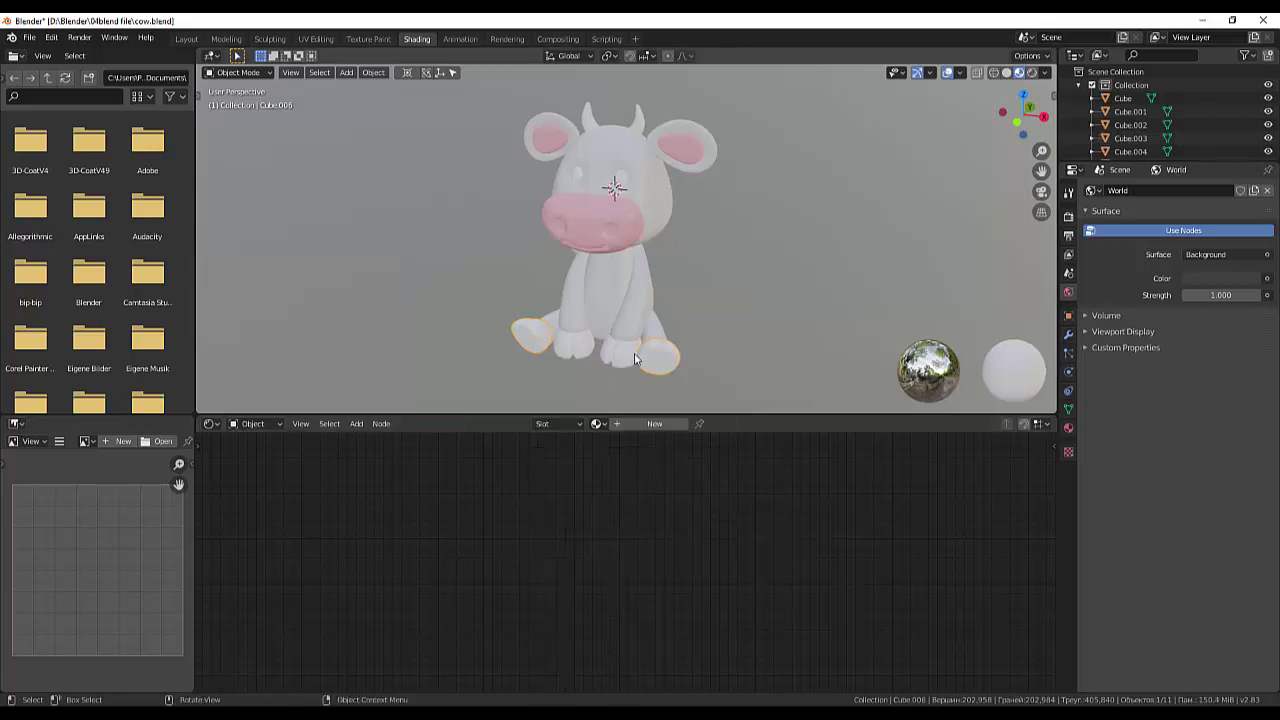
left_click(621, 361)
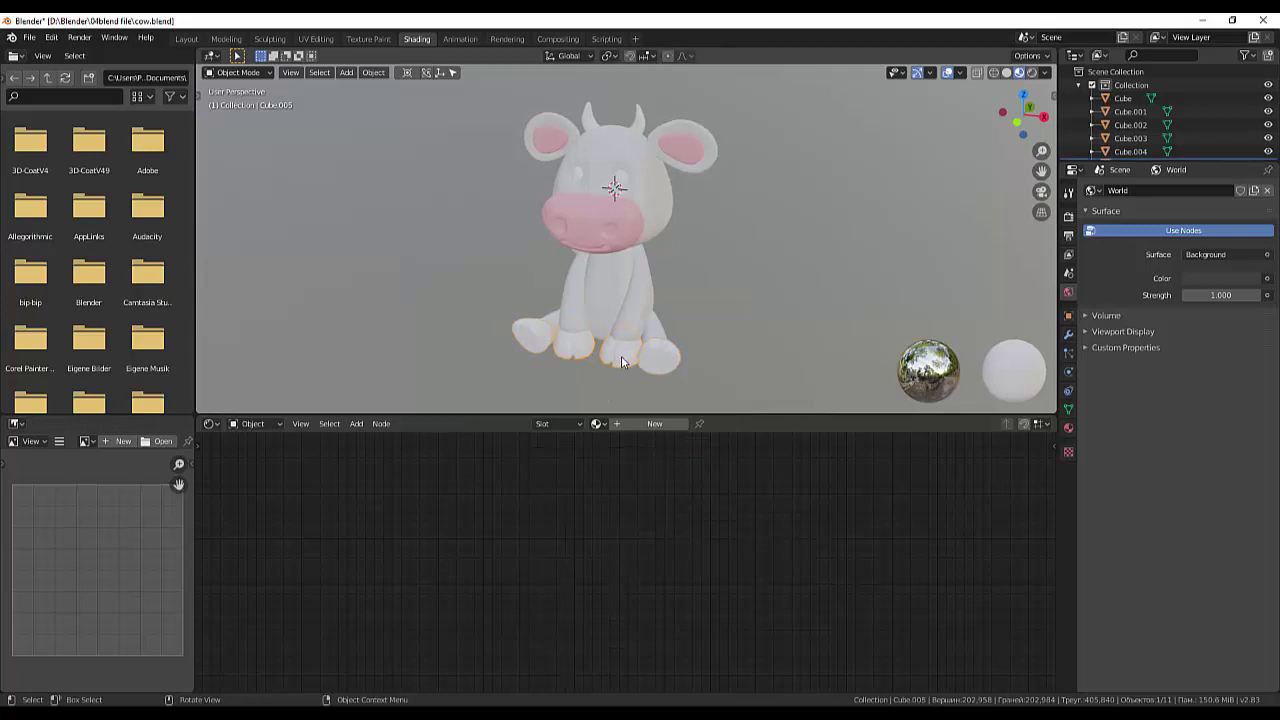
left_click(597, 423)
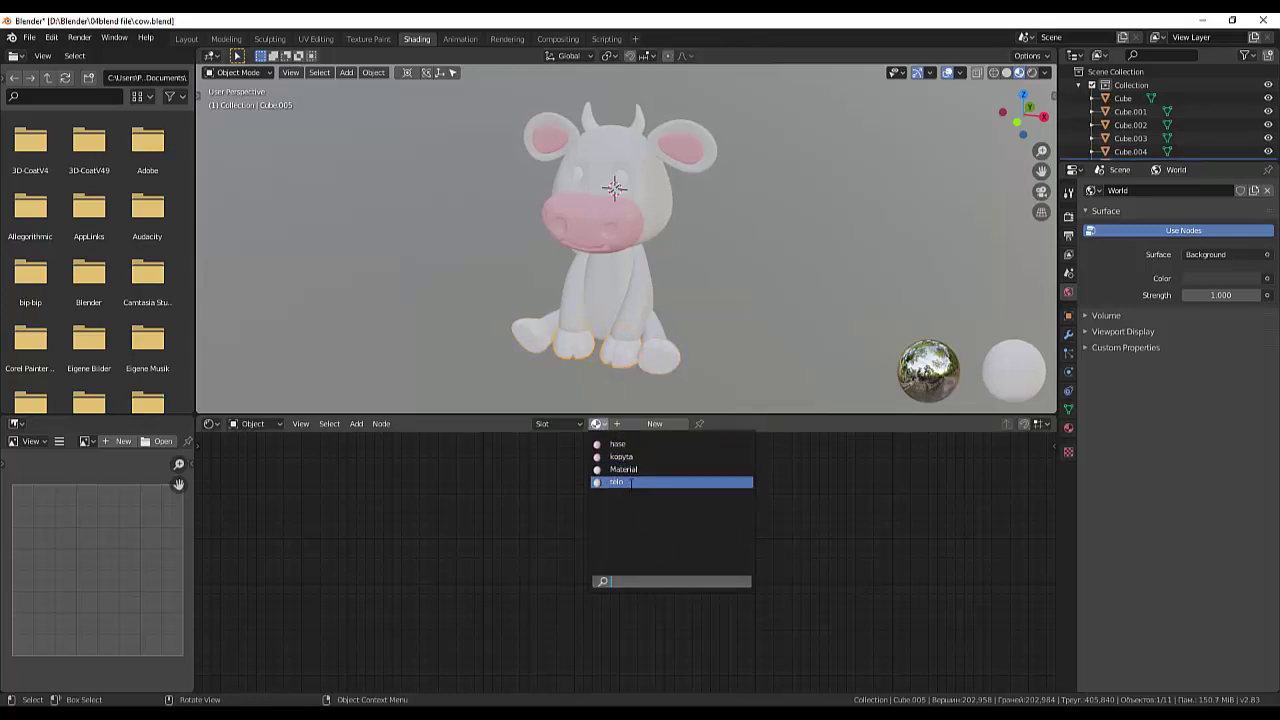
left_click(621, 456)
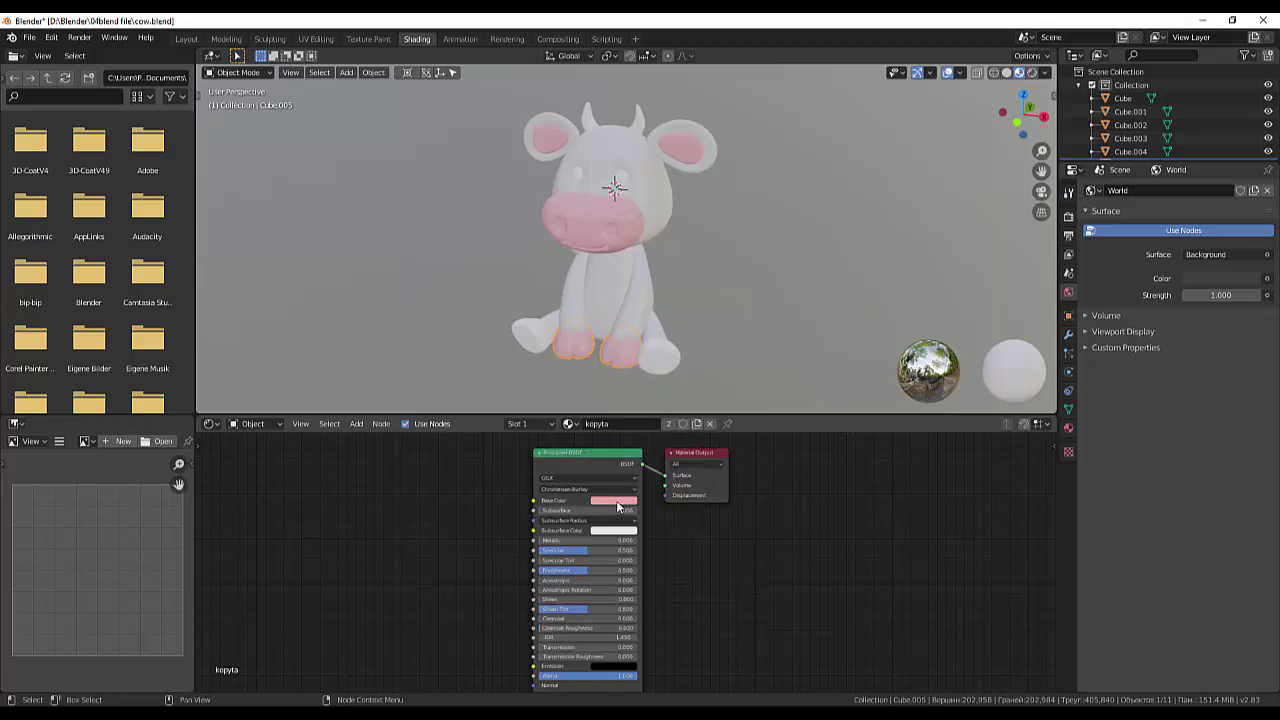
Change kopyta's base colour to an orange hue darkened to brown.
left_click(616, 500)
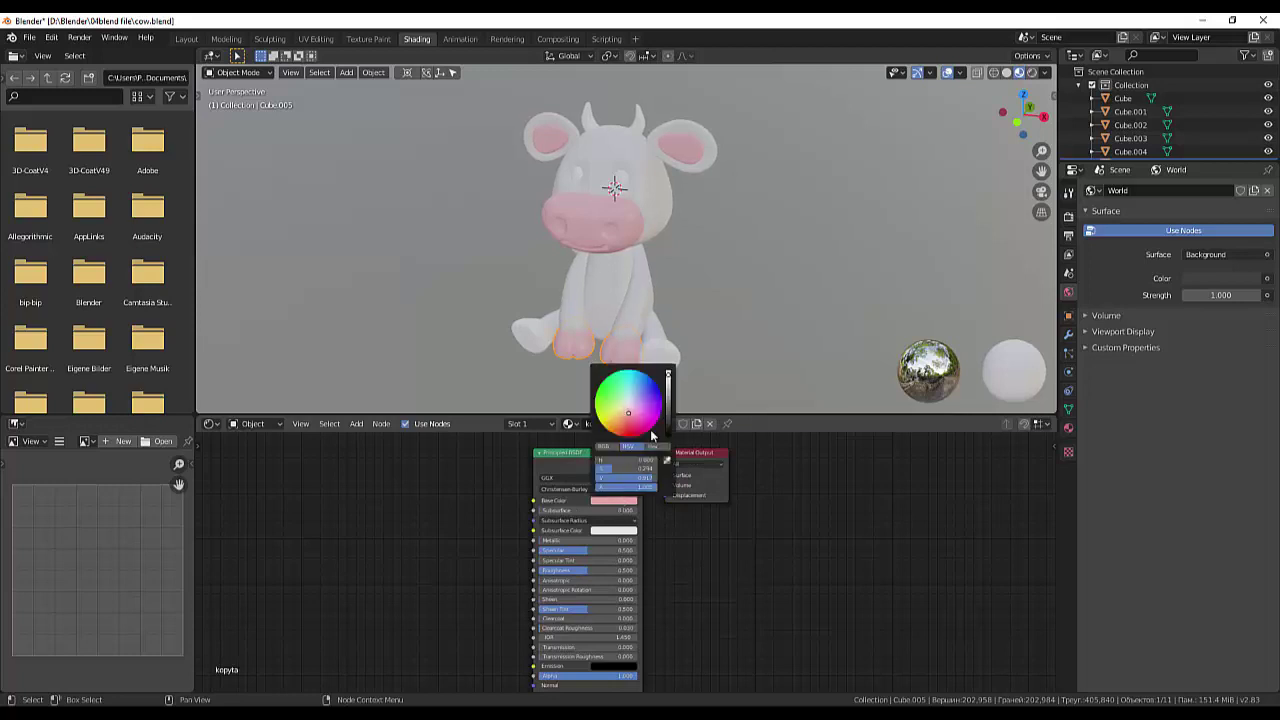
left_click(622, 426)
left_click_drag(622, 426, 617, 428)
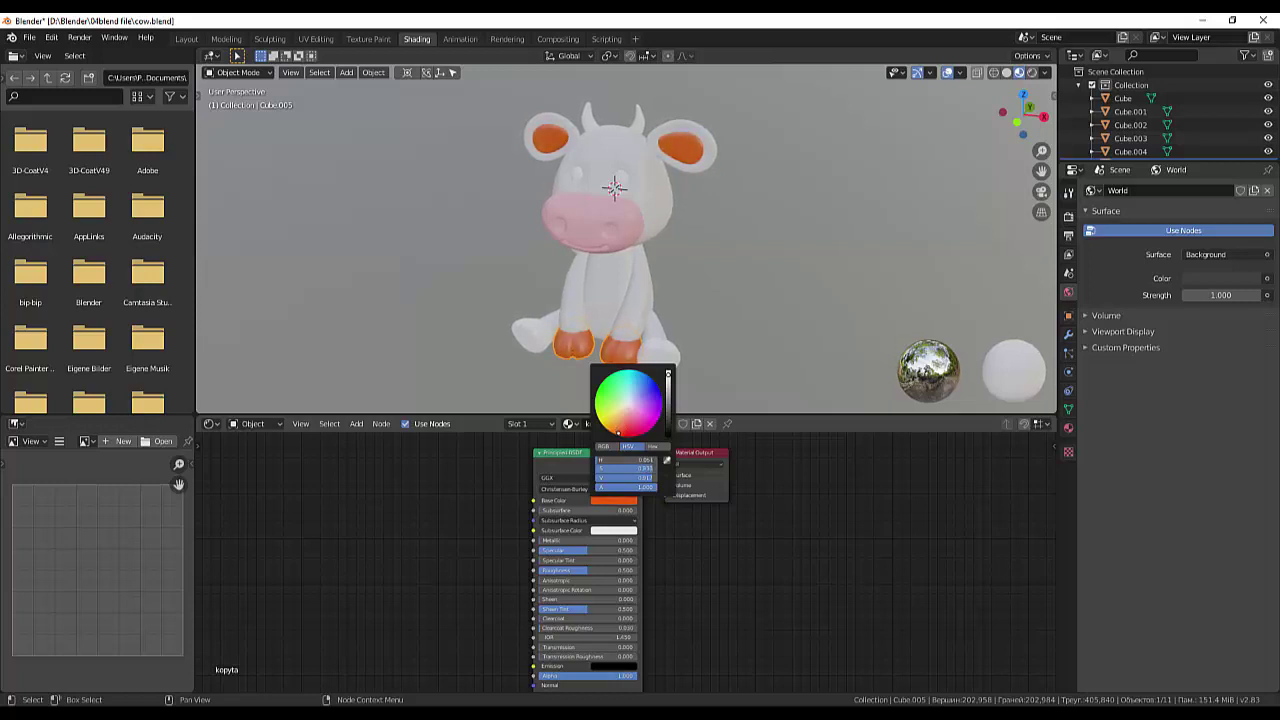
left_click_drag(668, 378, 668, 404)
left_click(730, 279)
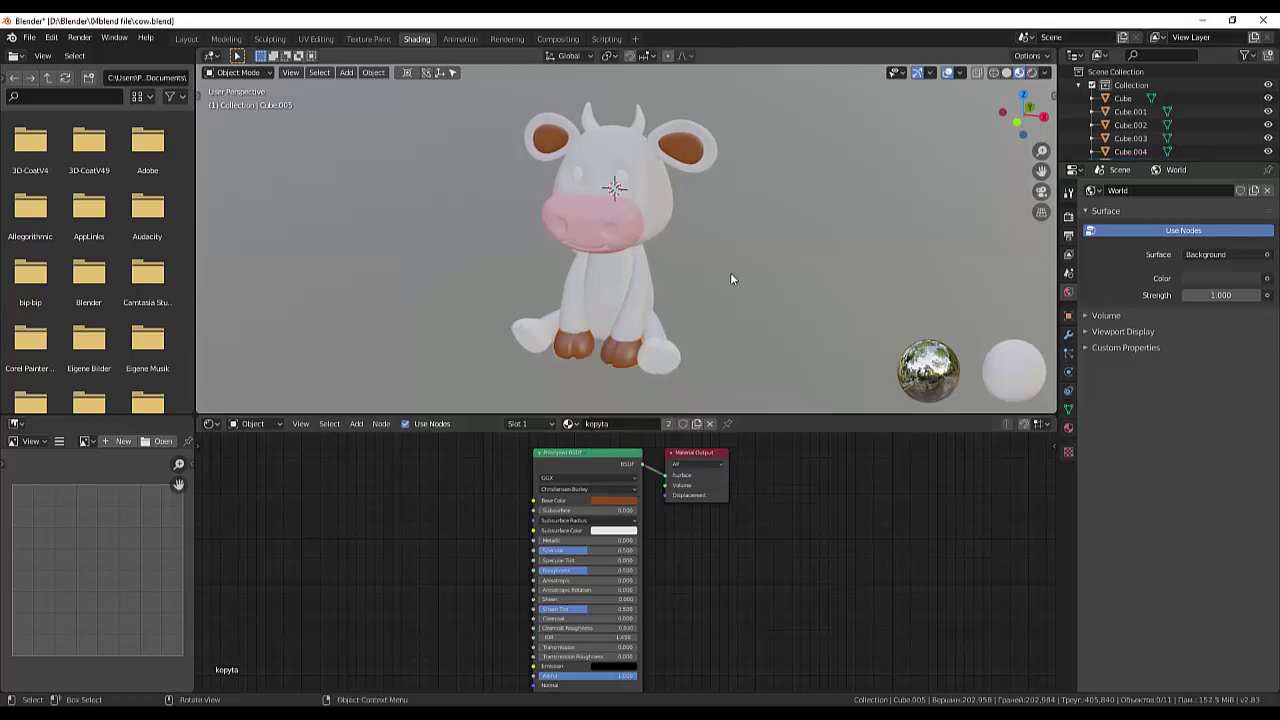
left_click(695, 178)
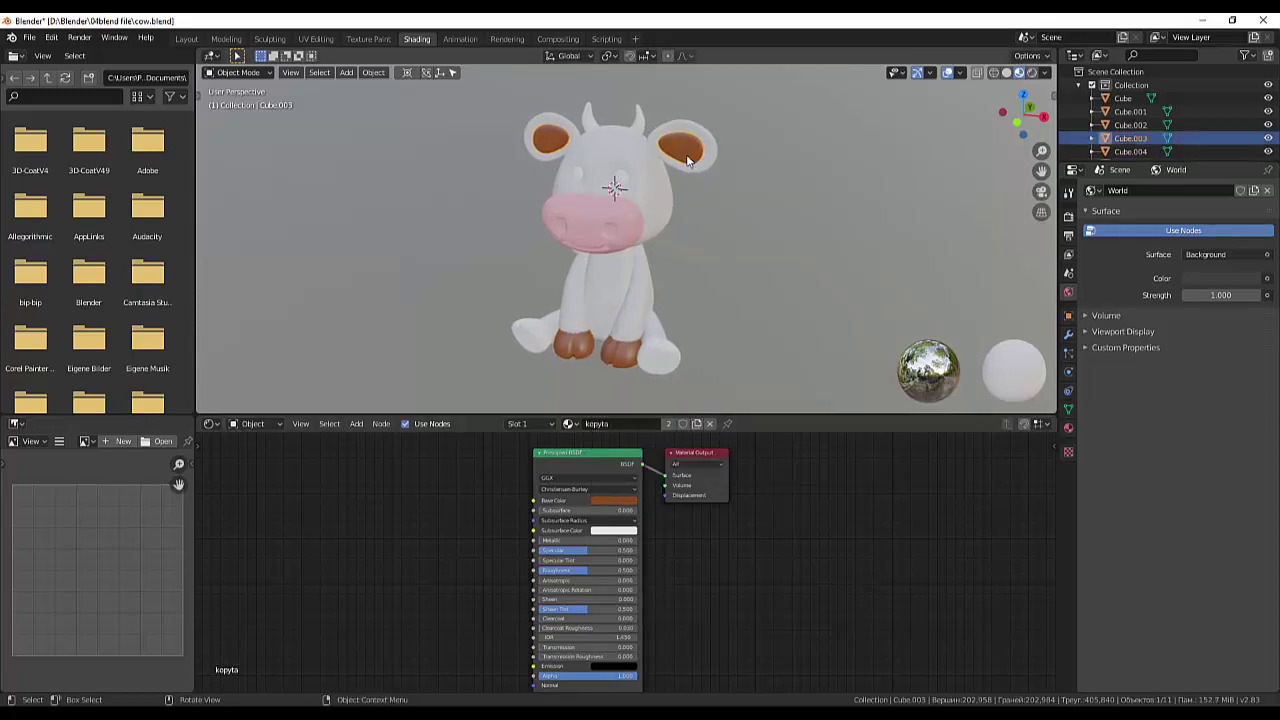
Put the pink hase material back on the cow's inner ears.
left_click(614, 424)
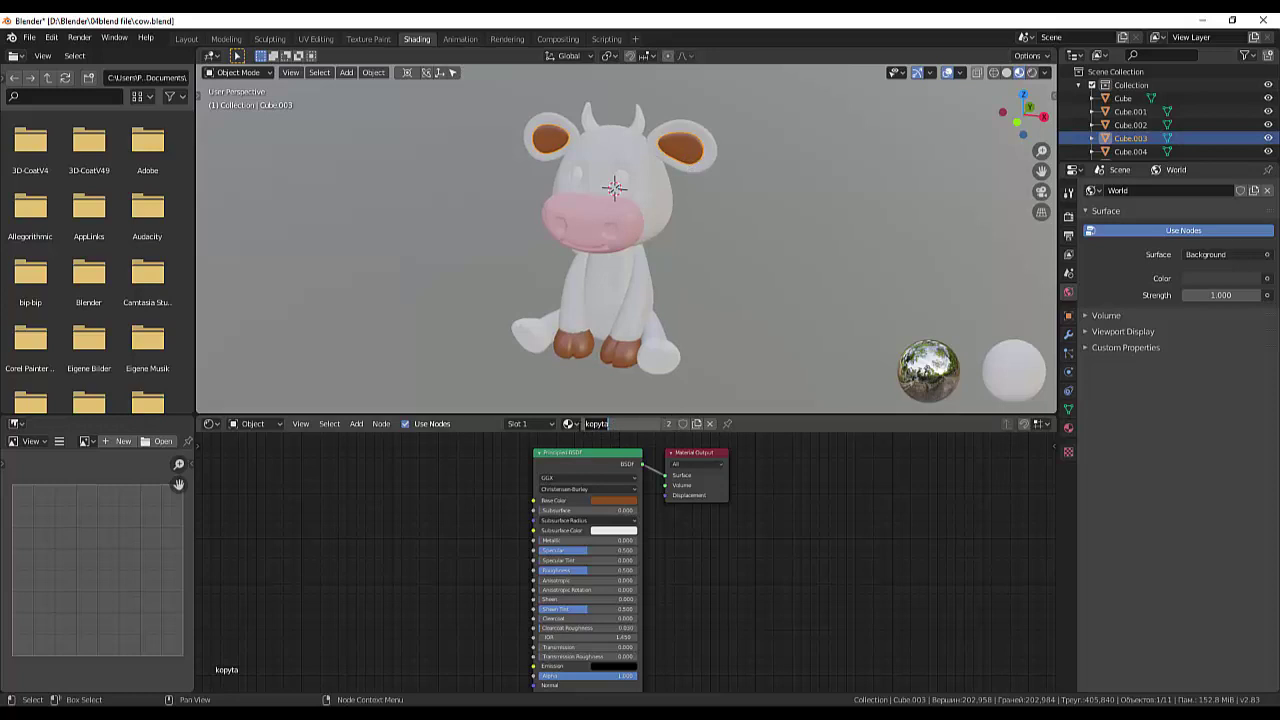
left_click(569, 424)
left_click(569, 424)
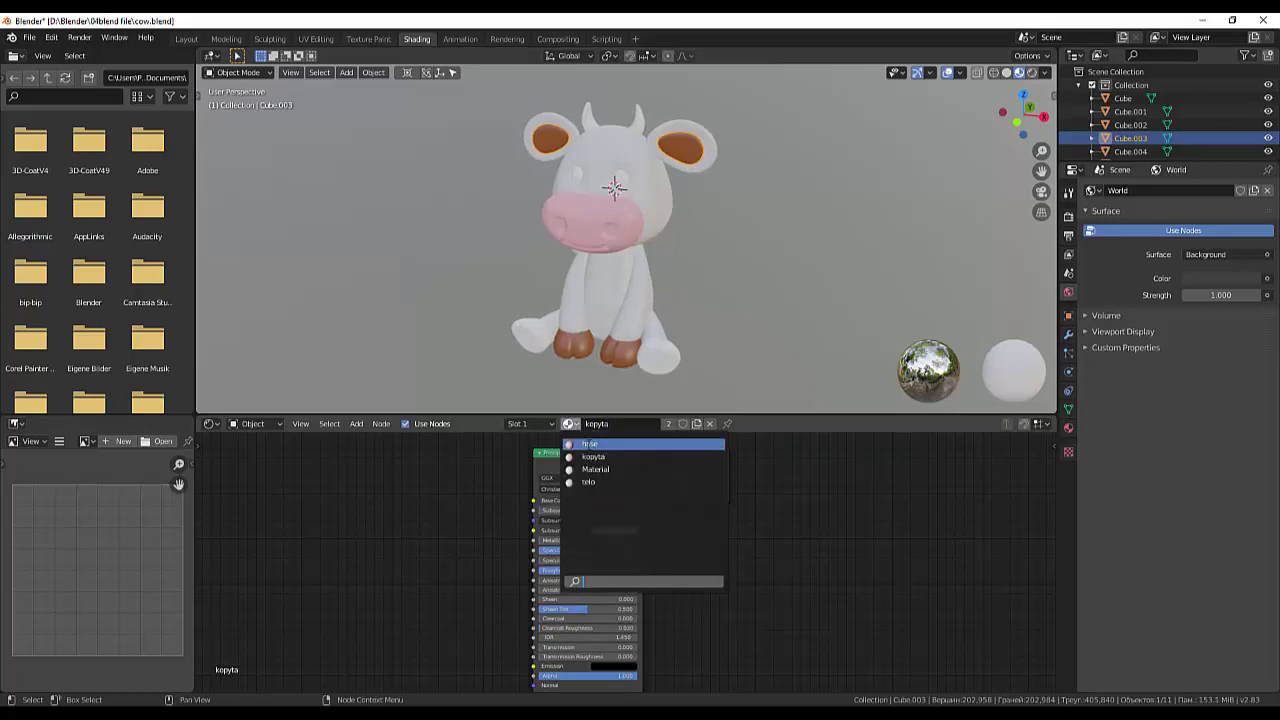
left_click(590, 444)
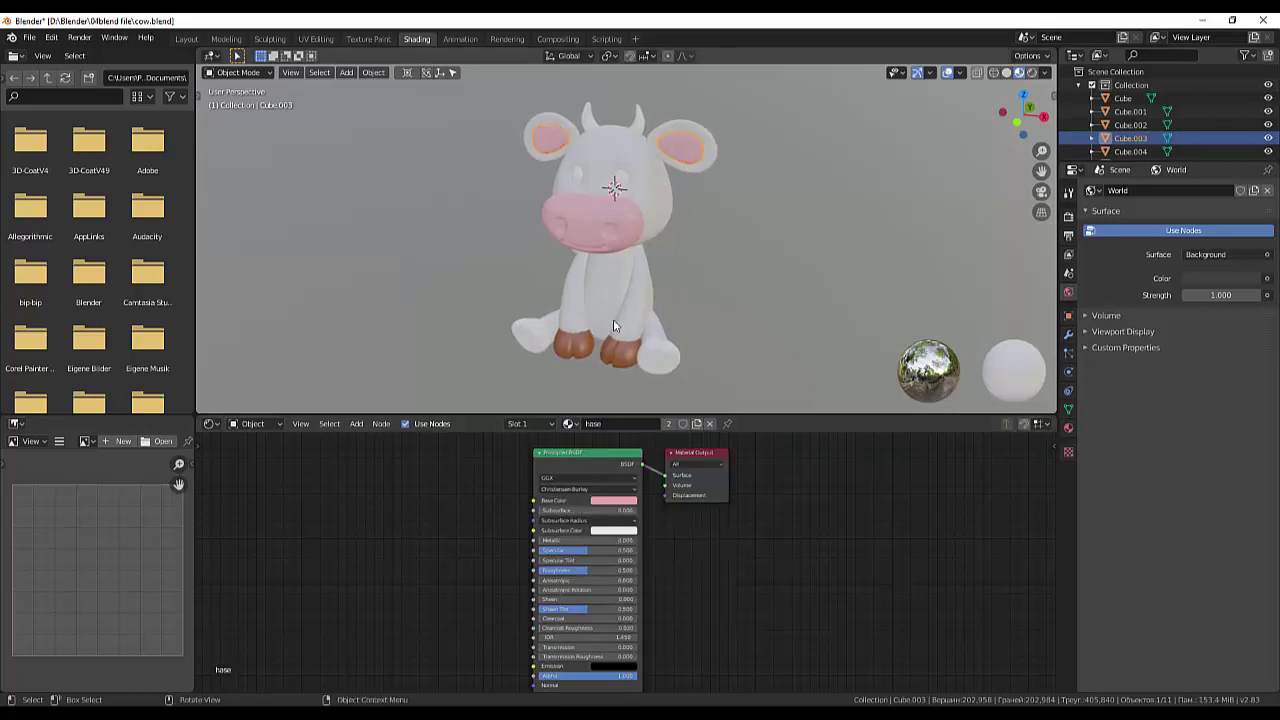
Give the cow's big feet the brown kopyta material.
left_click(660, 372)
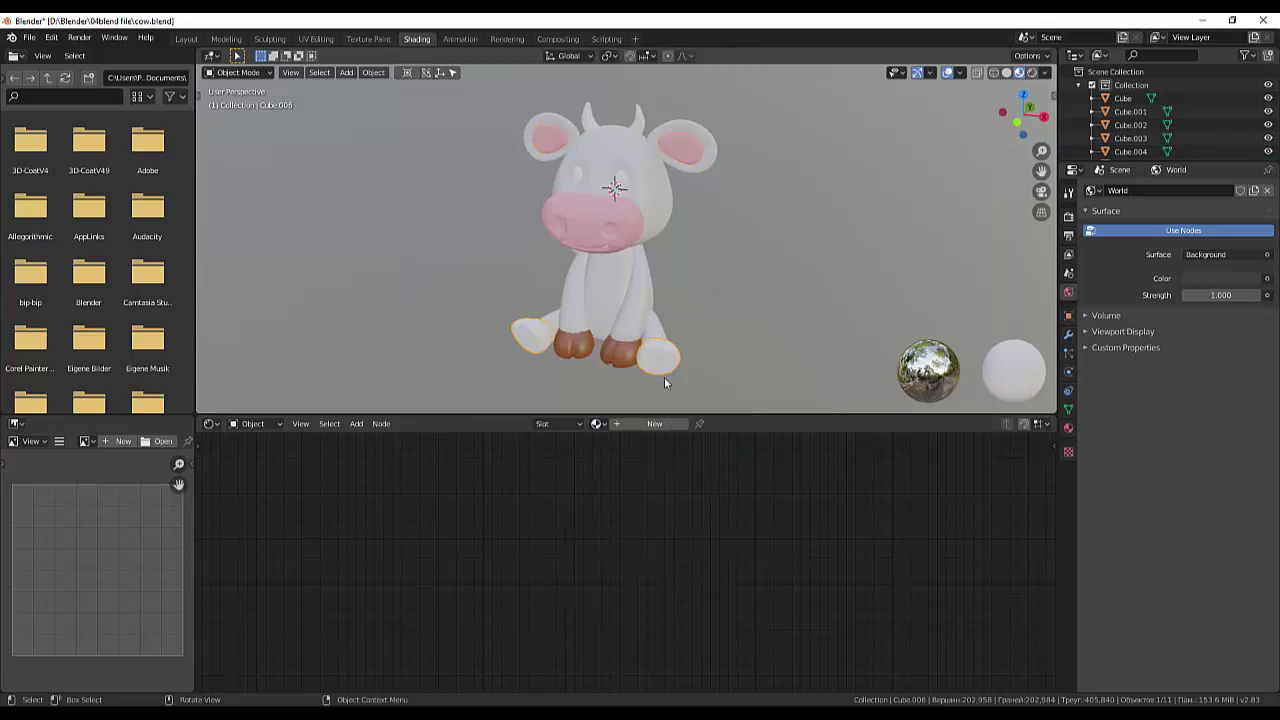
left_click(598, 424)
left_click(618, 456)
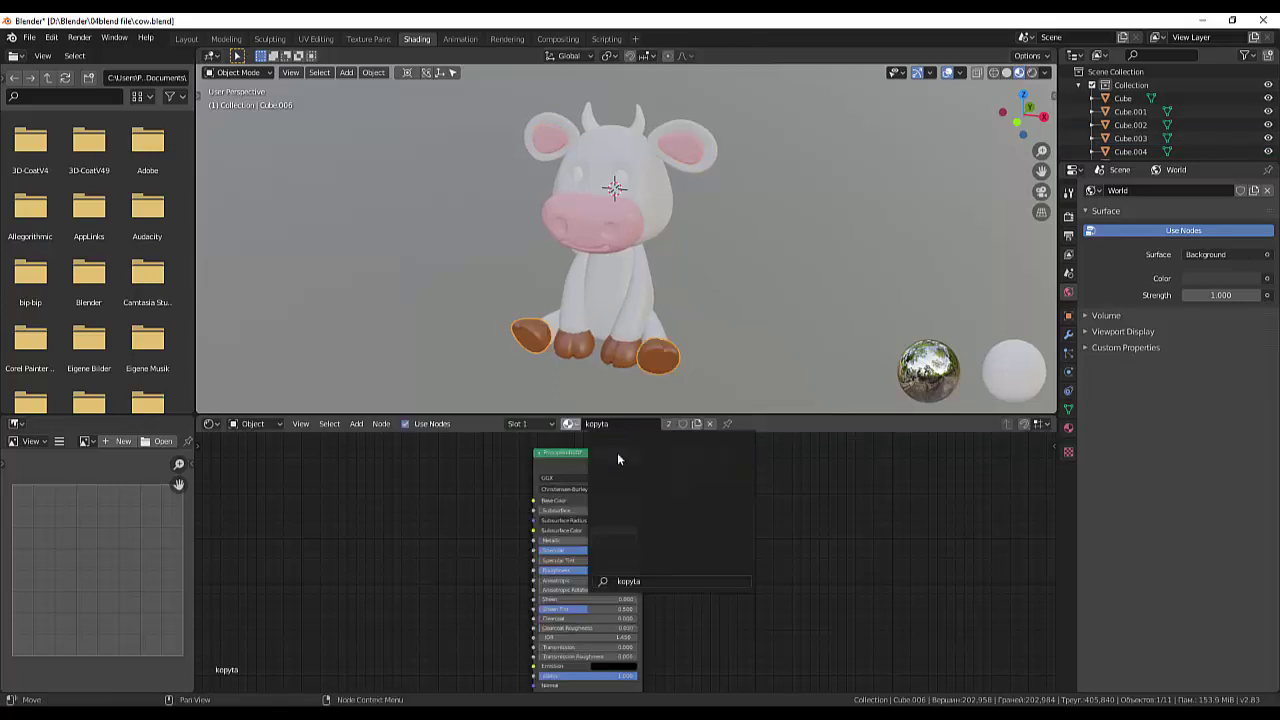
left_click(760, 327)
mouse_move(804, 279)
middle_mouse_down()
mouse_move(850, 293)
mouse_move(971, 266)
mouse_move(920, 288)
mouse_move(709, 271)
mouse_move(798, 292)
middle_mouse_up()
left_click(630, 187)
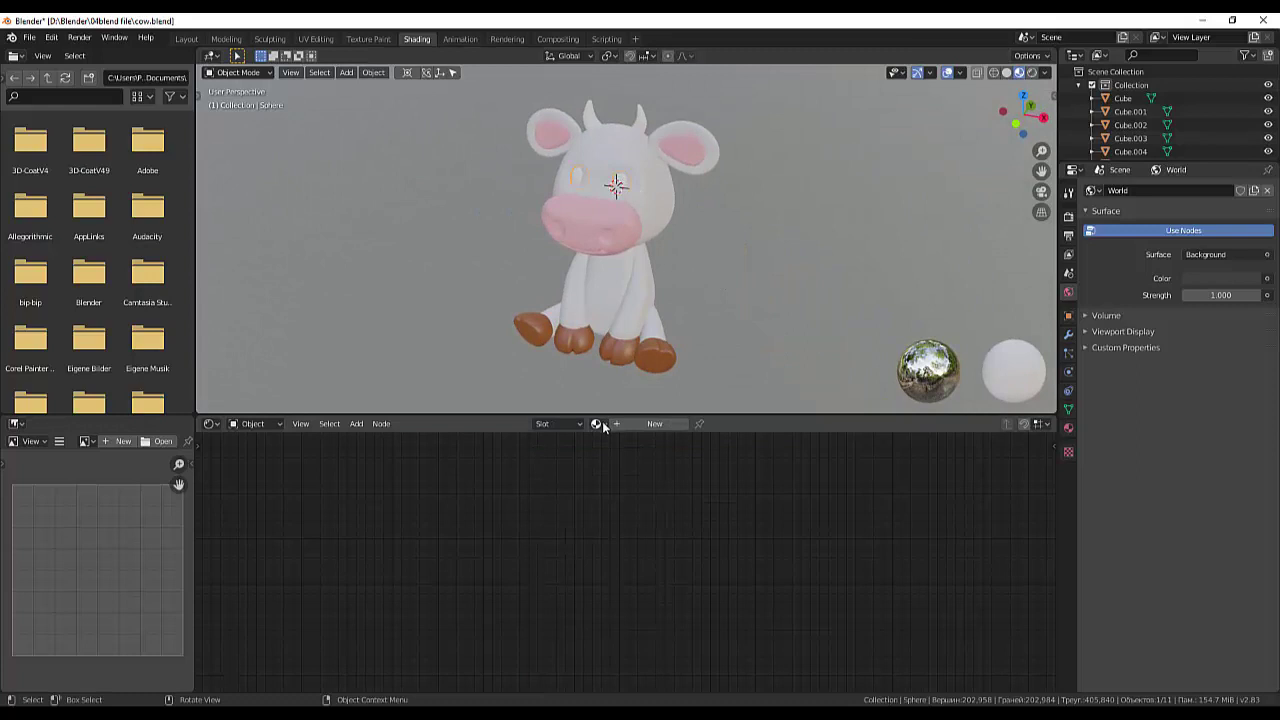
Create a new eye material with black base colour and specular raised to about 0.777.
left_click(654, 423)
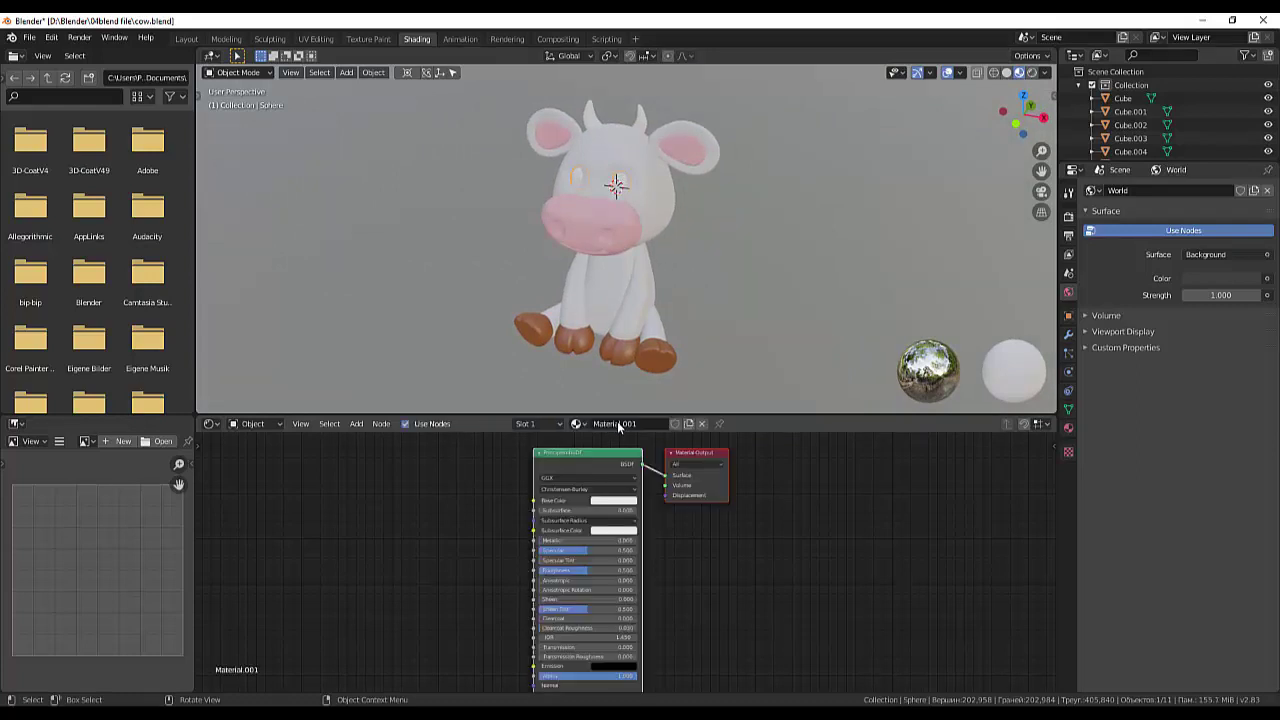
left_click(605, 505)
left_click_drag(669, 405, 669, 436)
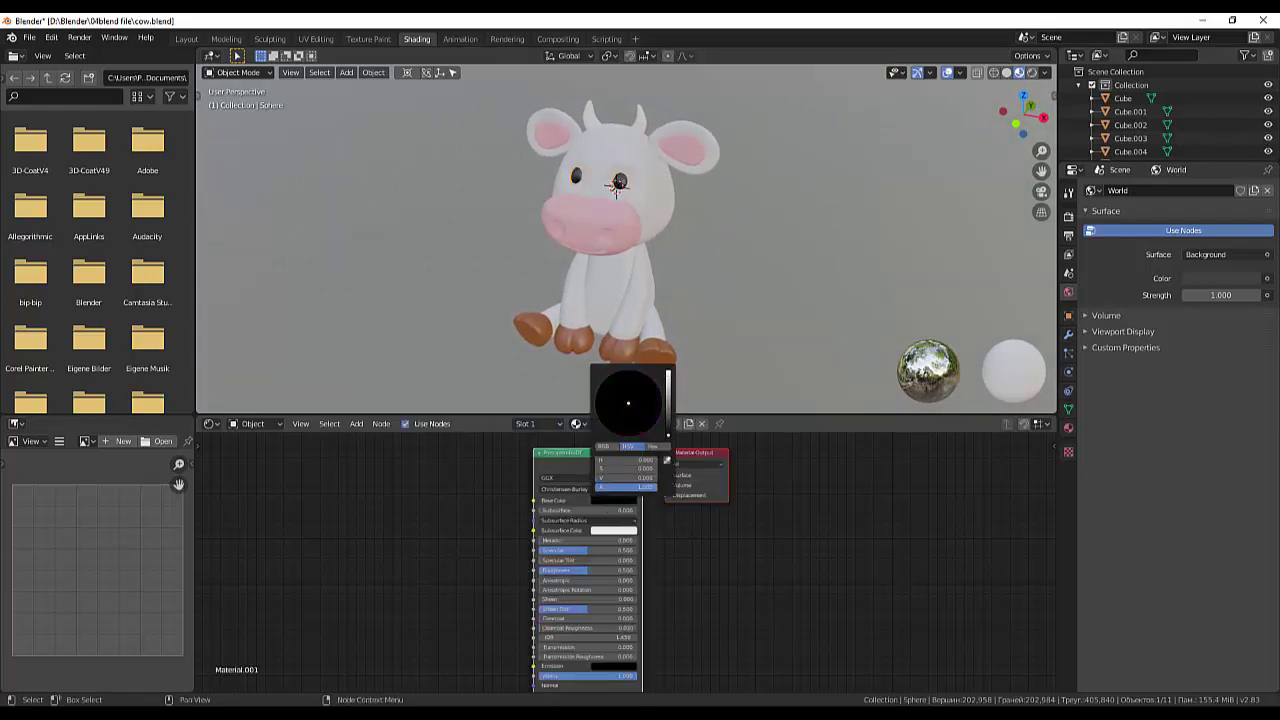
mouse_move(590, 550)
left_mouse_down()
mouse_move(615, 550)
mouse_move(585, 570)
mouse_move(545, 570)
mouse_move(558, 572)
left_mouse_up()
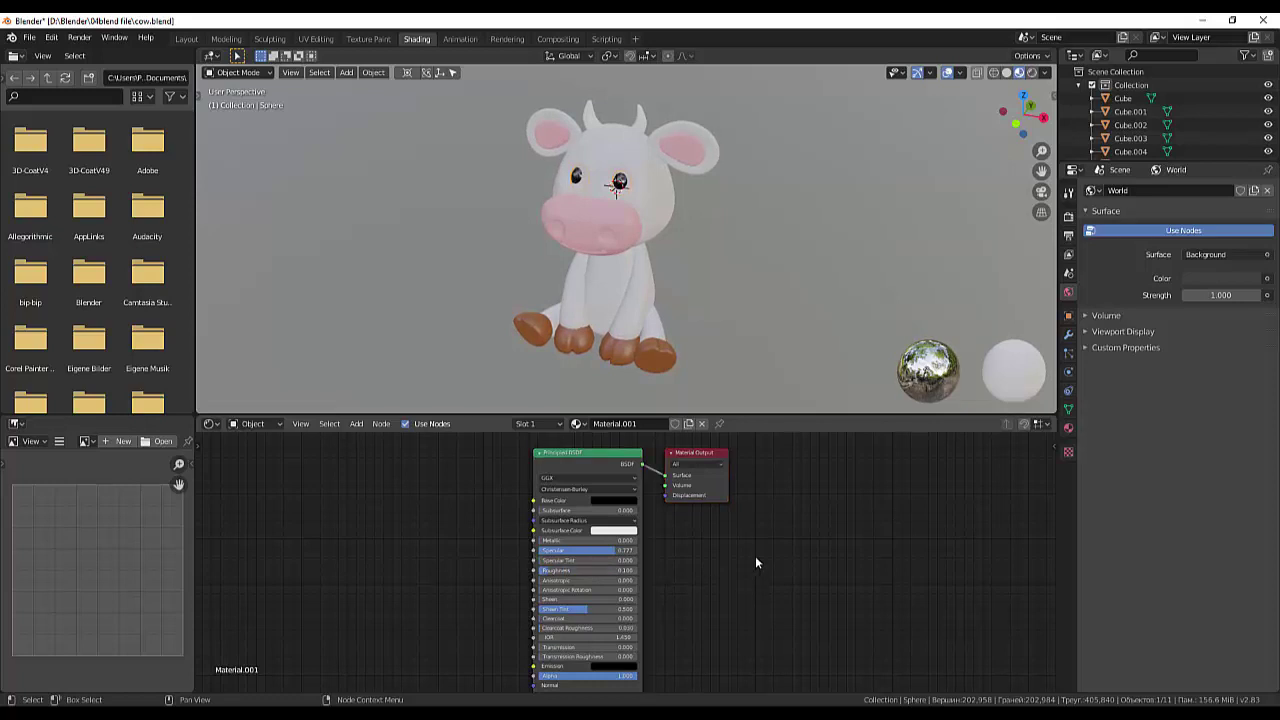
middle_click_drag(745, 262, 714, 257)
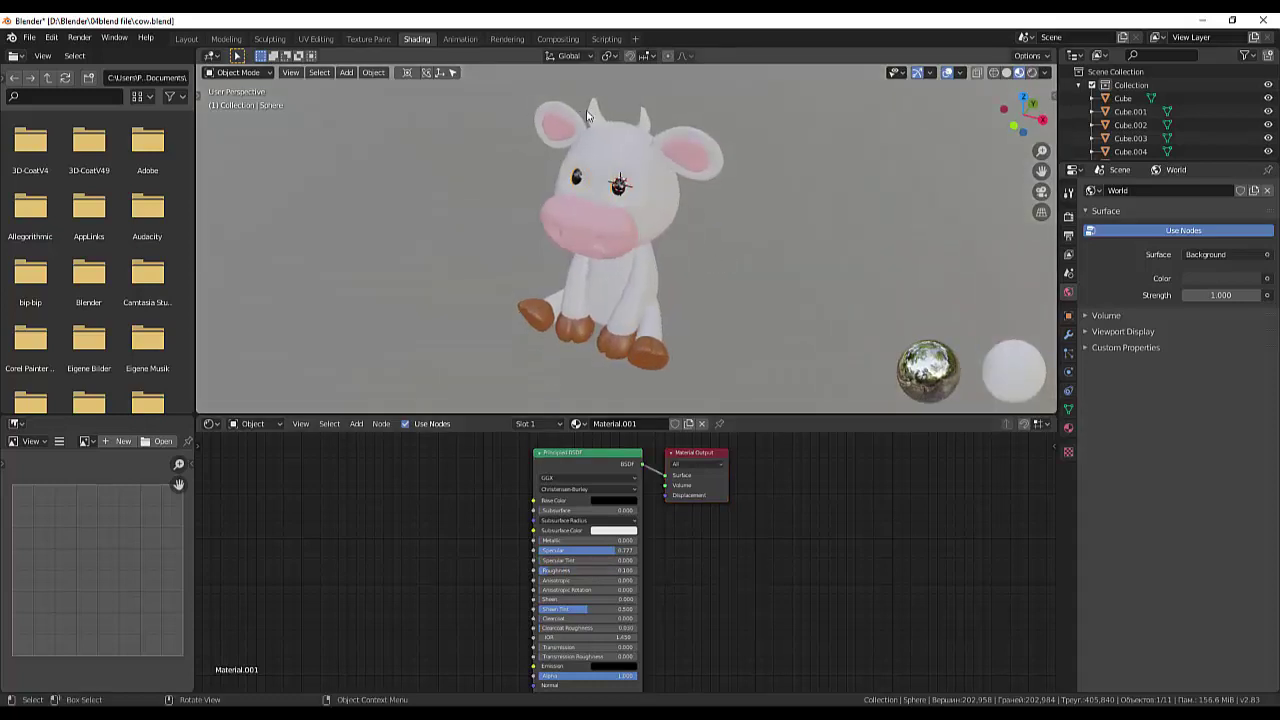
Give the horns a new Material.002 with a yellow base colour.
left_click(646, 127)
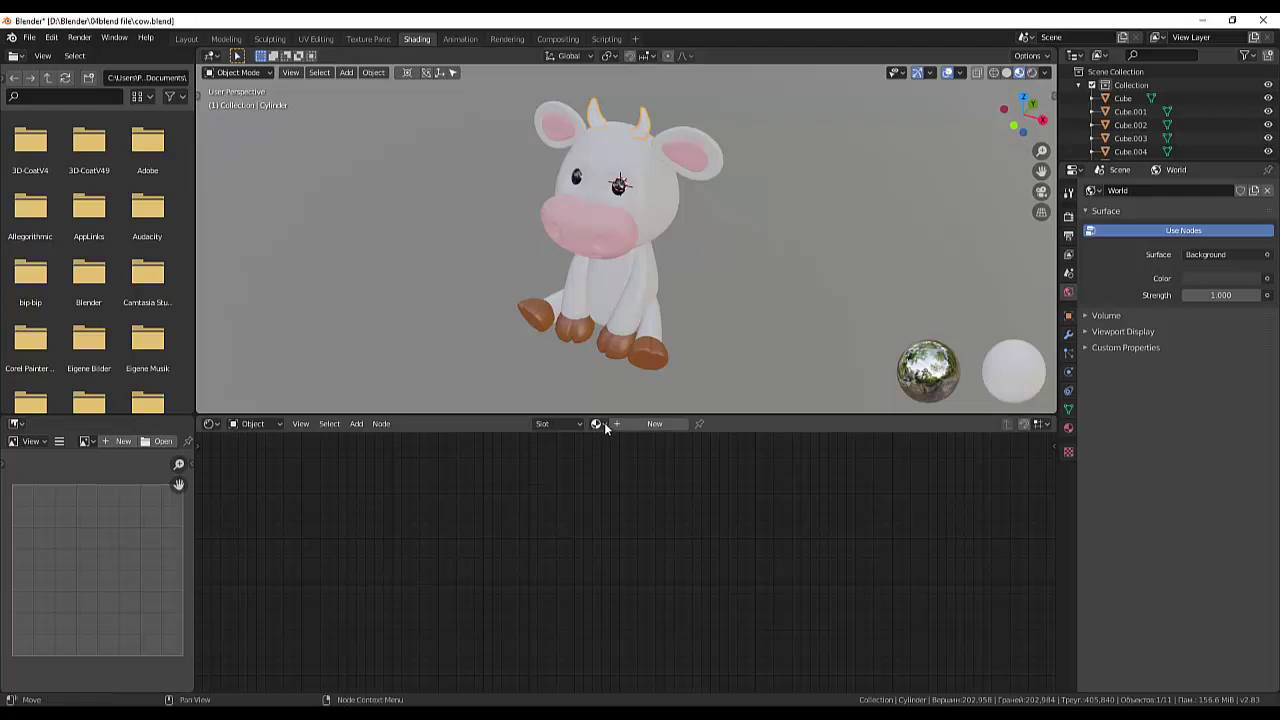
left_click(648, 424)
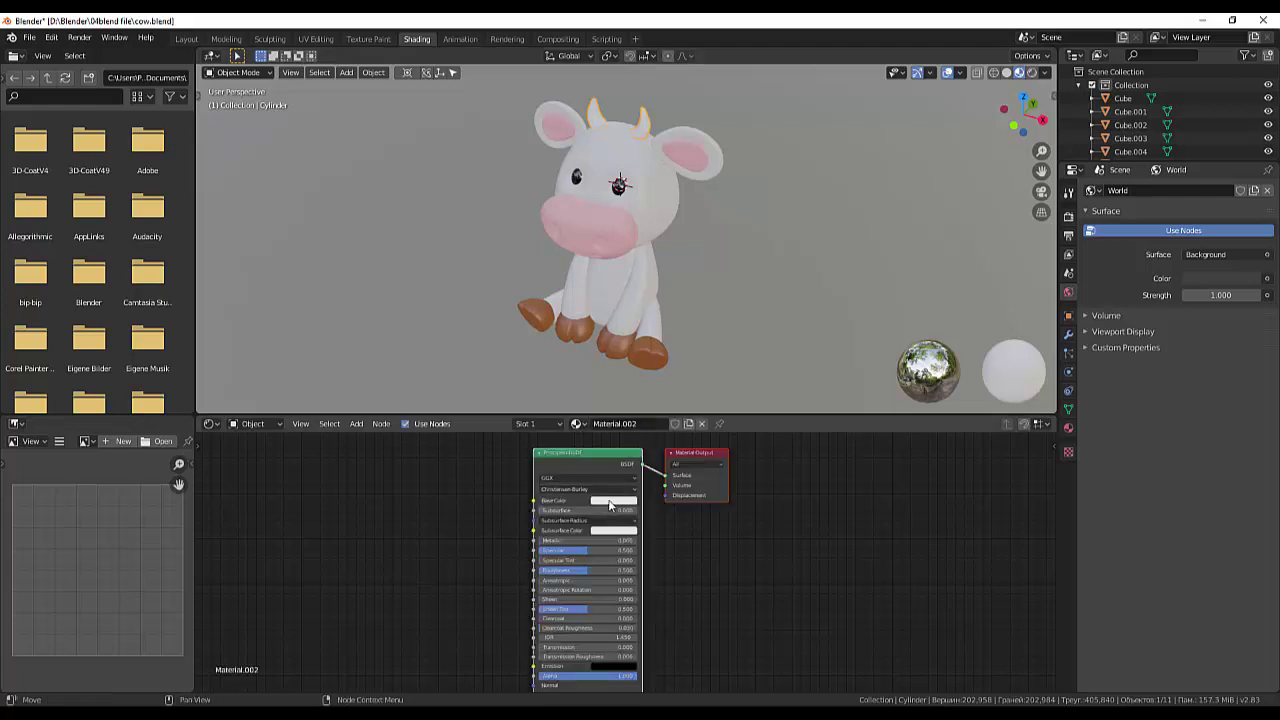
left_click(609, 501)
mouse_move(620, 428)
left_mouse_down()
mouse_move(603, 426)
mouse_move(626, 406)
mouse_move(618, 416)
left_mouse_up()
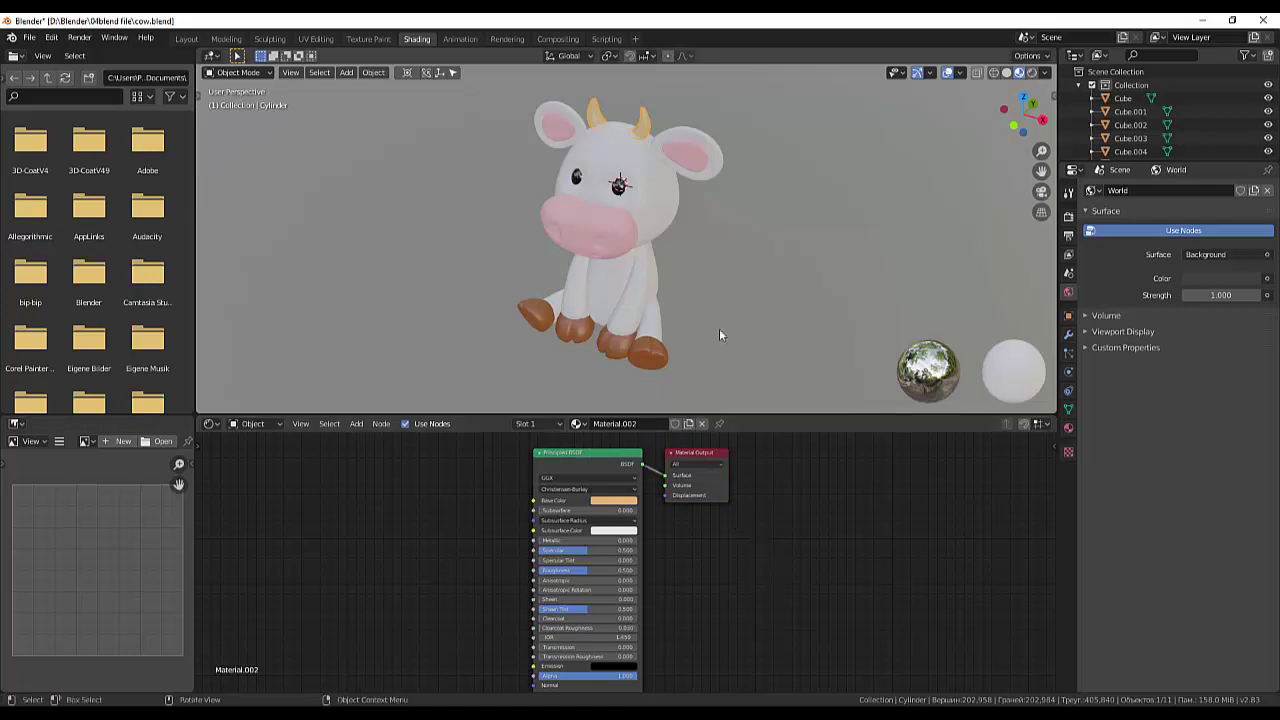
mouse_move(720, 311)
middle_mouse_down()
mouse_move(828, 263)
mouse_move(685, 291)
middle_mouse_up()
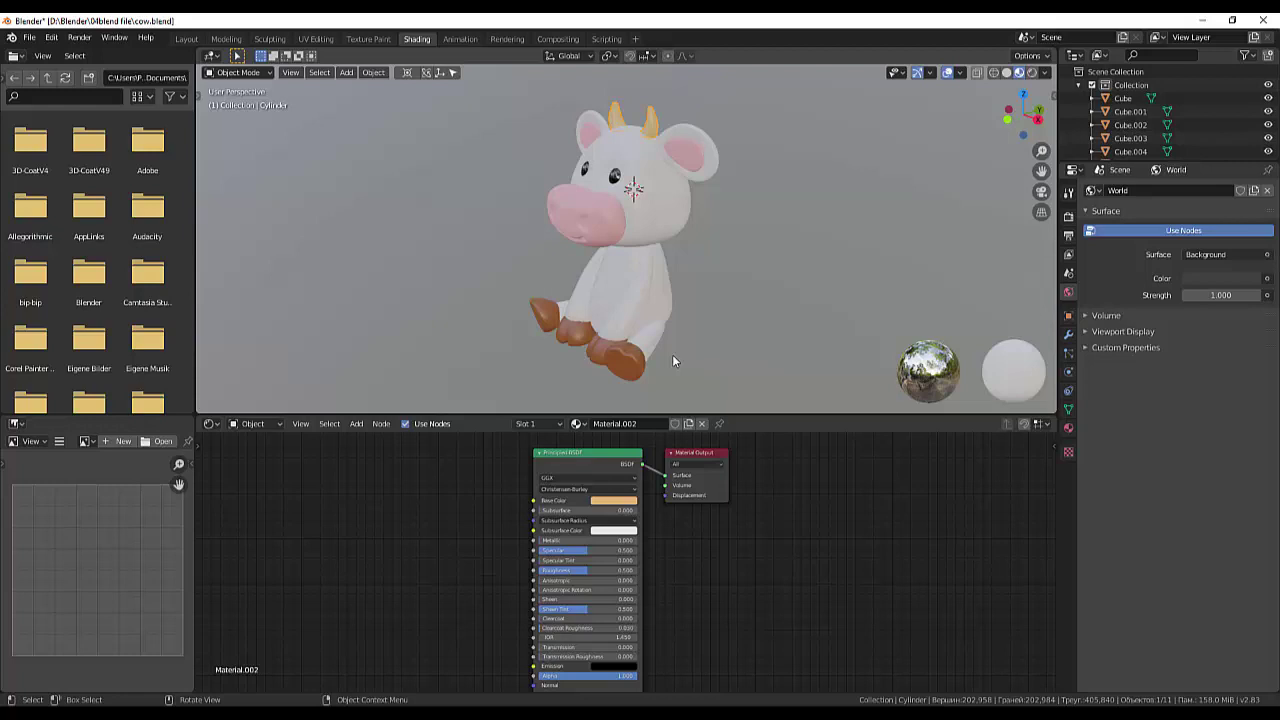
Switch to the Modeling workspace with a front view of the cow.
left_click(270, 39)
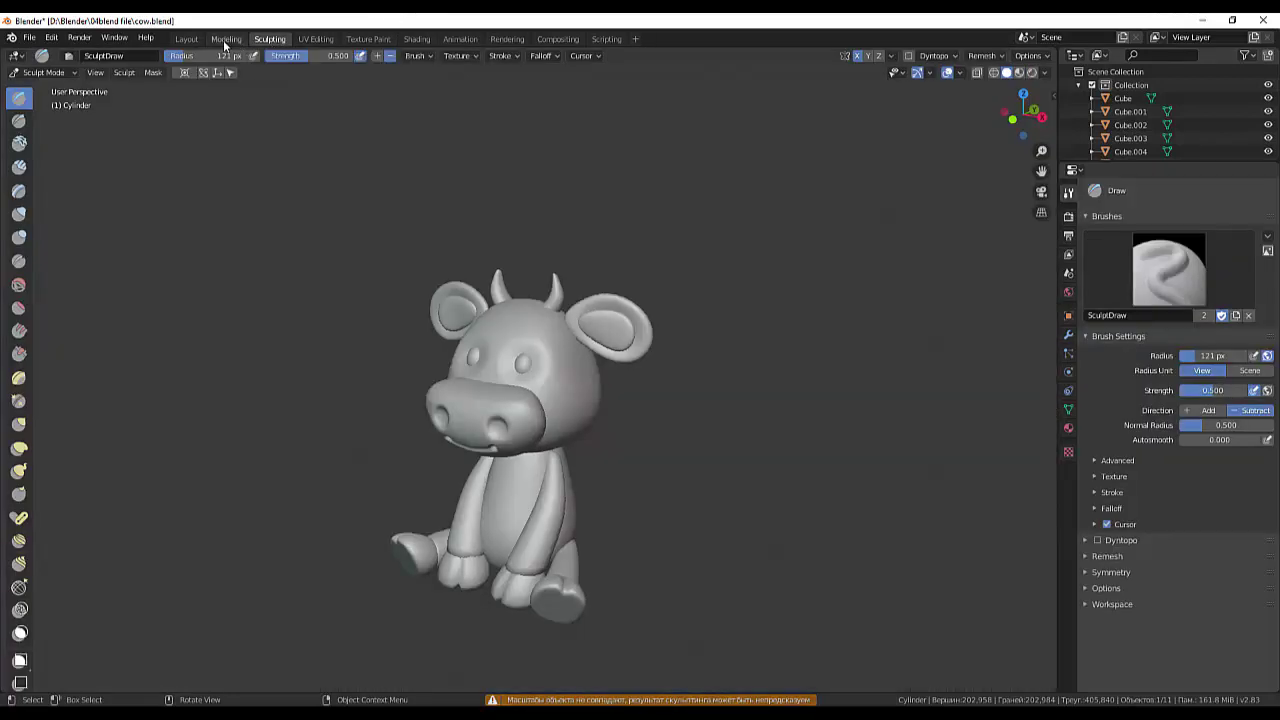
left_click(226, 39)
scroll(535, 369, "up", 3)
mouse_move(614, 400)
middle_mouse_down()
mouse_move(637, 331)
mouse_move(743, 334)
mouse_move(795, 352)
middle_mouse_up()
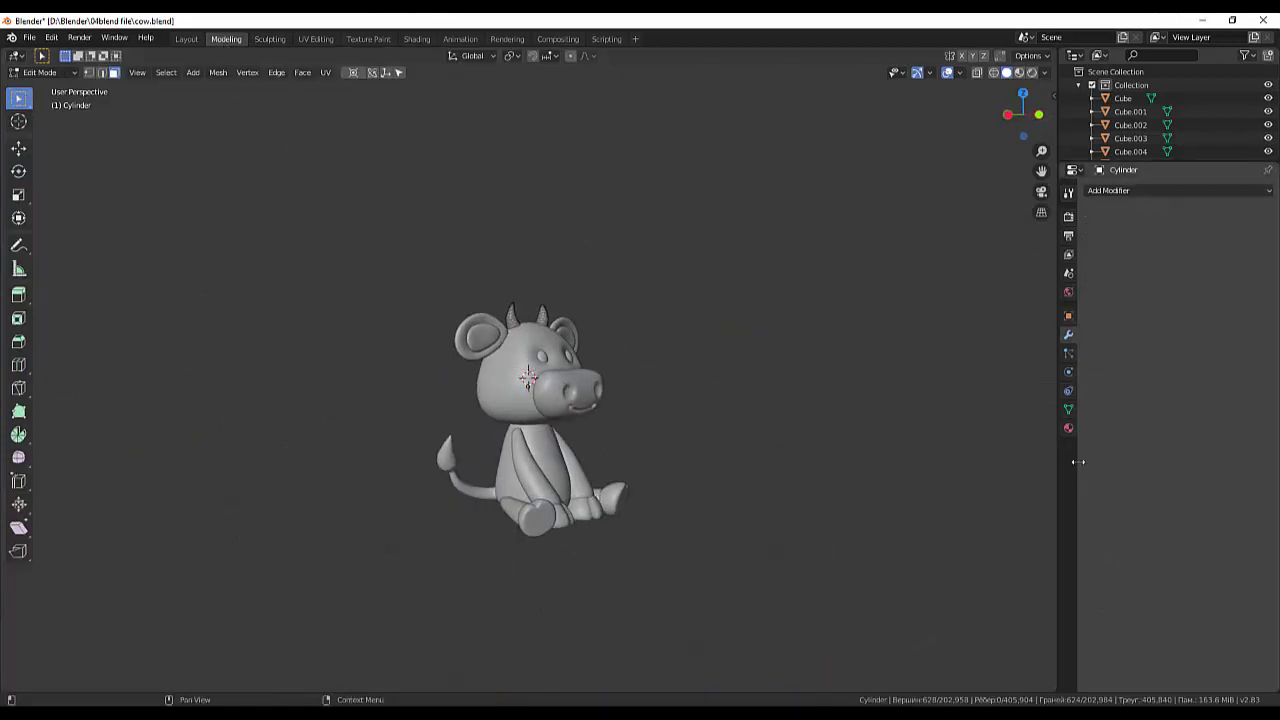
Add a second material slot holding a new material named xvost.
left_click(1068, 428)
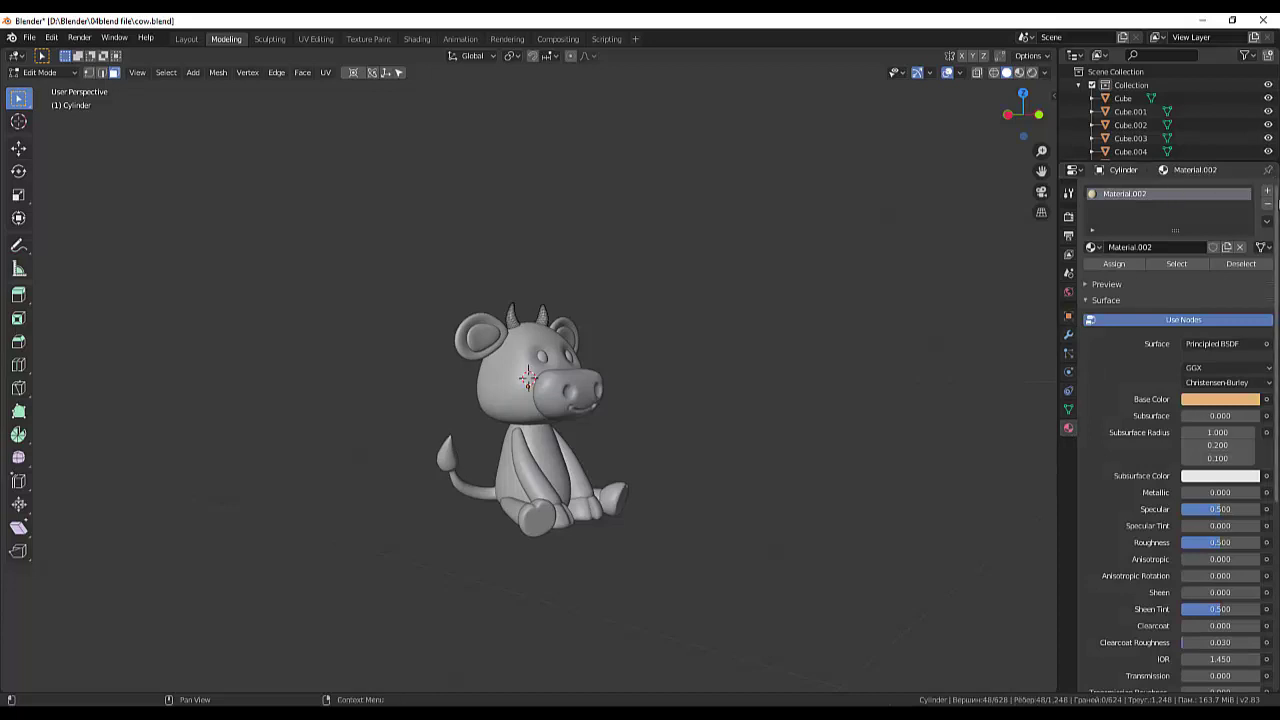
left_click(1267, 190)
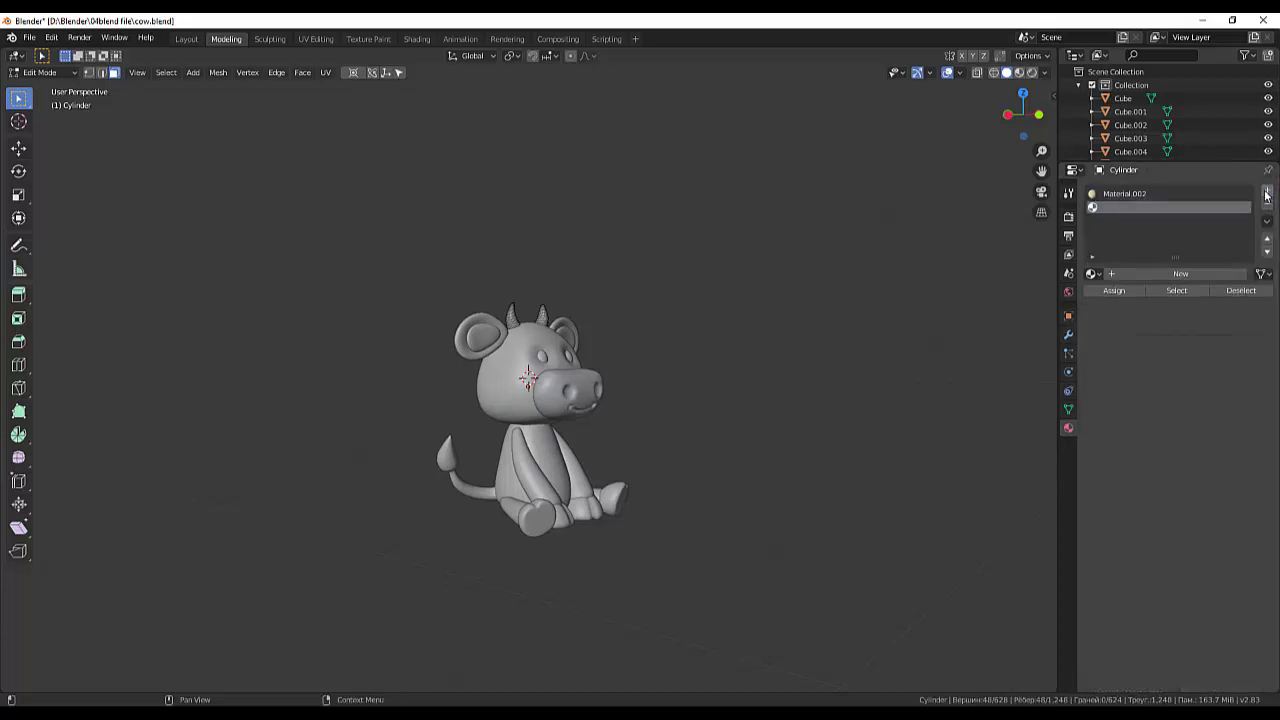
left_click(1163, 276)
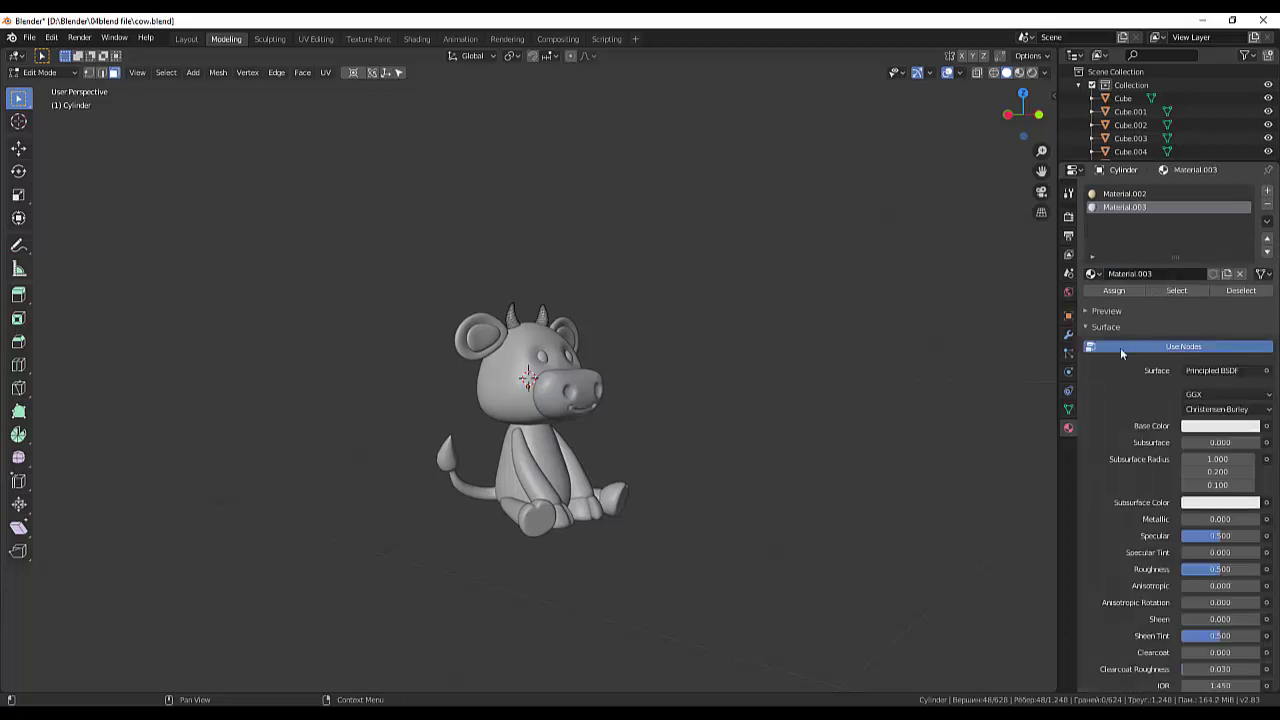
left_click(1145, 275)
type("xvost")
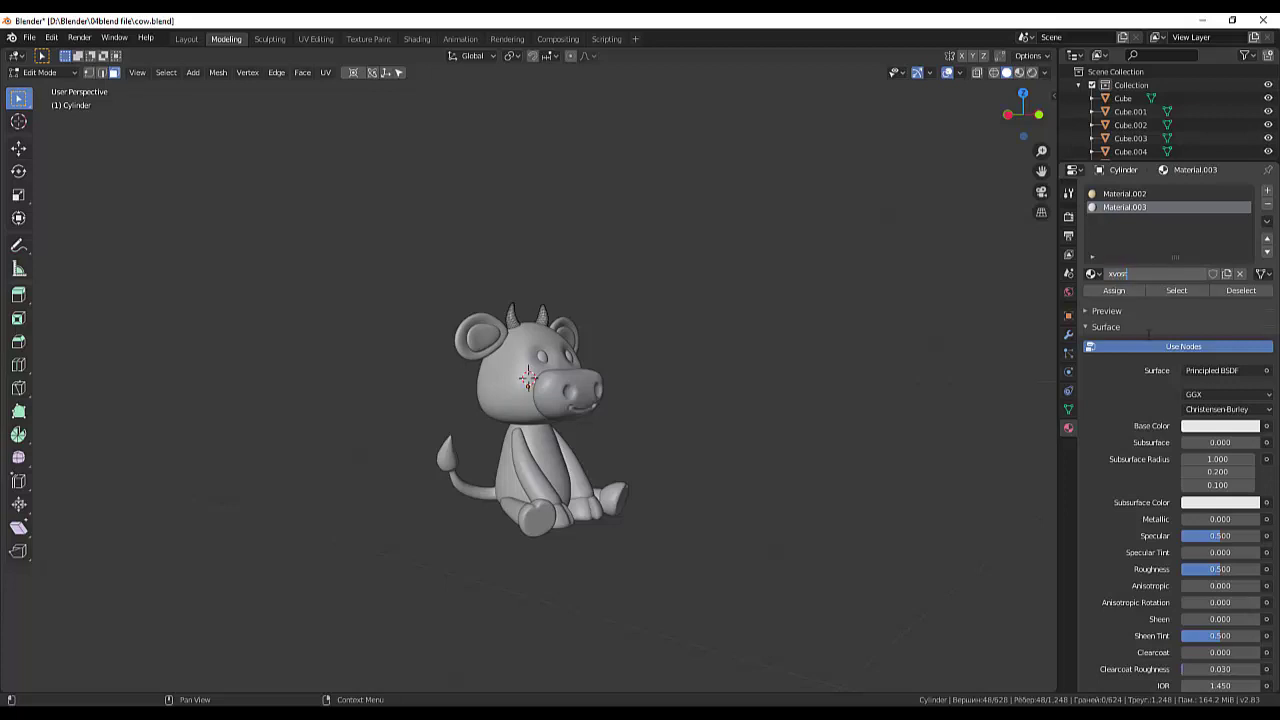
key("Return")
mouse_move(834, 408)
middle_mouse_down()
mouse_move(843, 382)
mouse_move(823, 389)
middle_mouse_up()
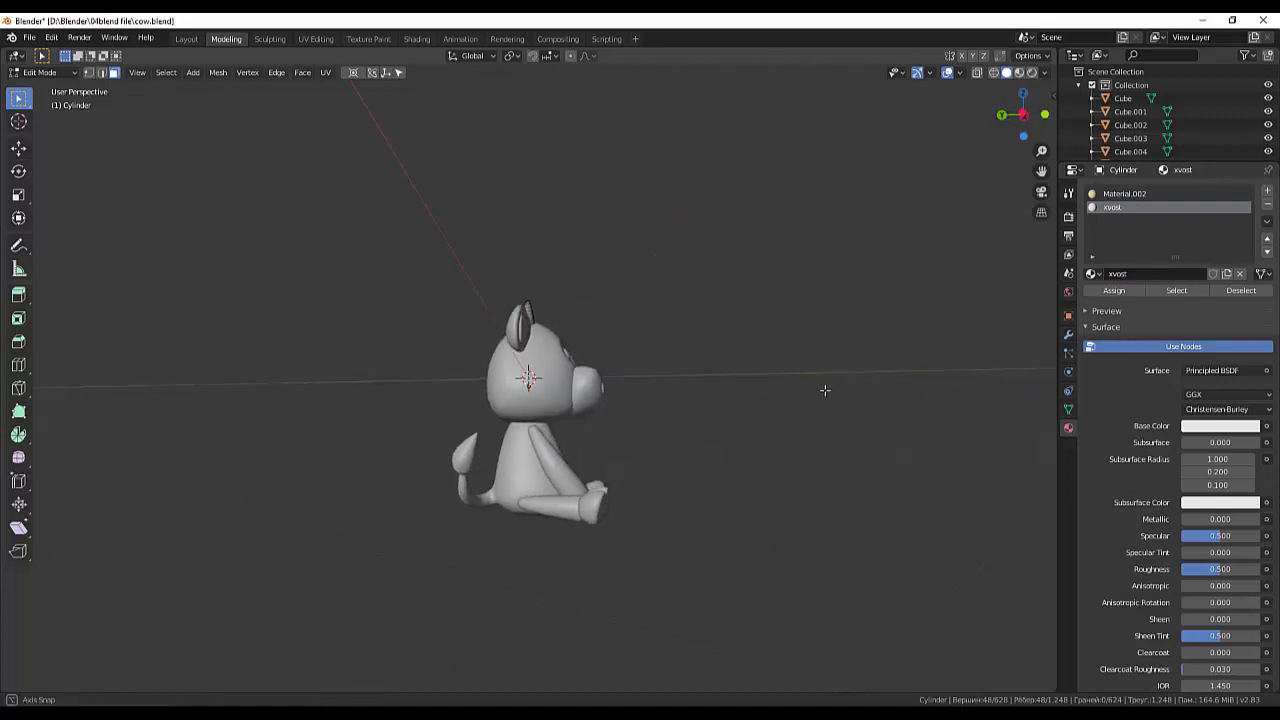
Set xvost's base colour to orange with value lowered to 0.493, then deselect all.
left_click(1200, 430)
left_click_drag(1176, 317, 1167, 318)
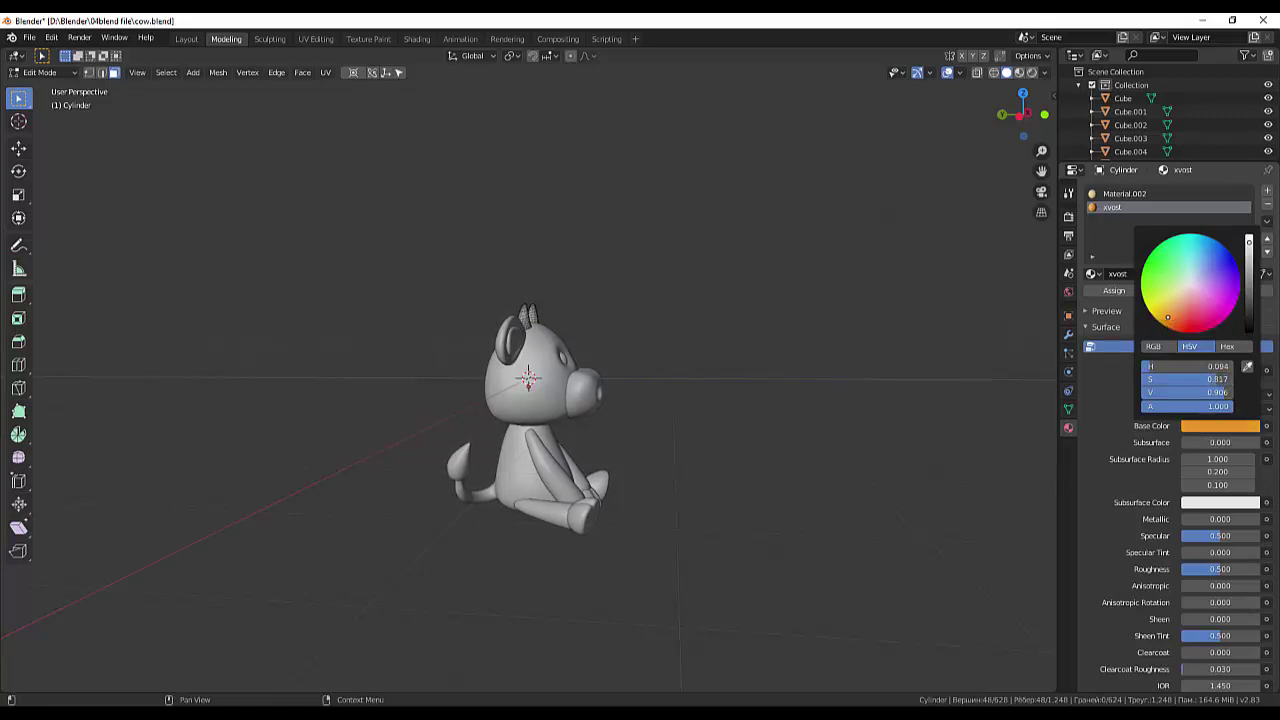
left_click_drag(1250, 250, 1249, 284)
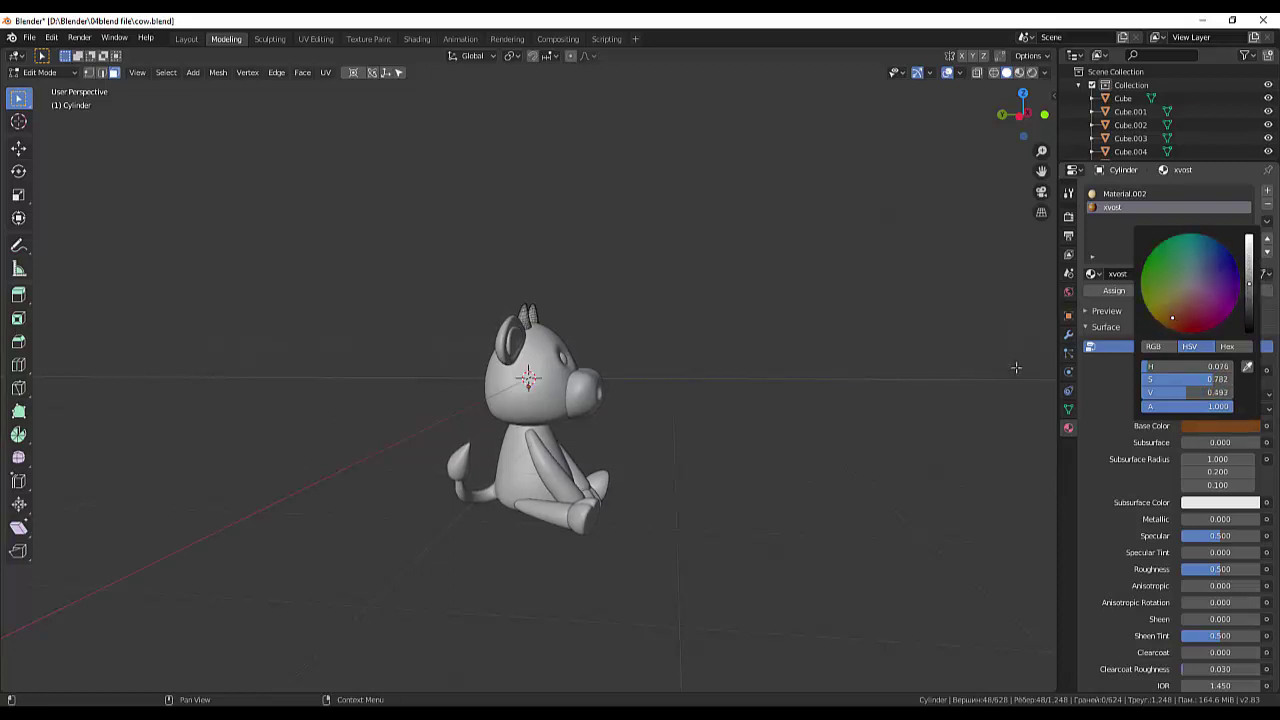
key("alt+a")
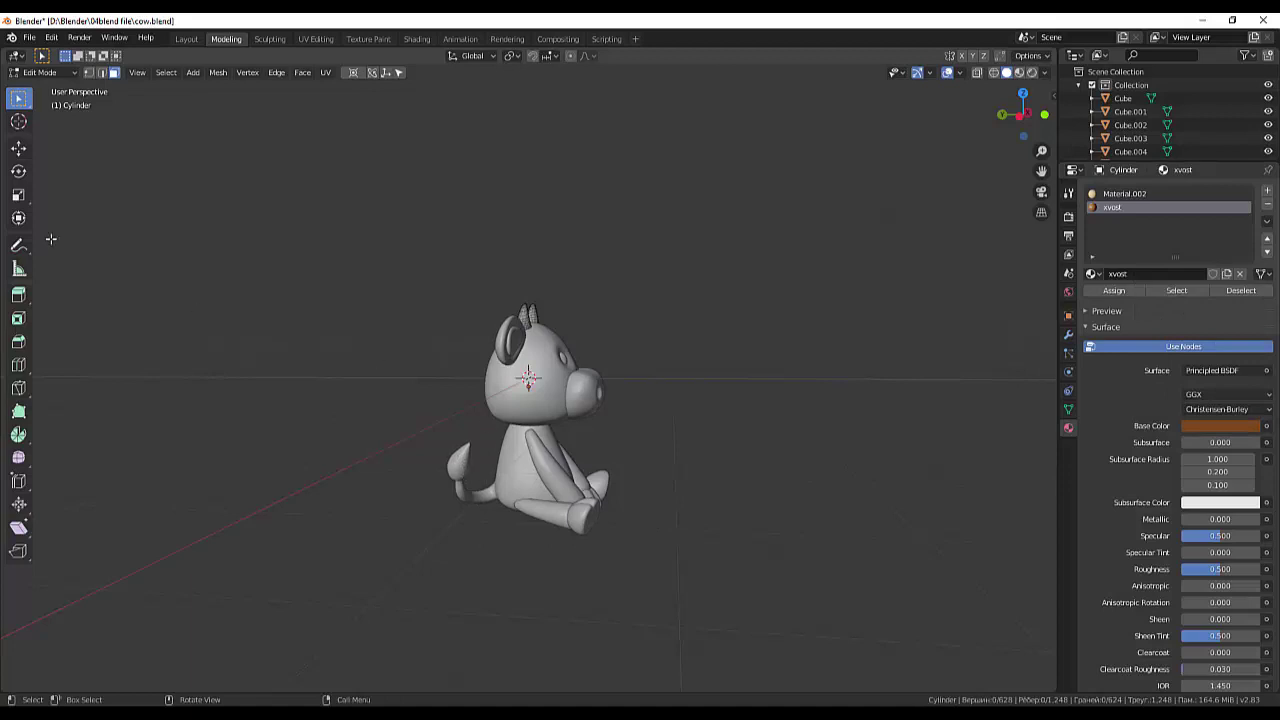
left_click(38, 72)
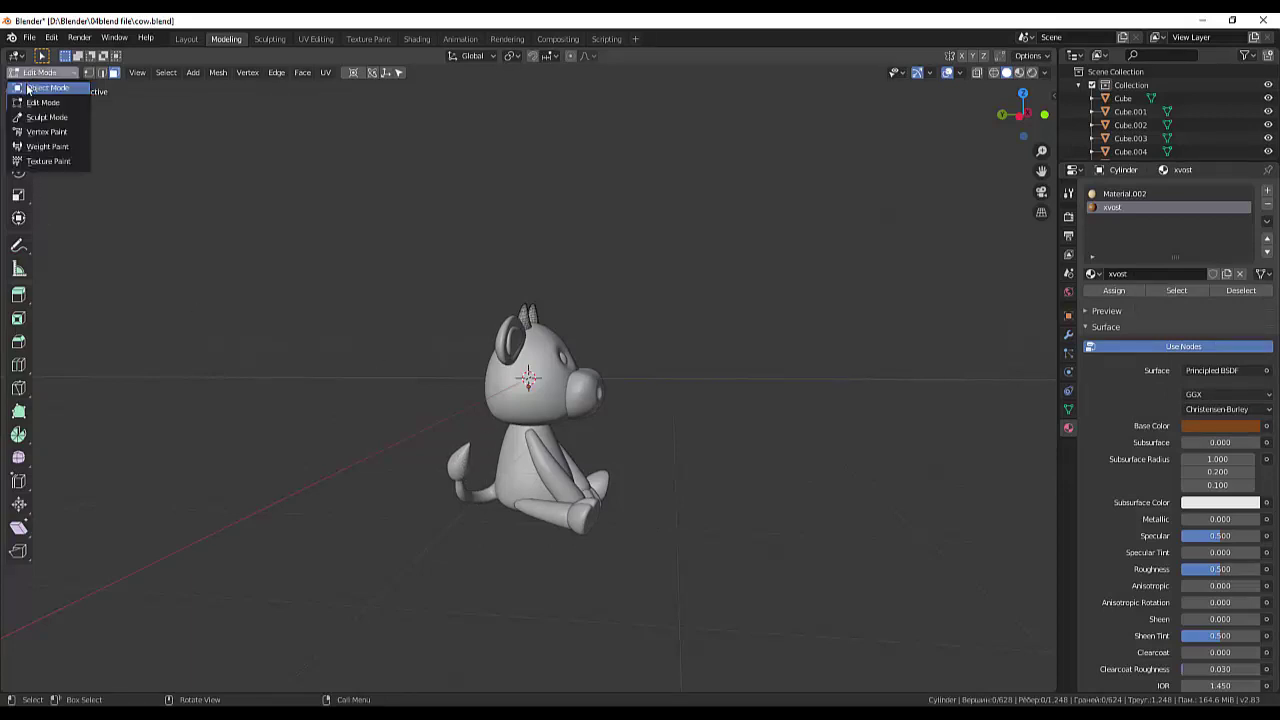
Return to Object Mode, select the cow's body Cube.004, and enter Edit Mode on it.
left_click(32, 102)
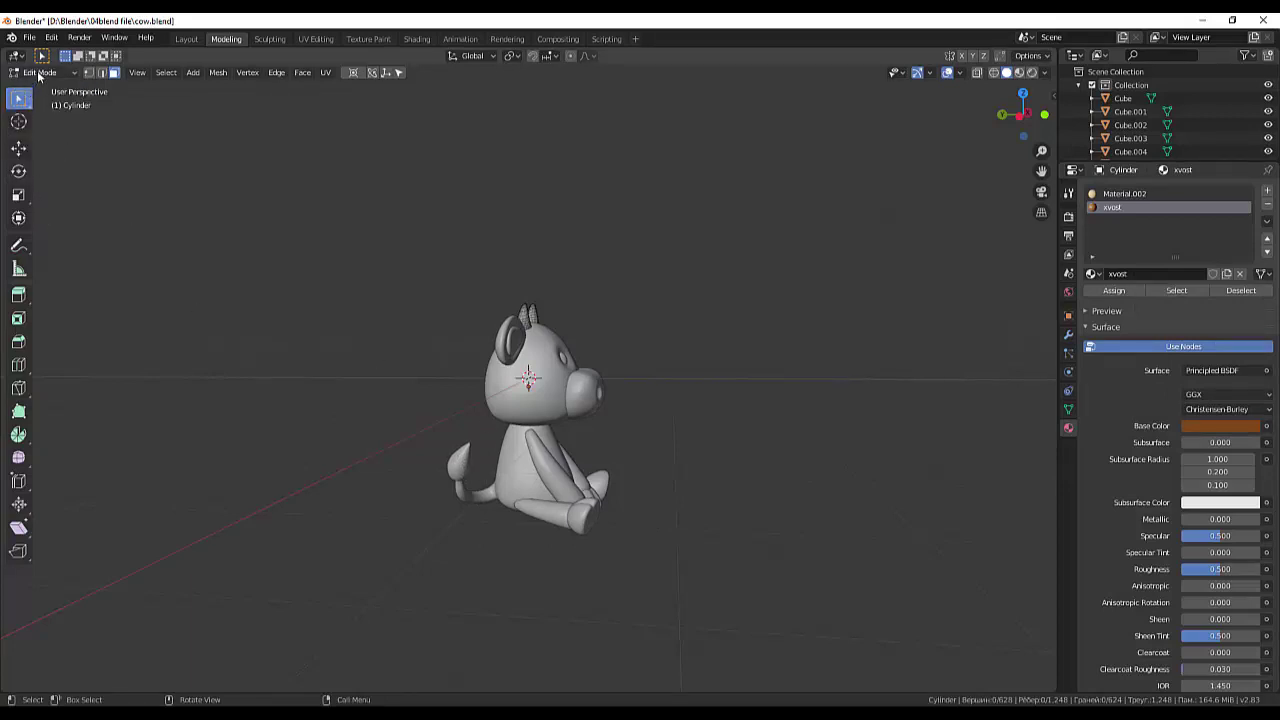
left_click(38, 72)
left_click(42, 88)
left_click(474, 476)
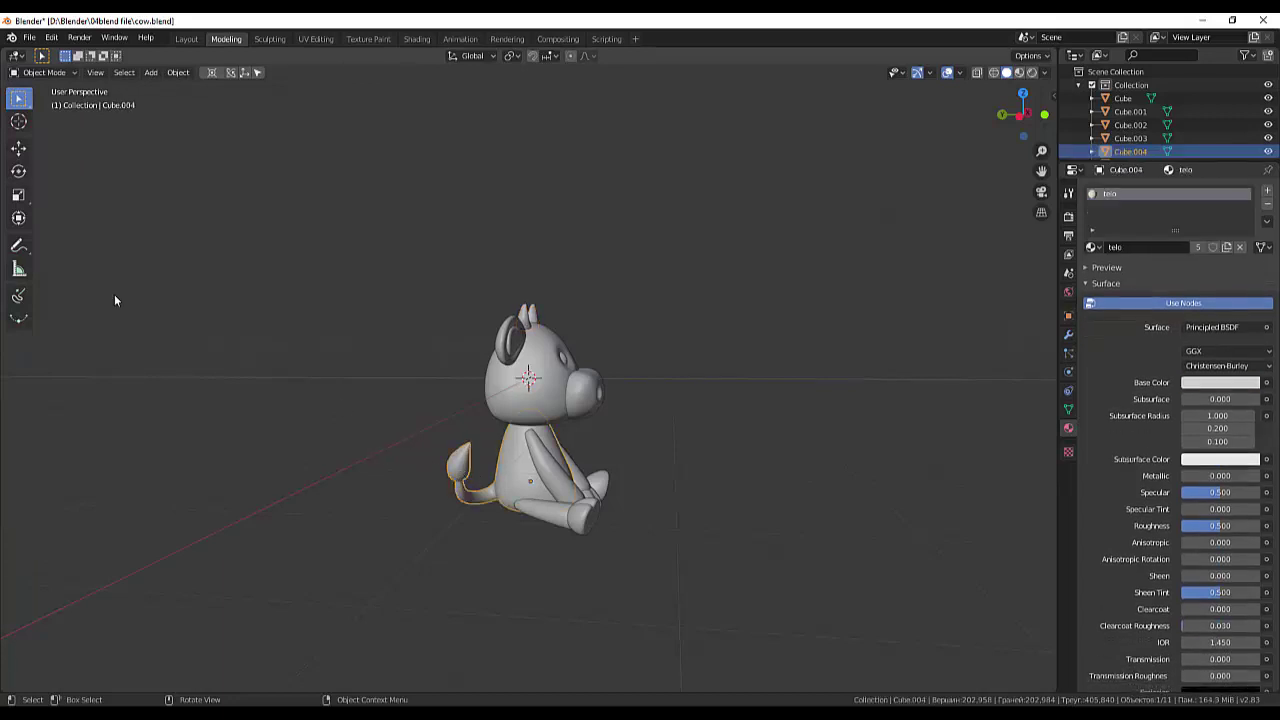
left_click(38, 72)
left_click(40, 103)
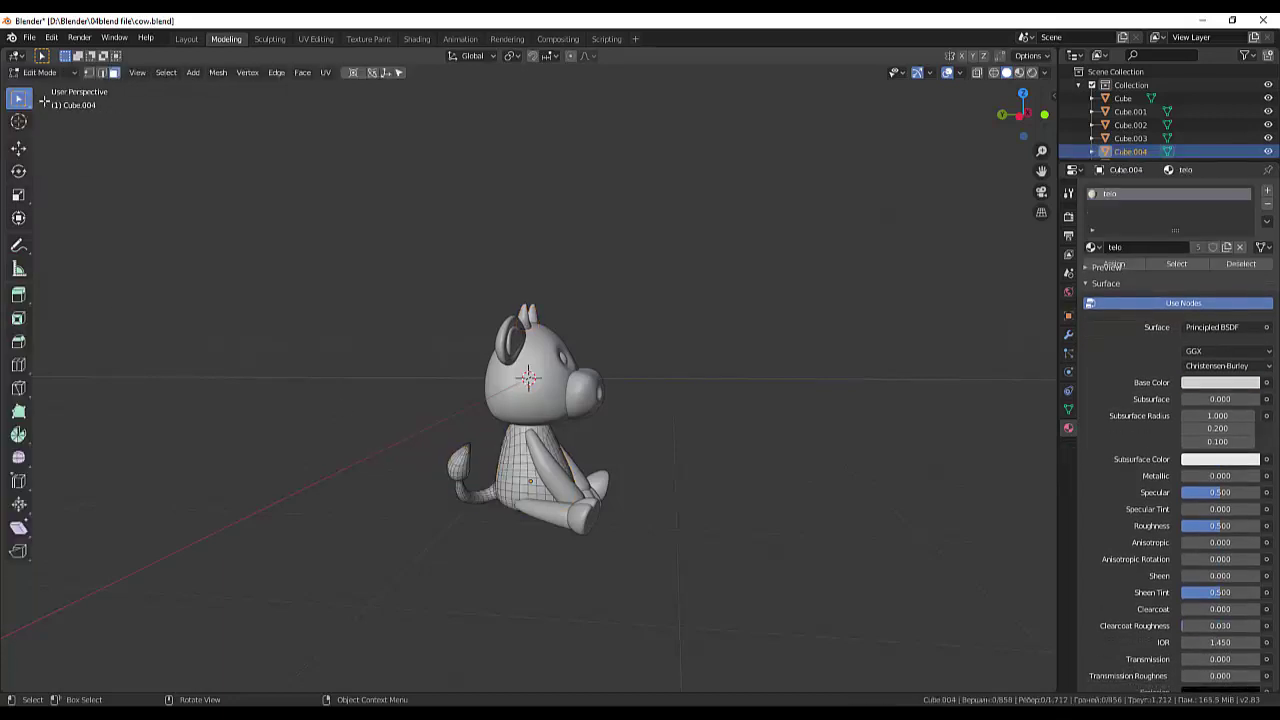
middle_click_drag(499, 416, 709, 457)
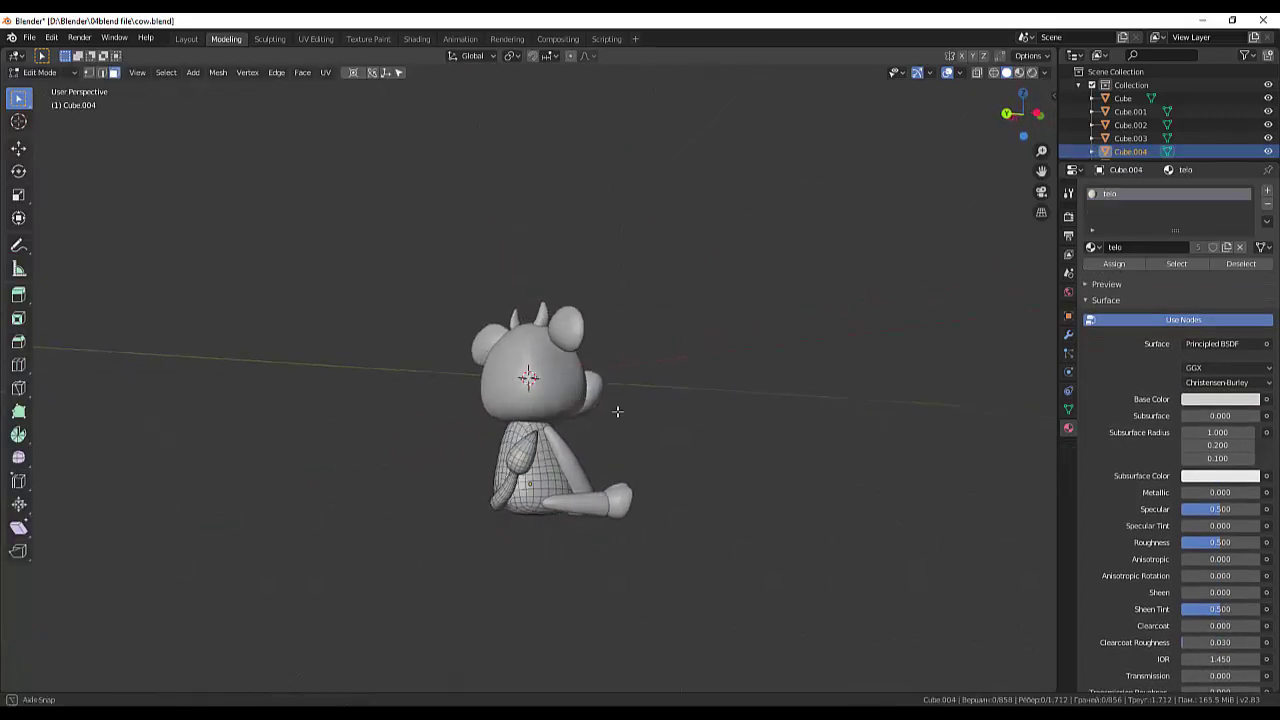
left_click(40, 72)
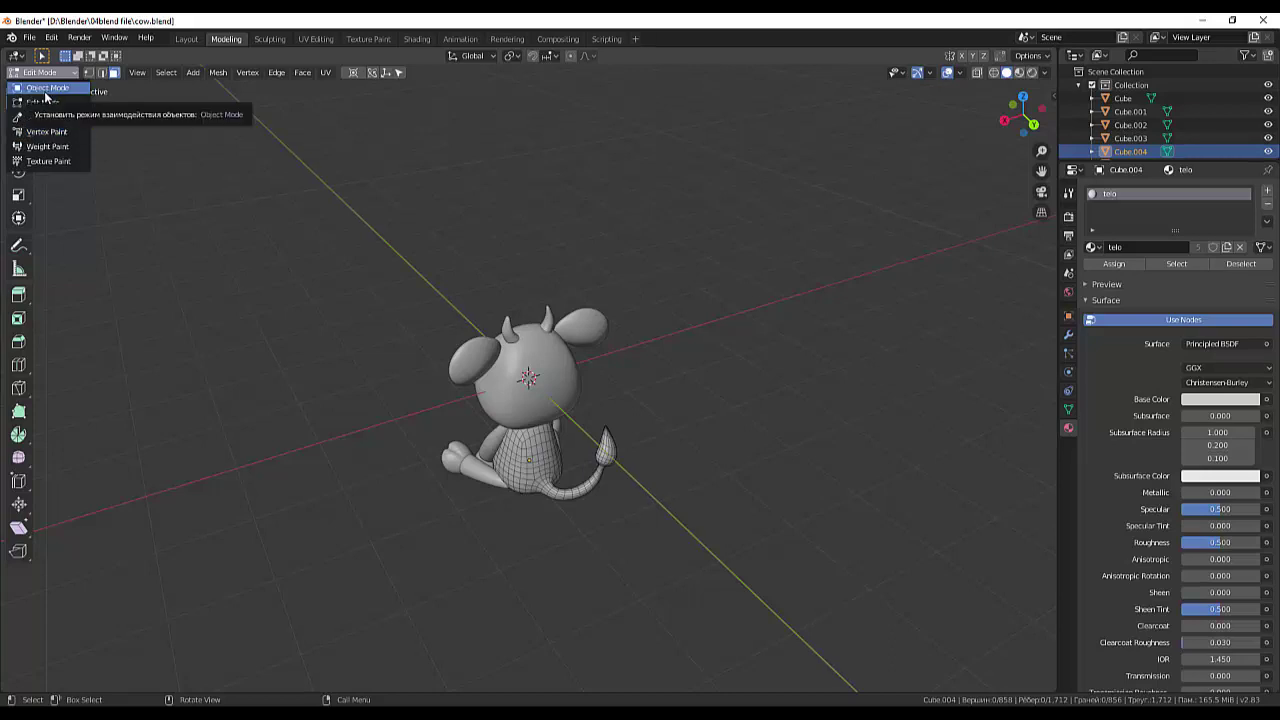
left_click(44, 104)
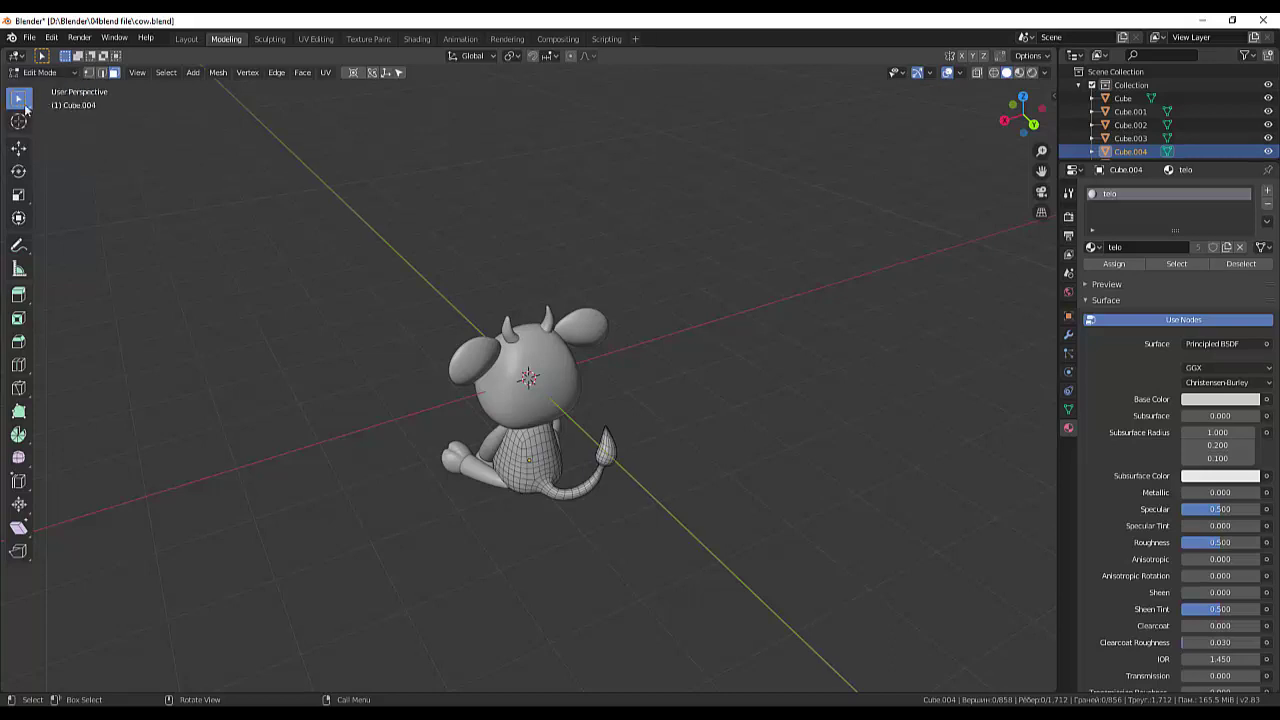
left_click(18, 97)
Circle-select the vertices of the tail-tip tuft from several orbited angles.
left_click(57, 156)
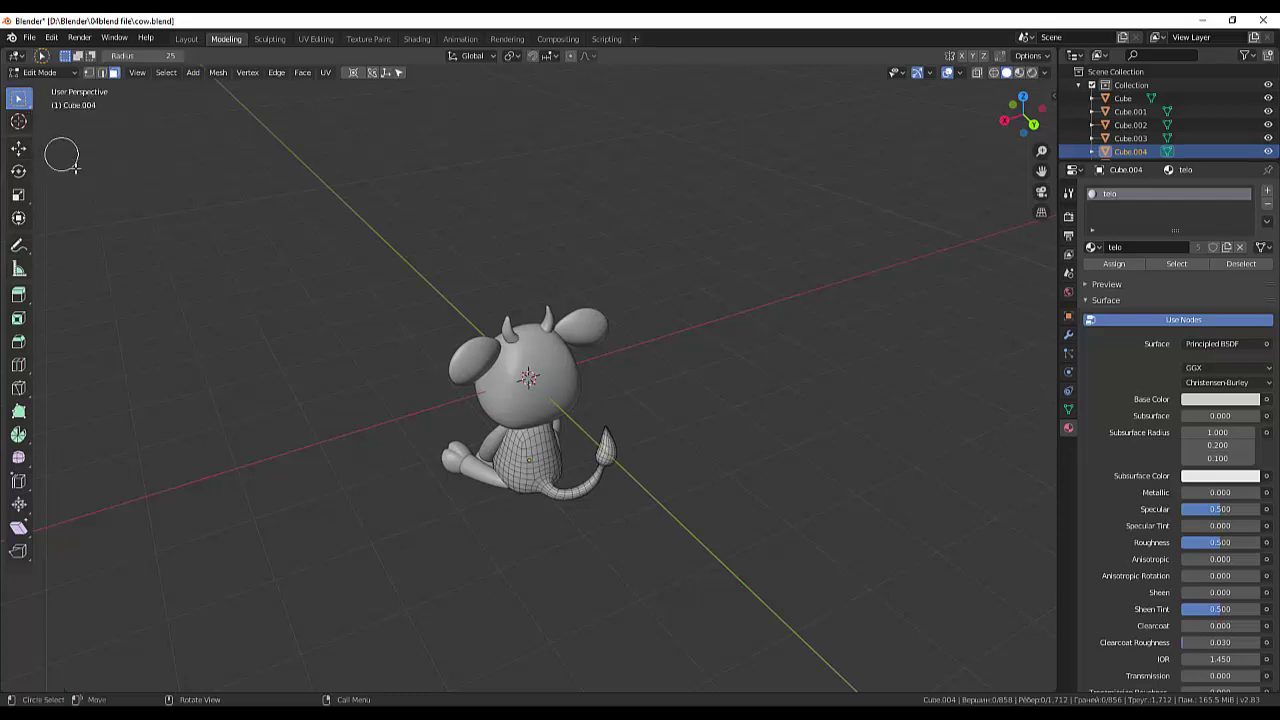
left_click_drag(620, 458, 605, 442)
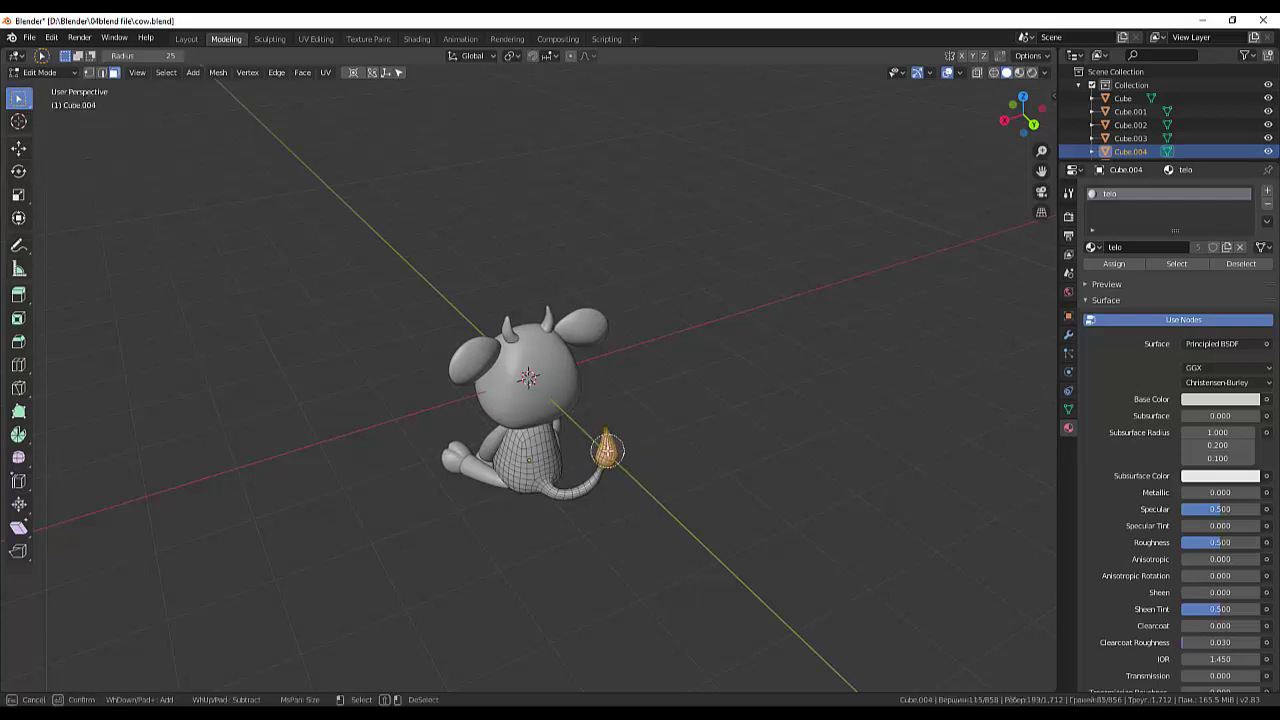
middle_click_drag(720, 375, 440, 345)
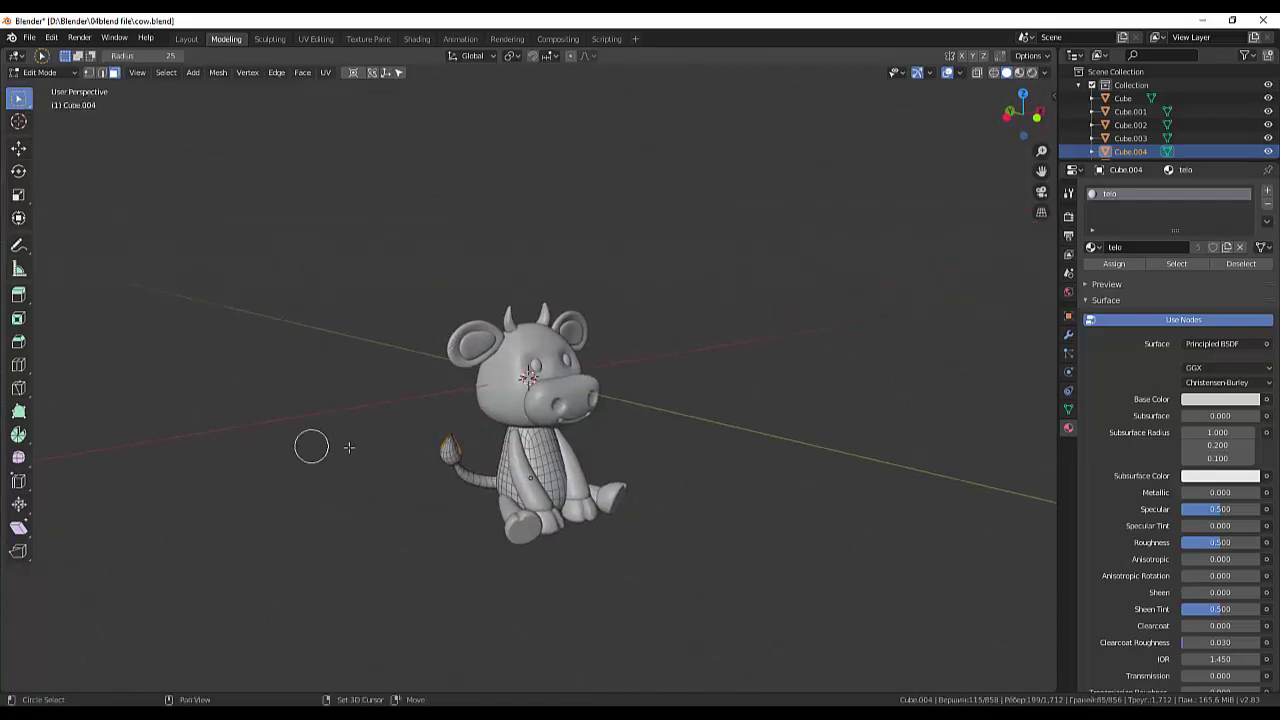
mouse_move(423, 451)
left_mouse_down()
mouse_move(446, 451)
mouse_move(437, 437)
left_mouse_up()
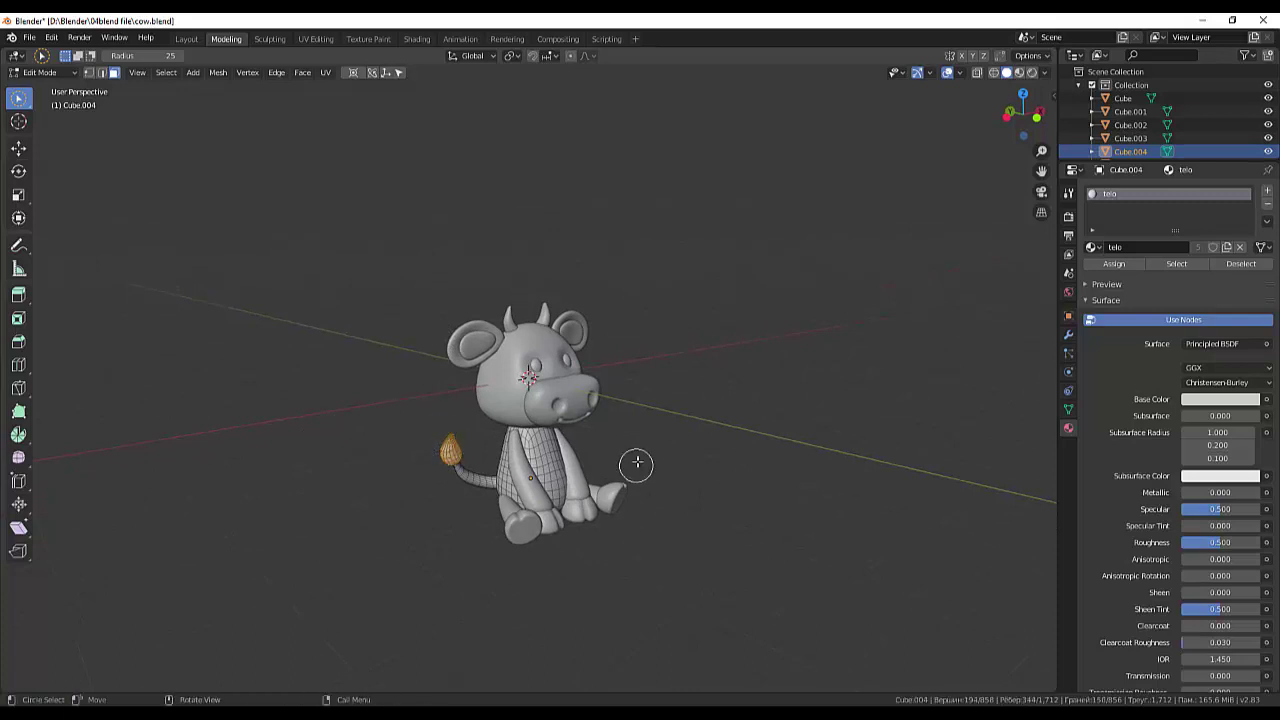
mouse_move(634, 463)
middle_mouse_down()
mouse_move(877, 326)
mouse_move(823, 366)
middle_mouse_up()
left_click_drag(578, 383, 580, 381)
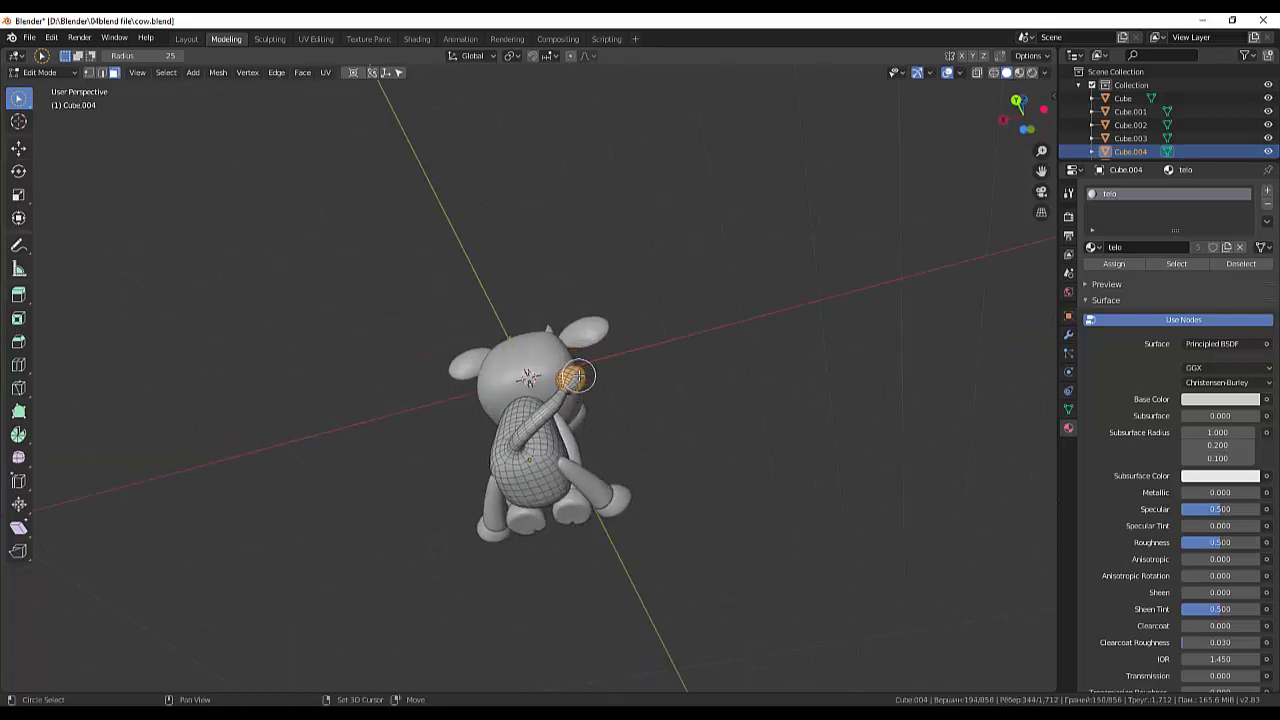
middle_click_drag(760, 401, 700, 430)
left_click_drag(450, 443, 447, 418)
key("Escape")
middle_click_drag(640, 370, 700, 391)
scroll(480, 535, "up", 2)
scroll(480, 535, "up", 3)
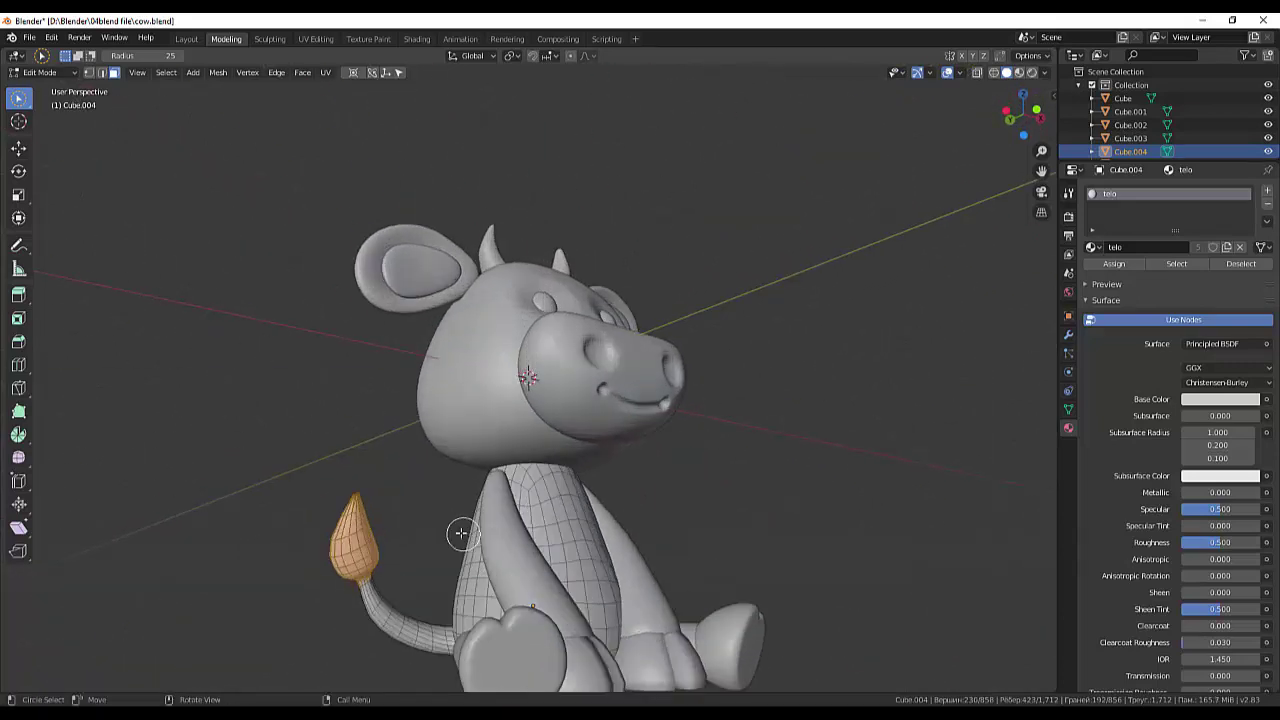
middle_click_drag(463, 503, 457, 486, "shift")
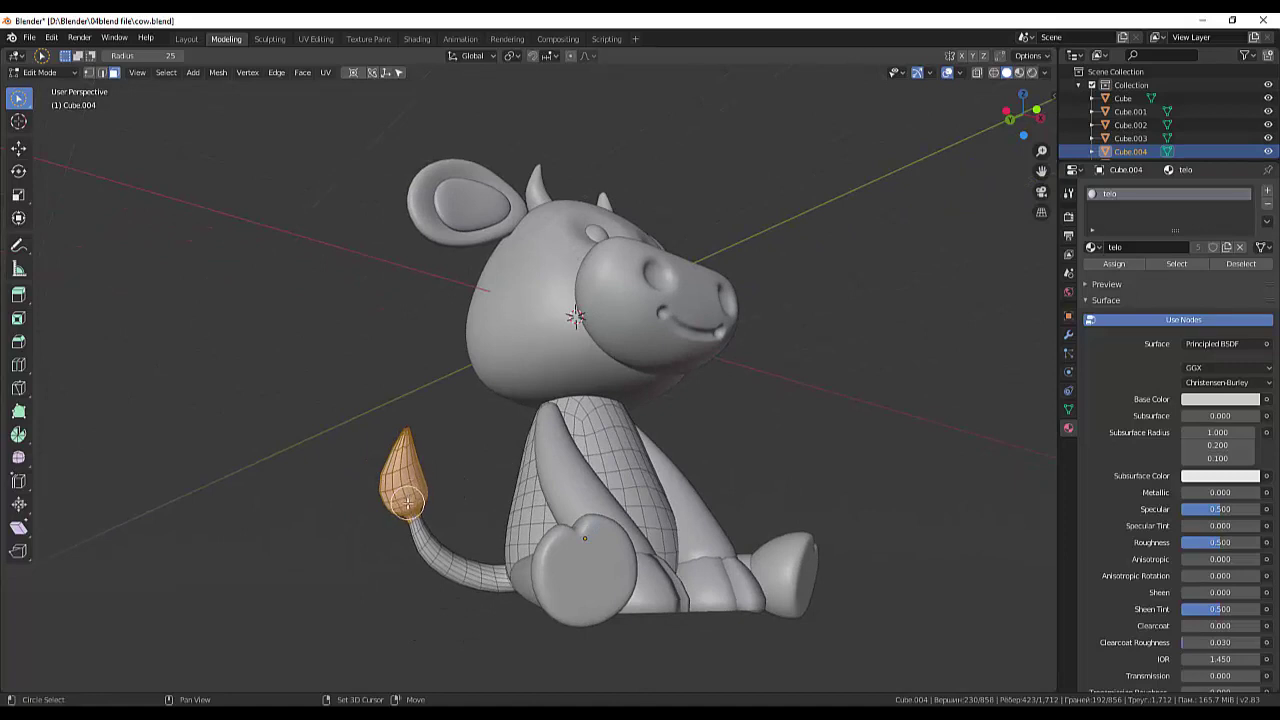
Deselect the stray lower-tail vertices, leaving only the tail tip selected.
key("c")
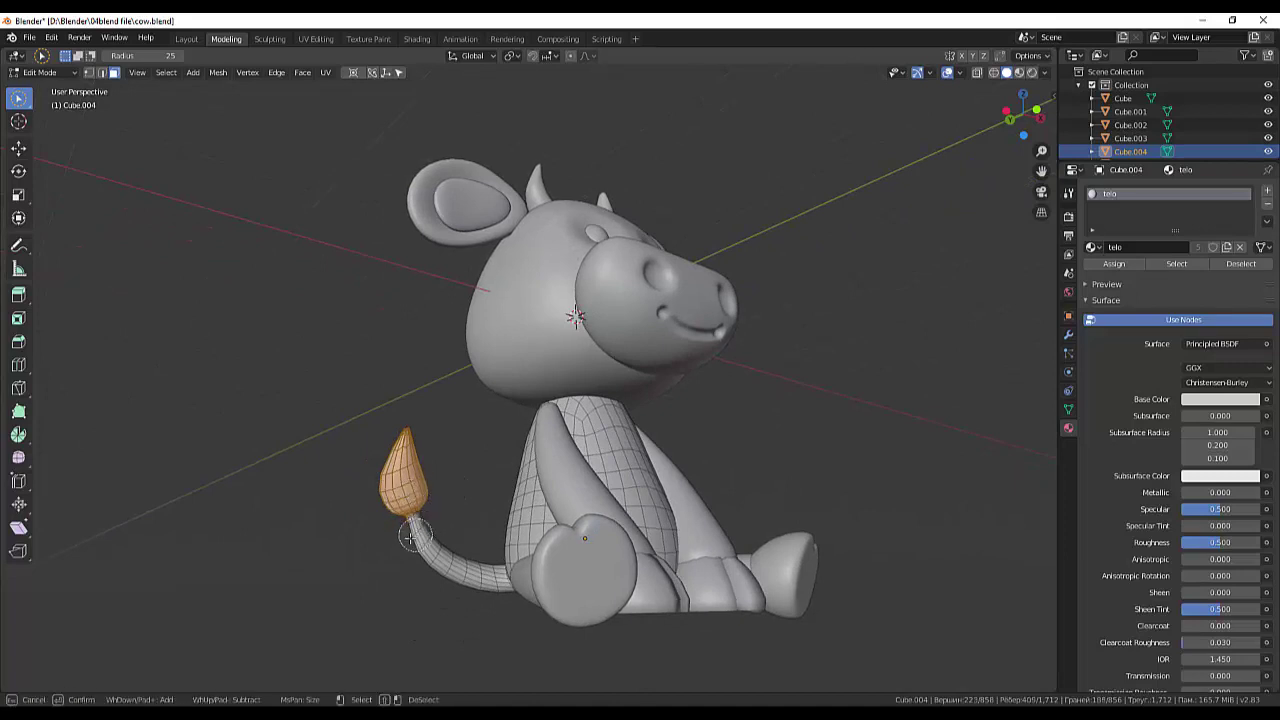
middle_click_drag(429, 524, 406, 497)
key("Escape")
mouse_move(503, 549)
middle_mouse_down()
mouse_move(862, 490)
mouse_move(850, 490)
middle_mouse_up()
key("c")
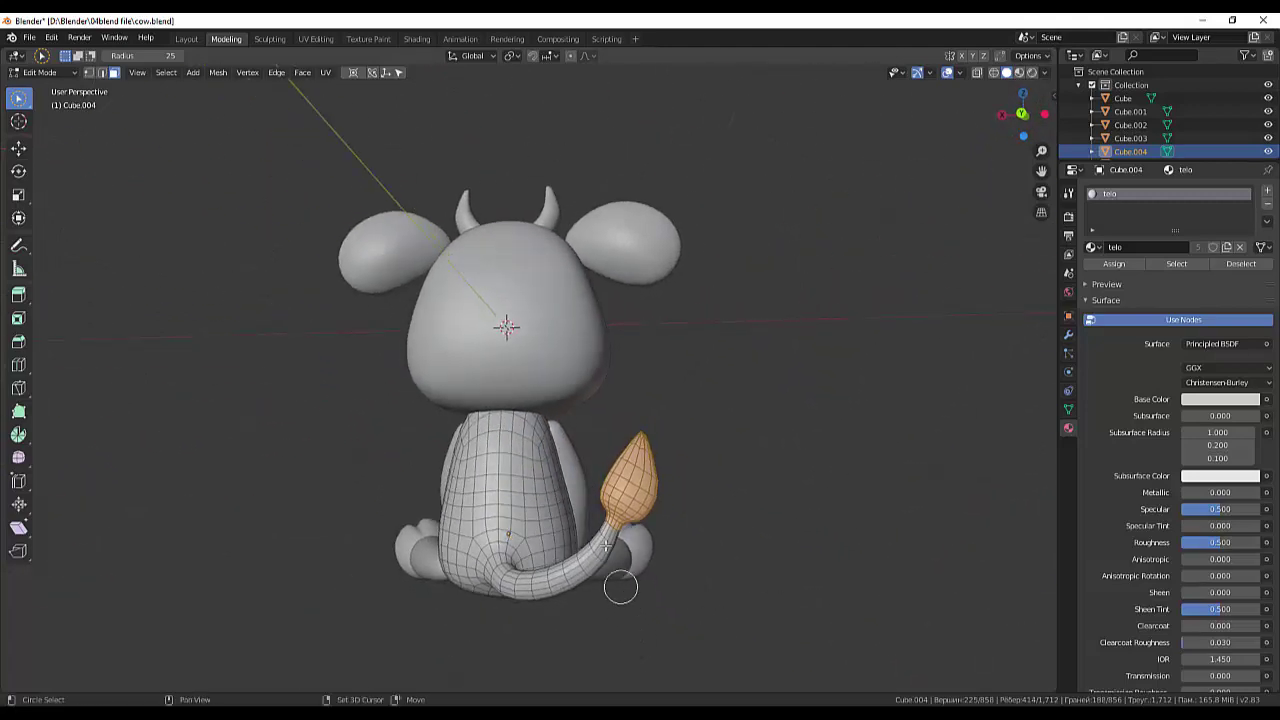
left_click_drag(615, 560, 594, 530)
mouse_move(594, 530)
middle_mouse_down()
mouse_move(614, 545)
mouse_move(570, 585)
middle_mouse_up()
key("Escape")
middle_click_drag(734, 521, 501, 518)
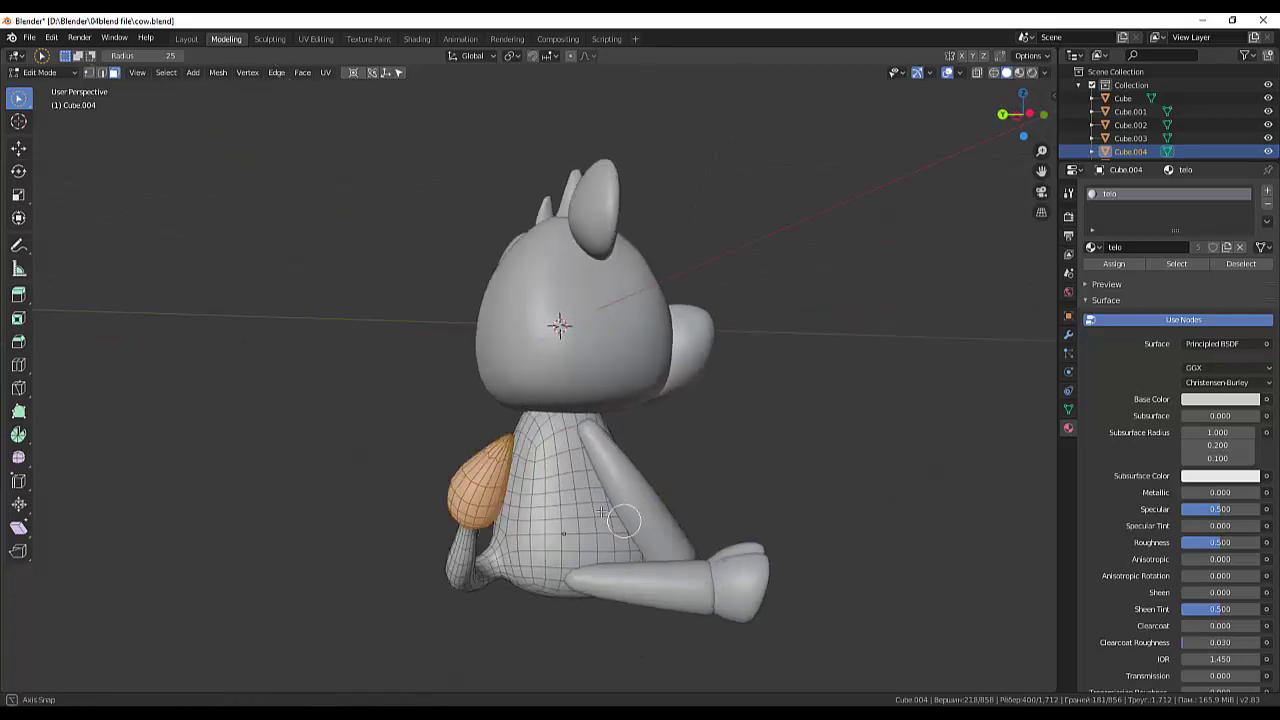
left_click(1115, 266)
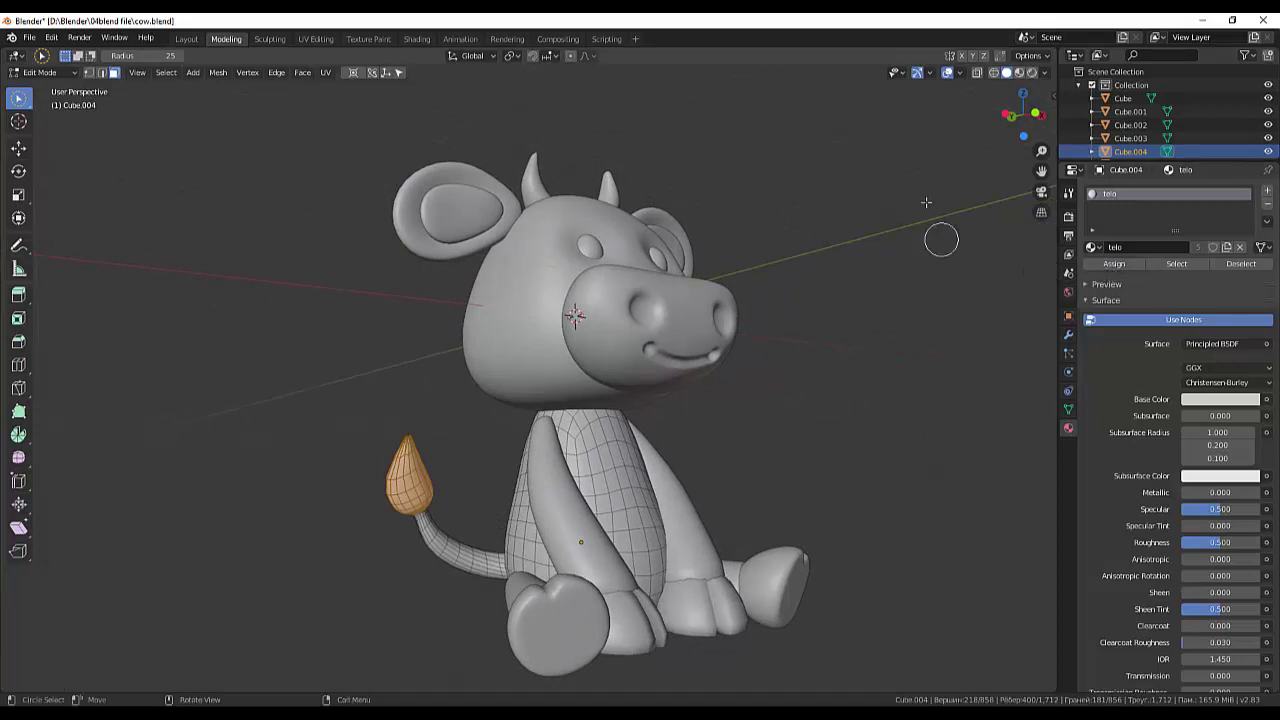
left_click(1021, 74)
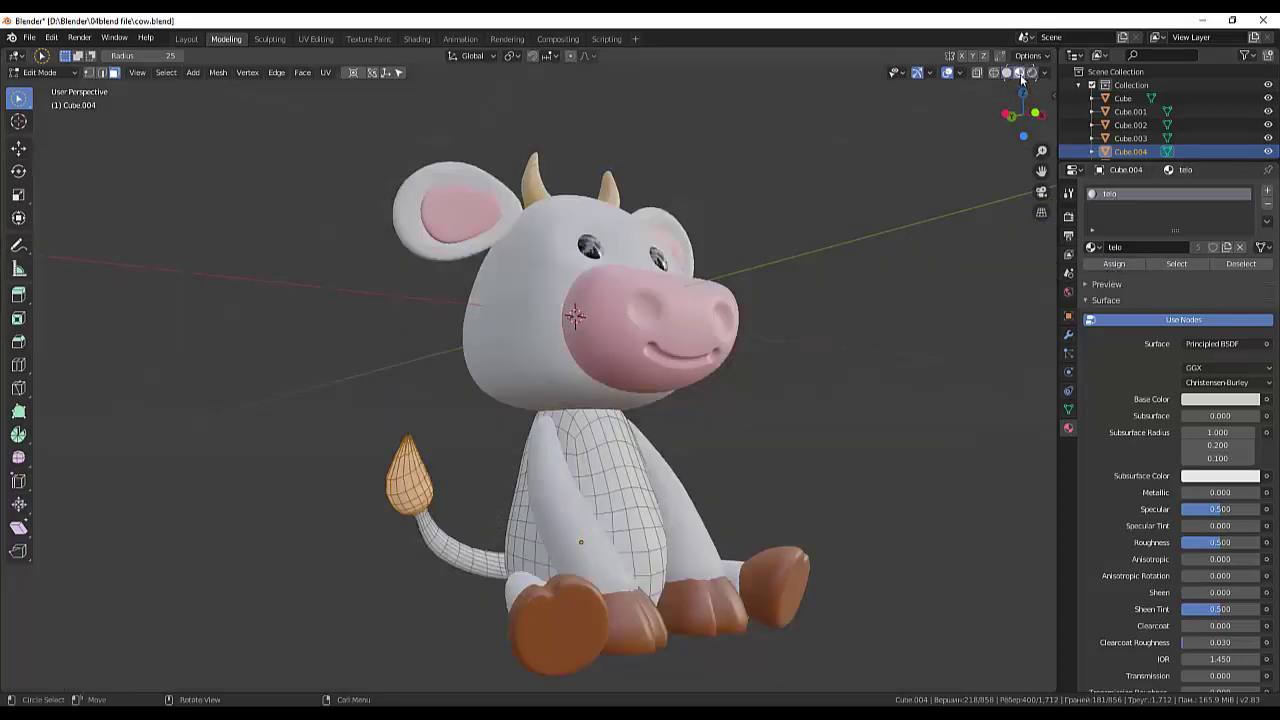
left_click(1032, 75)
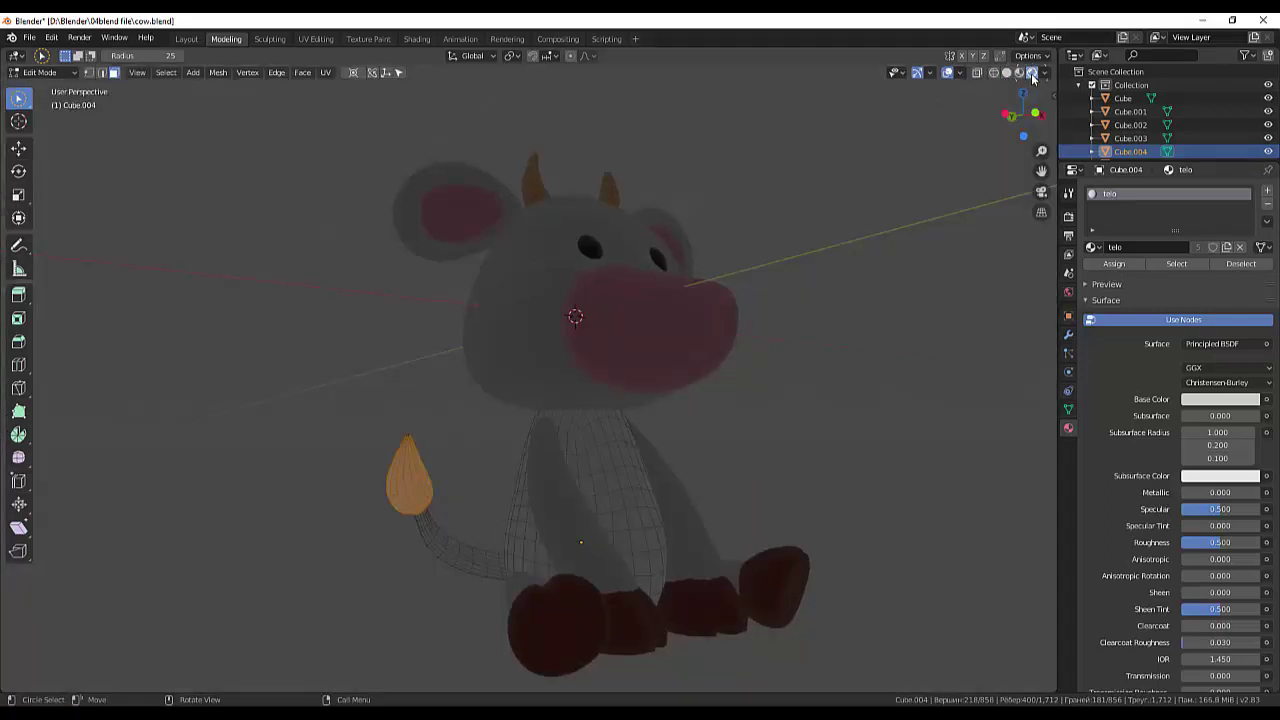
left_click(1019, 73)
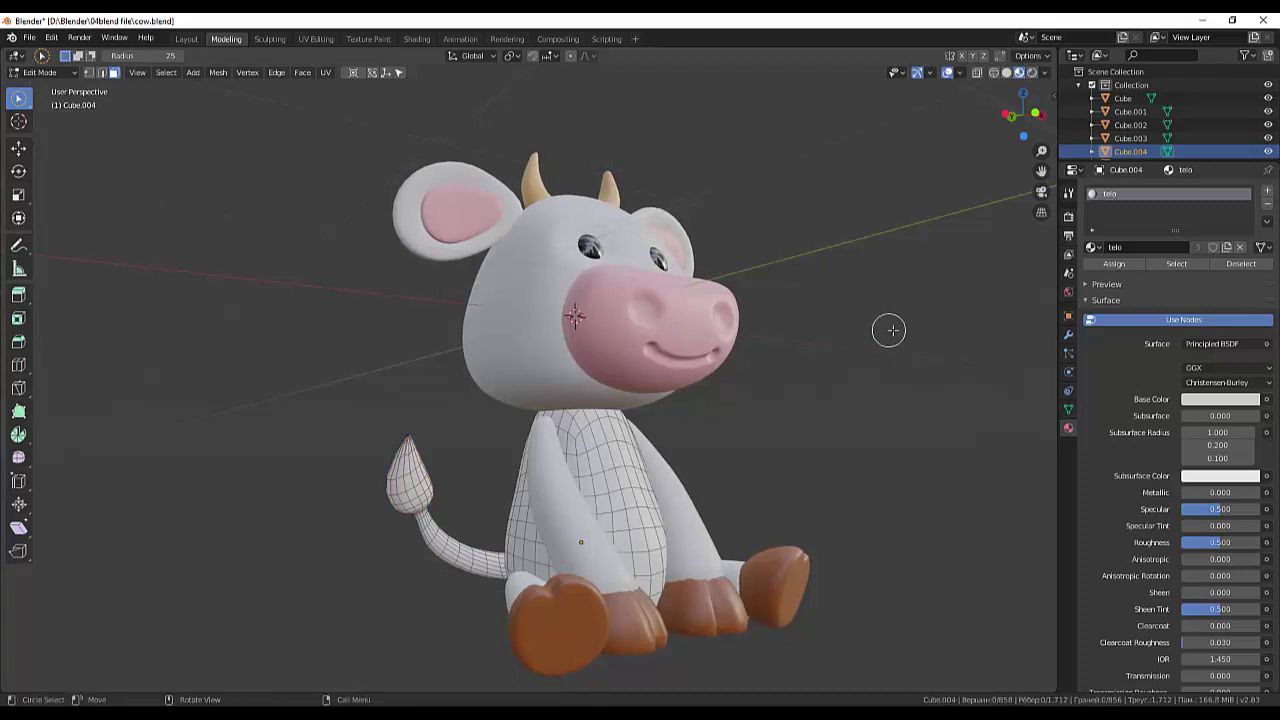
middle_click_drag(866, 389, 871, 344)
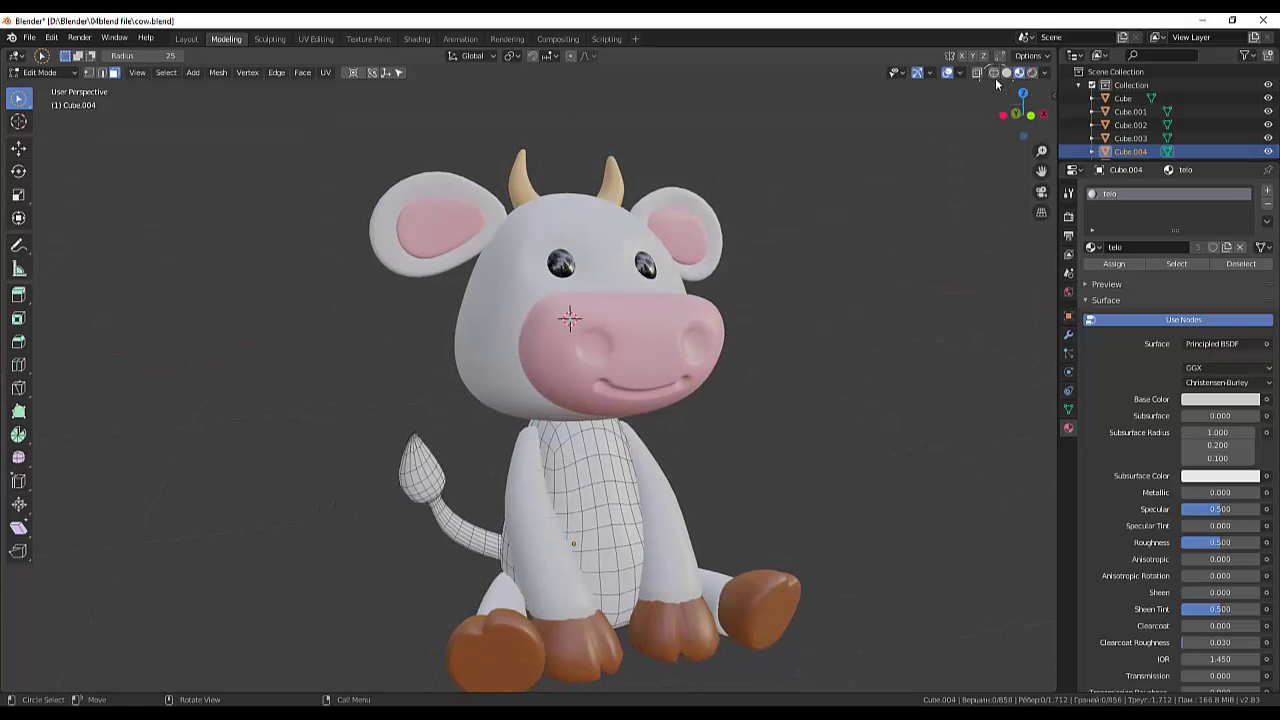
left_click(1005, 74)
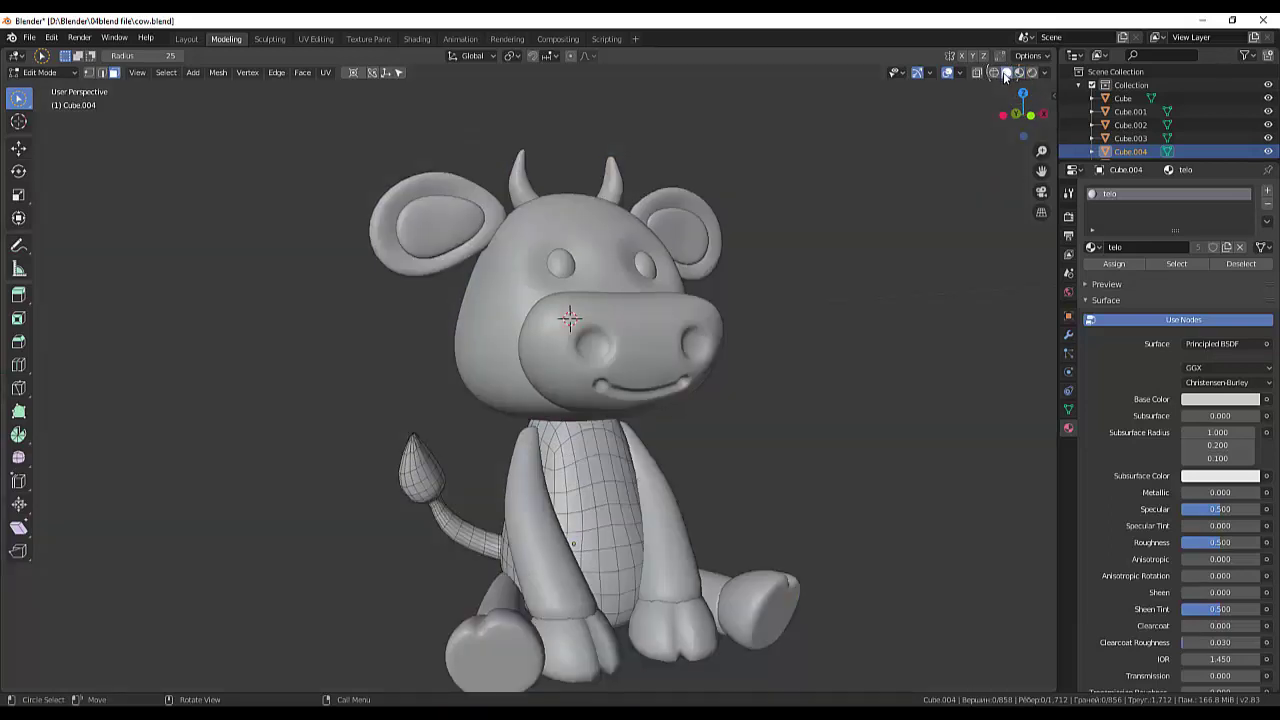
mouse_move(386, 437)
left_mouse_down()
mouse_move(418, 445)
mouse_move(427, 480)
mouse_move(395, 437)
left_mouse_up()
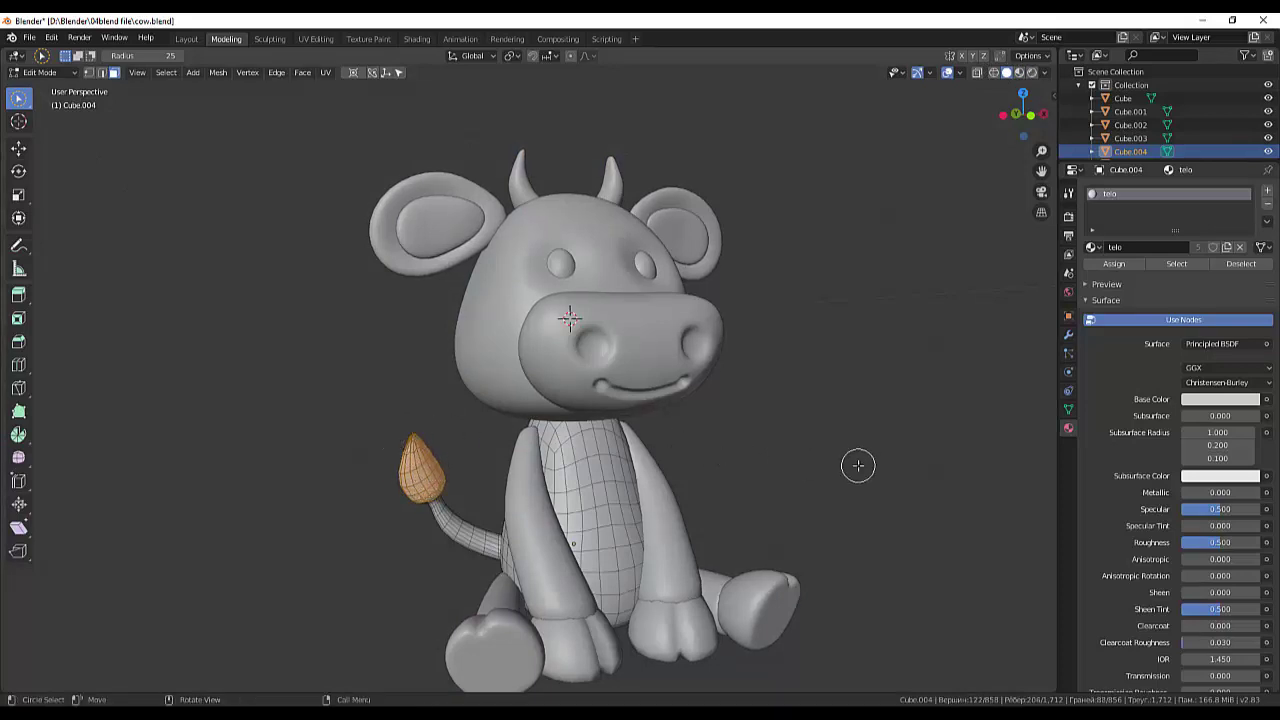
Set the slot's material to xvost and circle-select the tail faces.
left_click(1093, 247)
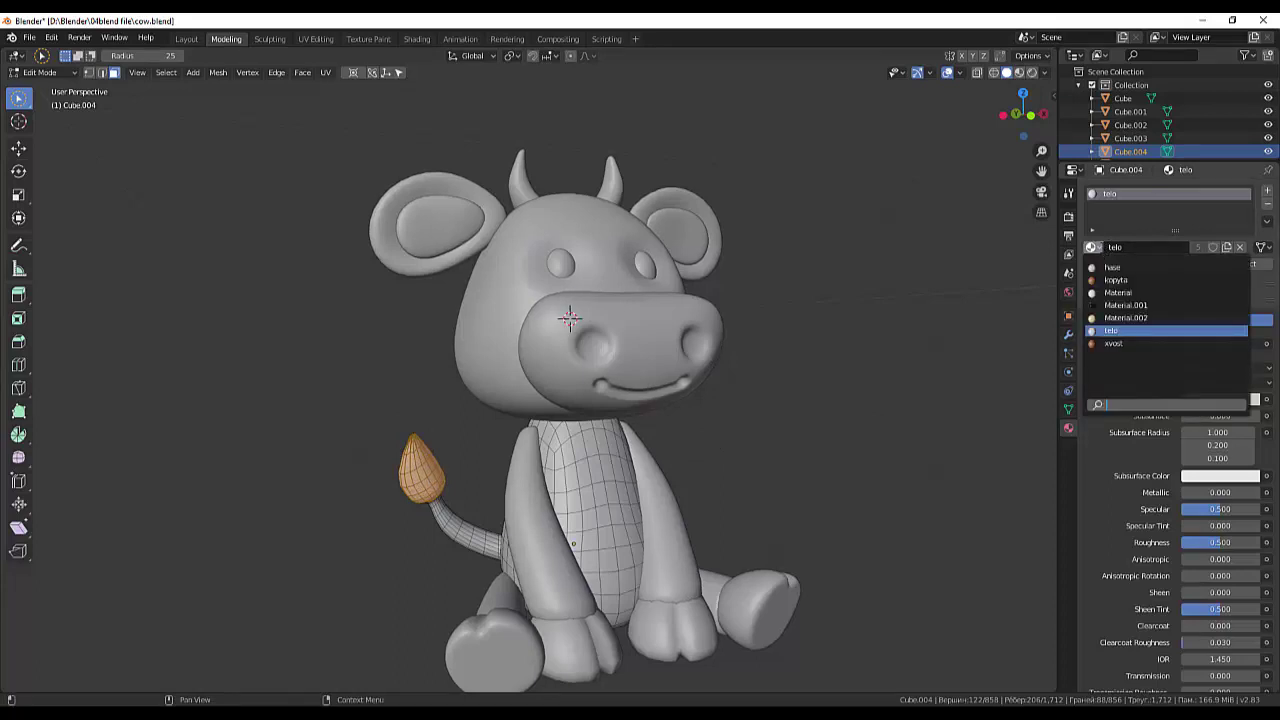
left_click(1113, 344)
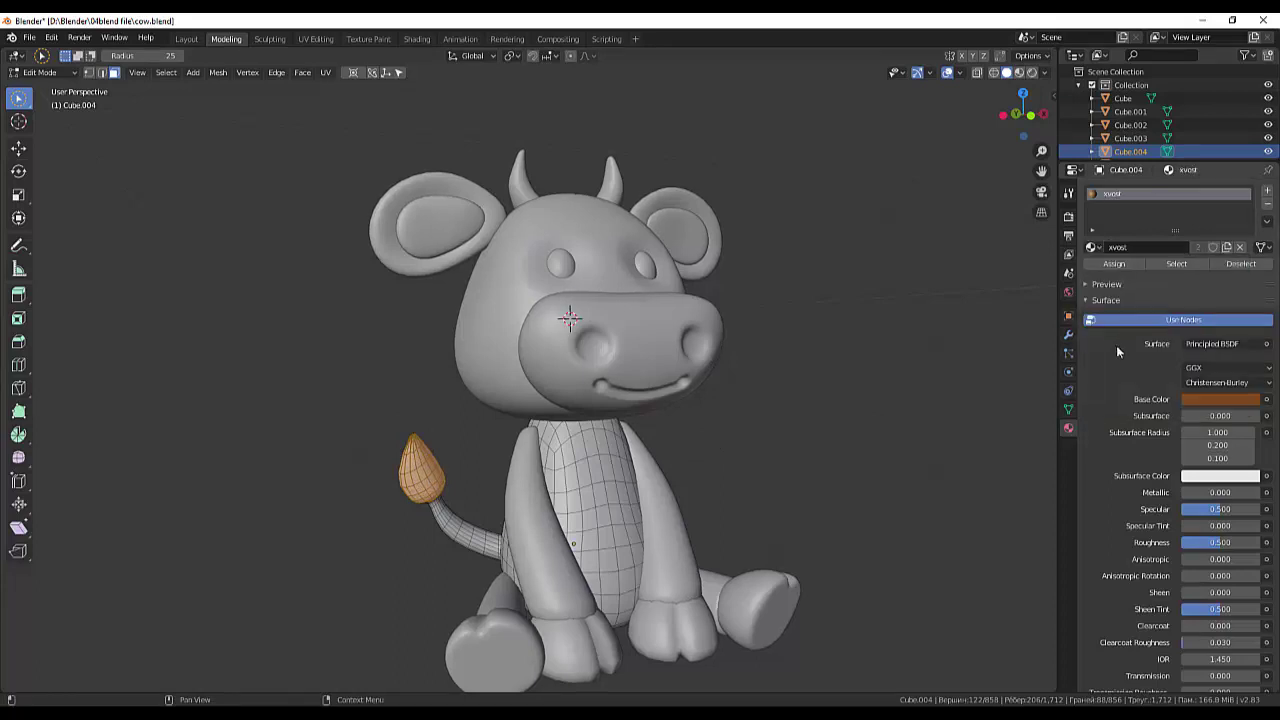
mouse_move(829, 383)
middle_mouse_down()
mouse_move(890, 370)
mouse_move(228, 585)
middle_mouse_up()
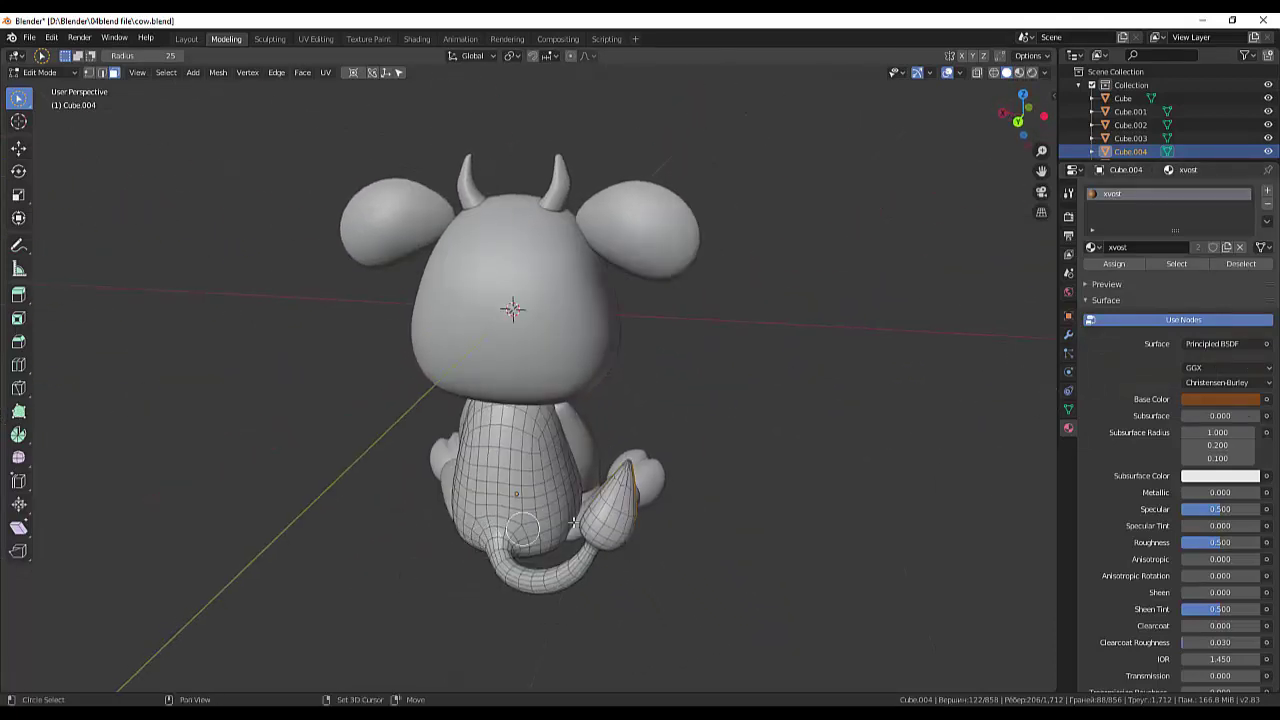
key("c")
left_click_drag(605, 518, 623, 475)
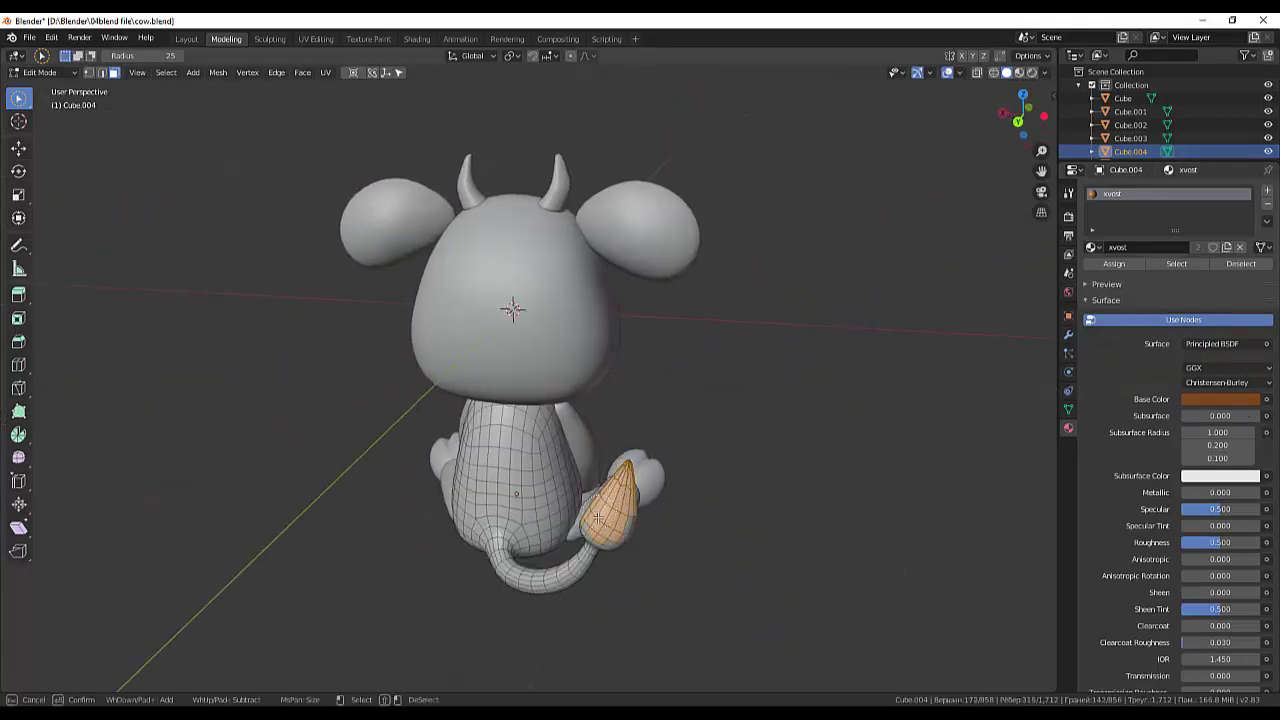
Continue circle-selecting the tail-tip faces, then clear the selection.
mouse_move(626, 512)
middle_mouse_down()
mouse_move(605, 444)
mouse_move(430, 440)
middle_mouse_up()
key("c")
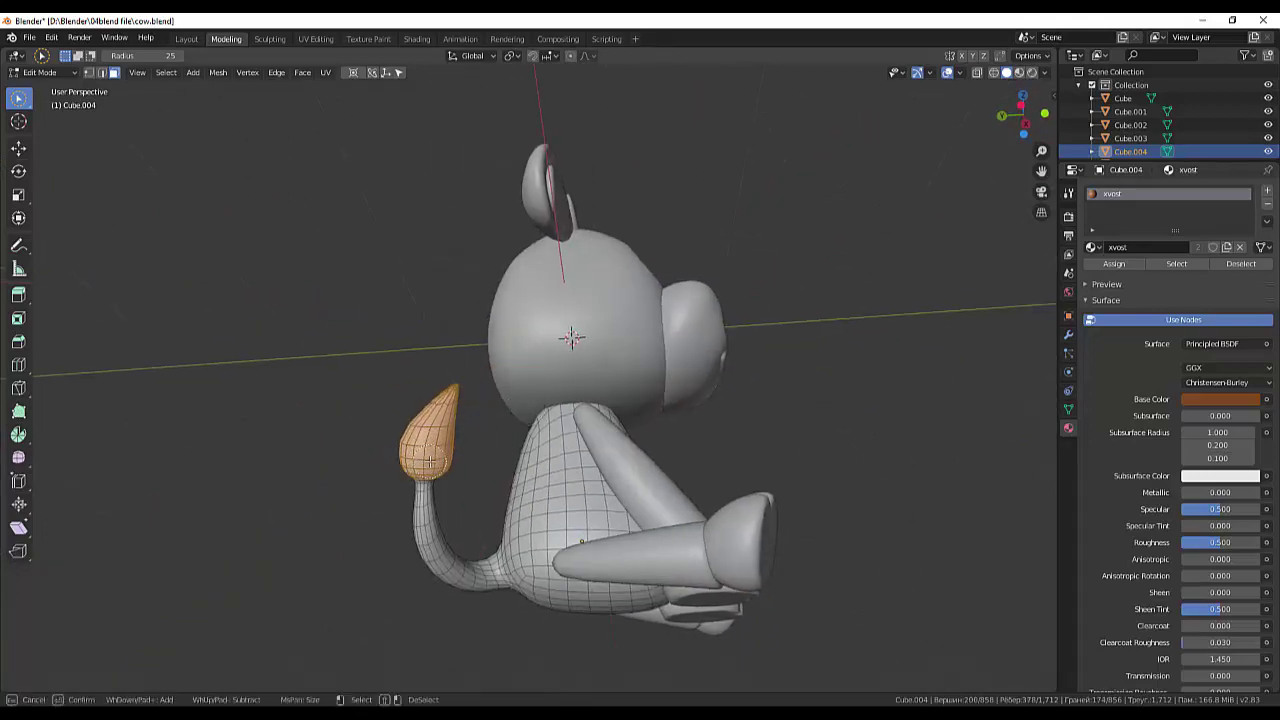
middle_click_drag(748, 466, 932, 346)
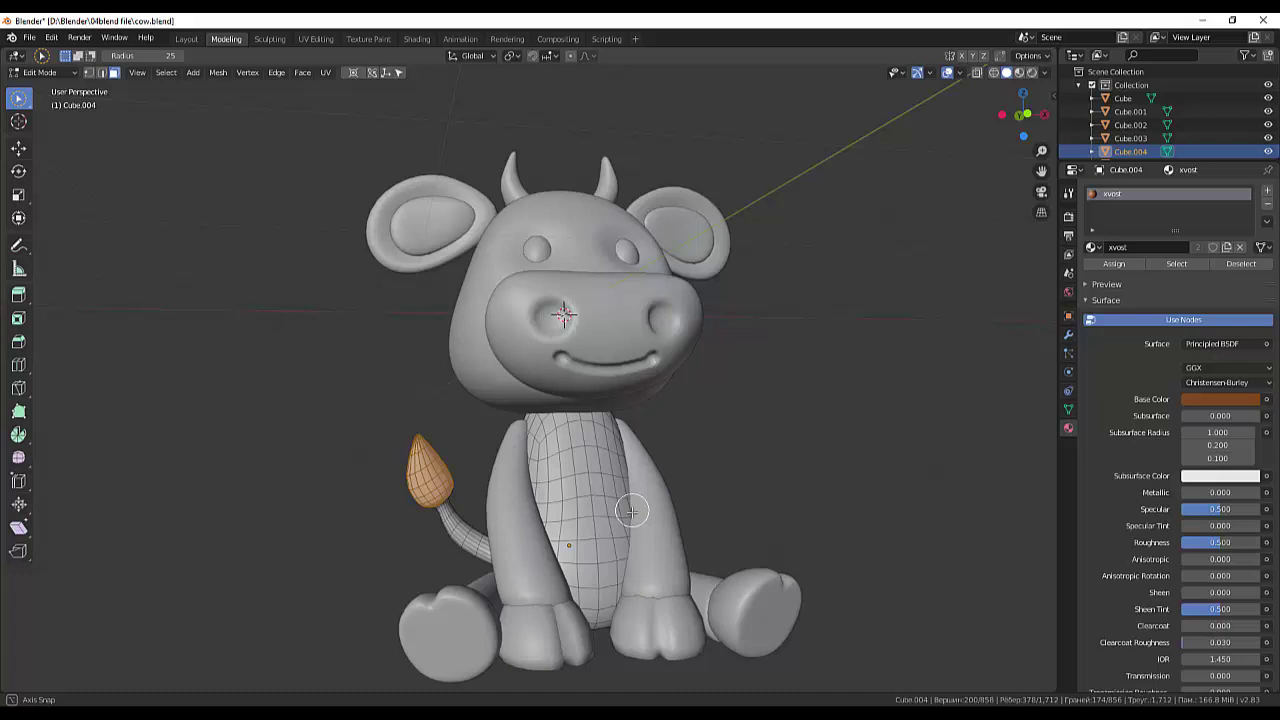
right_click(932, 346)
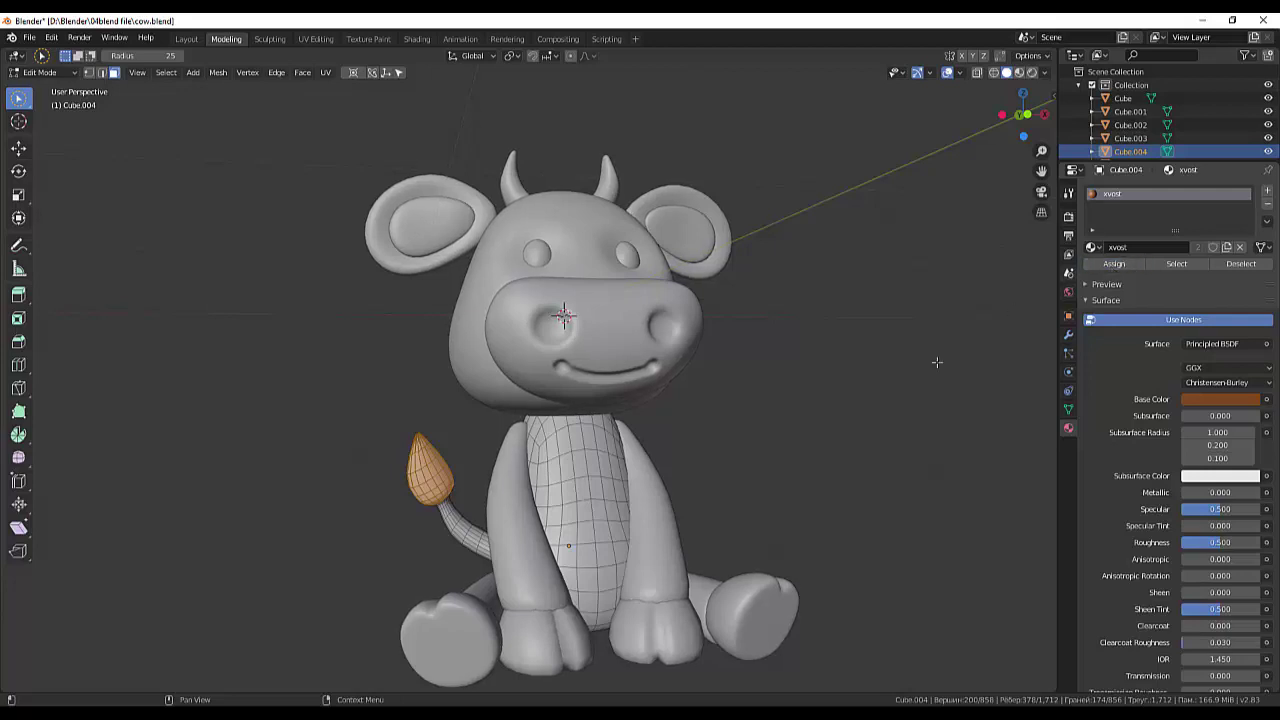
left_click(854, 431)
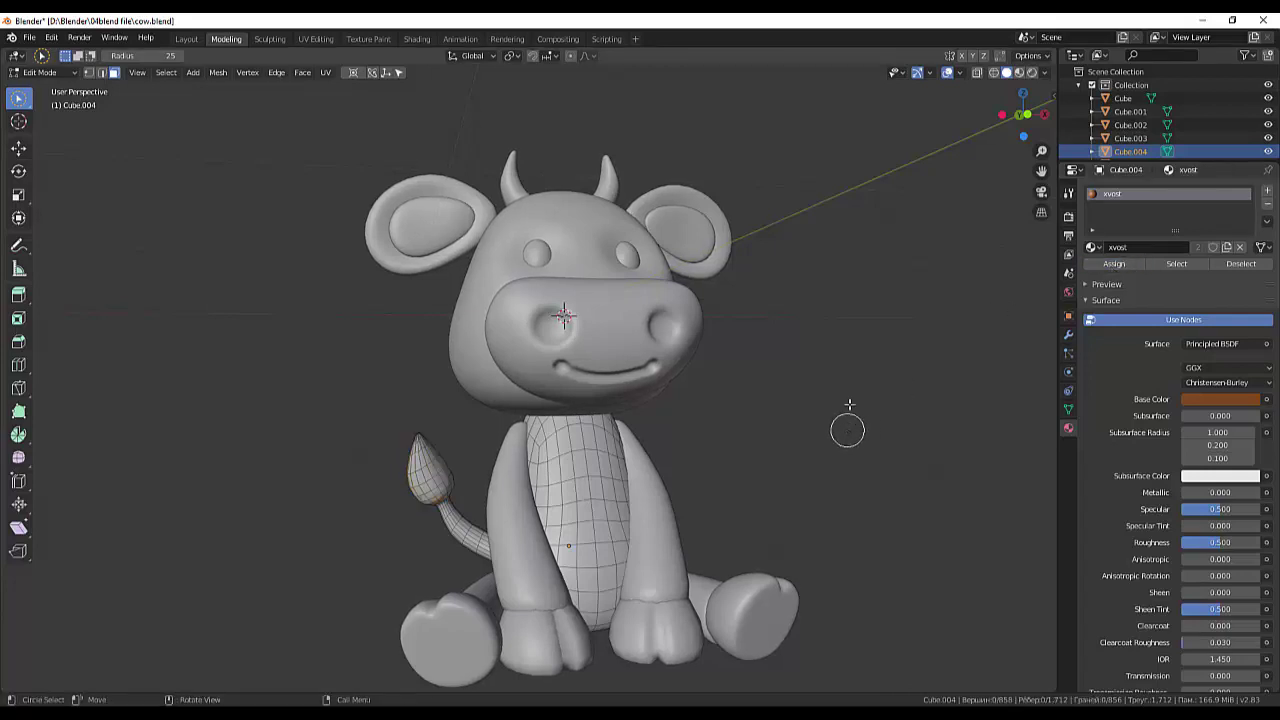
Switch viewport shading to Material Preview and undo back to editing the horn object.
left_click(1019, 75)
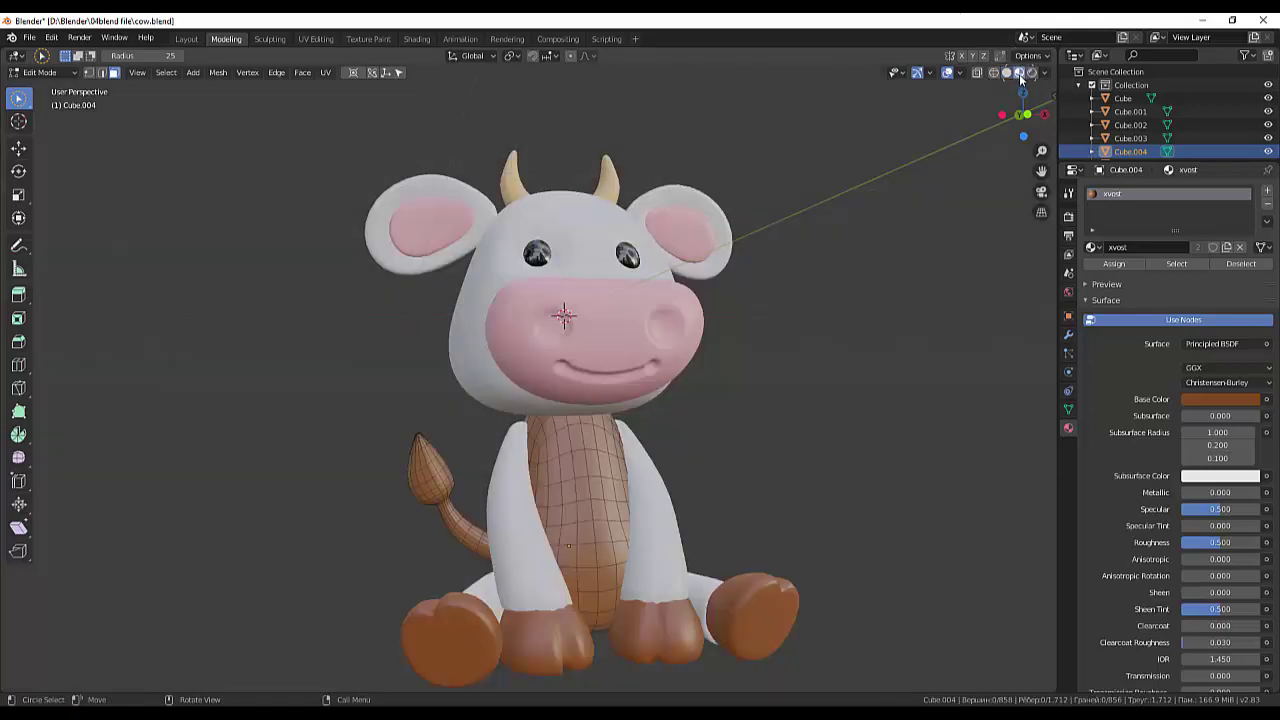
mouse_move(886, 249)
middle_mouse_down()
mouse_move(917, 303)
mouse_move(982, 226)
mouse_move(900, 300)
mouse_move(914, 277)
mouse_move(897, 289)
middle_mouse_up()
key("ctrl+z")
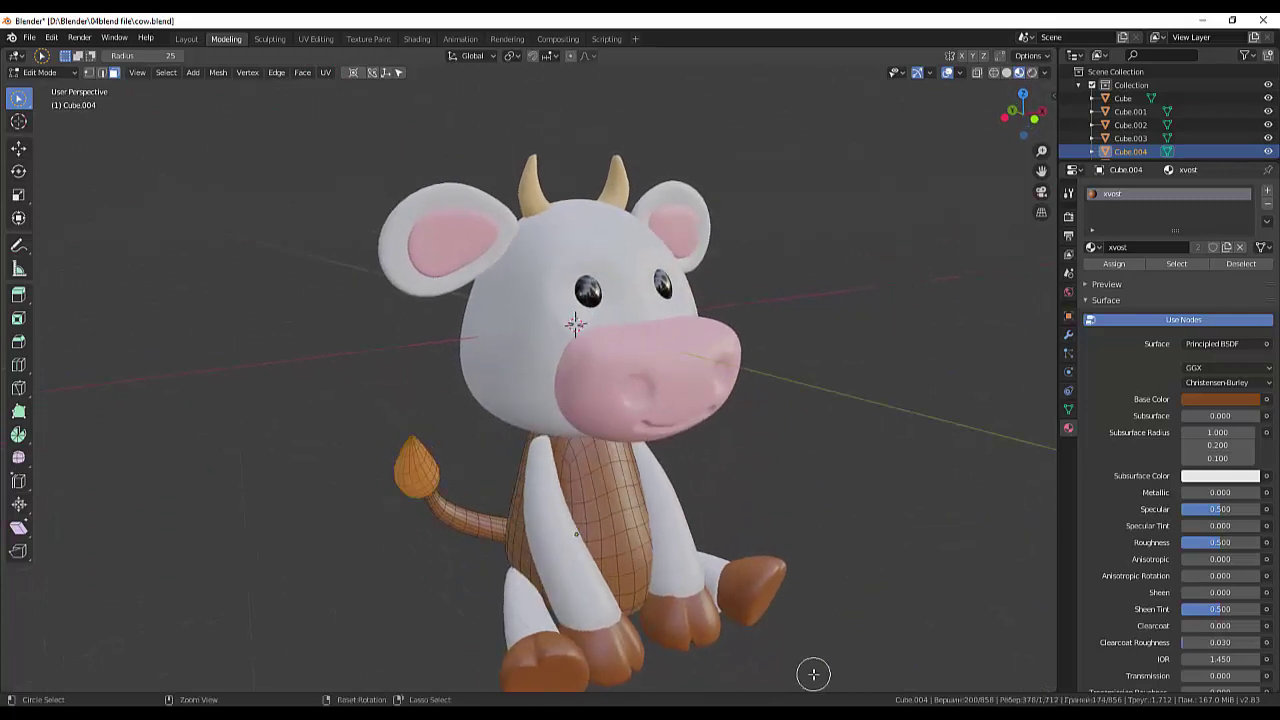
left_click(611, 495)
key("ctrl+z")
key("ctrl+z")
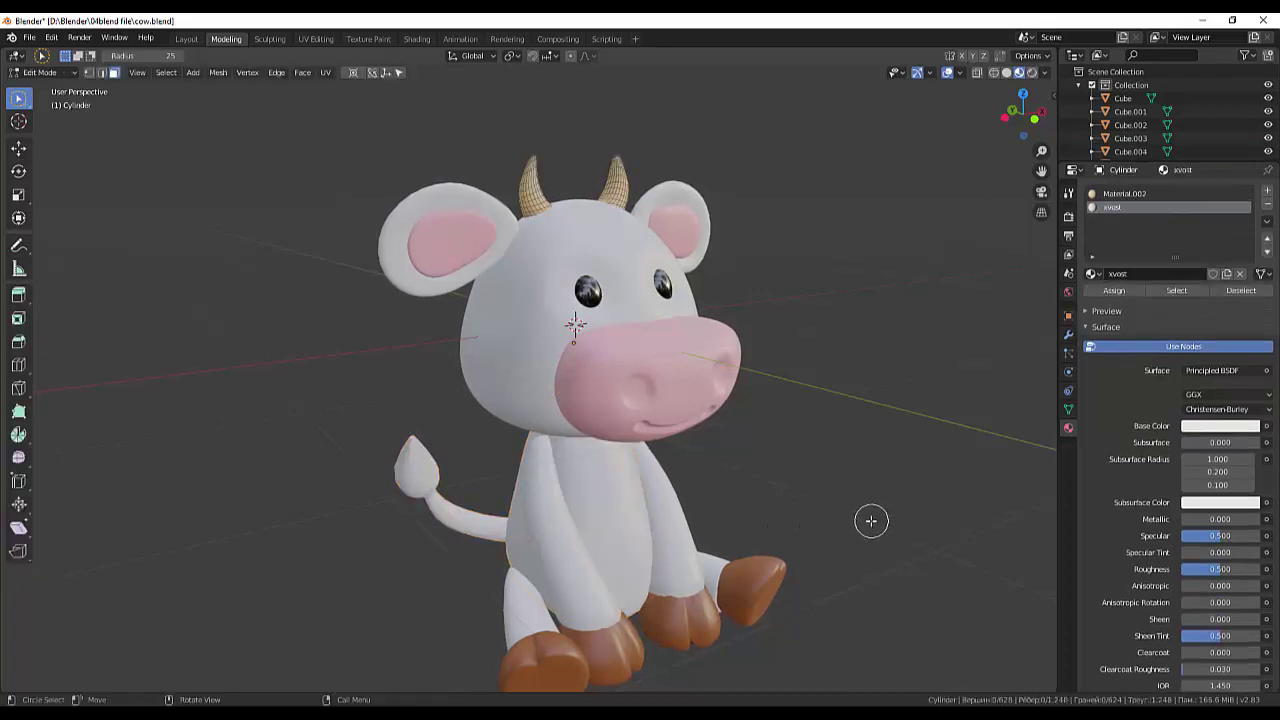
Switch the horns to Object Mode and remove their xvost material slot.
middle_click_drag(877, 528, 944, 404)
left_click(1121, 194)
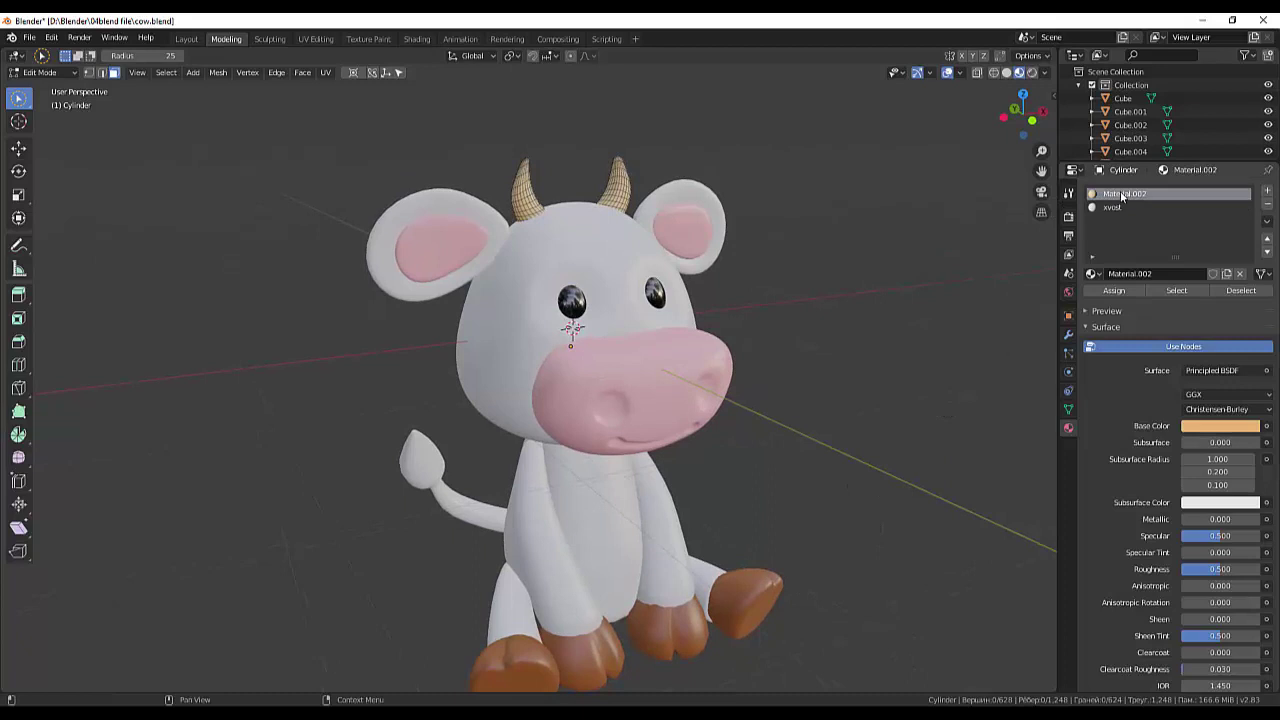
left_click(1112, 208)
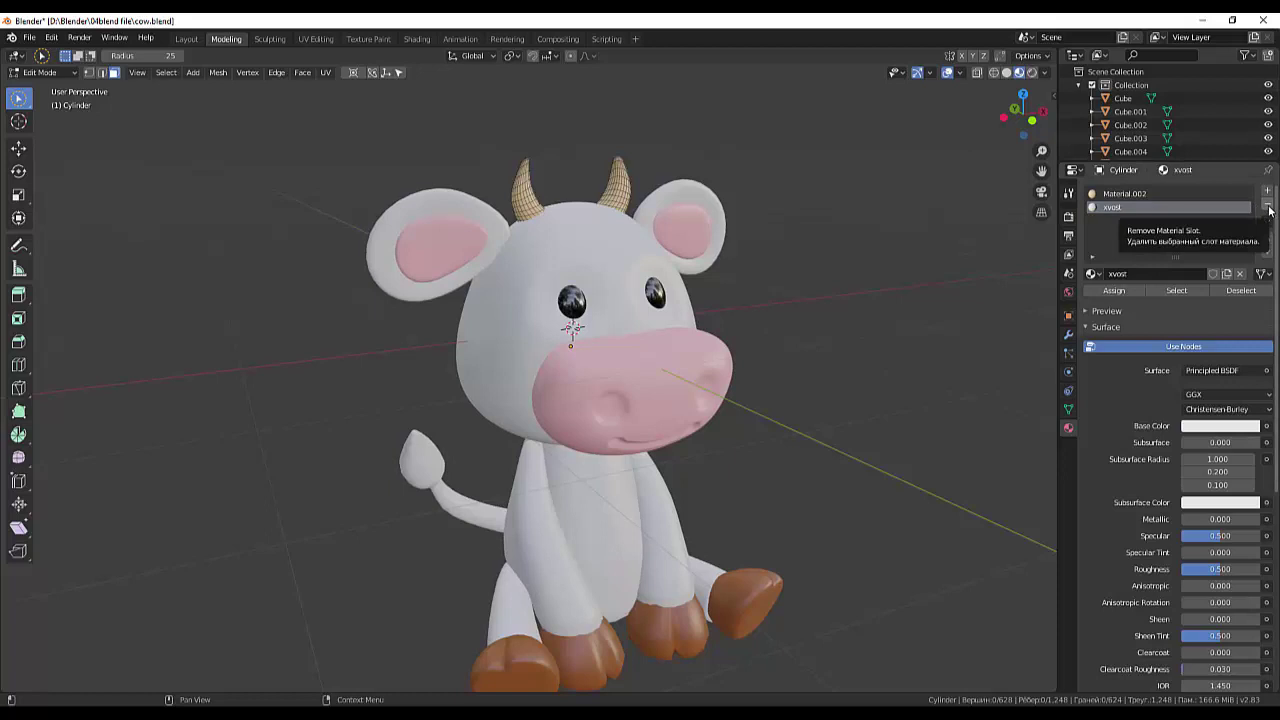
left_click(1268, 206)
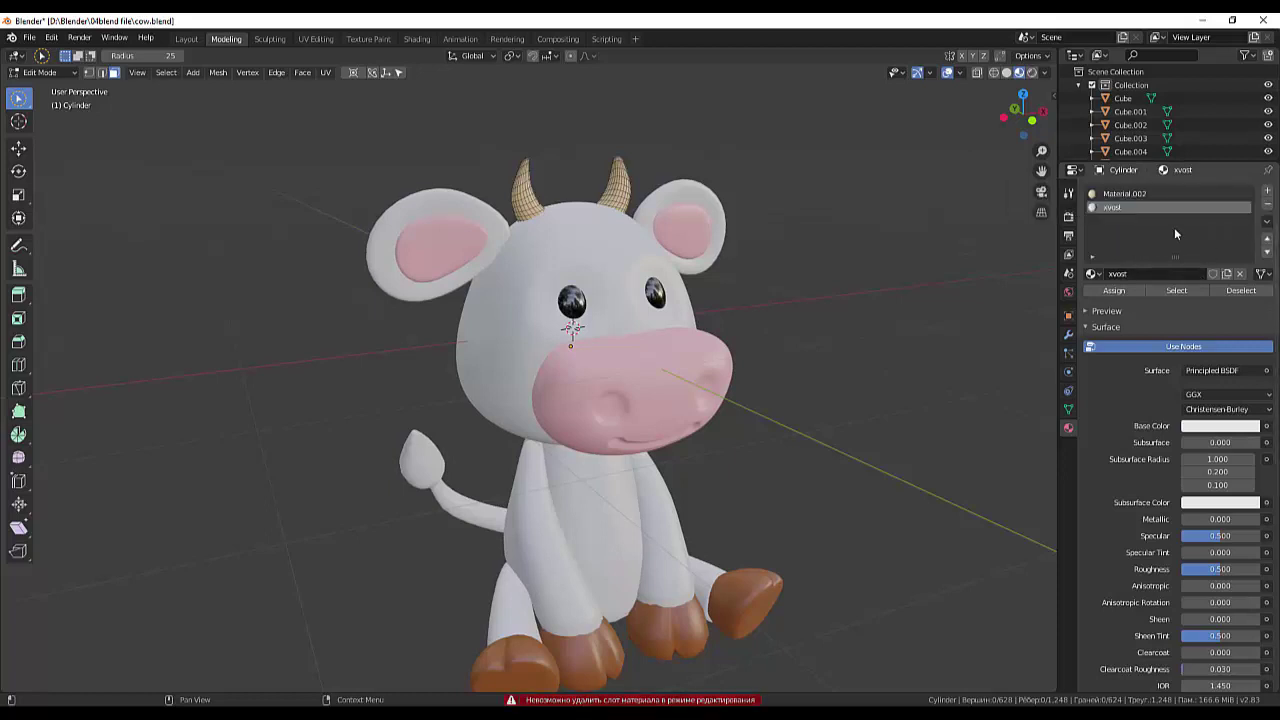
left_click(1268, 206)
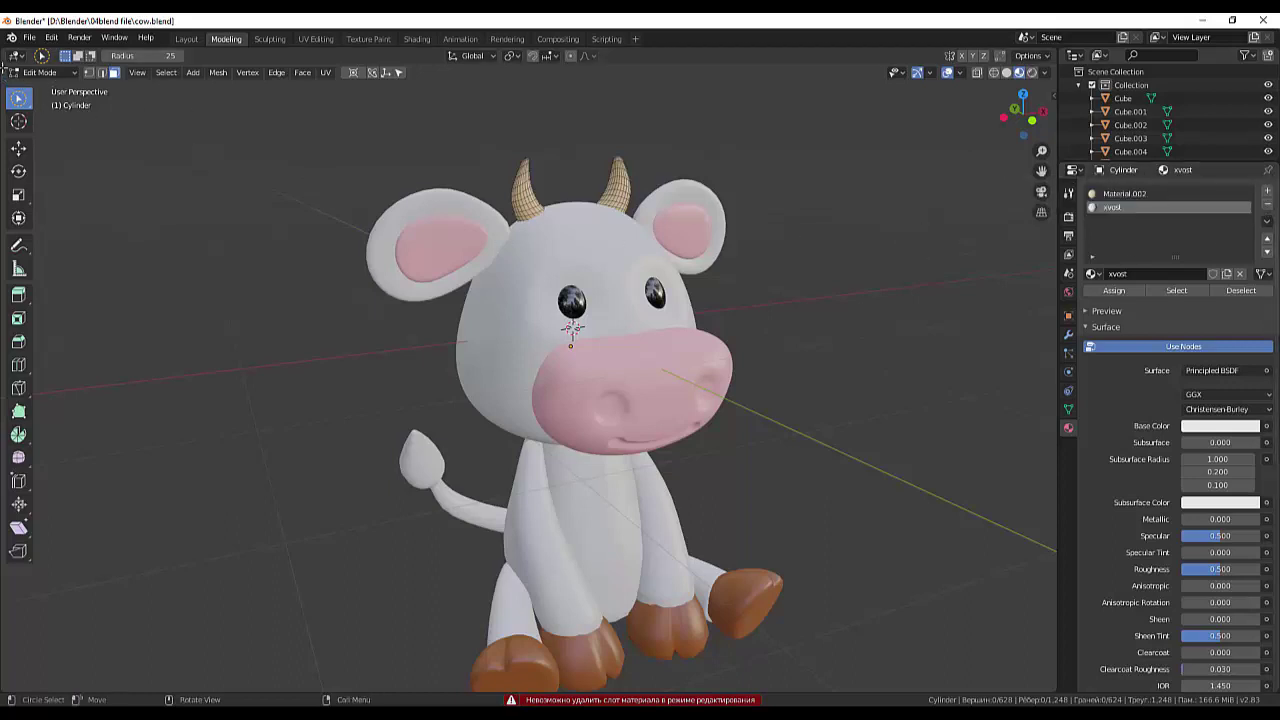
left_click(38, 72)
left_click(44, 89)
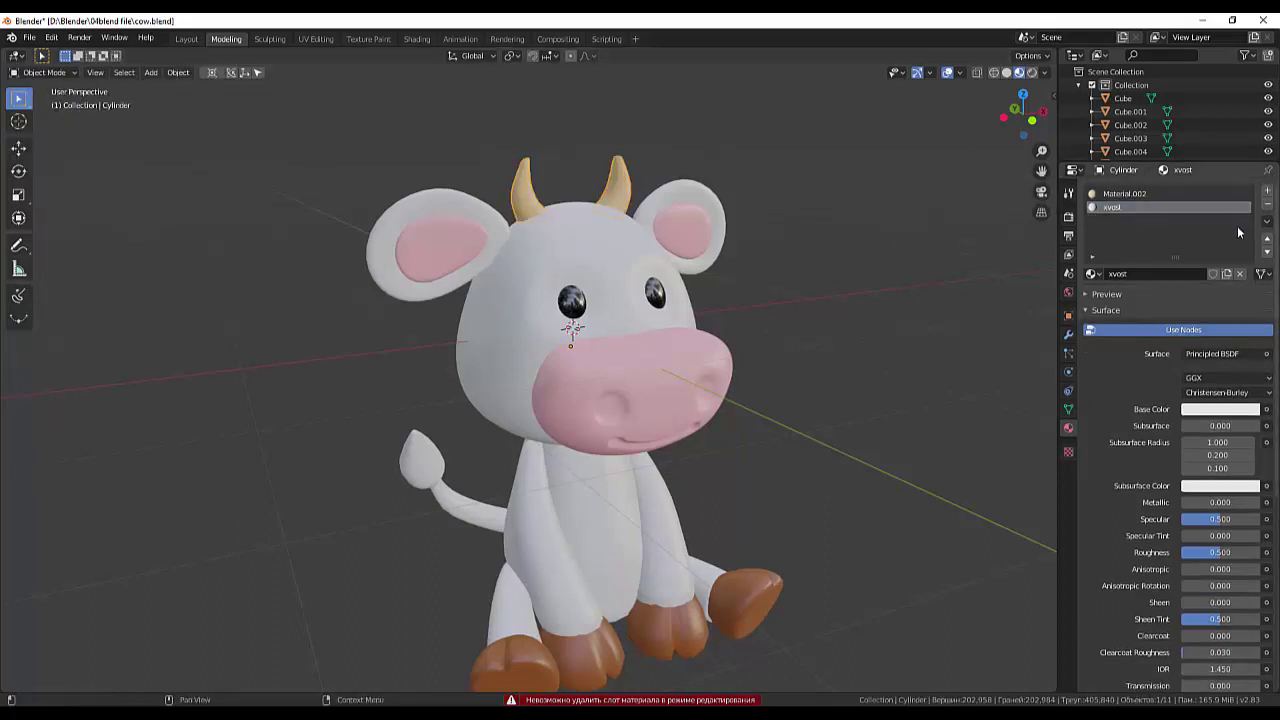
left_click(1268, 206)
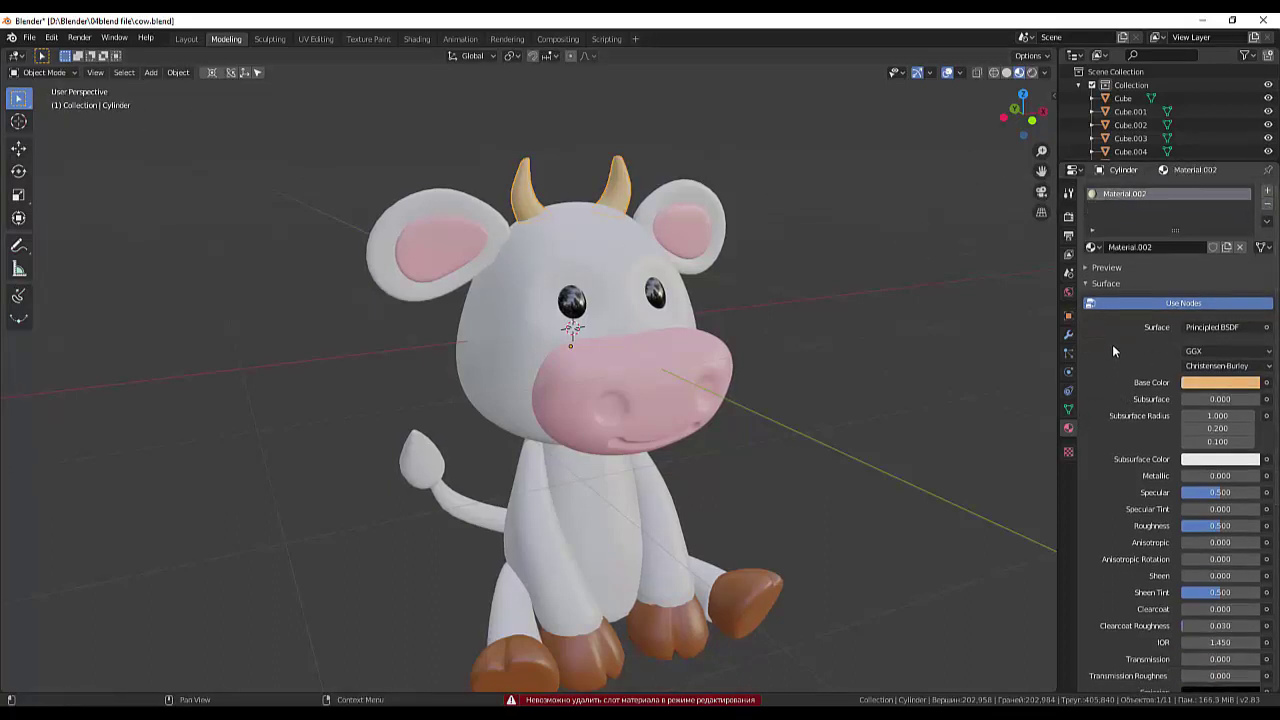
Assign the plain Material to the horns' slot, then select the cow's body.
left_click(1093, 247)
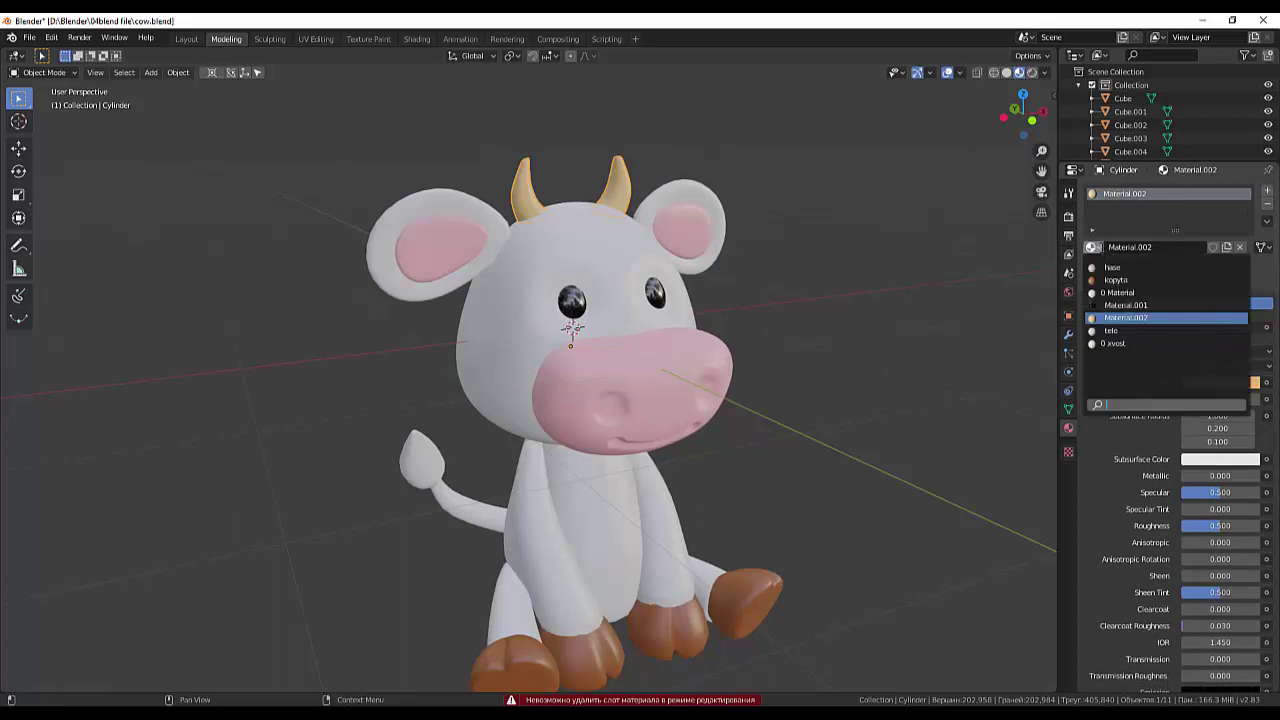
left_click(1130, 292)
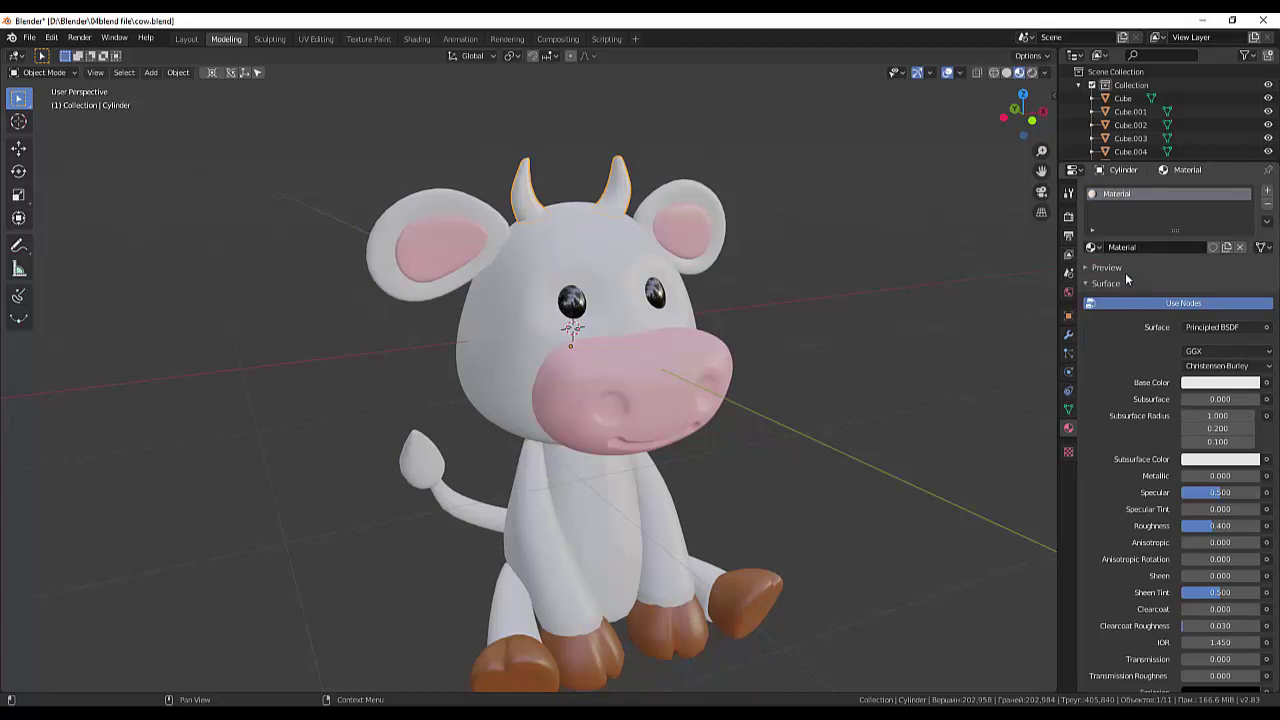
left_click(626, 563)
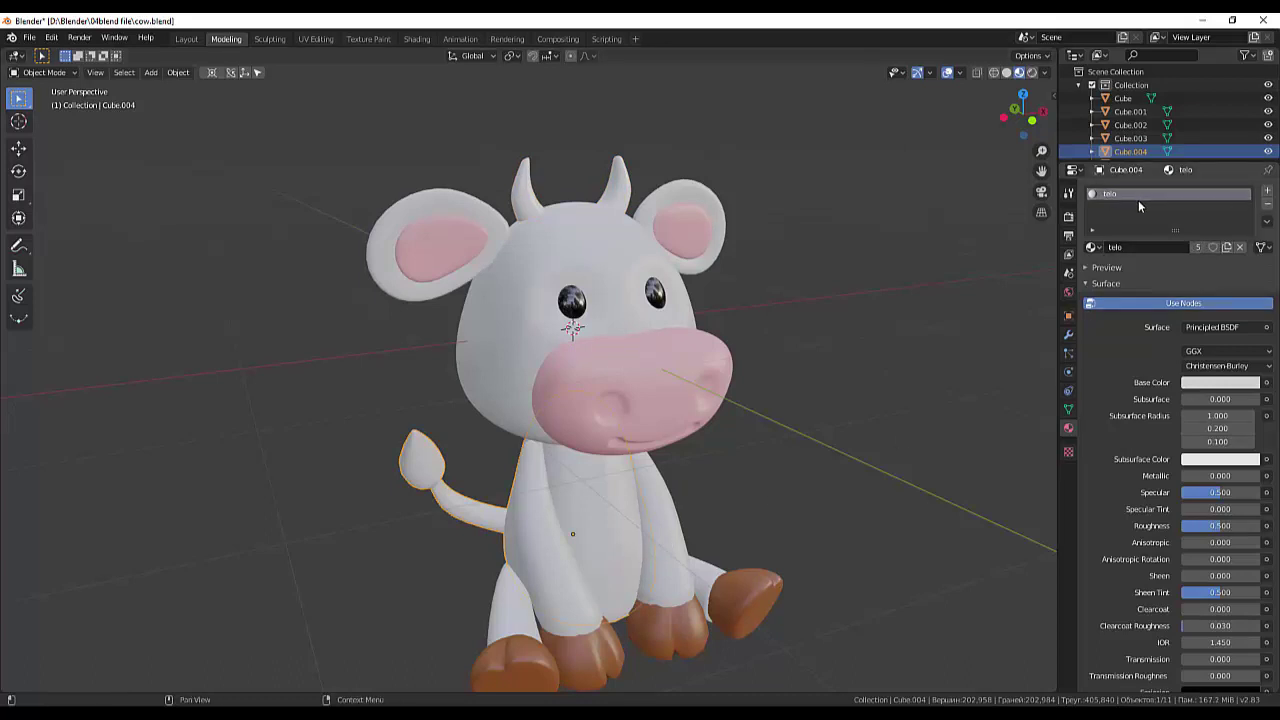
Add a new material slot to Cube.004 with a new material named kistochka.
left_click(1267, 205)
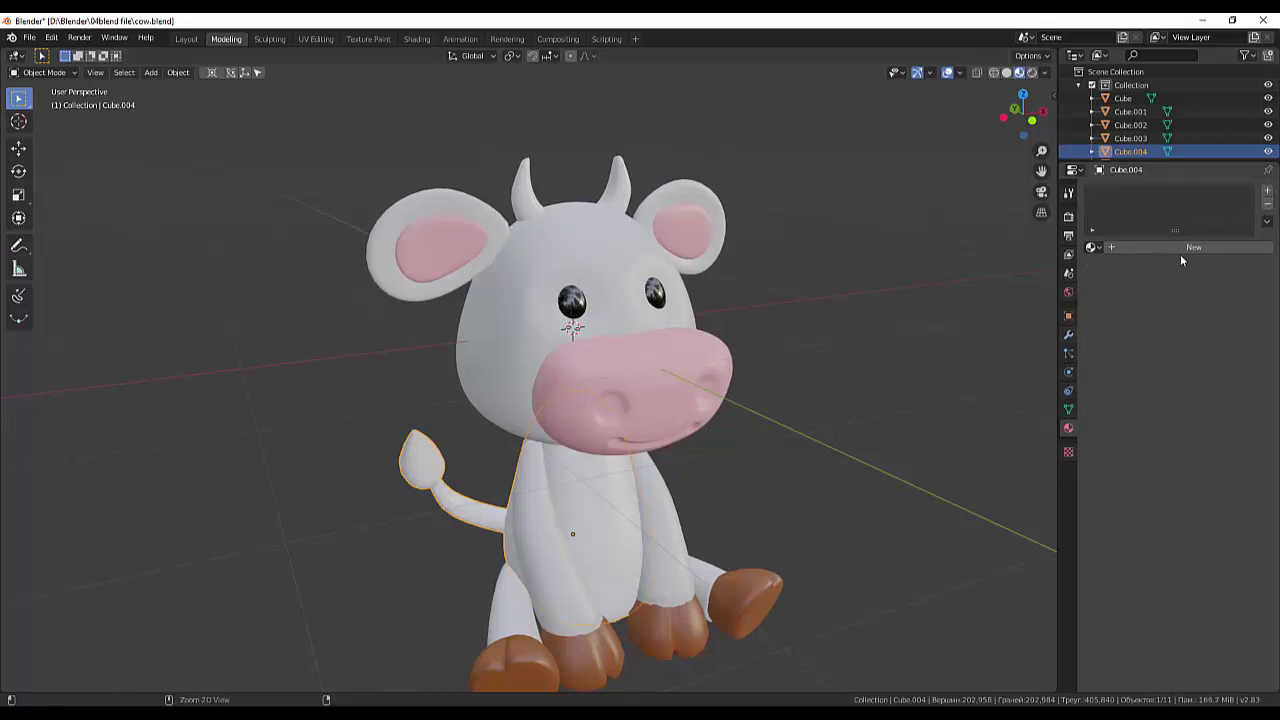
key("ctrl+z")
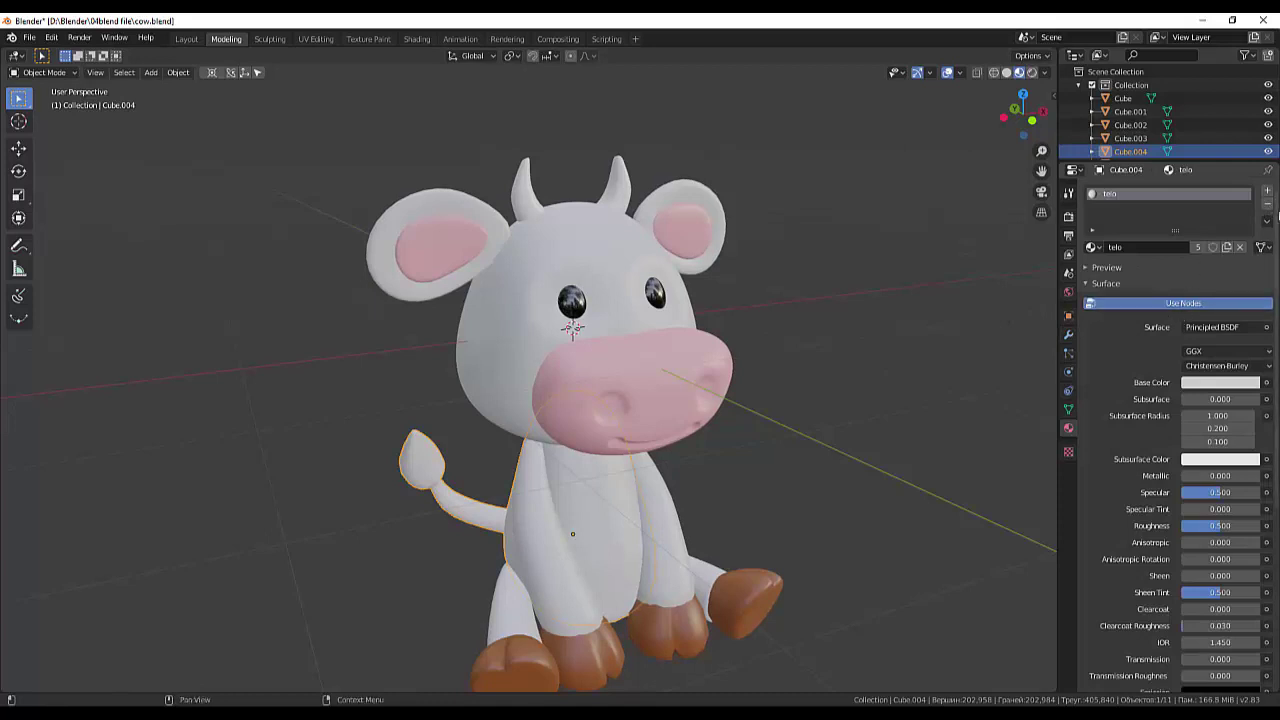
left_click(1268, 193)
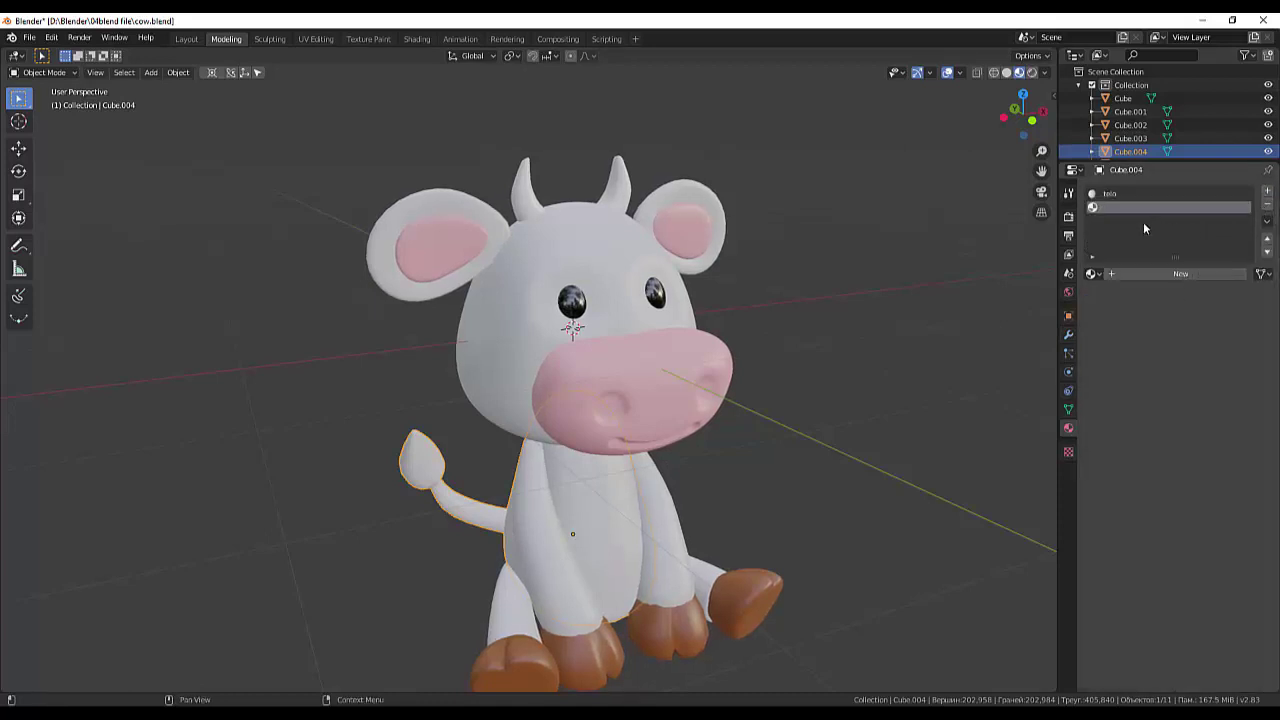
left_click(1175, 274)
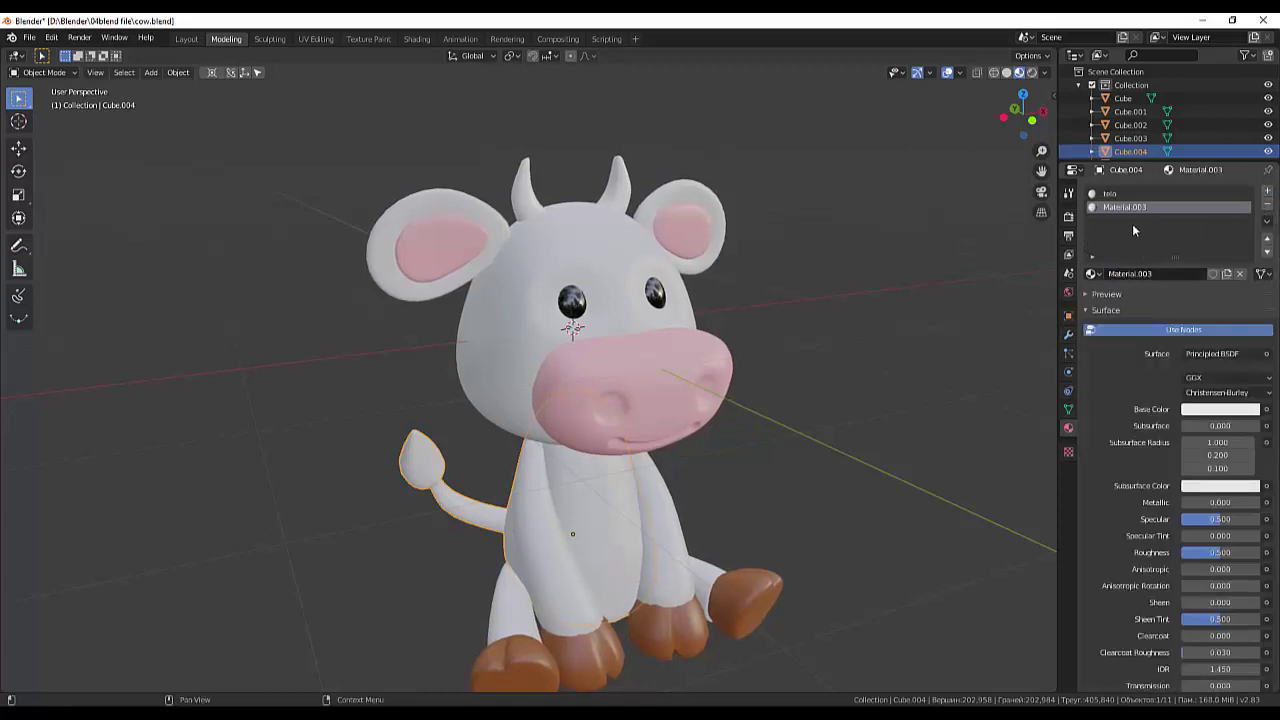
left_click(1218, 410)
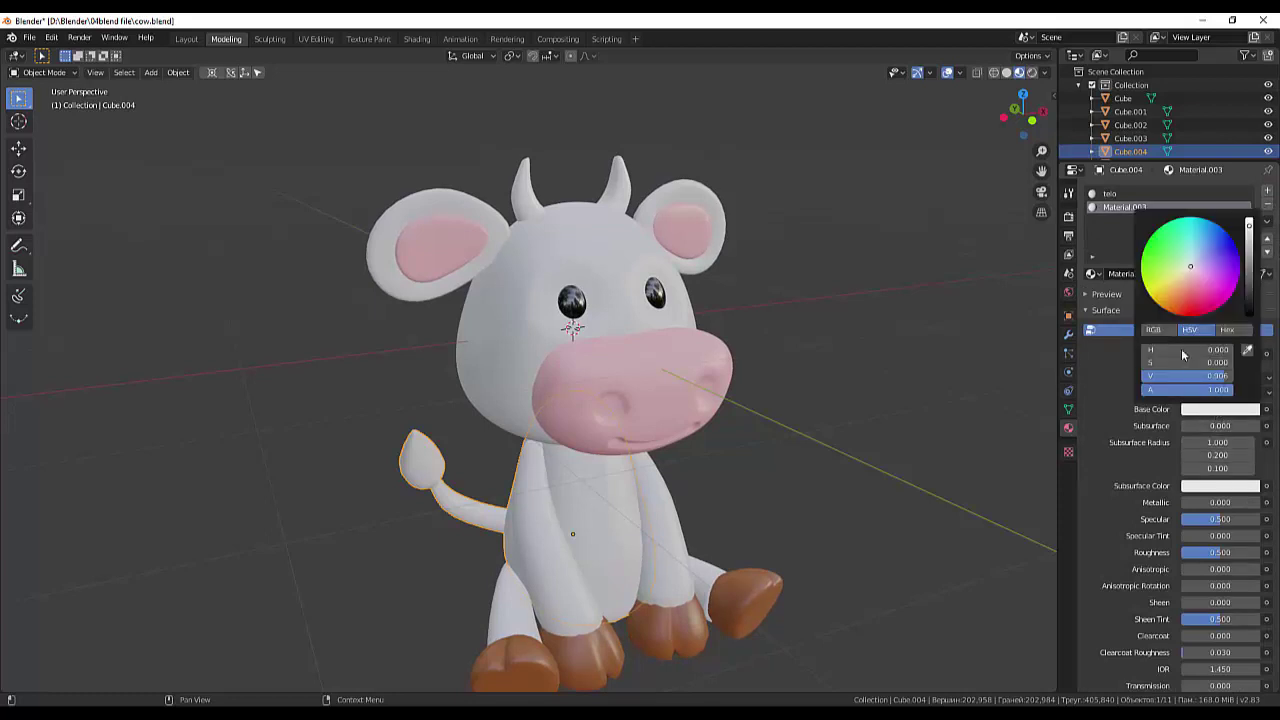
left_click(1130, 274)
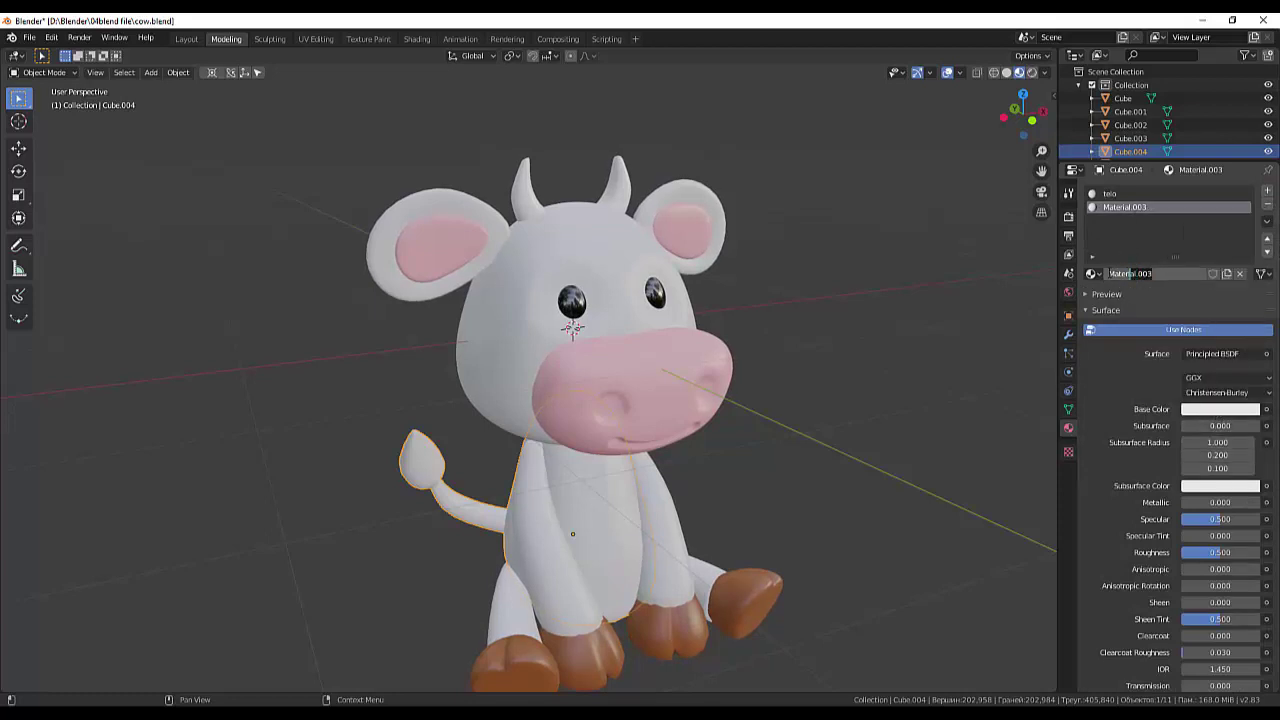
type("kistochka")
key("Return")
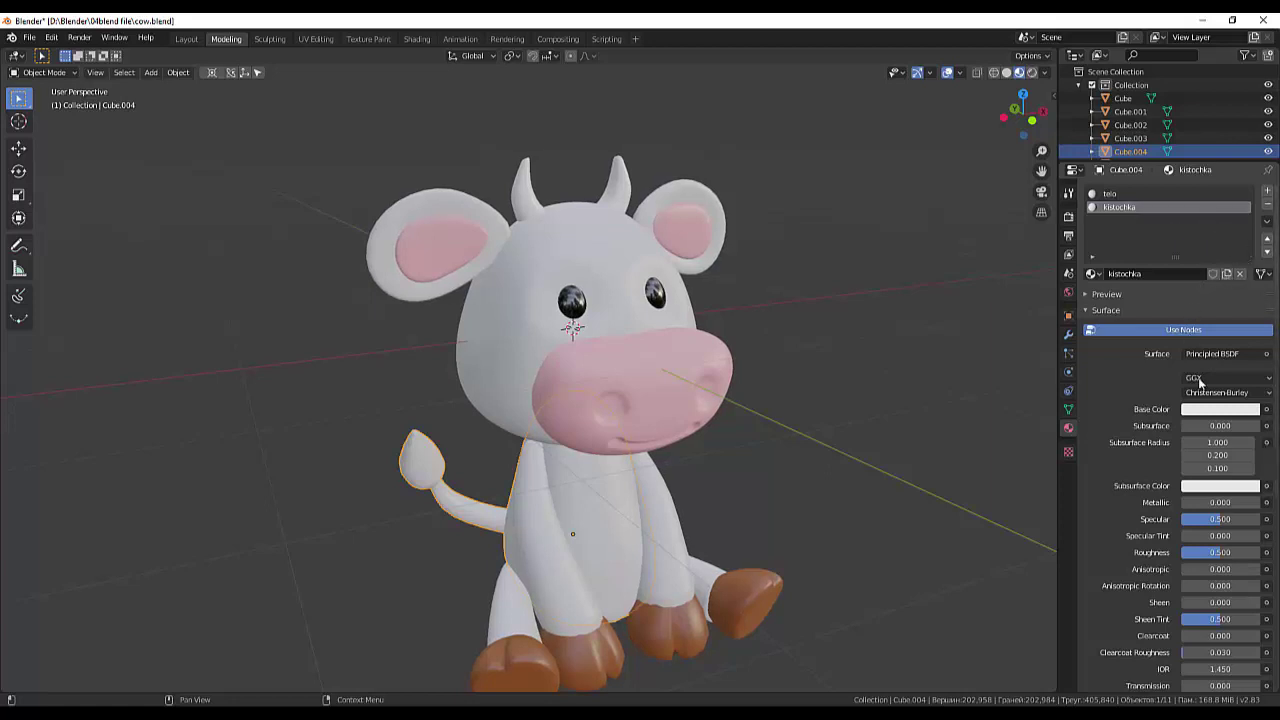
Set kistochka's base colour to a dark orange-brown with V 0.560.
left_click(1211, 411)
left_click_drag(1186, 301, 1170, 298)
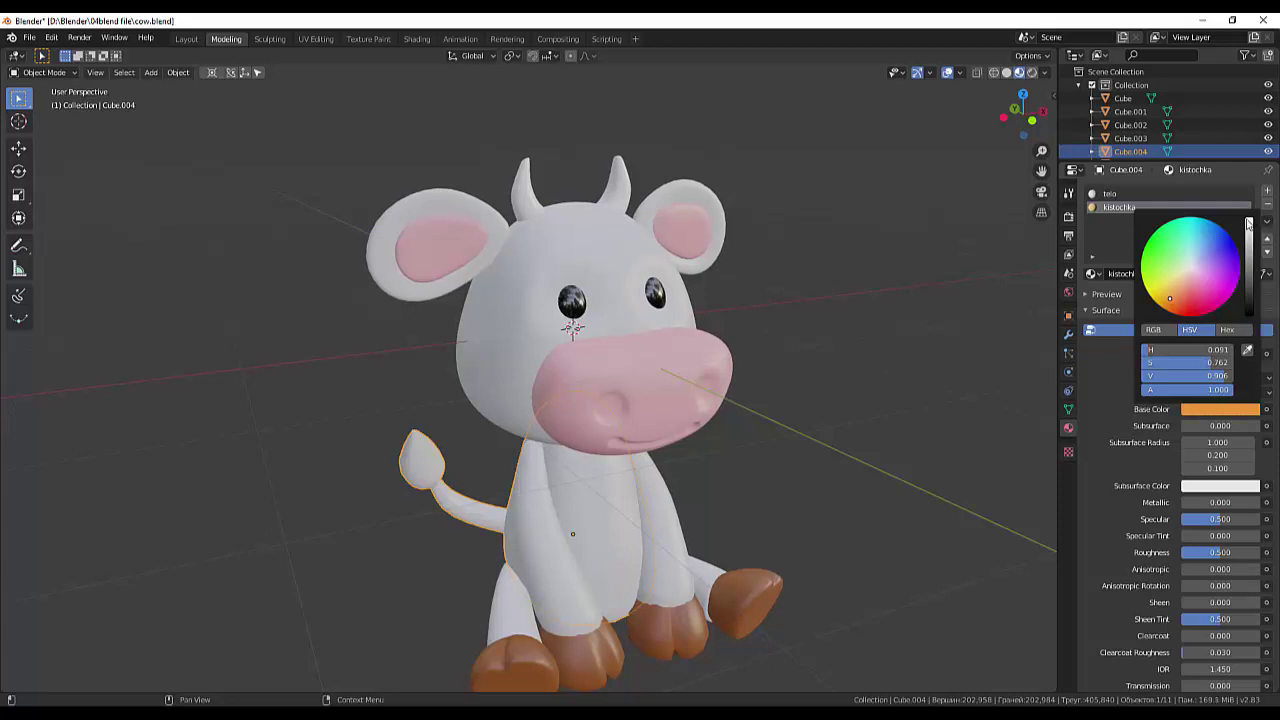
left_click_drag(1248, 224, 1249, 258)
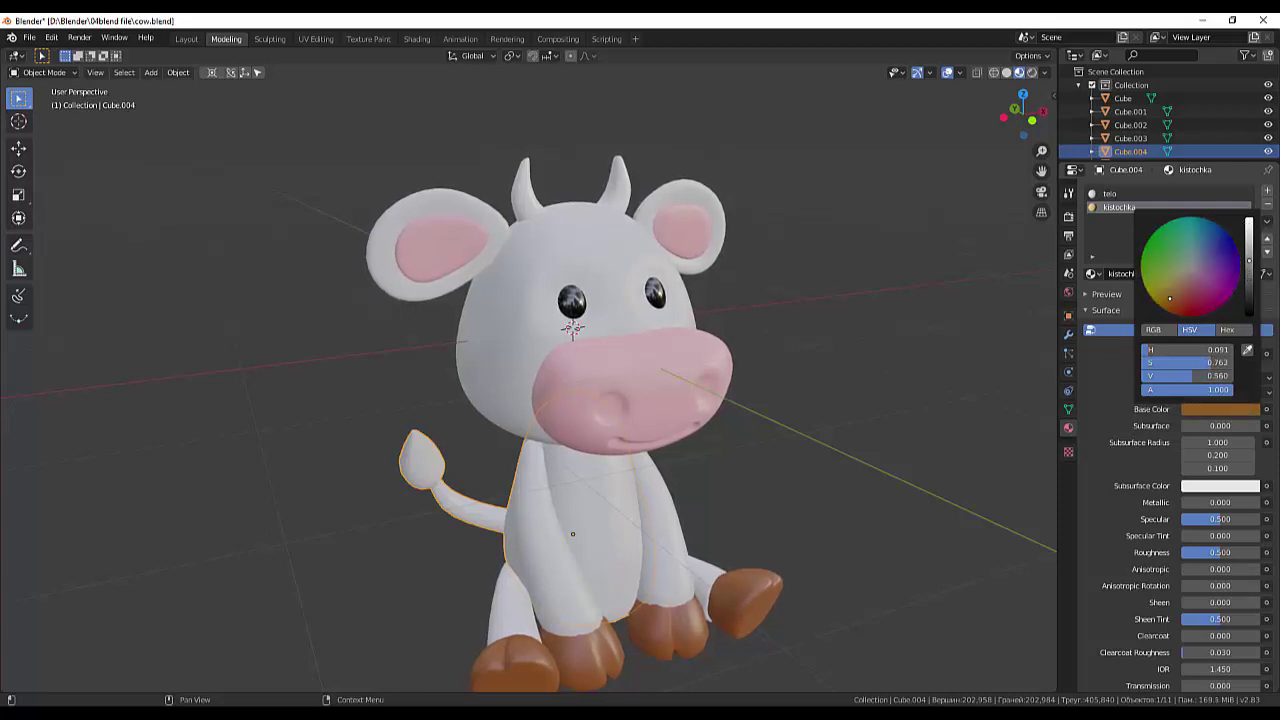
left_click(397, 515)
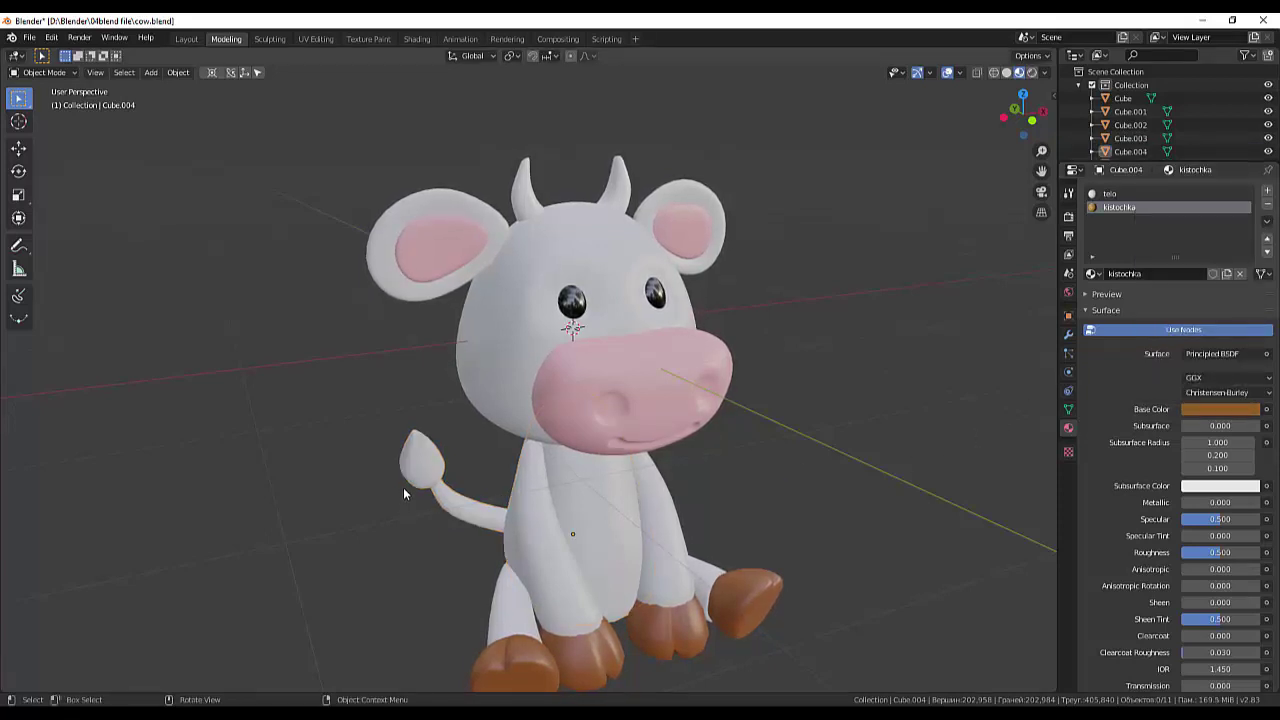
left_click(406, 475)
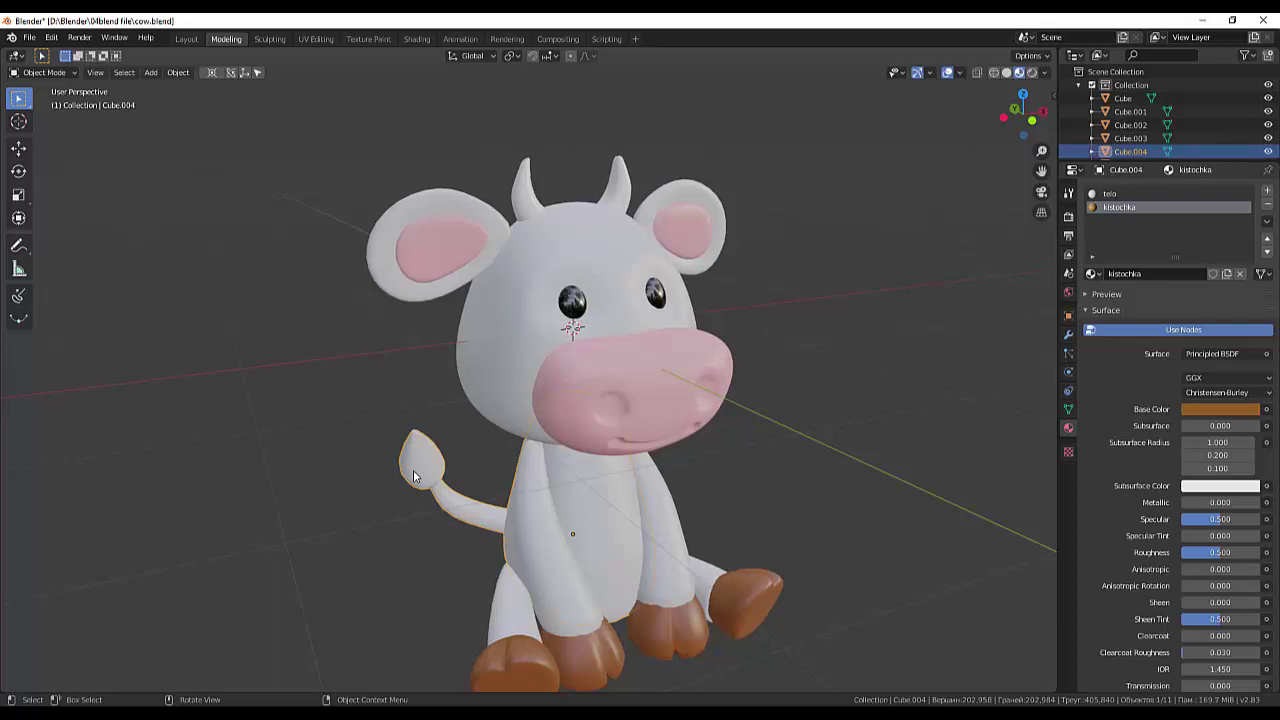
left_click(38, 73)
Enter Edit Mode, enable X-ray, and circle-select the tail tuft vertices.
left_click(45, 103)
key("c")
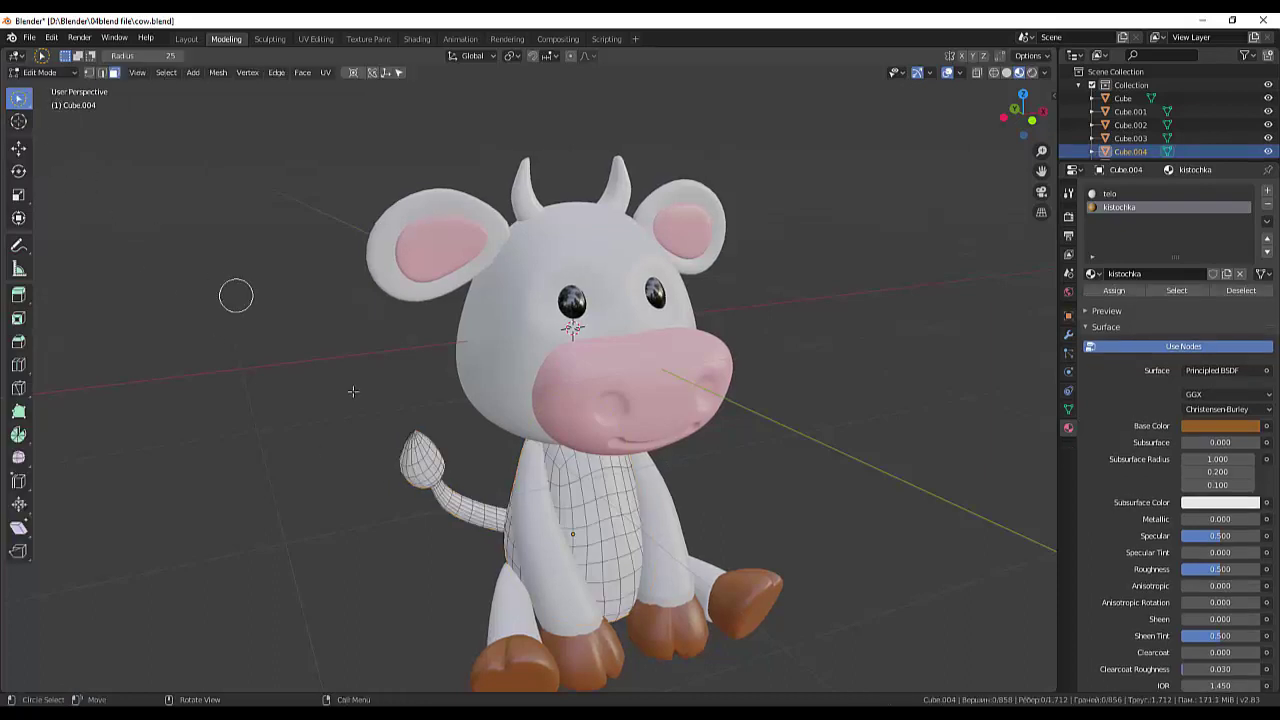
left_click_drag(428, 443, 440, 460)
right_click(440, 458)
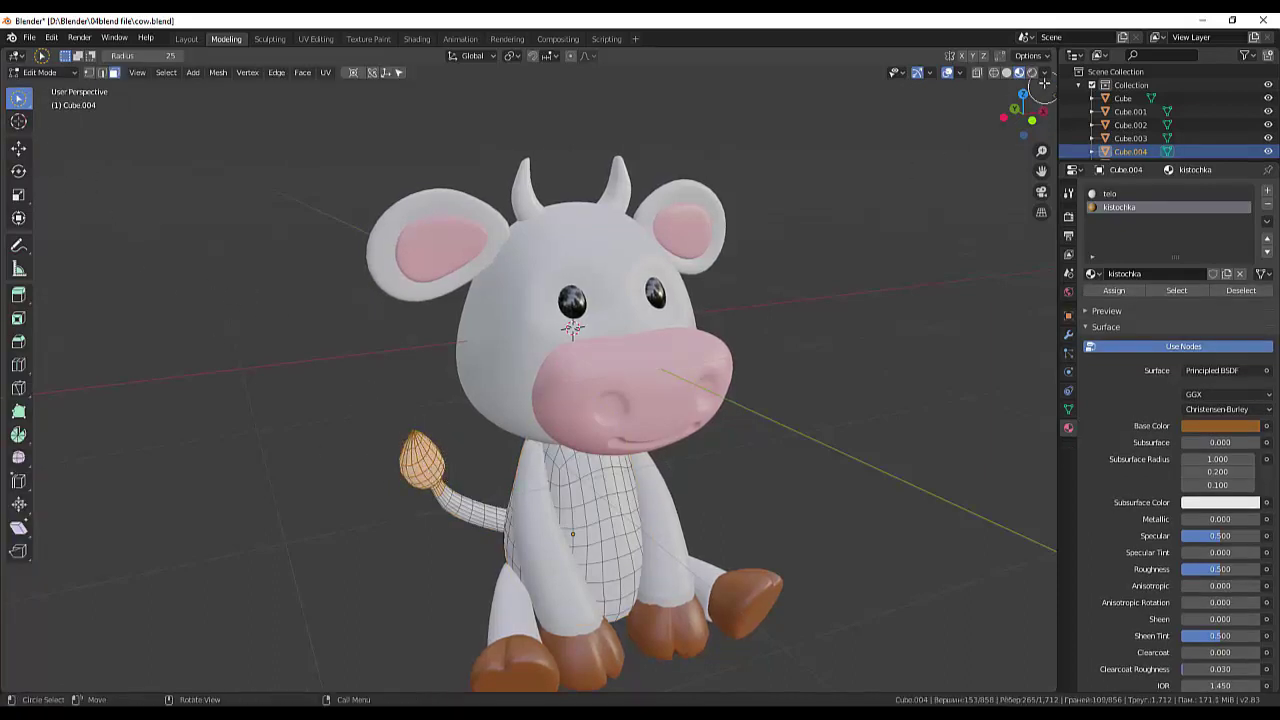
left_click(977, 73)
key("c")
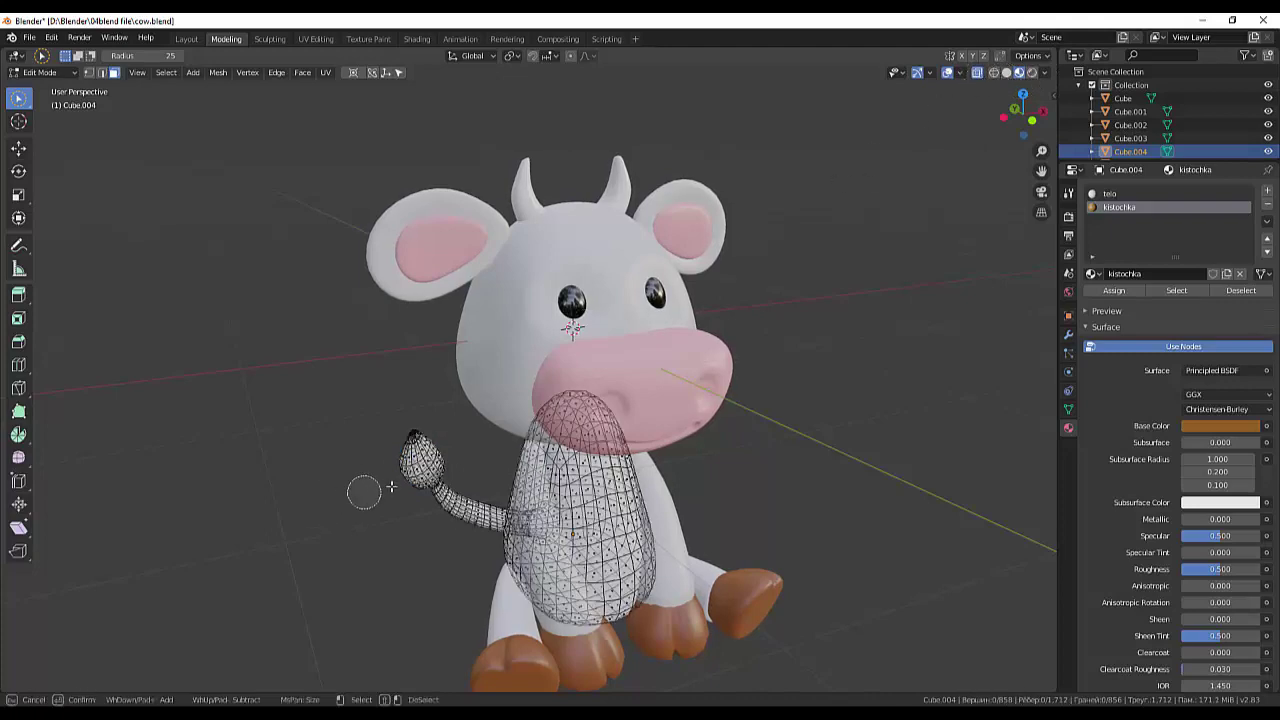
mouse_move(371, 486)
left_mouse_down()
mouse_move(428, 470)
mouse_move(391, 443)
left_mouse_up()
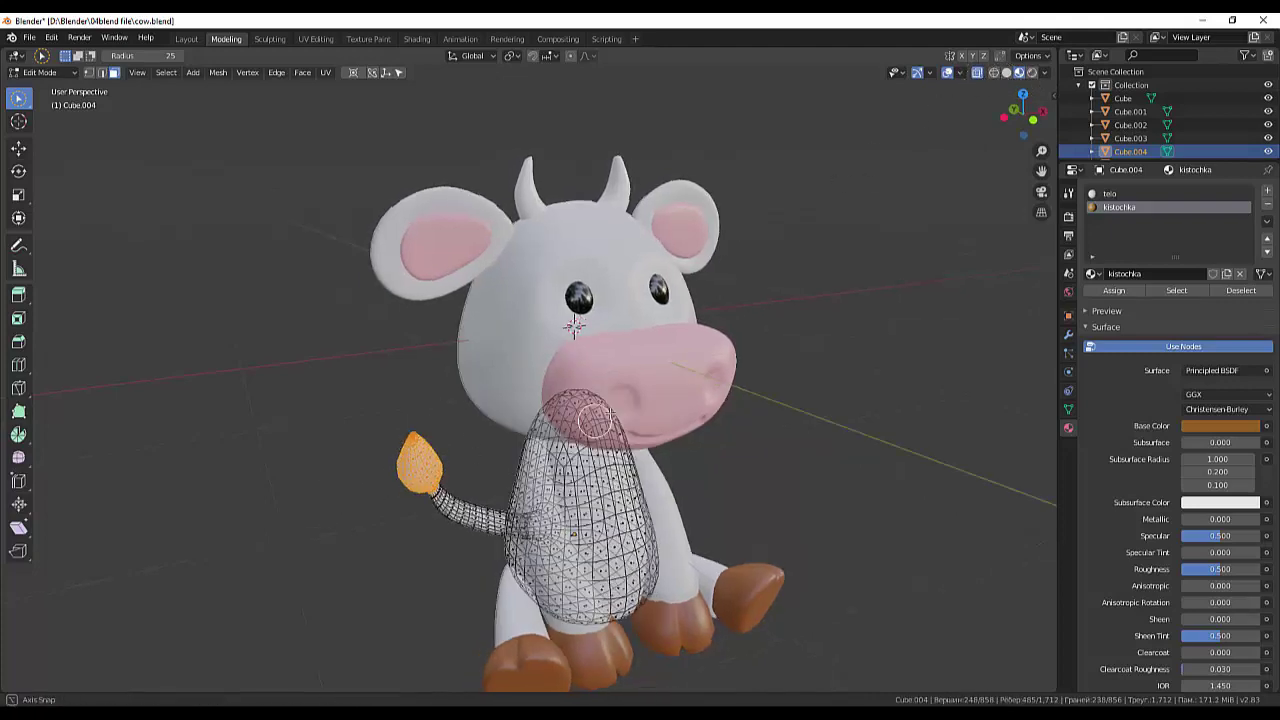
mouse_move(391, 443)
middle_mouse_down()
mouse_move(803, 291)
mouse_move(811, 329)
middle_mouse_up()
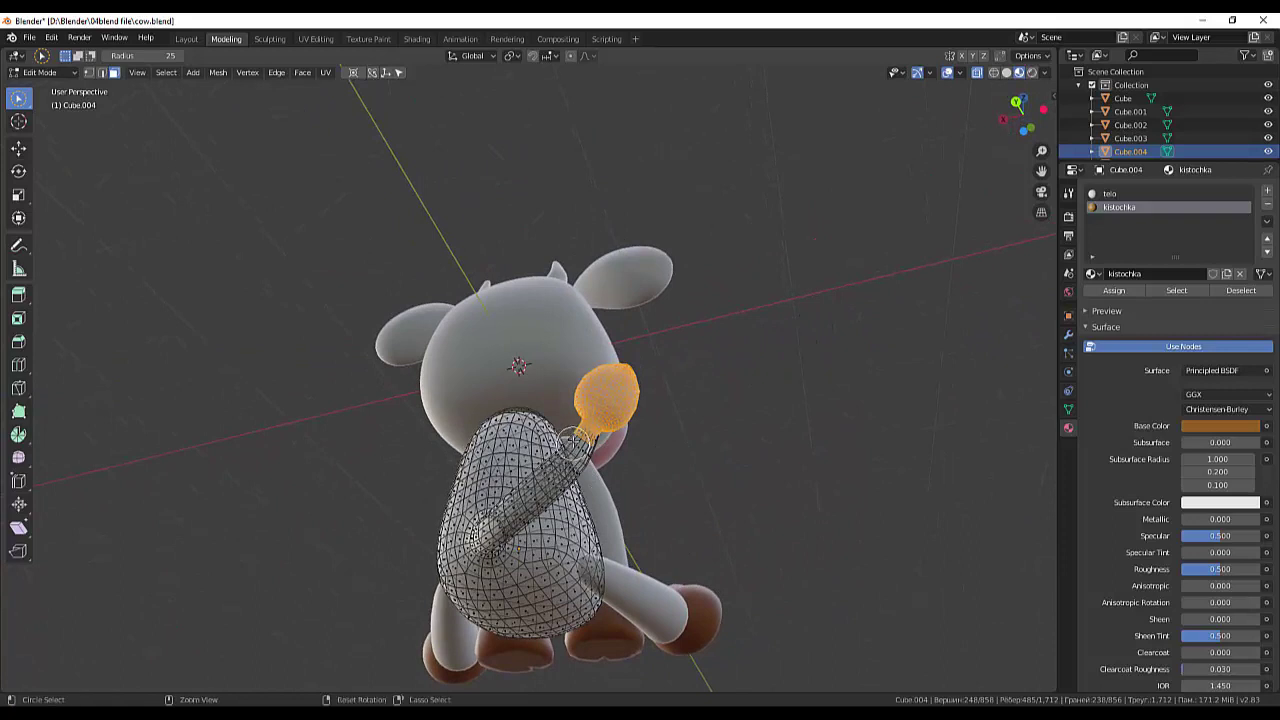
mouse_move(584, 448)
middle_mouse_down()
mouse_move(596, 454)
mouse_move(588, 438)
middle_mouse_up()
left_click_drag(581, 432, 592, 420)
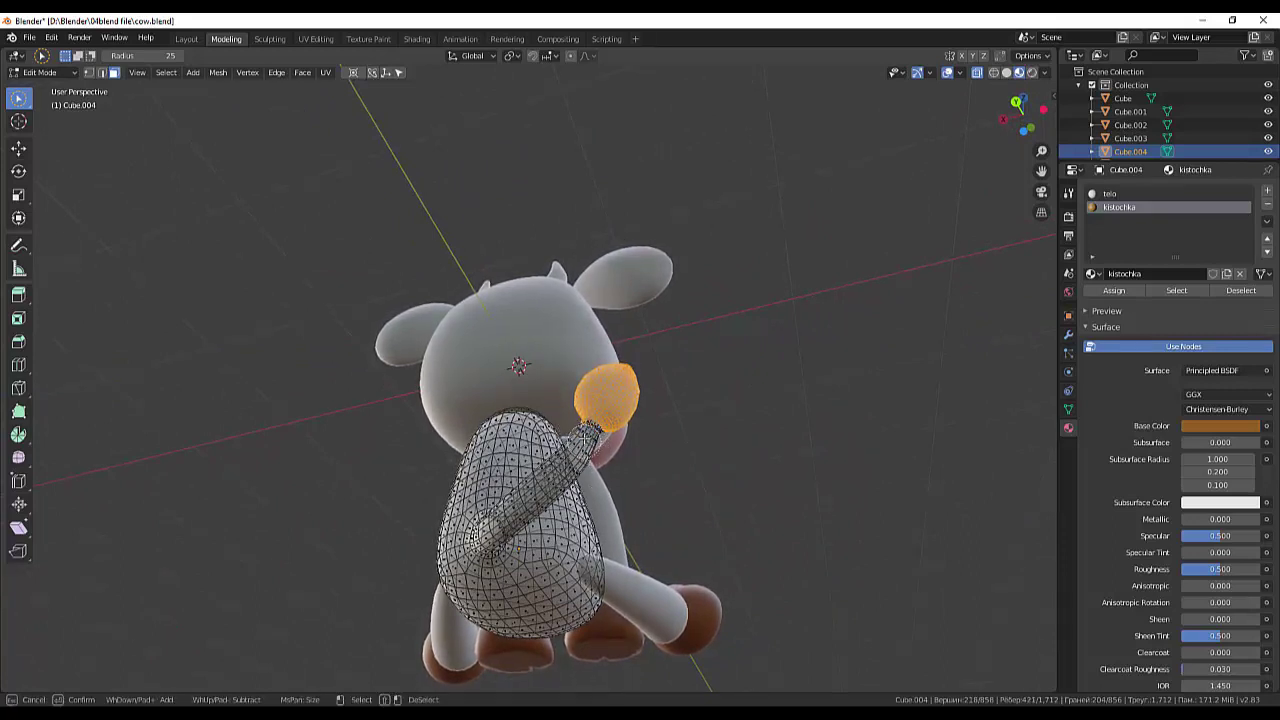
right_click(662, 504)
Refine the tuft selection: drop the ring where it meets the tail, add missed base vertices.
scroll(662, 504, "up", 2)
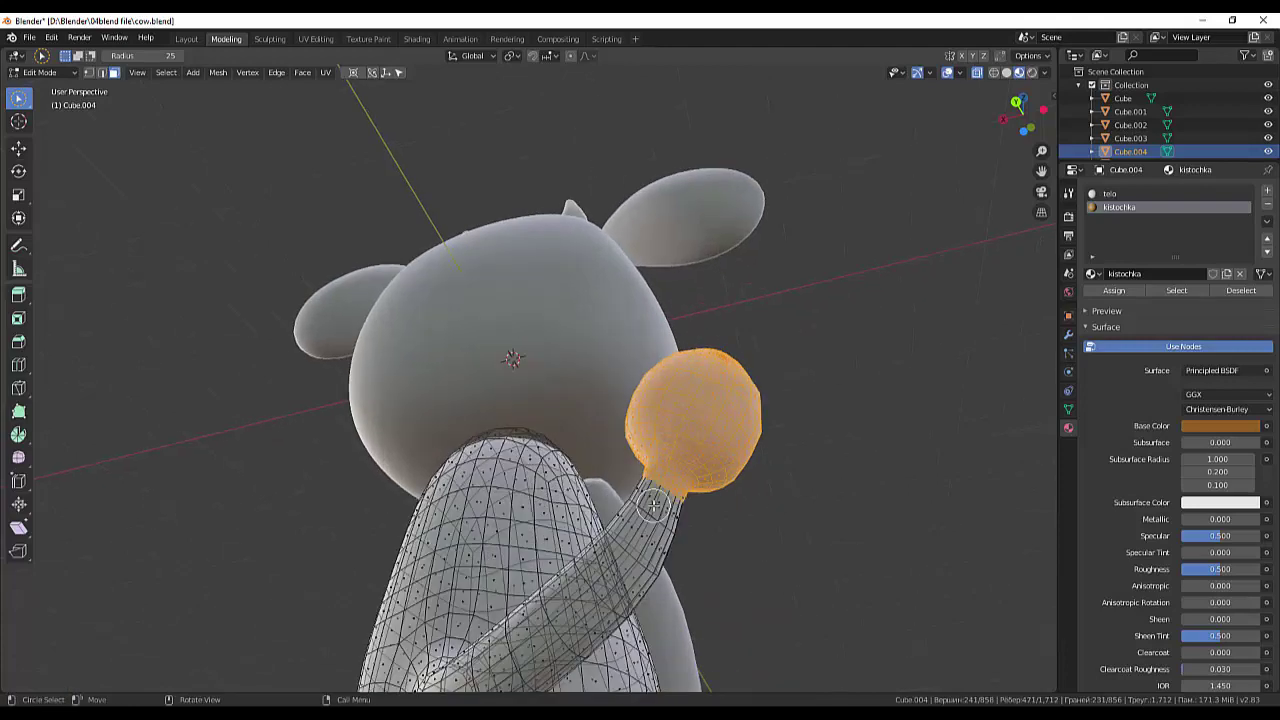
scroll(662, 504, "up", 3)
key("c")
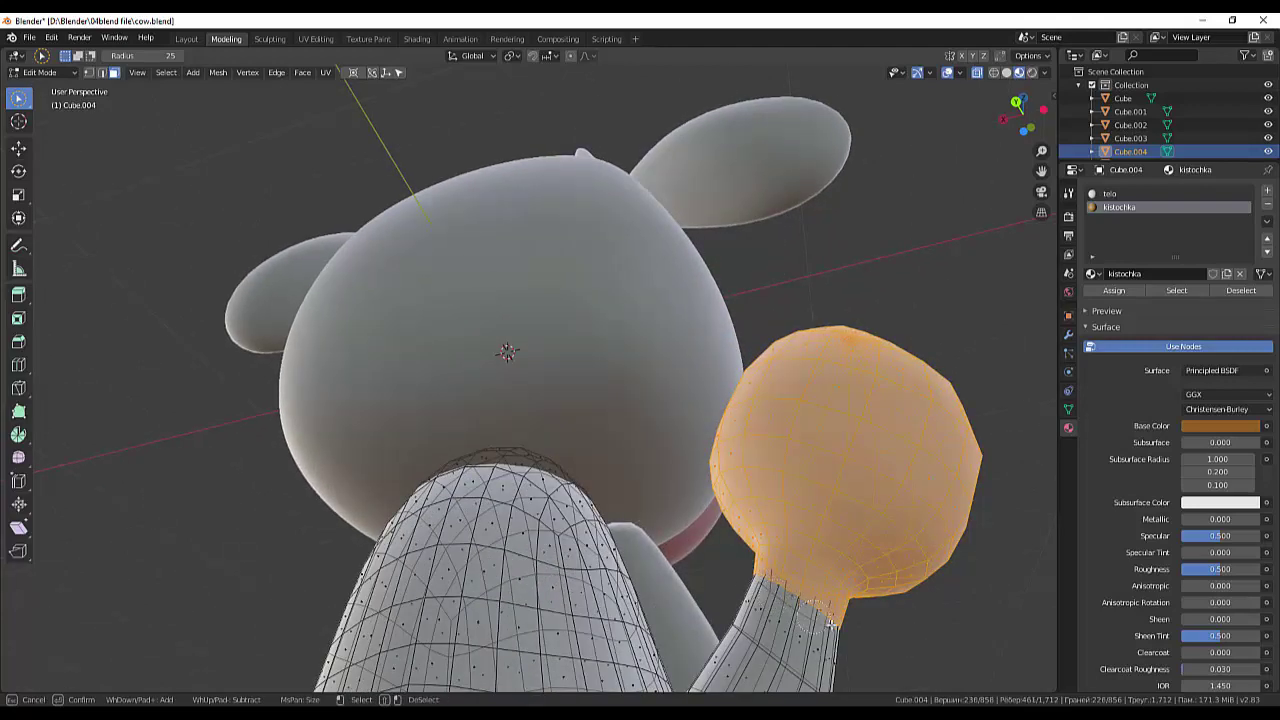
mouse_move(731, 566)
middle_mouse_down()
mouse_move(850, 617)
mouse_move(757, 571)
middle_mouse_up()
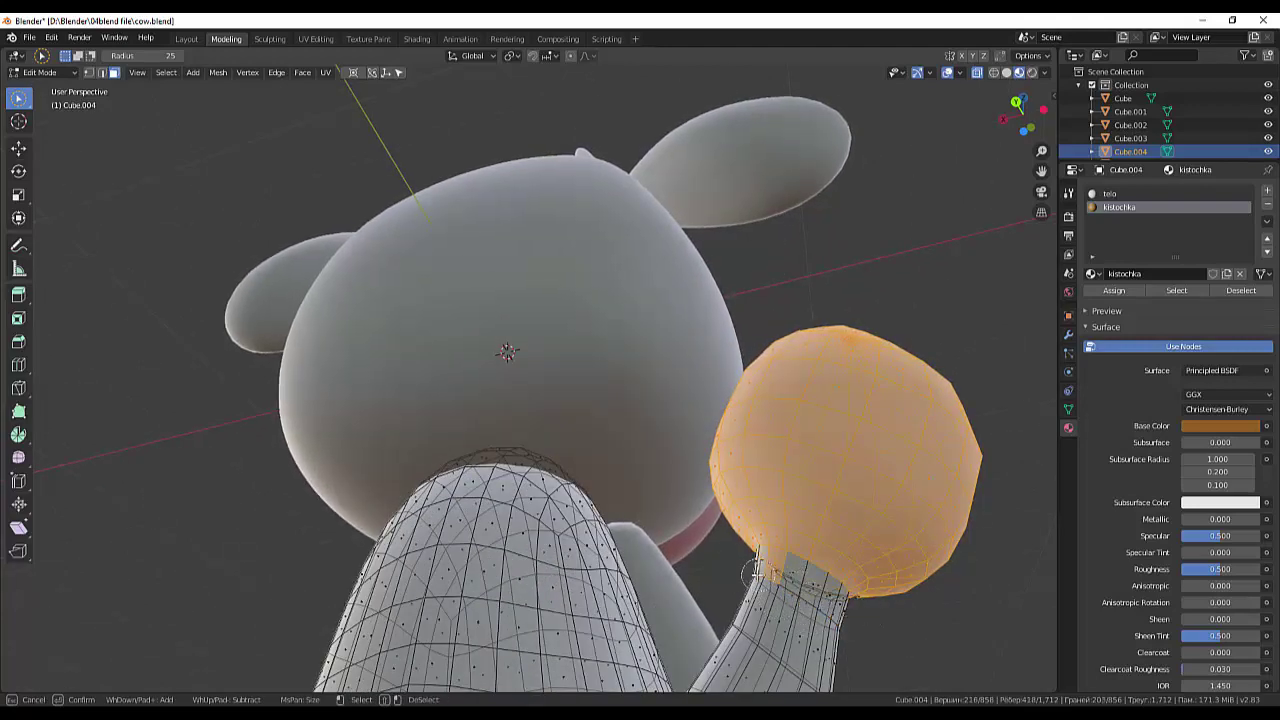
right_click(846, 606)
mouse_move(846, 606)
middle_mouse_down()
mouse_move(868, 517)
mouse_move(746, 478)
middle_mouse_up()
key("c")
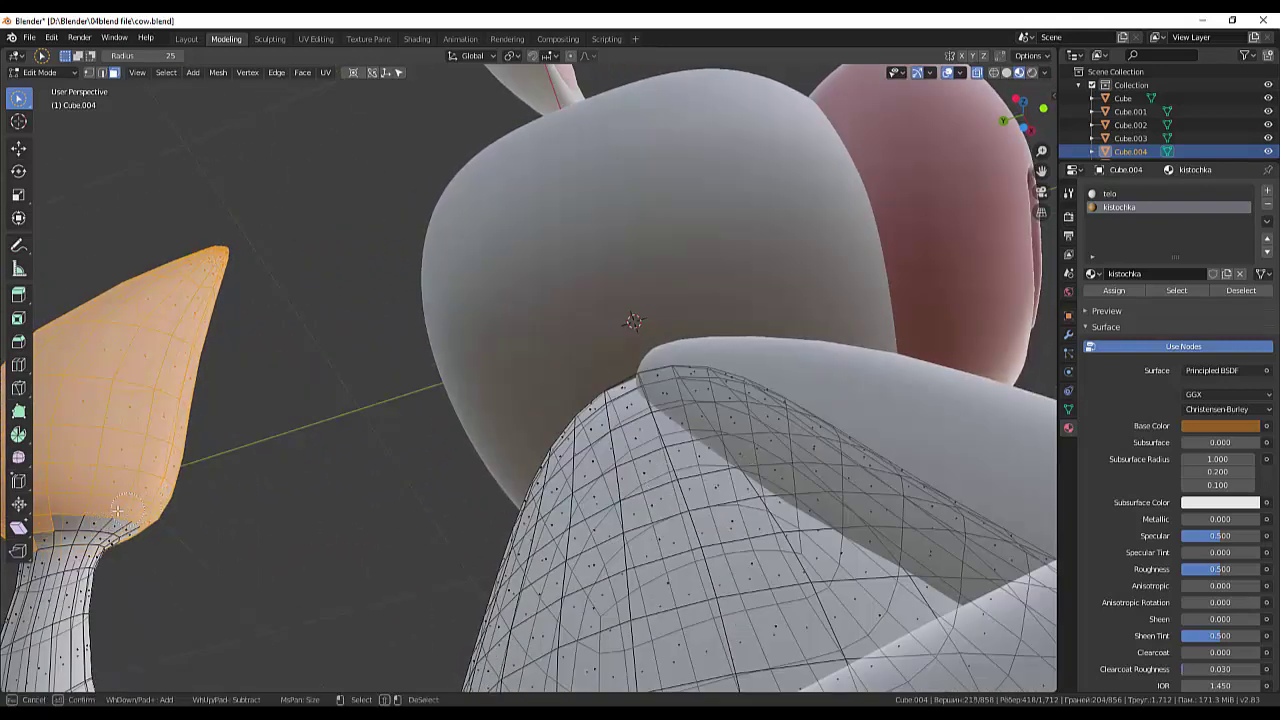
left_click_drag(117, 510, 69, 518)
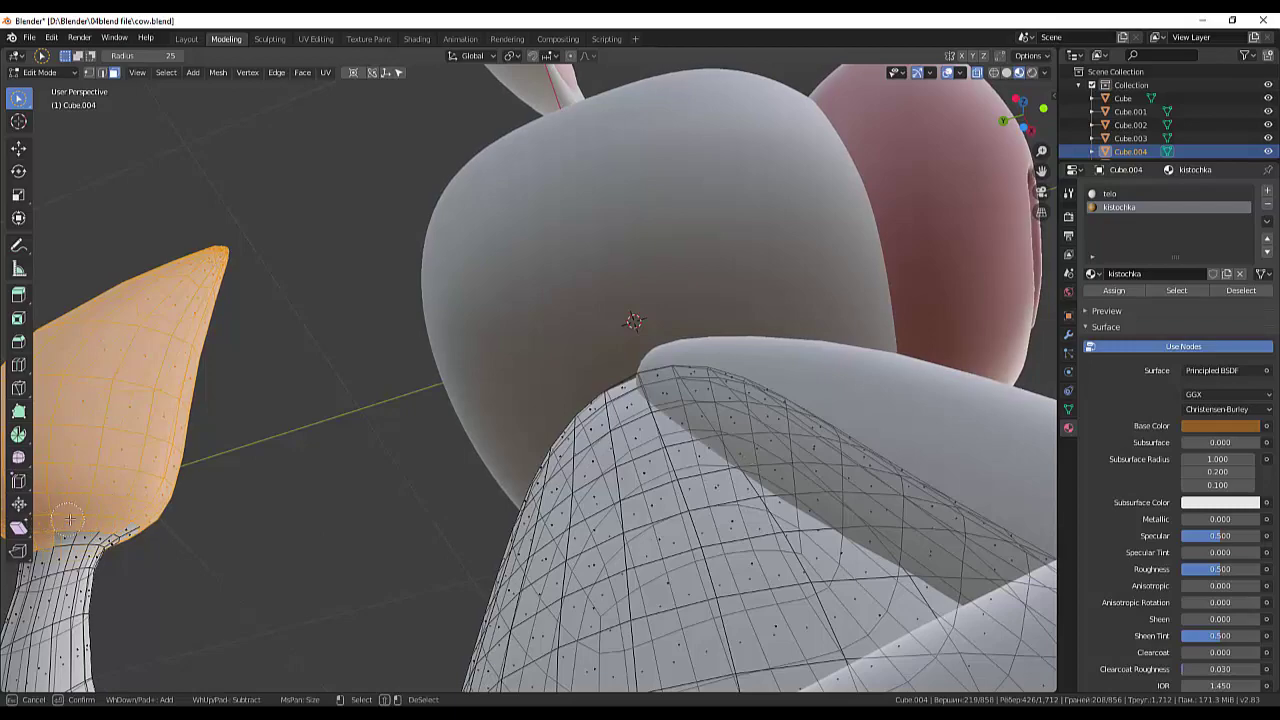
left_click_drag(138, 540, 66, 520)
right_click(205, 515)
mouse_move(205, 515)
middle_mouse_down()
mouse_move(359, 469)
mouse_move(333, 530)
mouse_move(371, 500)
mouse_move(403, 514)
middle_mouse_up()
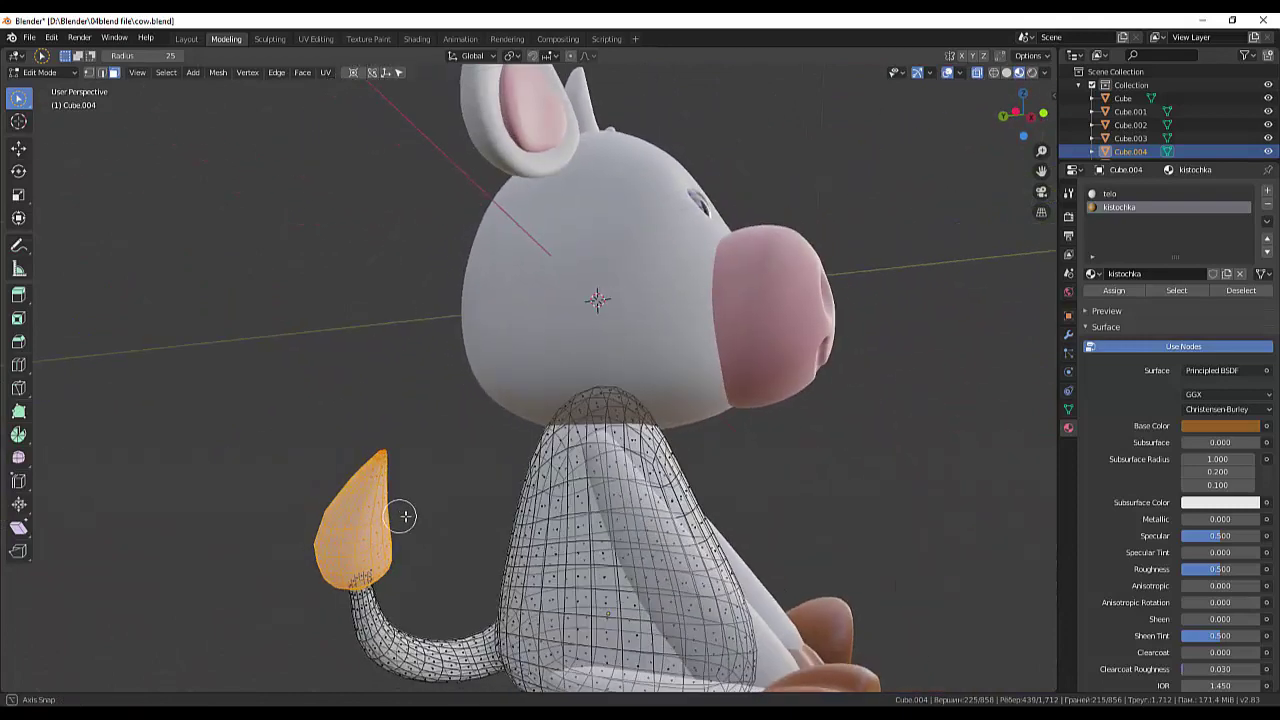
Assign the kistochka material to the selected tuft and clear the selection.
left_click(1115, 292)
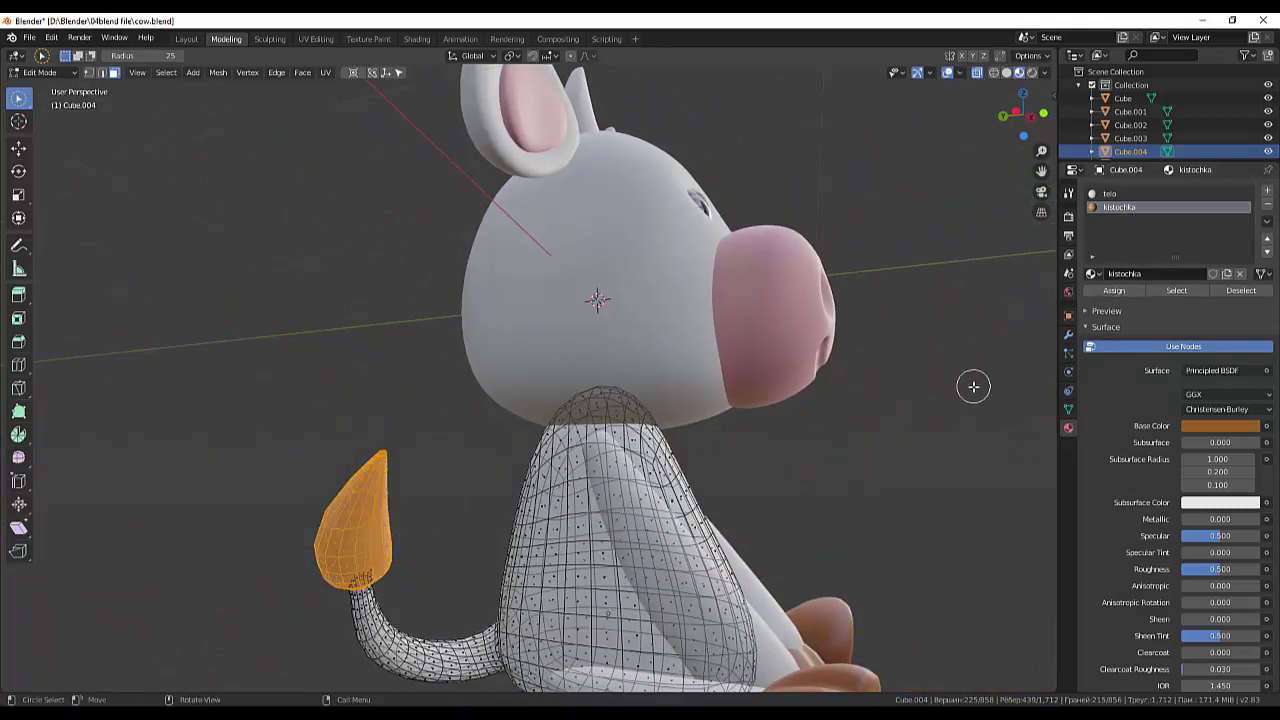
left_click(973, 389)
mouse_move(973, 392)
middle_mouse_down()
mouse_move(883, 440)
mouse_move(863, 420)
middle_mouse_up()
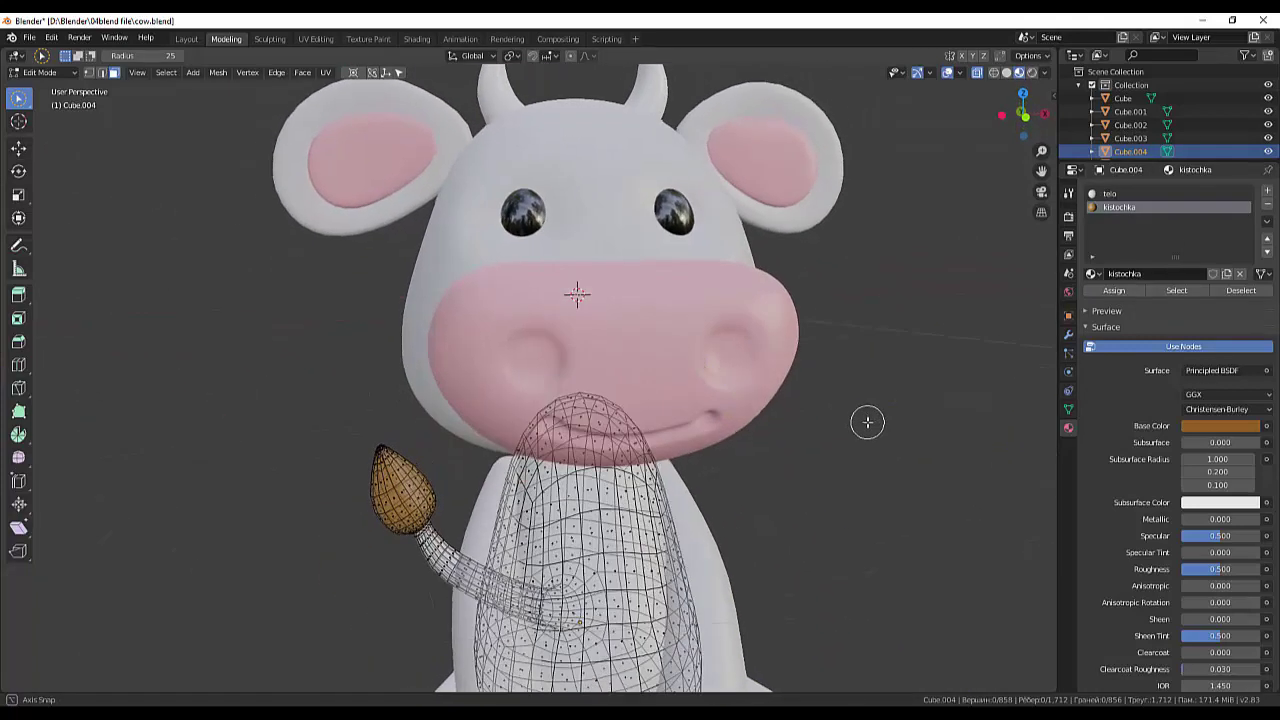
scroll(861, 418, "down", 3)
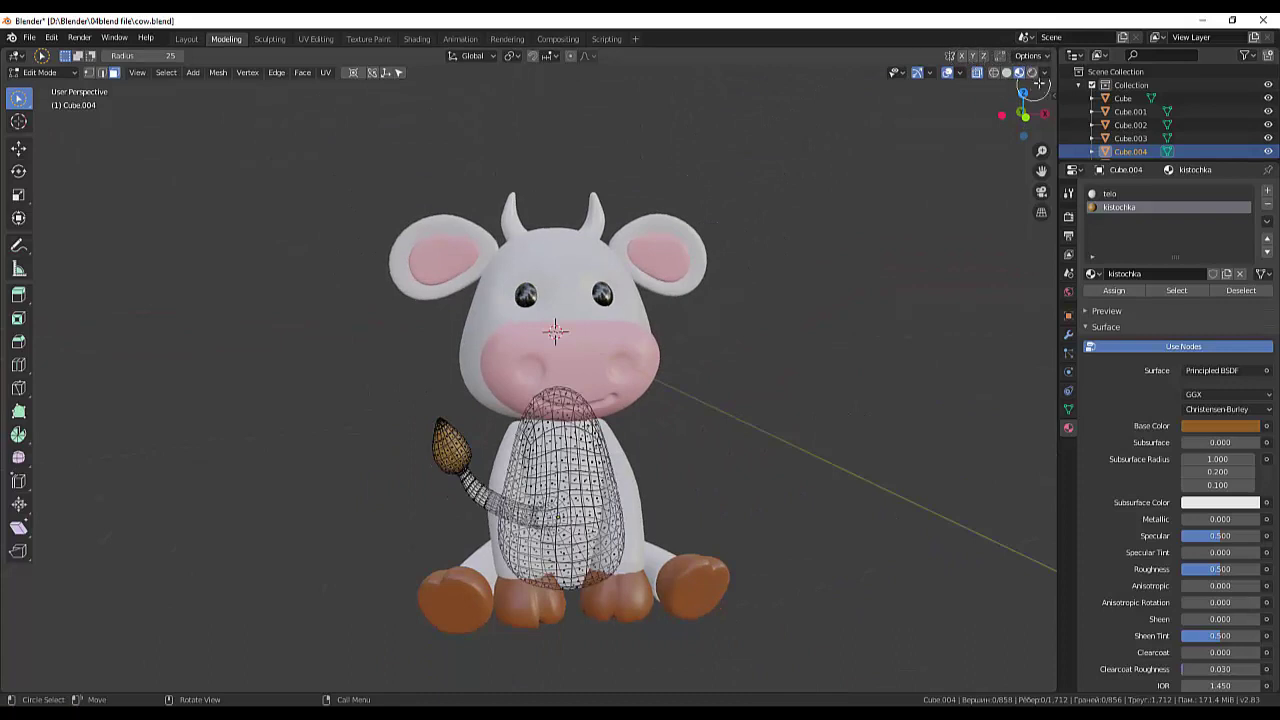
Check the tail in Rendered shading, turn X-ray off, and return to Material Preview.
left_click(1031, 73)
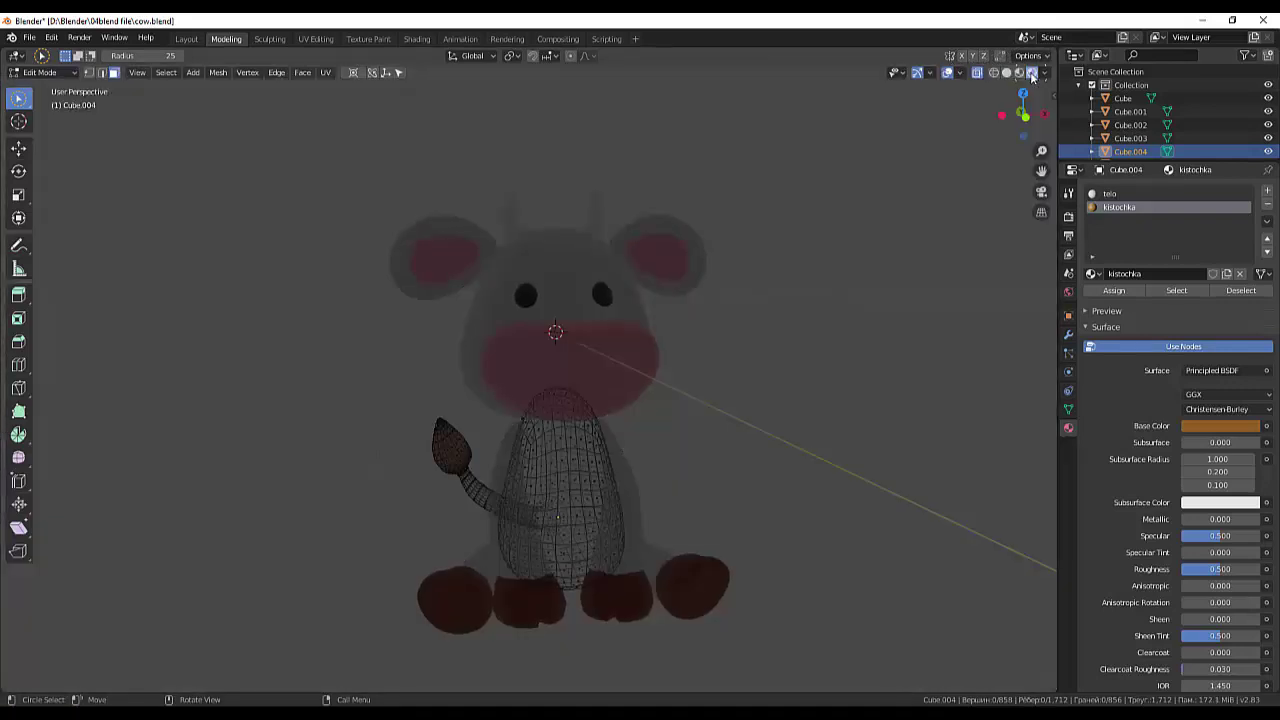
left_click(976, 73)
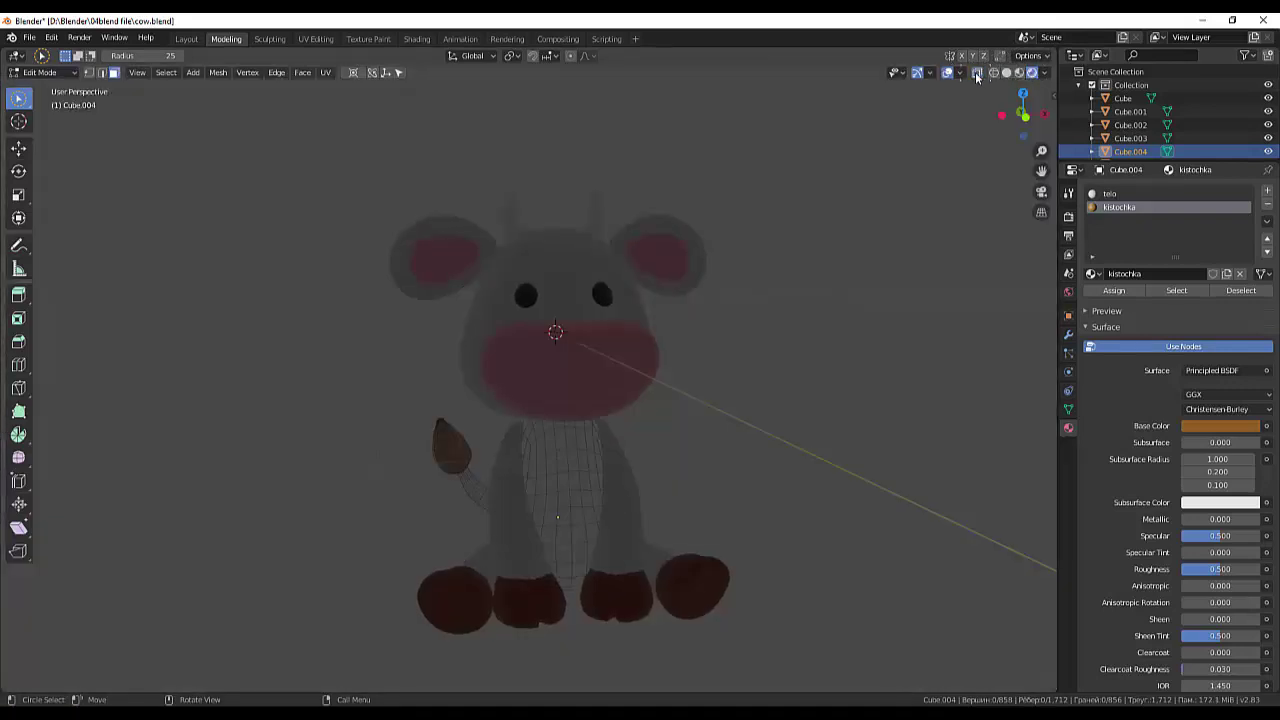
left_click(1006, 73)
left_click(1019, 73)
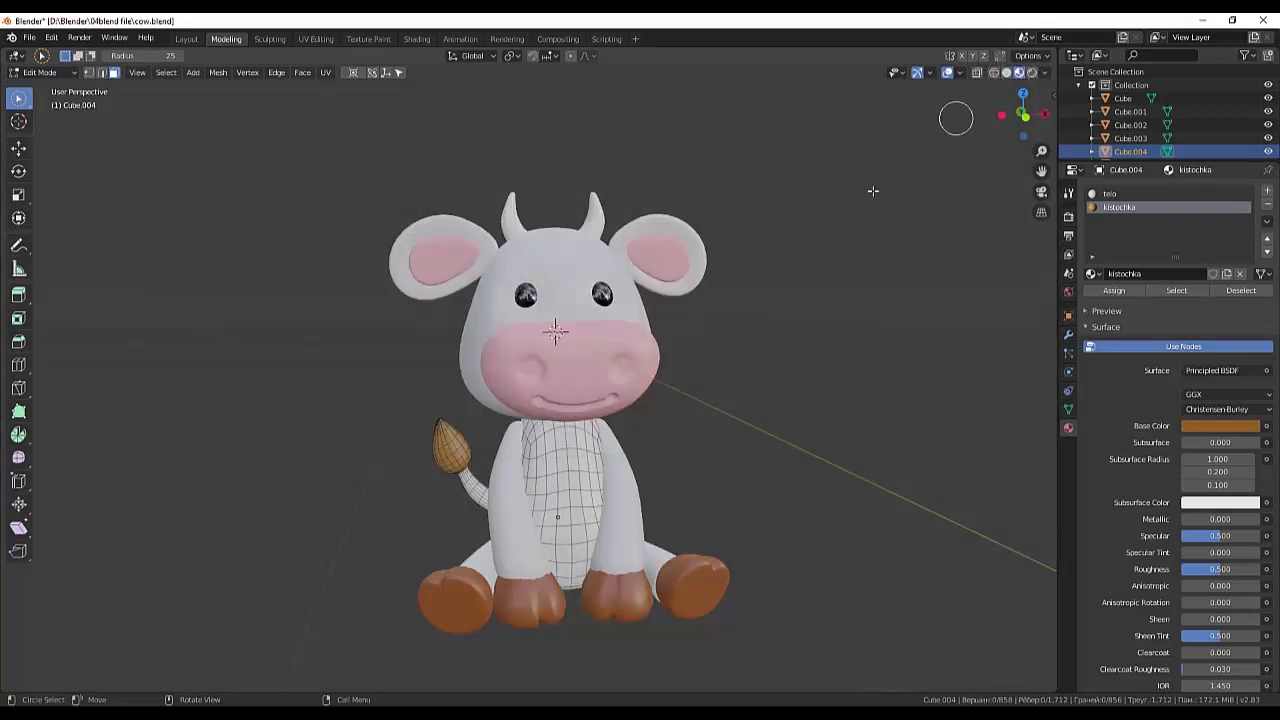
mouse_move(873, 190)
middle_mouse_down()
mouse_move(922, 289)
mouse_move(851, 283)
mouse_move(843, 260)
mouse_move(803, 297)
mouse_move(878, 298)
mouse_move(857, 286)
middle_mouse_up()
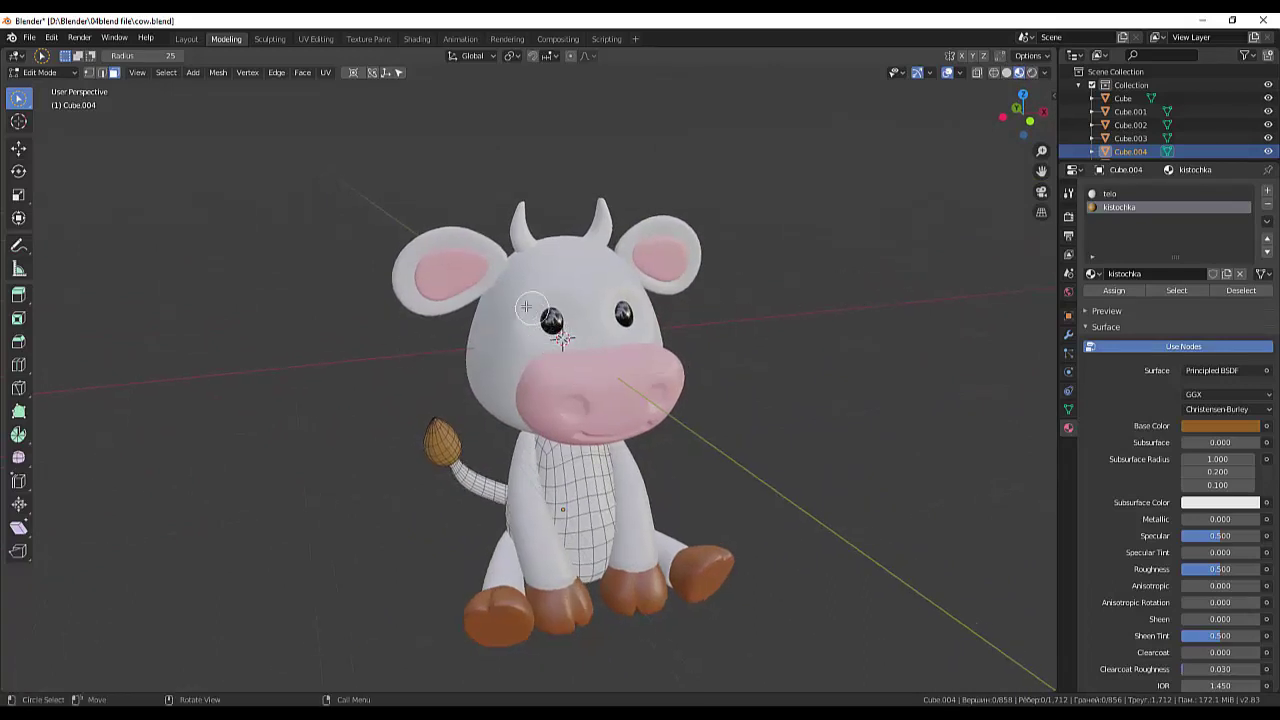
Zoom and orbit around the cow to inspect the finished white body and brown tail tuft.
scroll(775, 312, "down", 2)
scroll(786, 315, "up", 2)
scroll(786, 315, "down", 2)
scroll(783, 322, "up", 2)
mouse_move(783, 318)
middle_mouse_down()
mouse_move(886, 303)
mouse_move(966, 314)
mouse_move(949, 326)
mouse_move(790, 331)
mouse_move(751, 309)
mouse_move(626, 314)
mouse_move(743, 294)
mouse_move(830, 300)
mouse_move(743, 309)
mouse_move(811, 317)
mouse_move(791, 300)
middle_mouse_up()
scroll(800, 370, "down", 2)
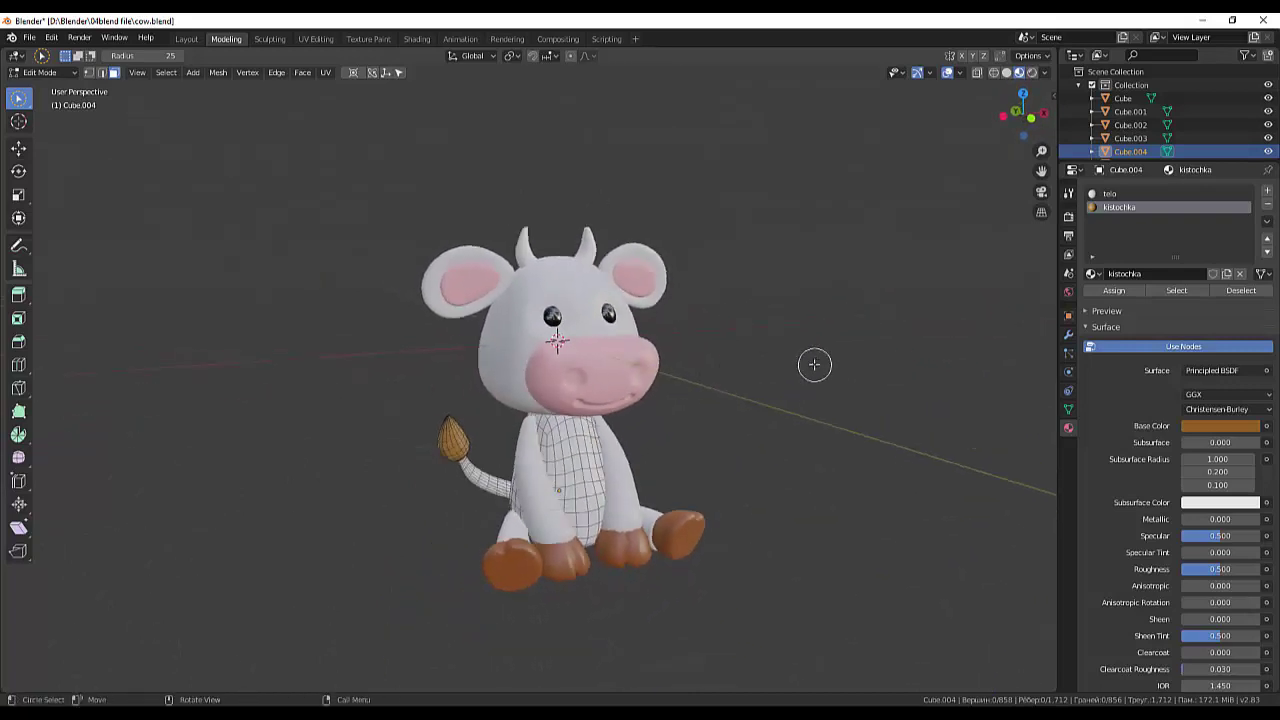
scroll(809, 358, "down", 2)
scroll(806, 354, "up", 2)
scroll(806, 354, "down", 1)
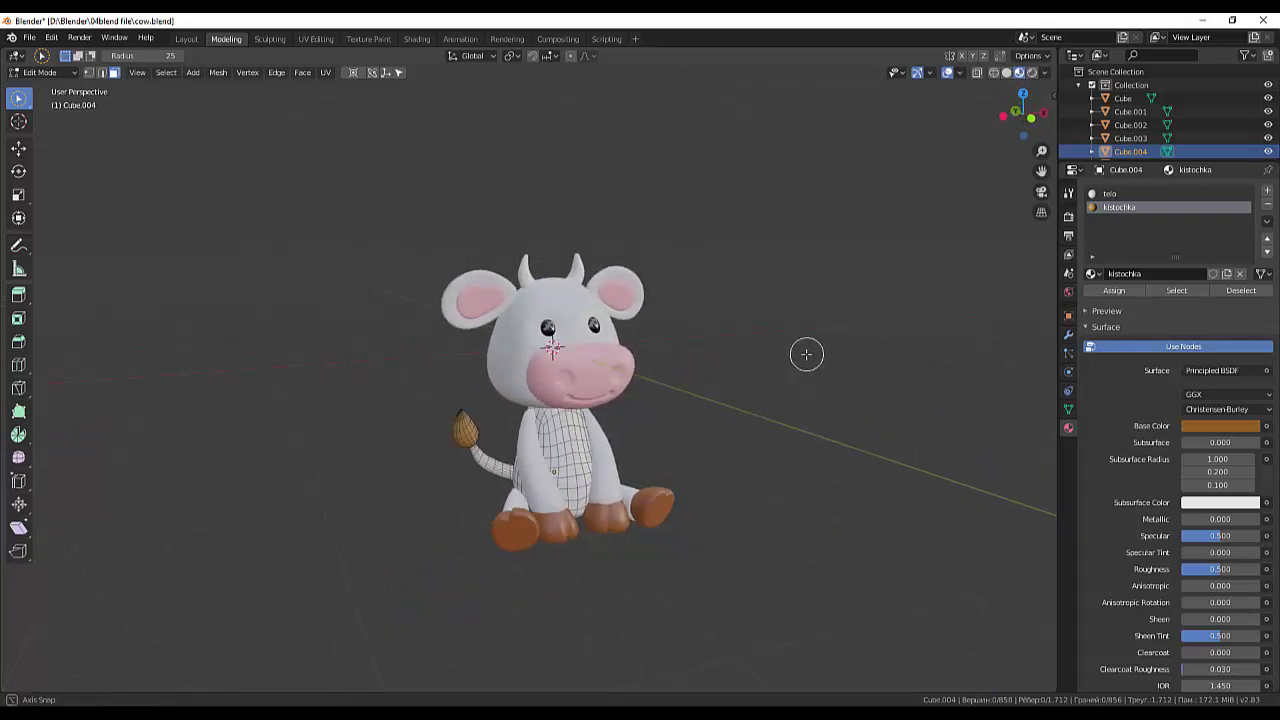
middle_click_drag(806, 354, 803, 368)
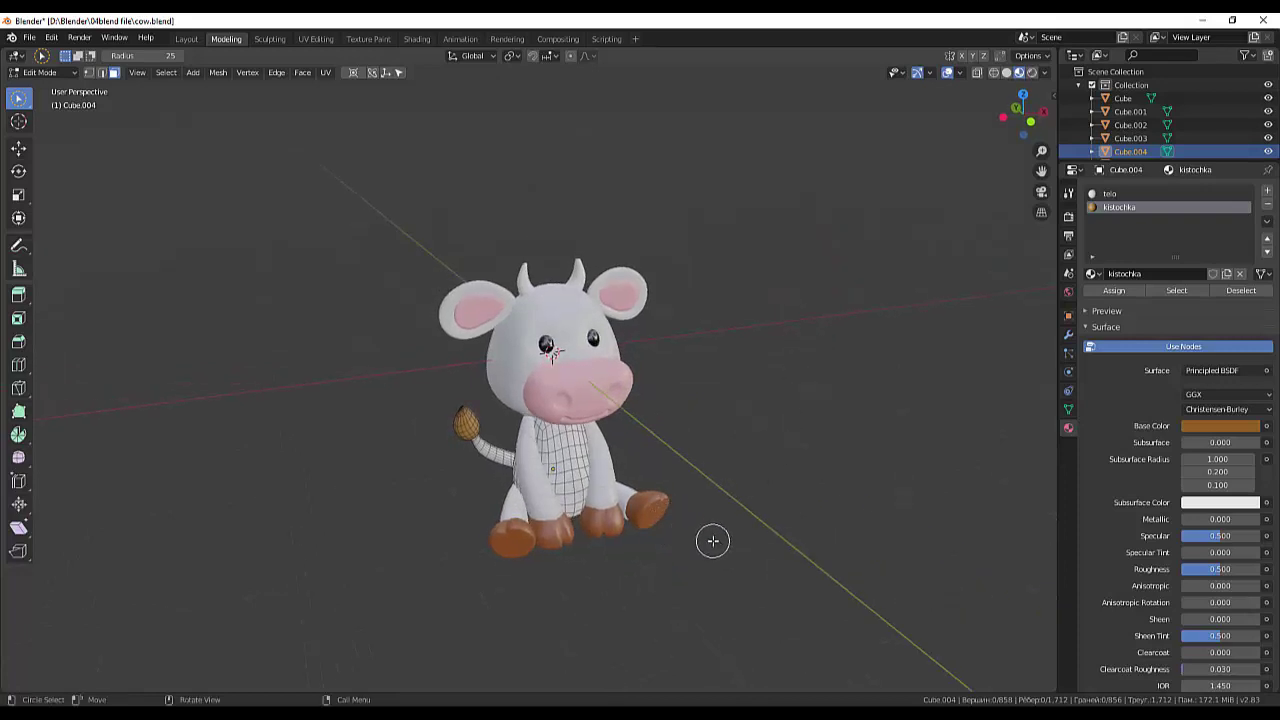
scroll(710, 538, "down", 1)
scroll(702, 535, "up", 1)
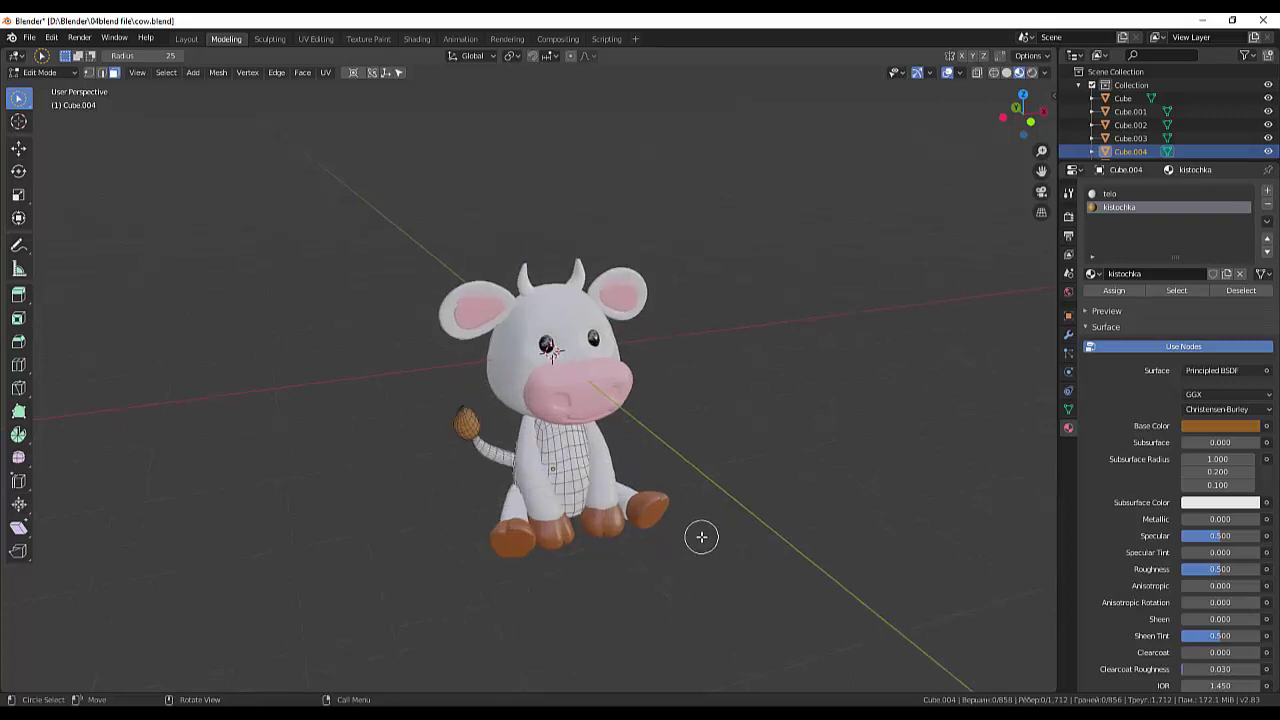
scroll(700, 534, "up", 1)
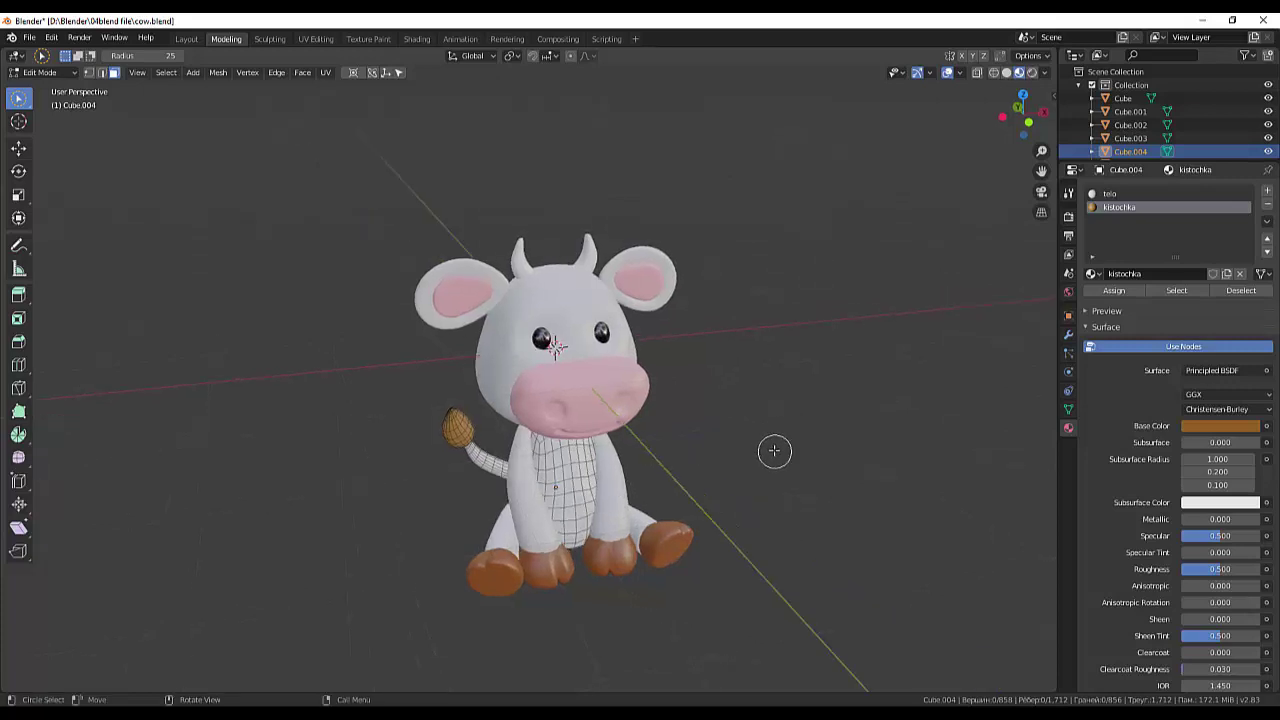
scroll(773, 446, "down", 3)
scroll(773, 446, "up", 2)
scroll(773, 446, "up", 2)
scroll(773, 446, "down", 2)
mouse_move(775, 396)
middle_mouse_down()
mouse_move(800, 409)
mouse_move(786, 402)
middle_mouse_up()
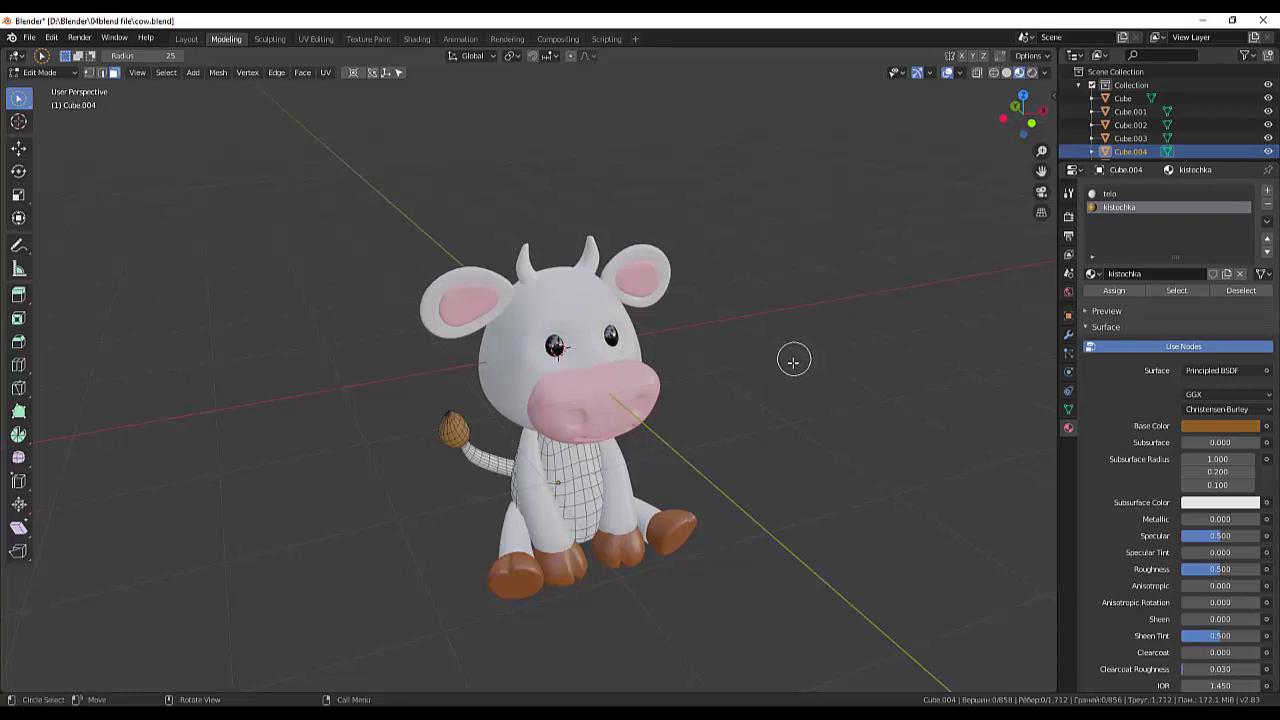
scroll(789, 366, "down", 4)
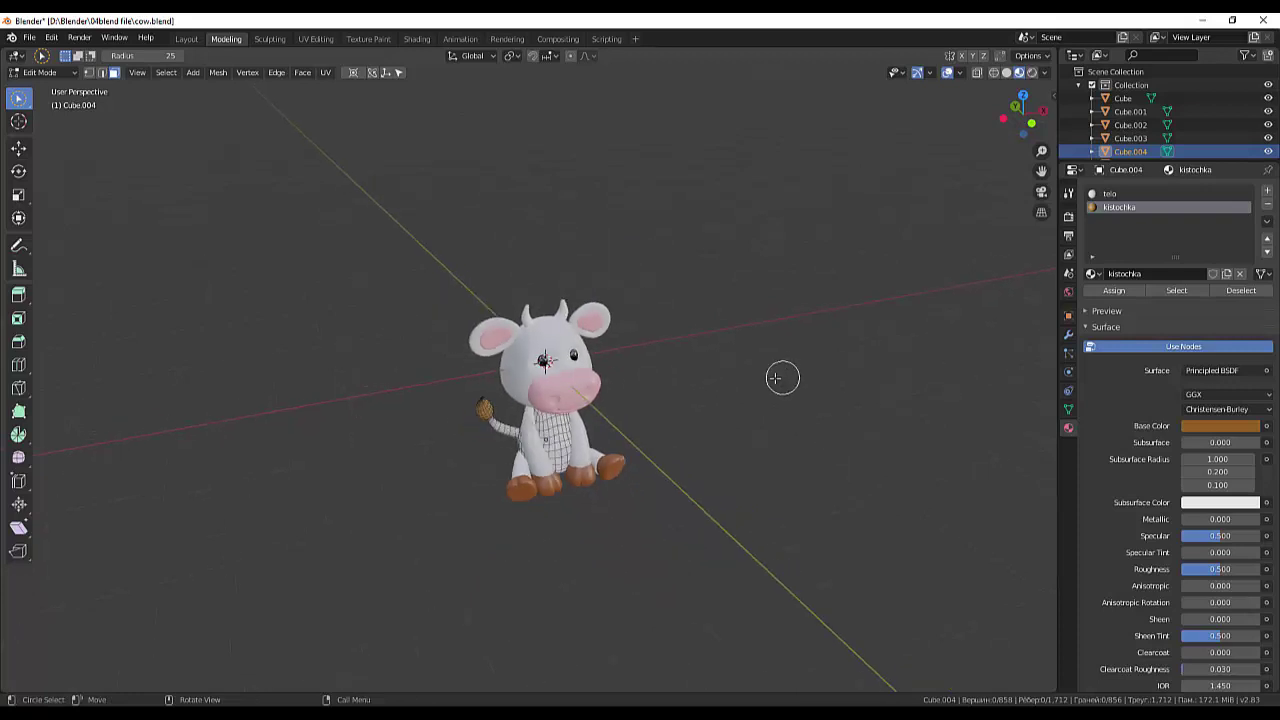
scroll(716, 420, "up", 3)
mouse_move(714, 421)
middle_mouse_down()
mouse_move(720, 360)
mouse_move(689, 408)
middle_mouse_up()
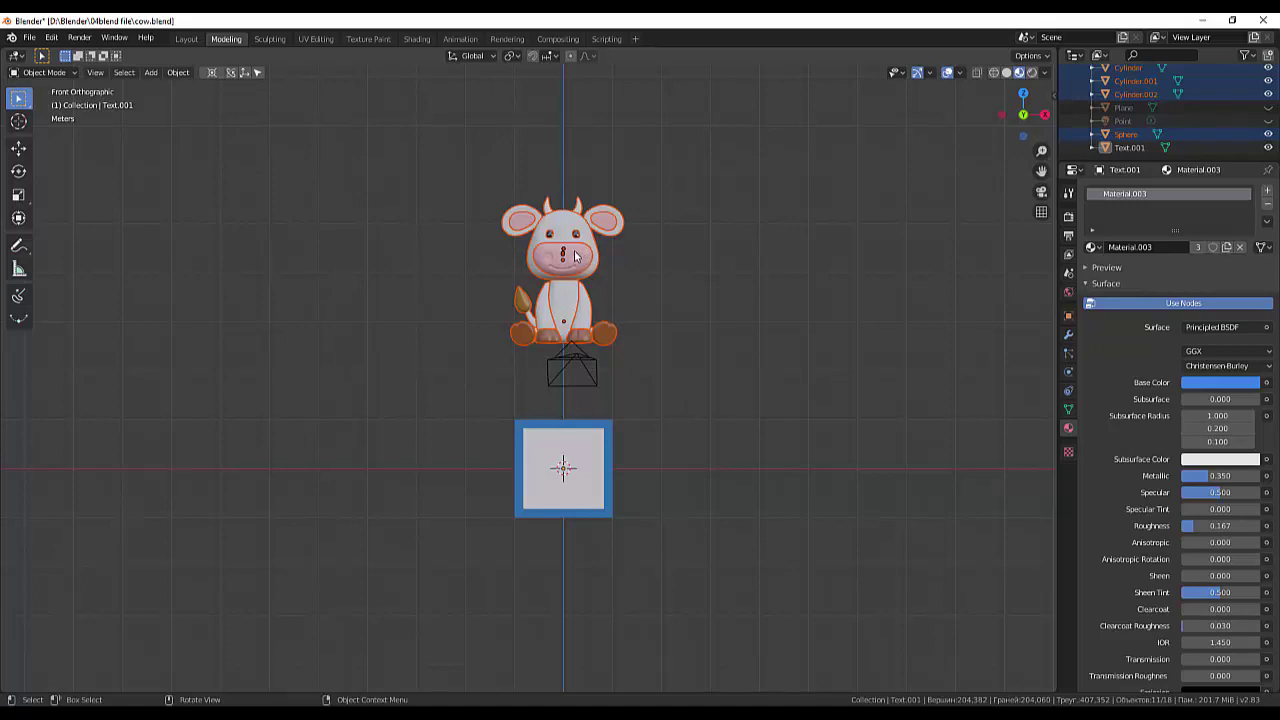
Move the cow vertically along Z to rest on the block, then check it from front and right views.
key("g")
key("z")
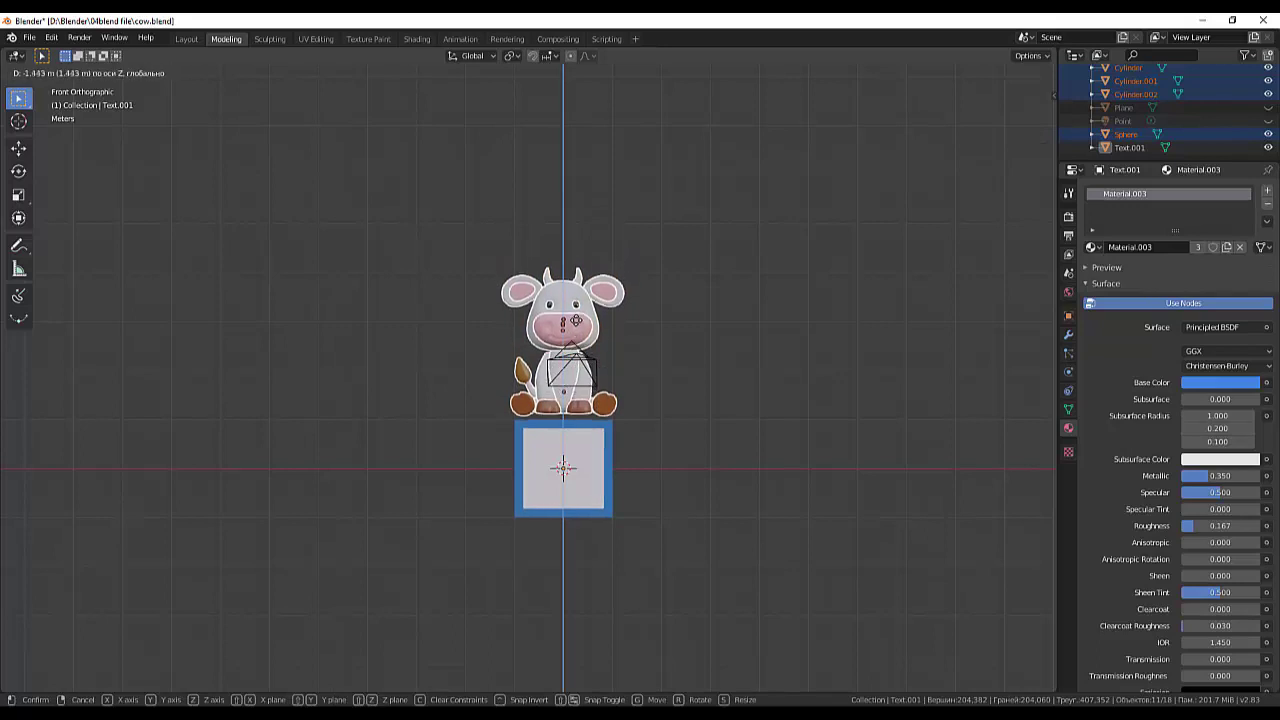
left_click(824, 305)
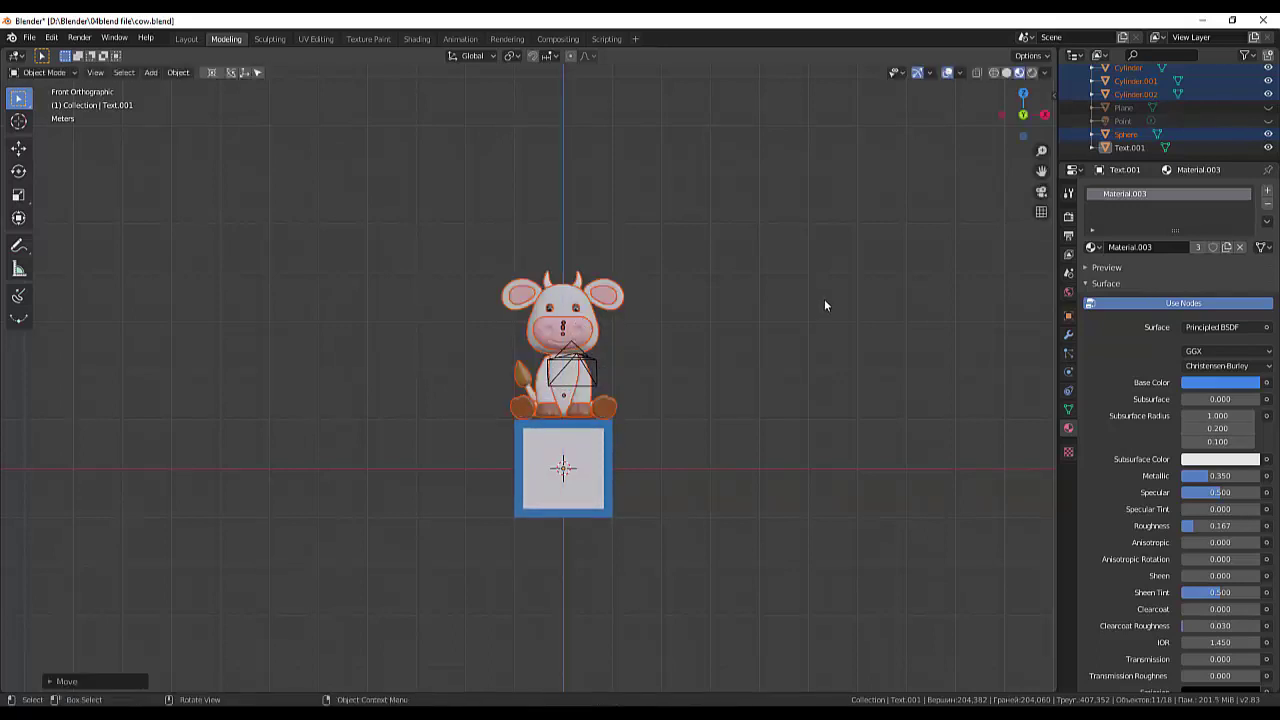
mouse_move(824, 305)
middle_mouse_down()
mouse_move(688, 325)
mouse_move(668, 311)
mouse_move(670, 324)
middle_mouse_up()
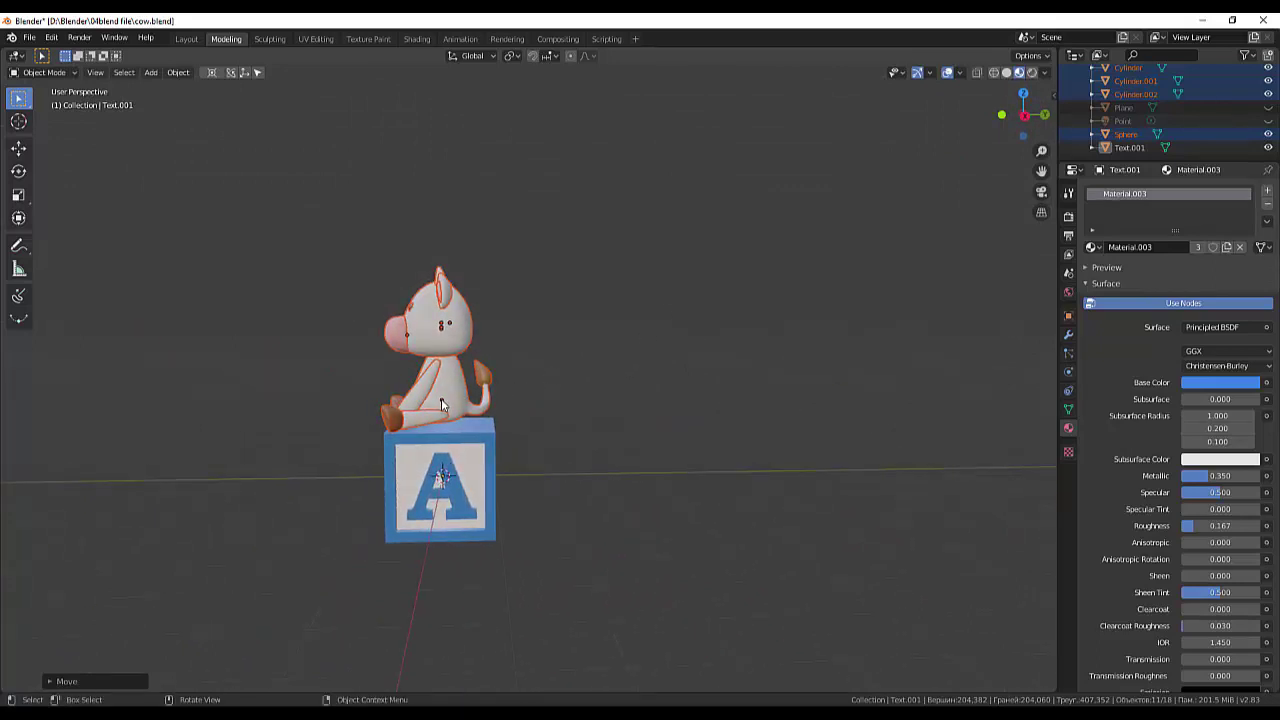
key("KP_1")
key("KP_3")
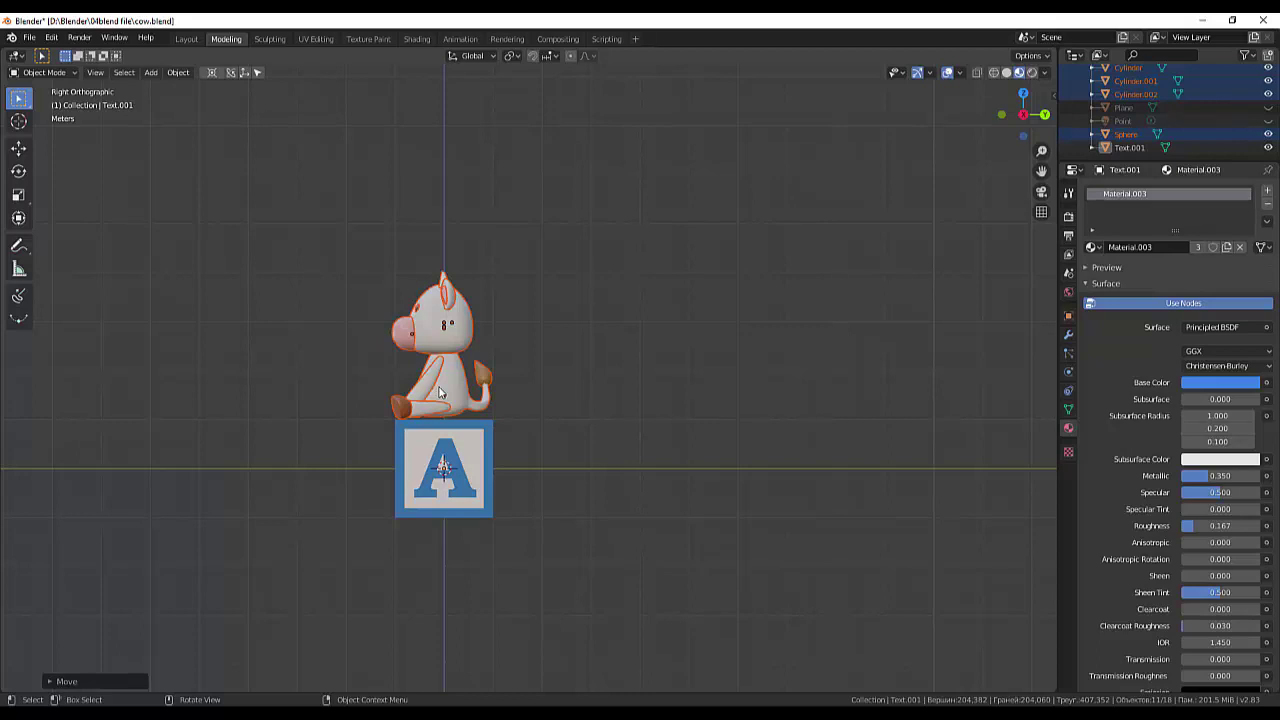
Shift the cow sideways so it is centred over the block.
key("g")
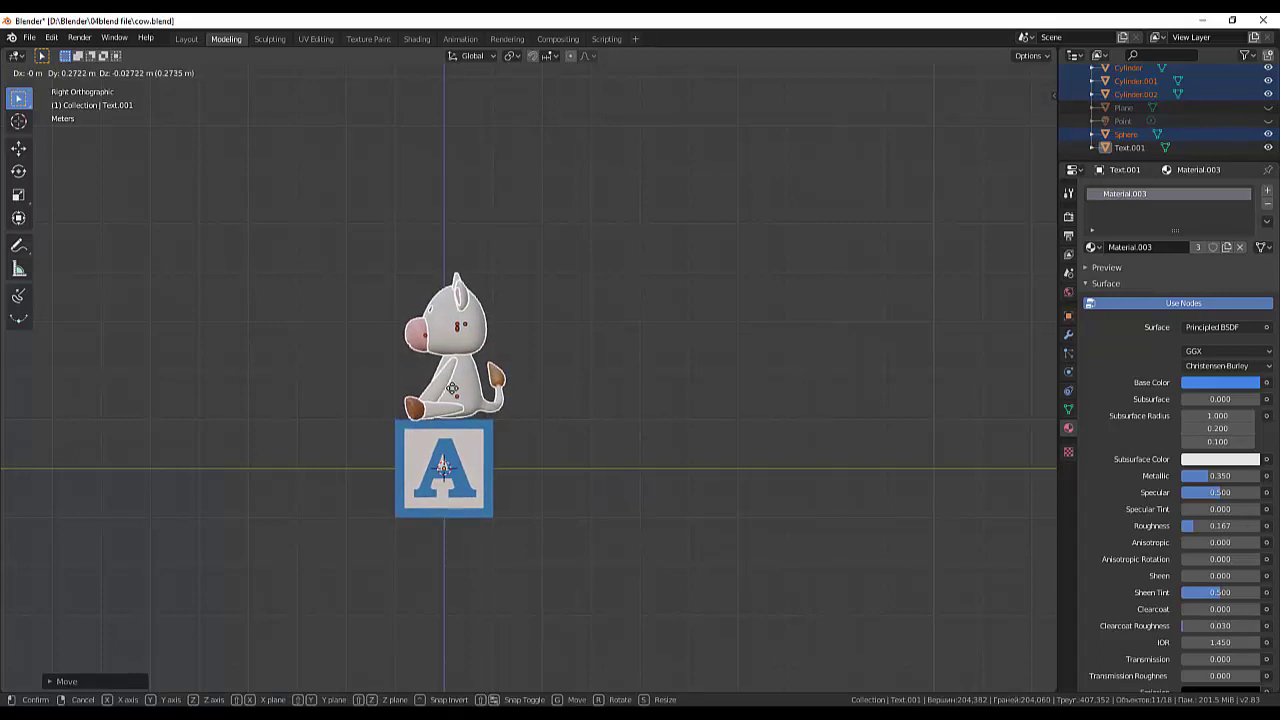
left_click(640, 448)
mouse_move(640, 448)
middle_mouse_down()
mouse_move(804, 452)
mouse_move(810, 466)
mouse_move(765, 503)
mouse_move(770, 444)
mouse_move(620, 468)
mouse_move(810, 439)
mouse_move(767, 398)
middle_mouse_up()
scroll(643, 437, "up", 2)
scroll(646, 437, "up", 2)
scroll(648, 440, "up", 1)
Rotate the cow slightly and nudge it along Z so it sits squarely on top.
key("r")
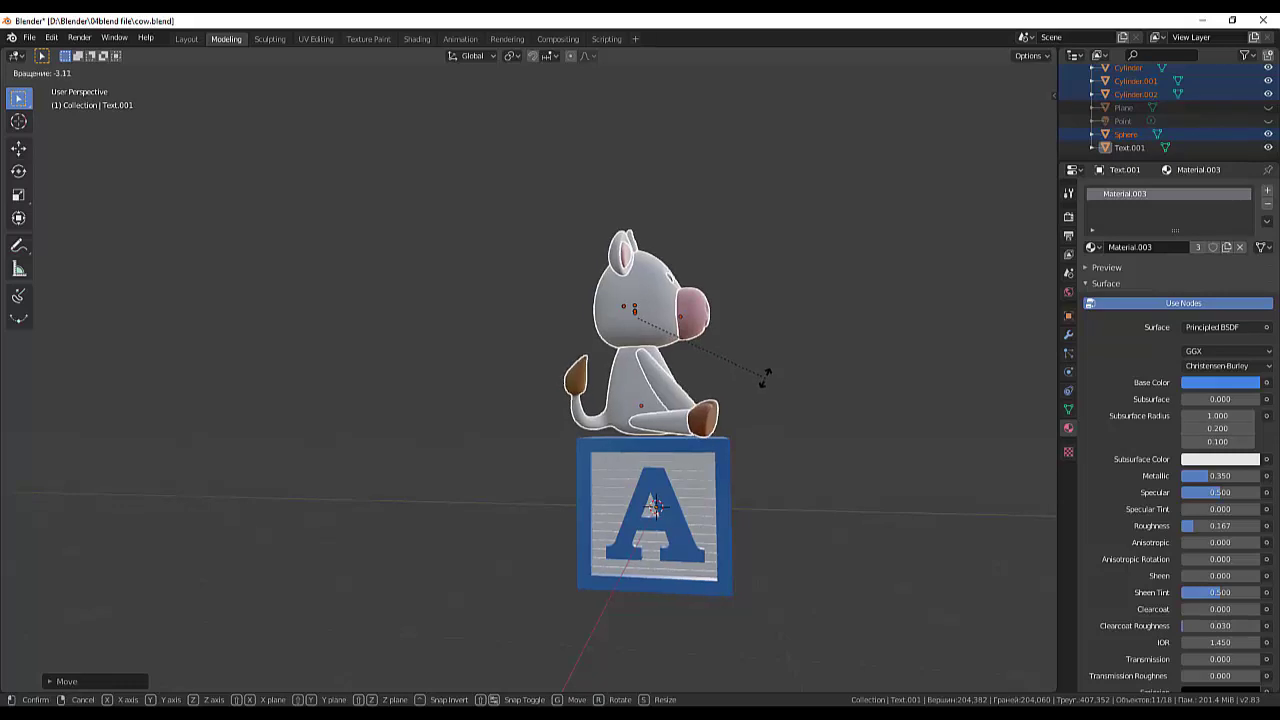
left_click(758, 372)
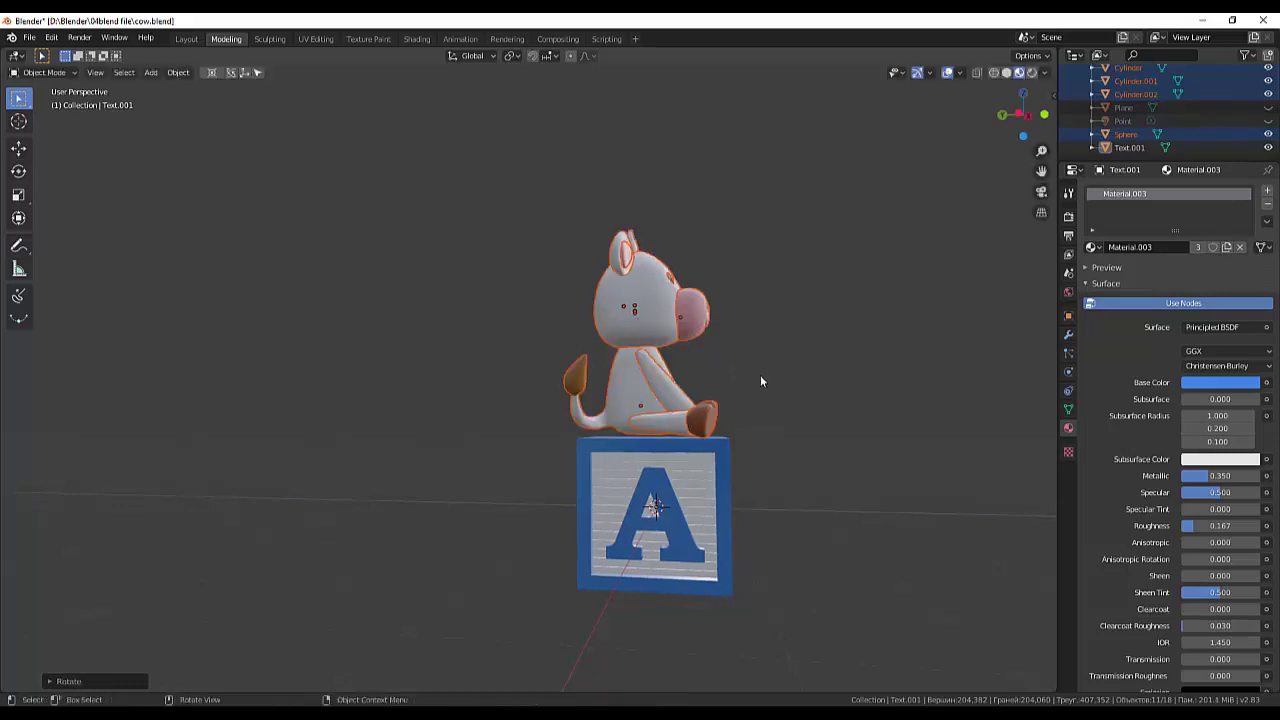
key("g")
key("z")
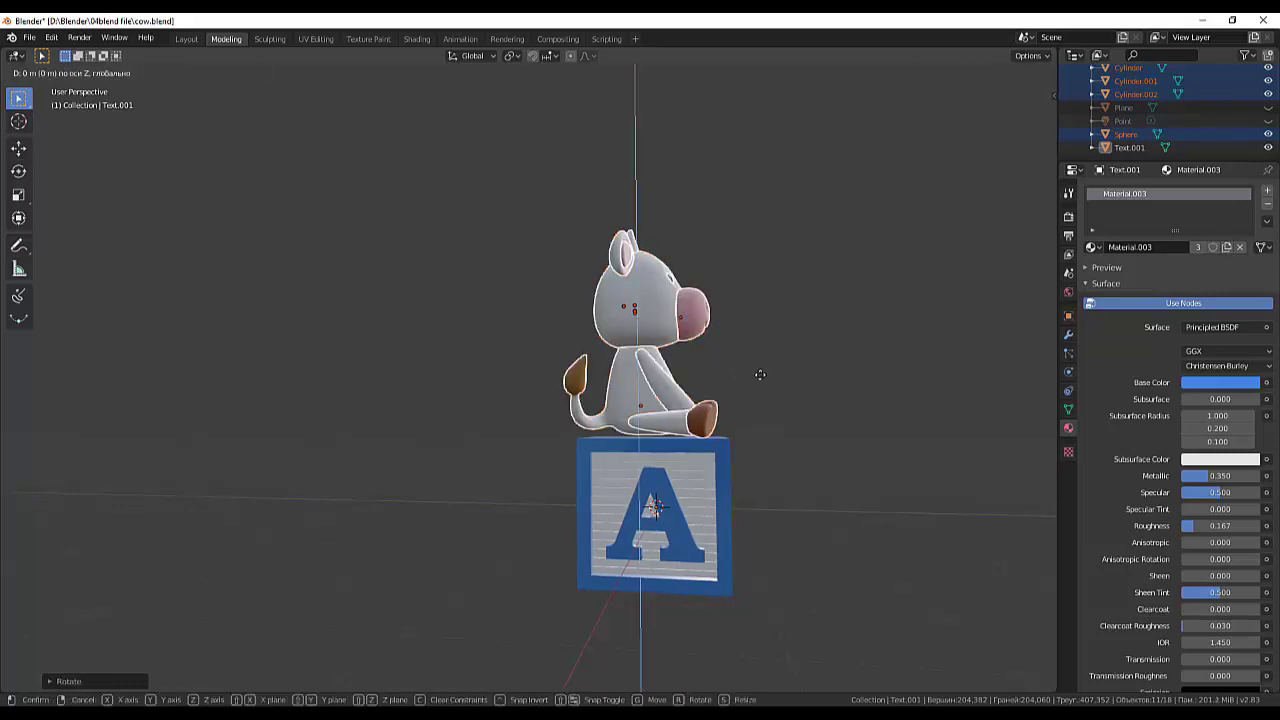
left_click(760, 376)
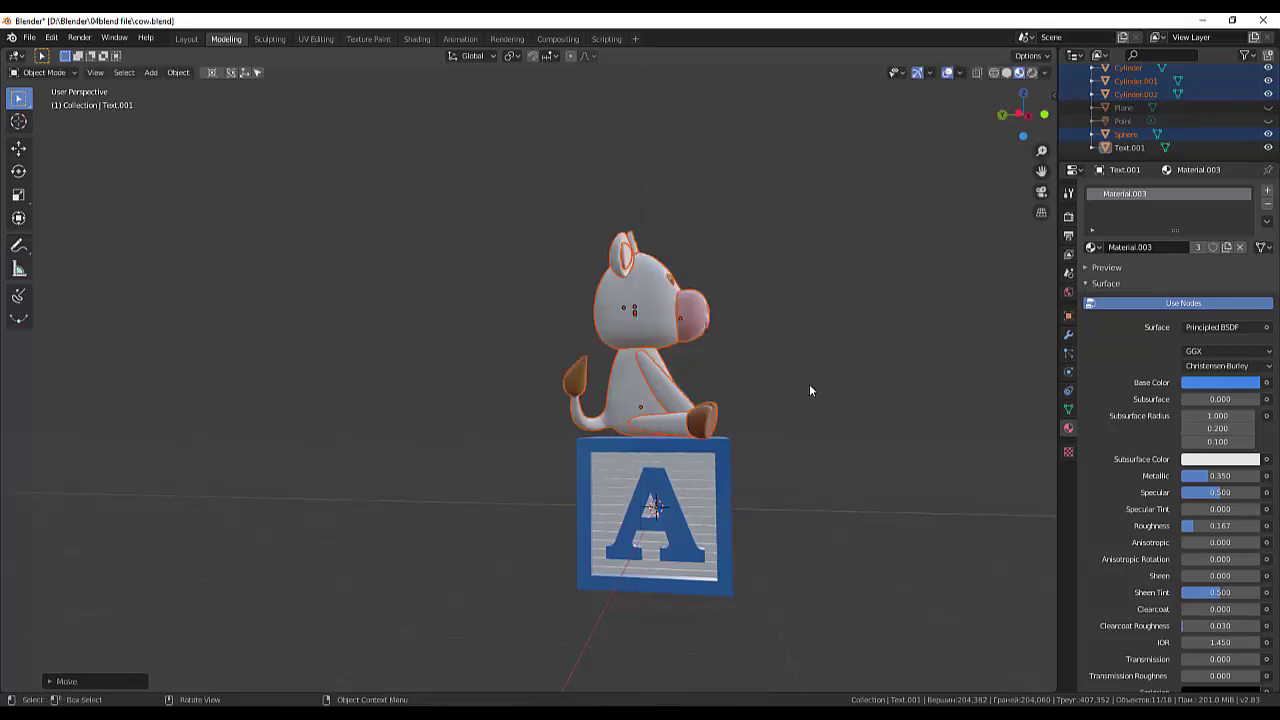
mouse_move(809, 390)
middle_mouse_down()
mouse_move(666, 397)
mouse_move(662, 425)
mouse_move(774, 370)
mouse_move(736, 403)
middle_mouse_up()
Scale the cow down to about 0.96 of its size.
scroll(666, 425, "down", 3)
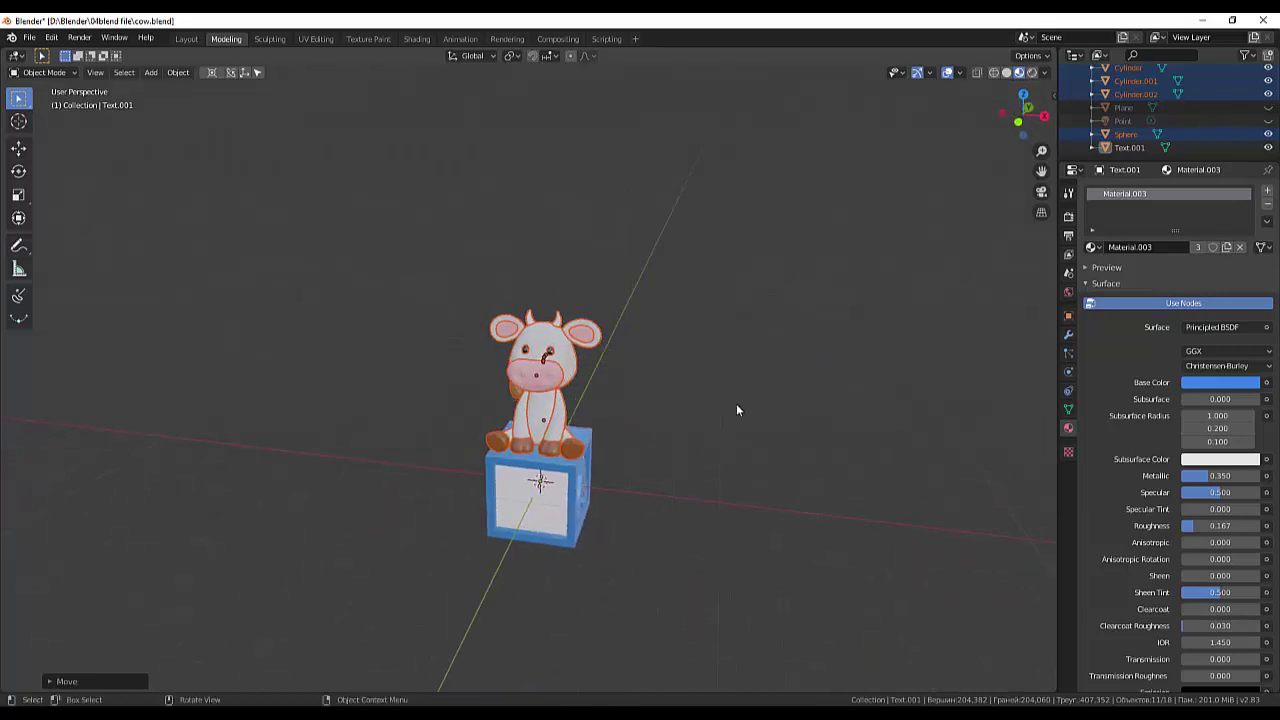
key("s")
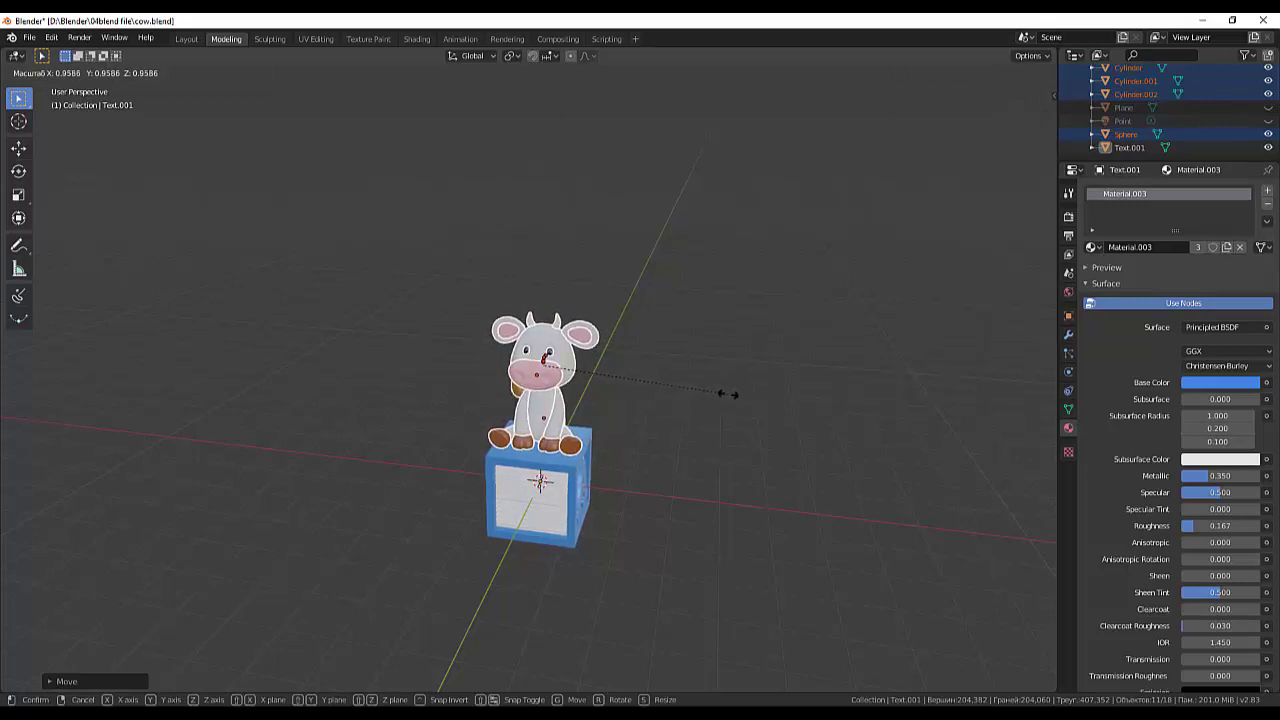
left_click(727, 394)
middle_click_drag(730, 393, 748, 373)
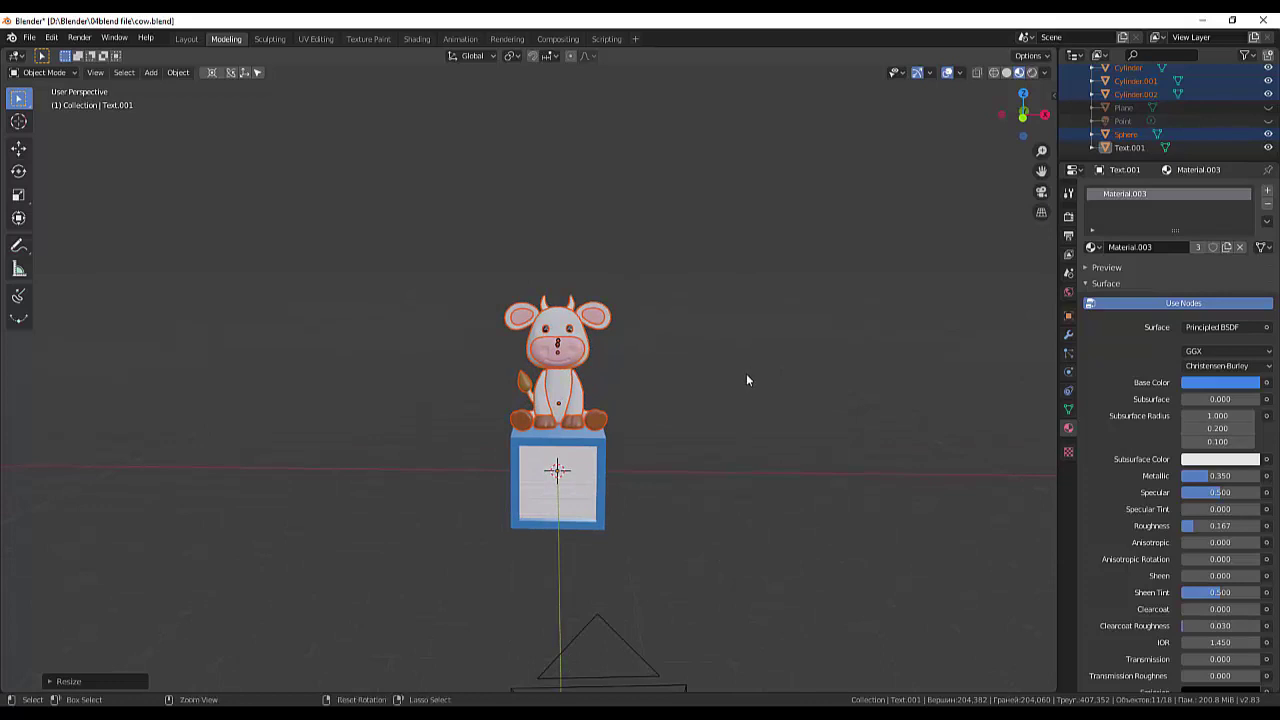
key("ctrl+z")
Deselect everything and orbit to a front view of the cow on the block.
left_click(680, 455)
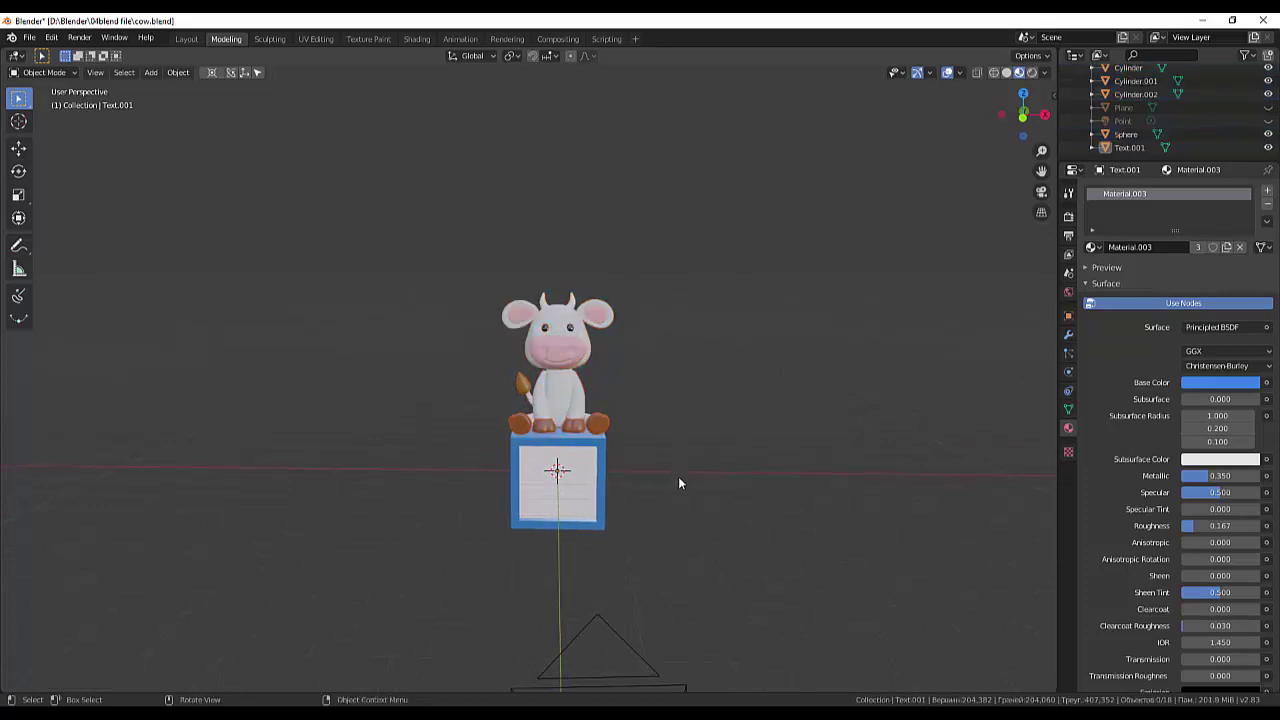
mouse_move(671, 480)
middle_mouse_down()
mouse_move(740, 509)
mouse_move(774, 486)
mouse_move(722, 476)
mouse_move(636, 492)
middle_mouse_up()
left_click(557, 492)
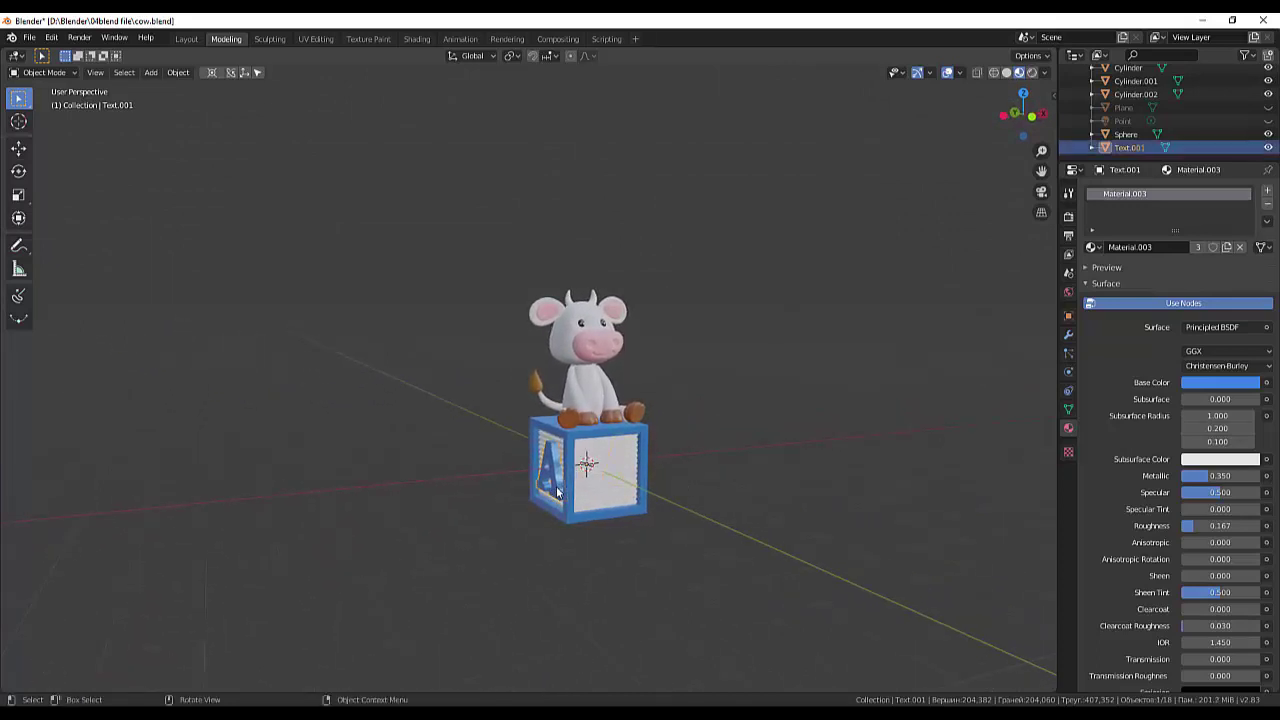
left_click(806, 454)
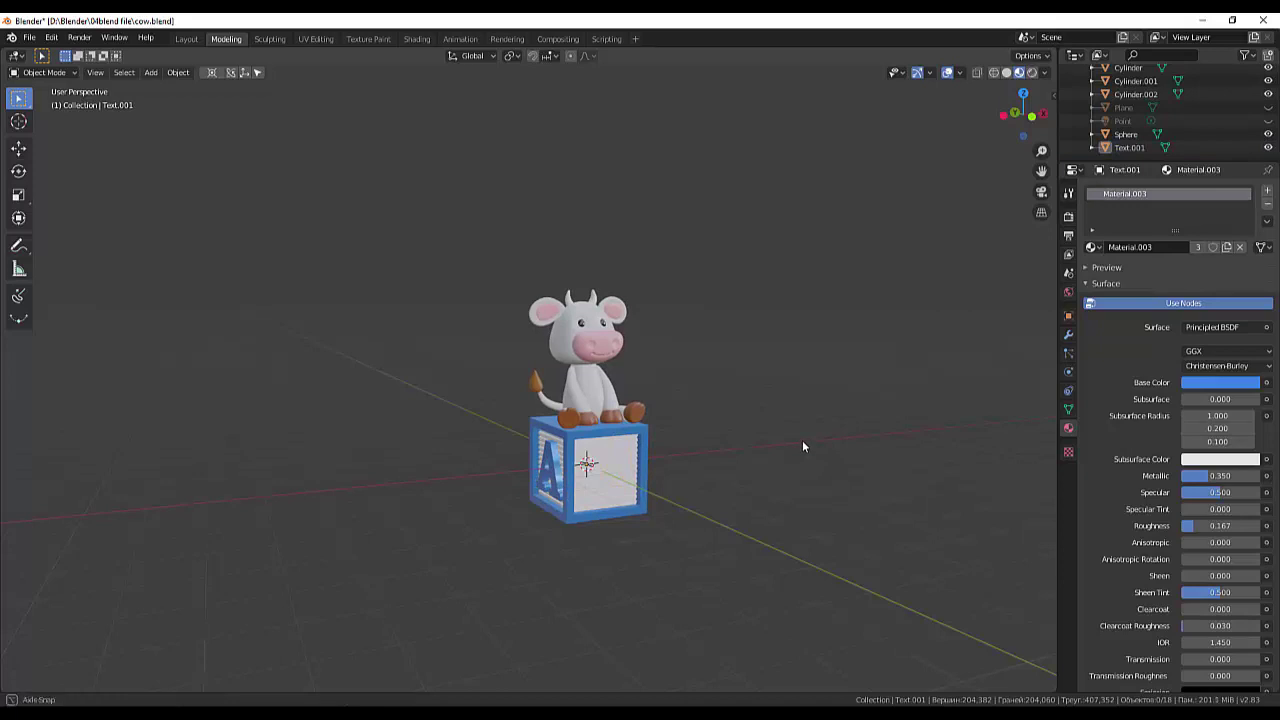
middle_click_drag(802, 441, 760, 427)
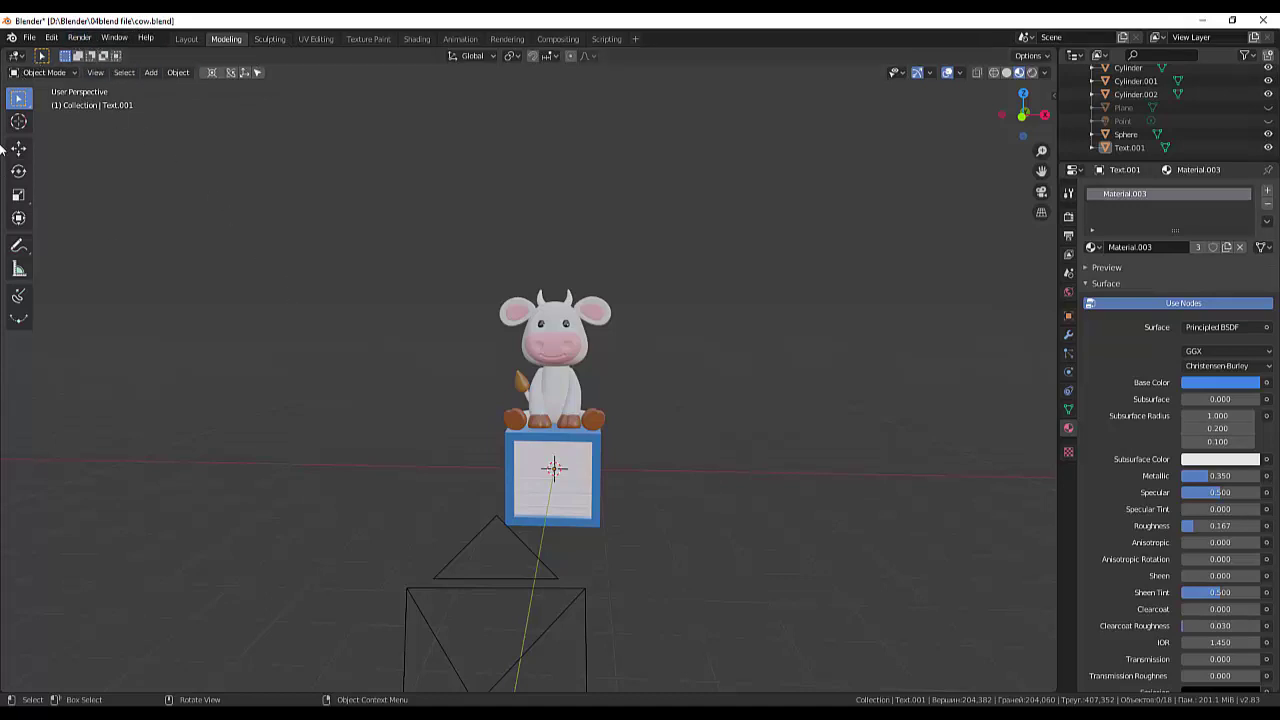
Add a Text object, move it above the cow and rotate it upright around X.
key("shift+a")
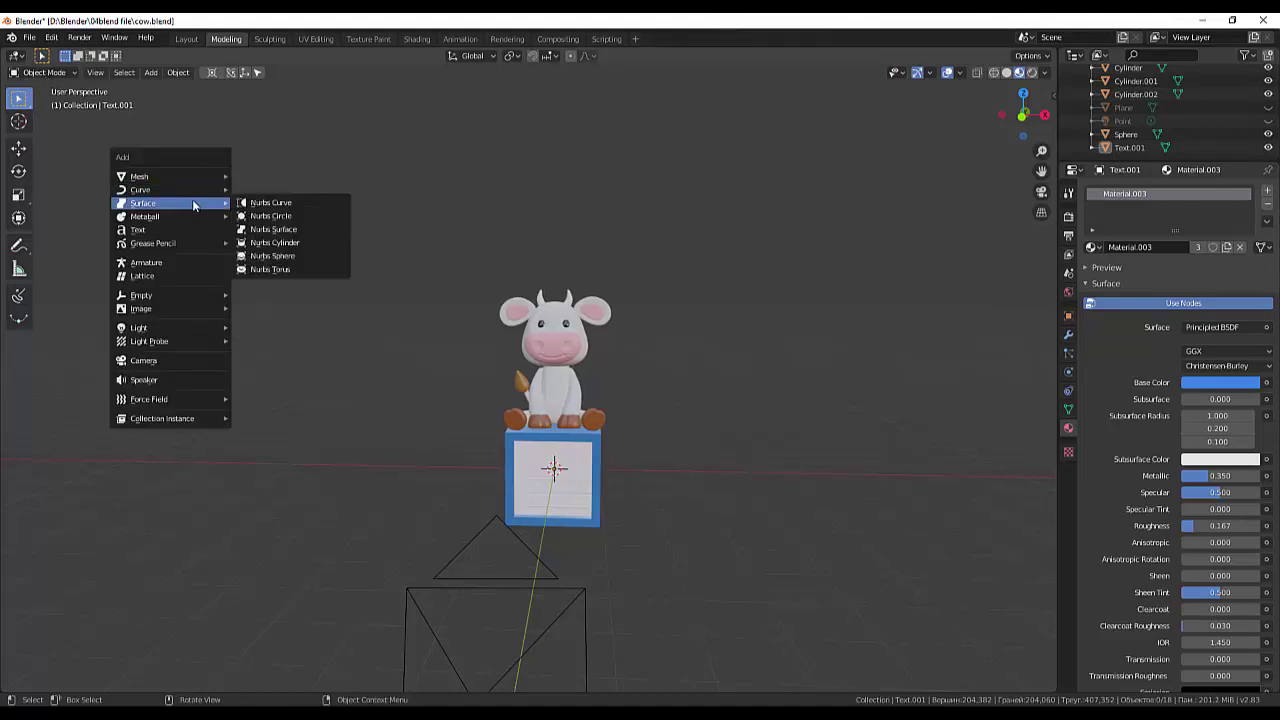
left_click(146, 231)
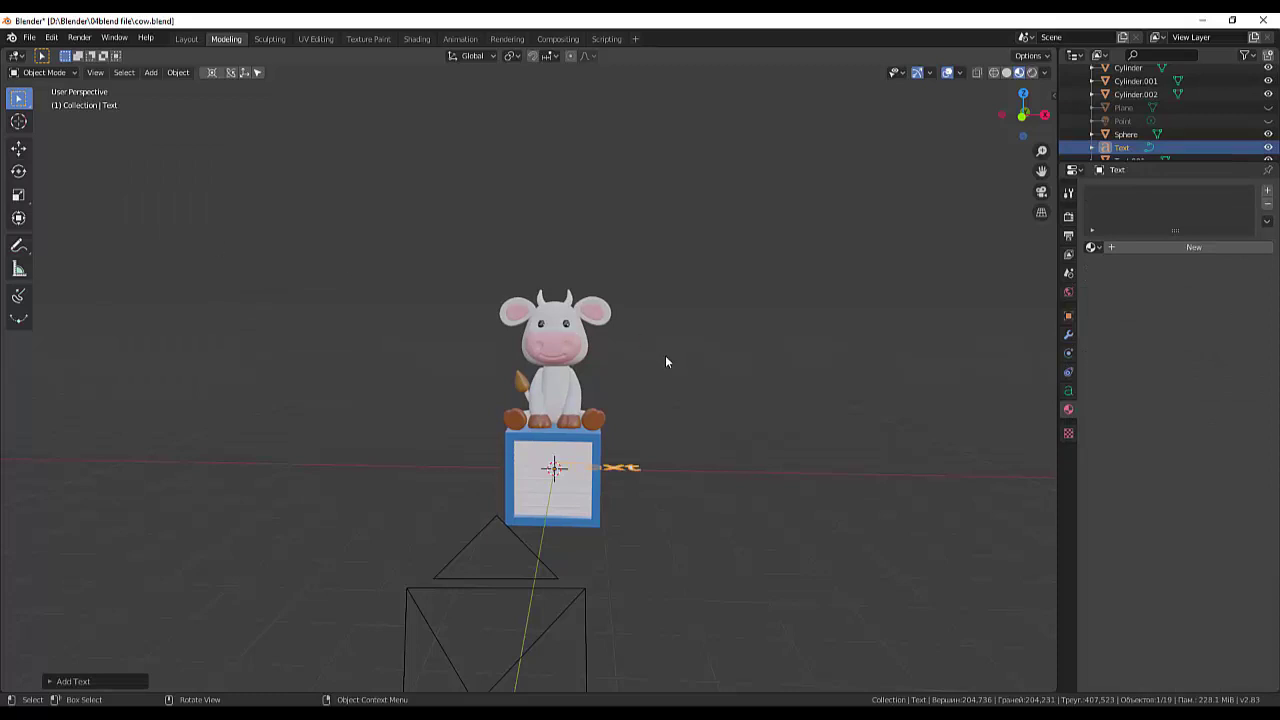
mouse_move(666, 362)
middle_mouse_down()
mouse_move(662, 426)
mouse_move(643, 437)
middle_mouse_up()
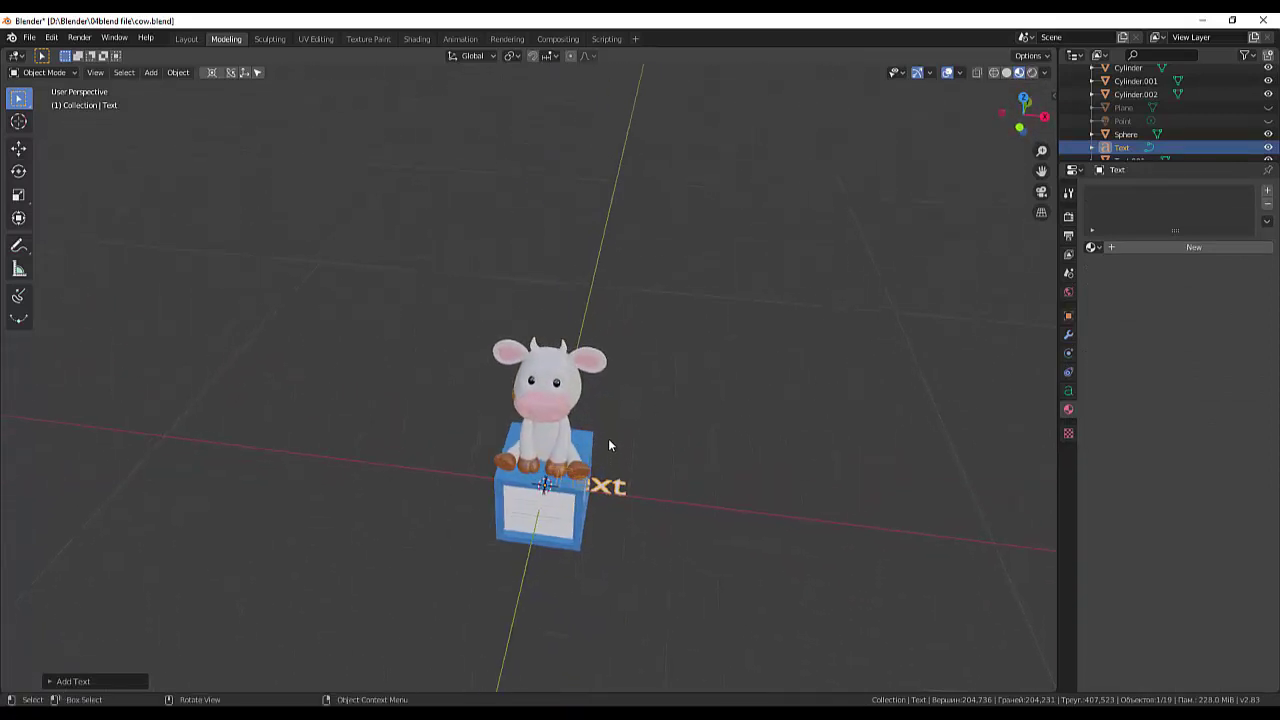
key("g")
left_click(612, 225)
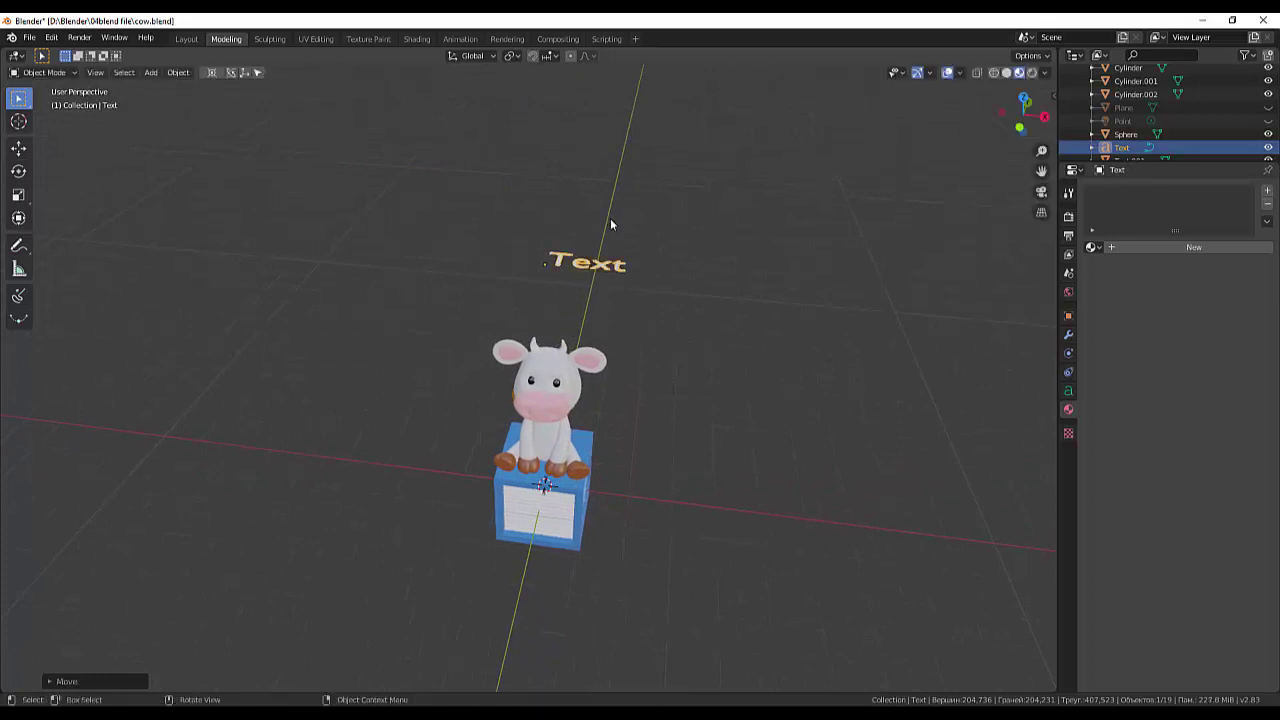
key("r")
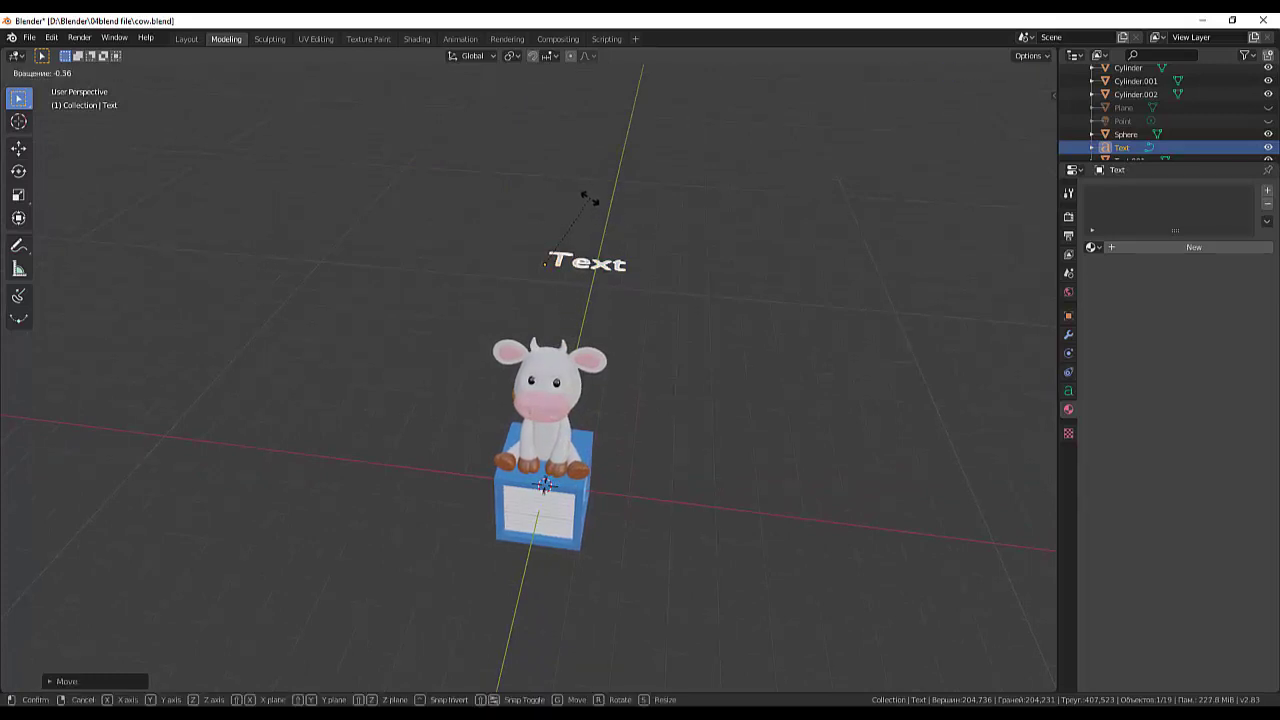
key("x")
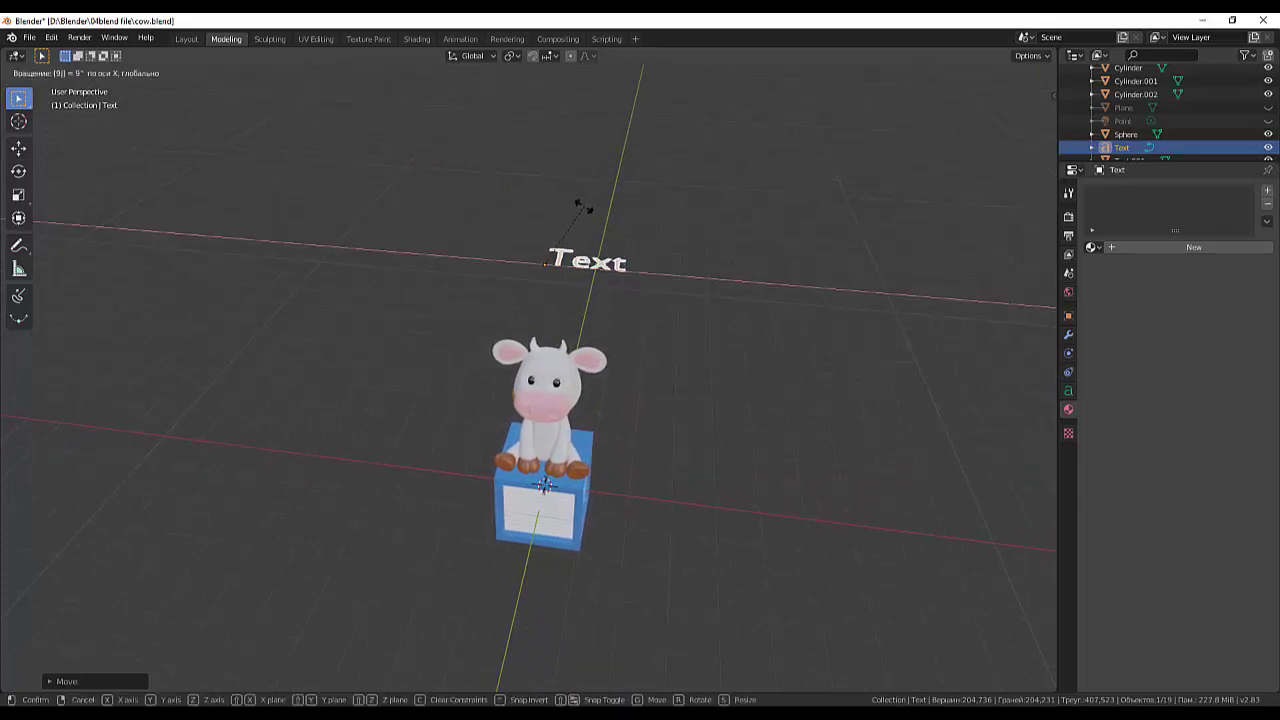
left_click(582, 212)
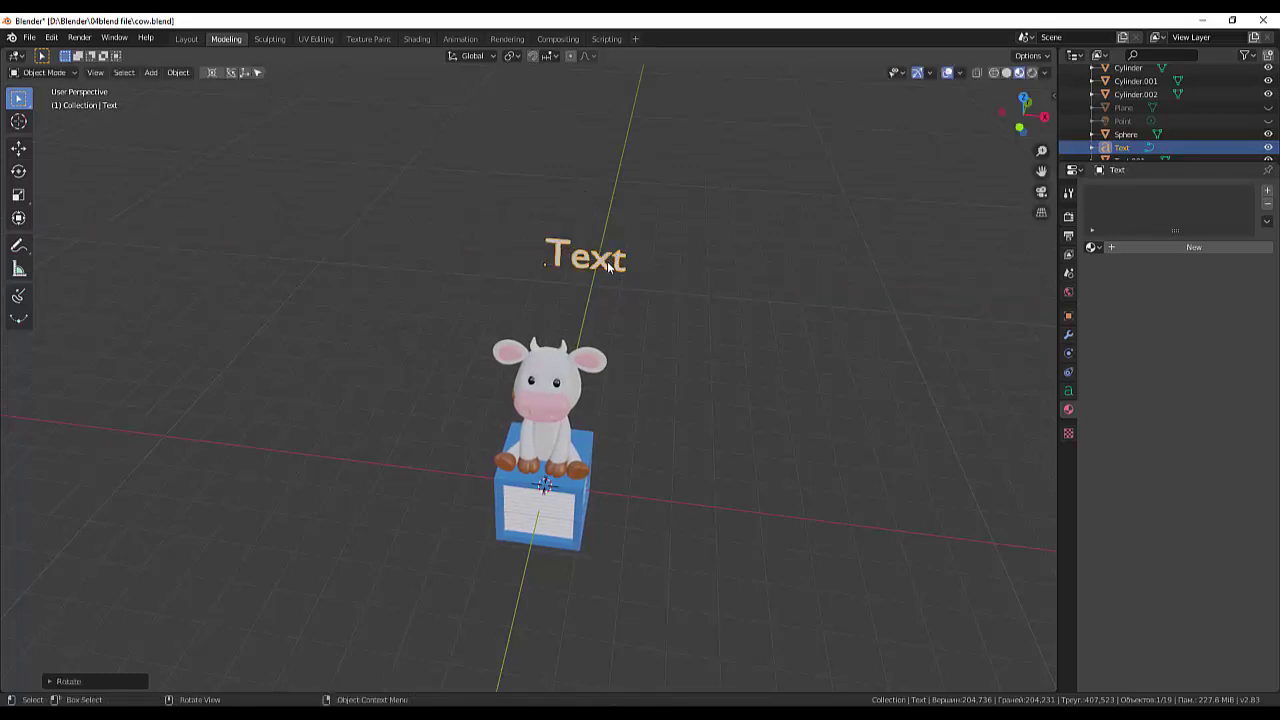
In Edit Mode, delete the word 'Text' and type 'd' instead.
left_click(30, 74)
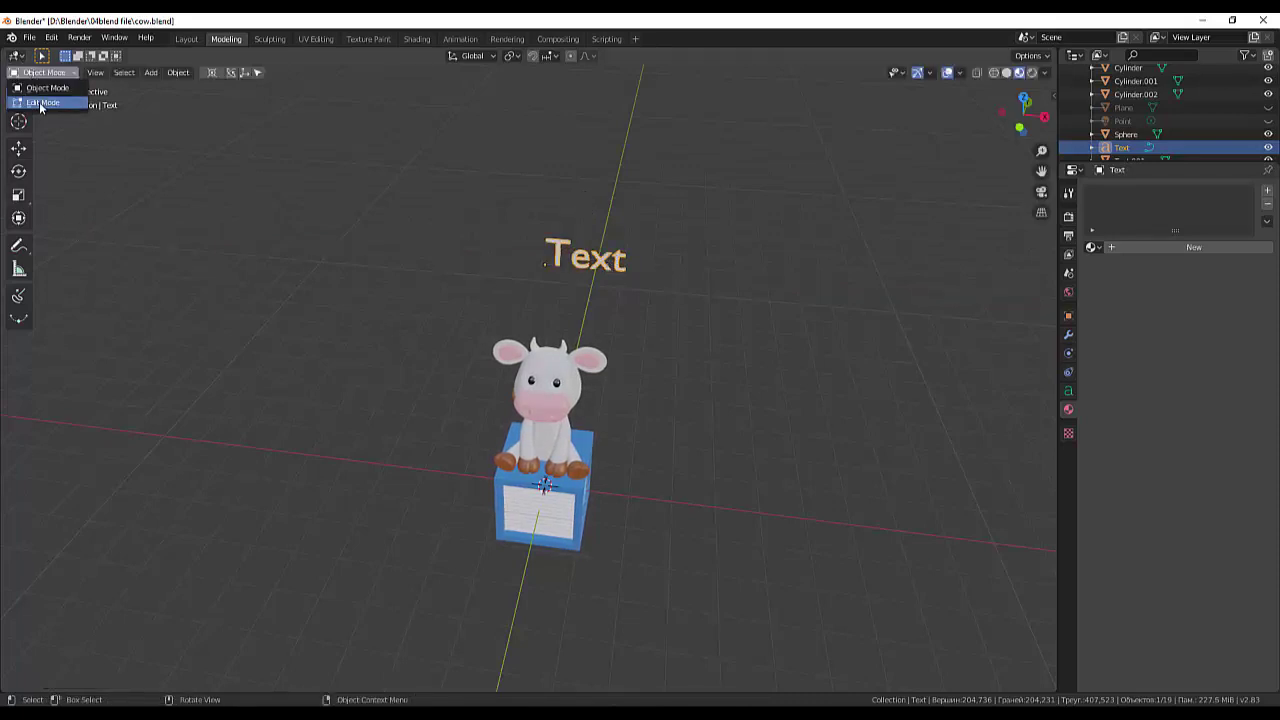
left_click(40, 104)
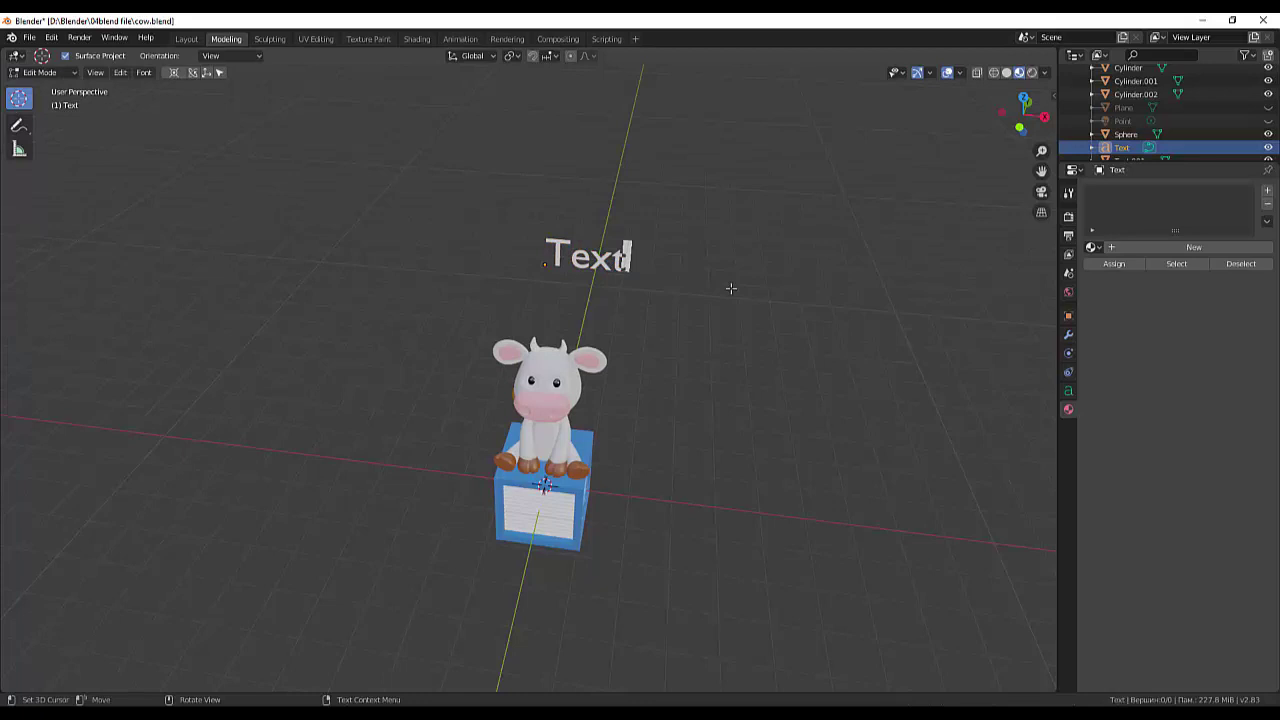
key("BackSpace")
key("BackSpace")
key("BackSpace")
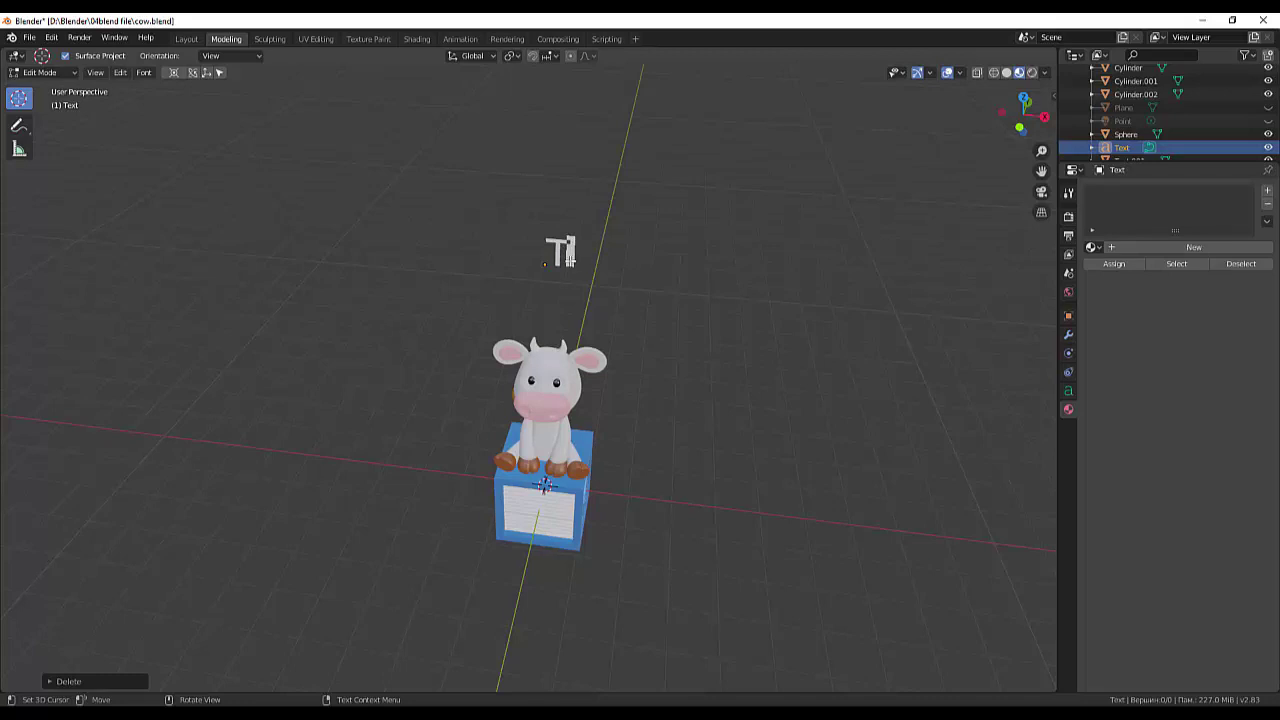
type("s")
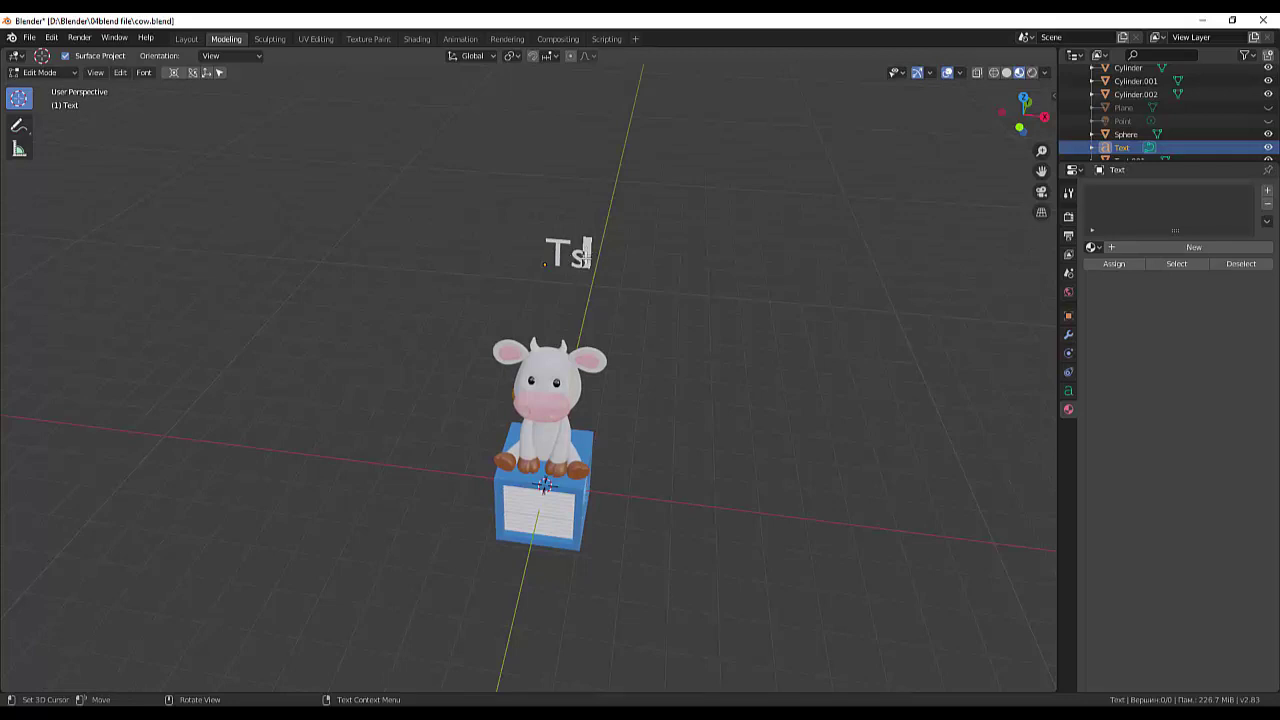
key("BackSpace")
key("BackSpace")
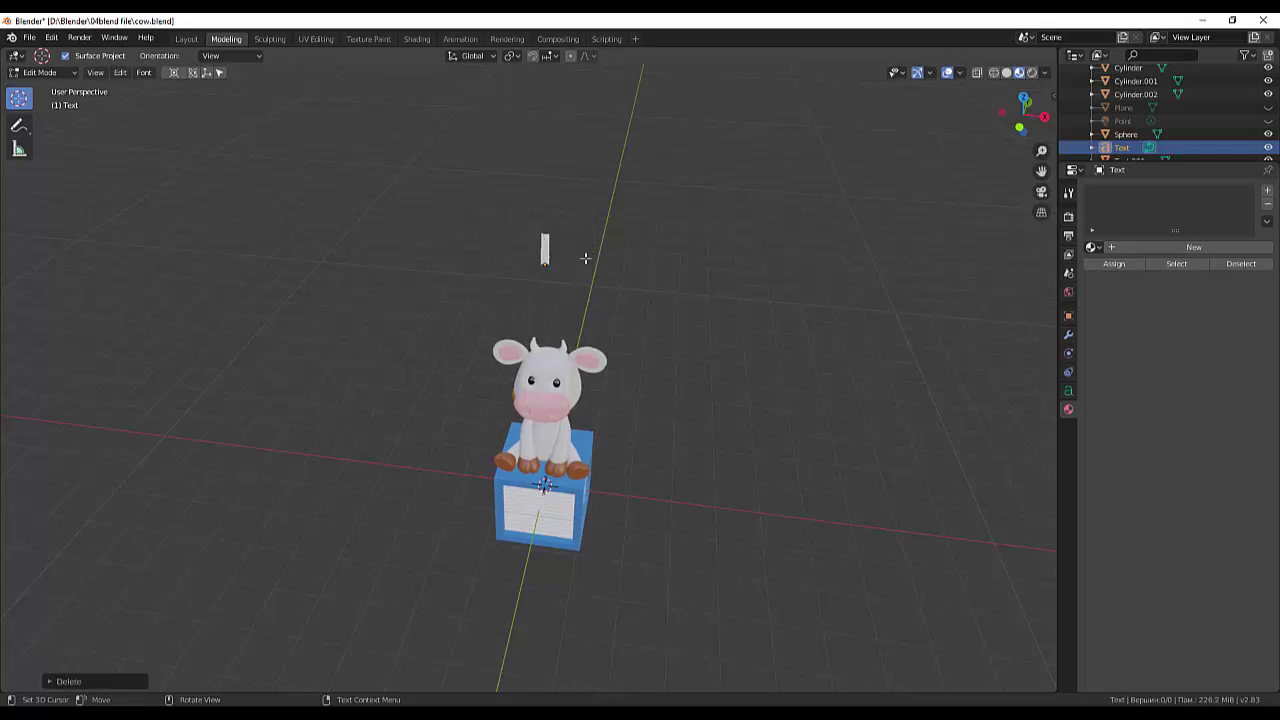
type("d")
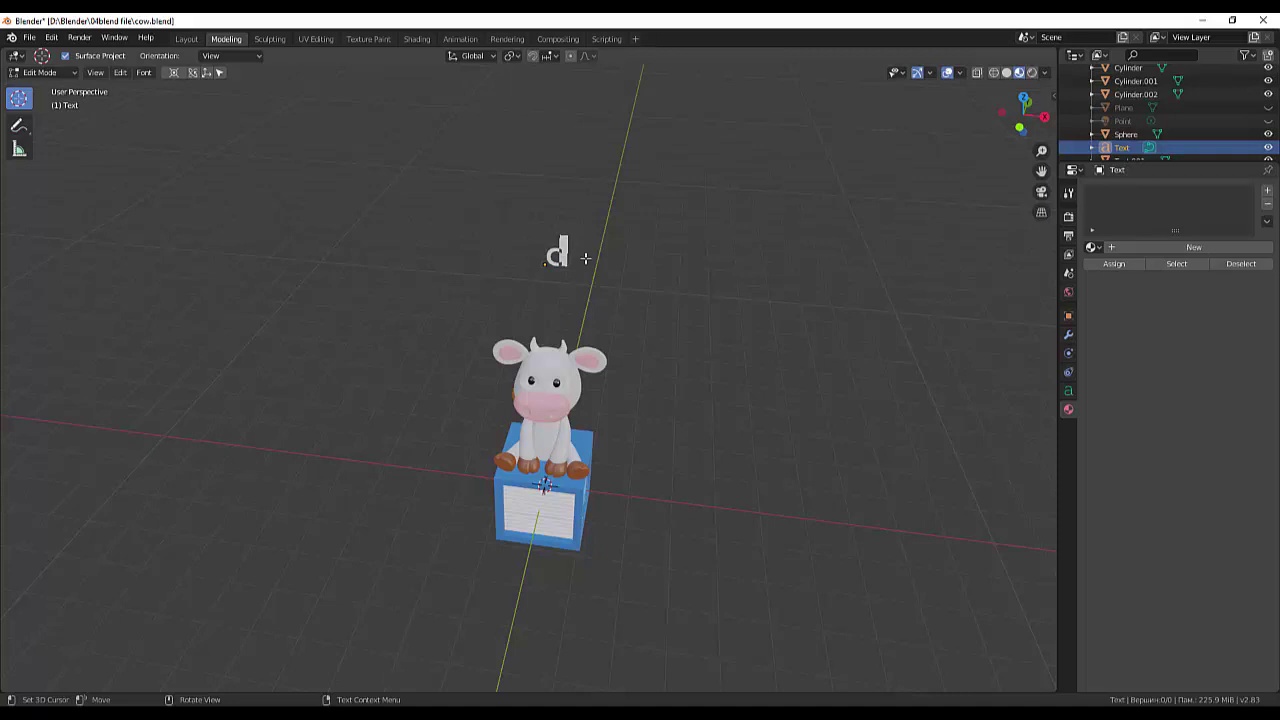
Turn on the transform gizmo and reset the 3D cursor to the world origin.
right_click(606, 298, "shift")
left_click(174, 73)
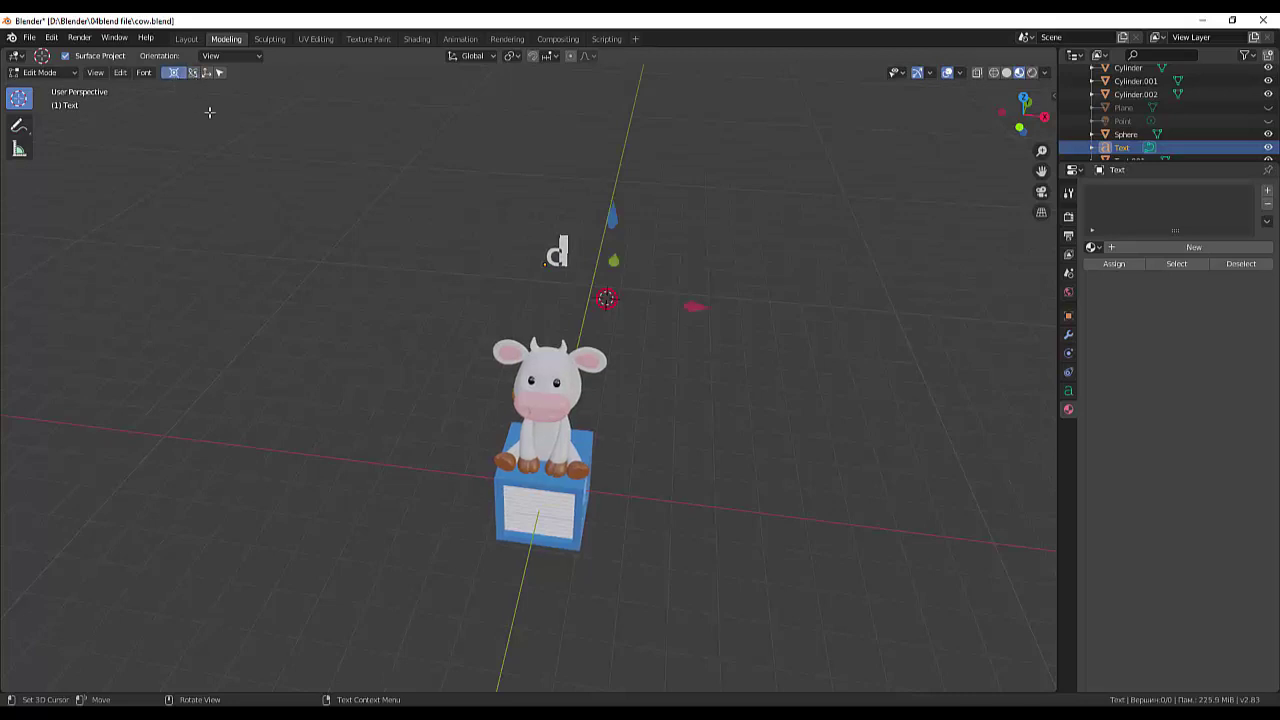
key("shift+c")
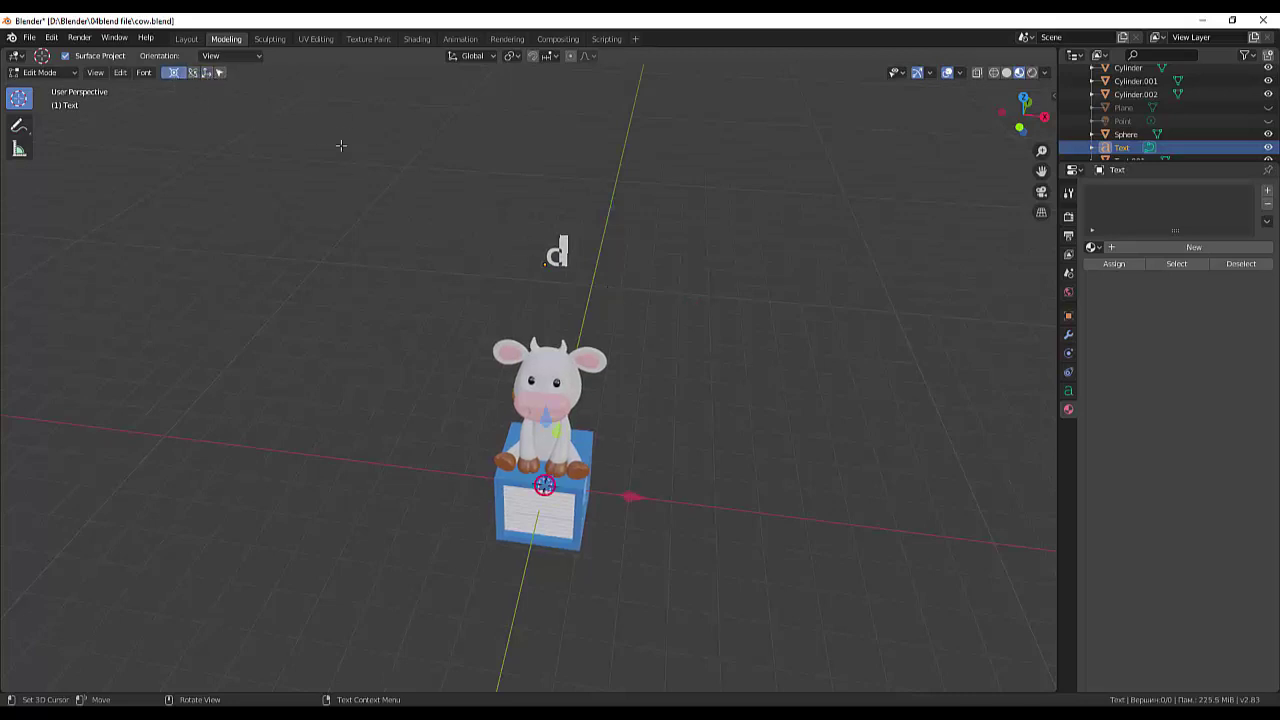
scroll(582, 270, "up", 3)
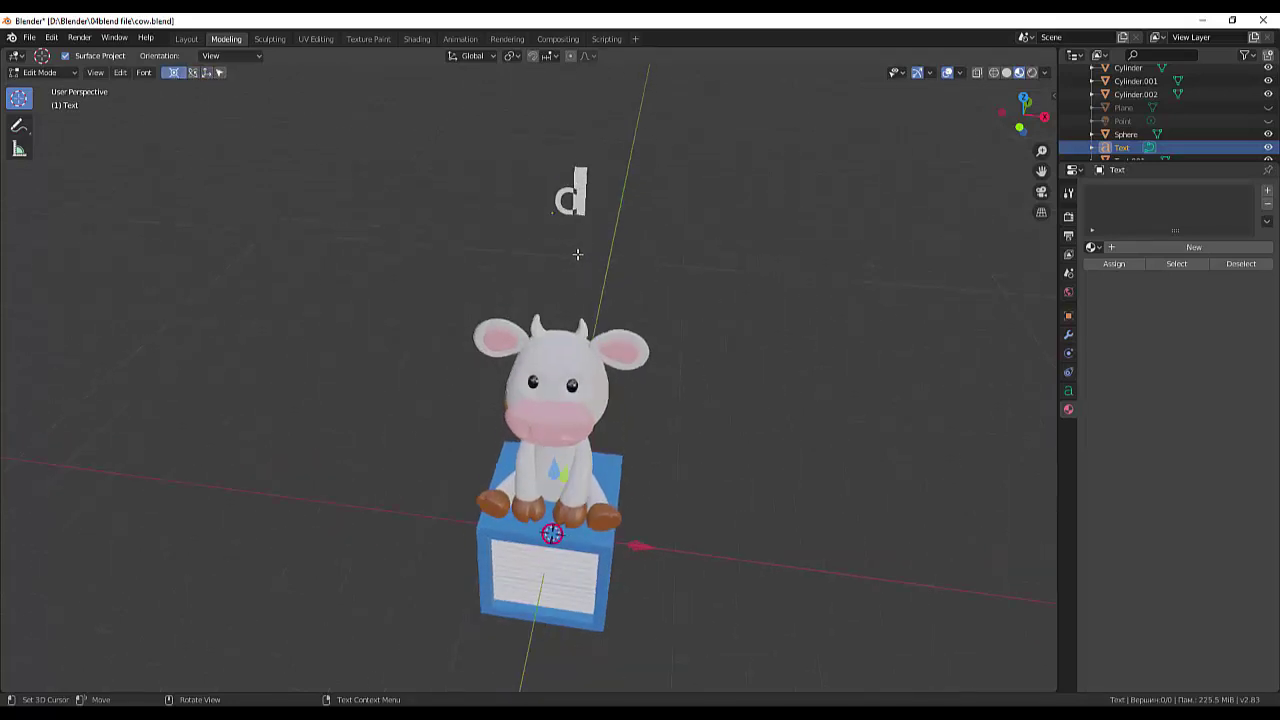
scroll(576, 260, "down", 1)
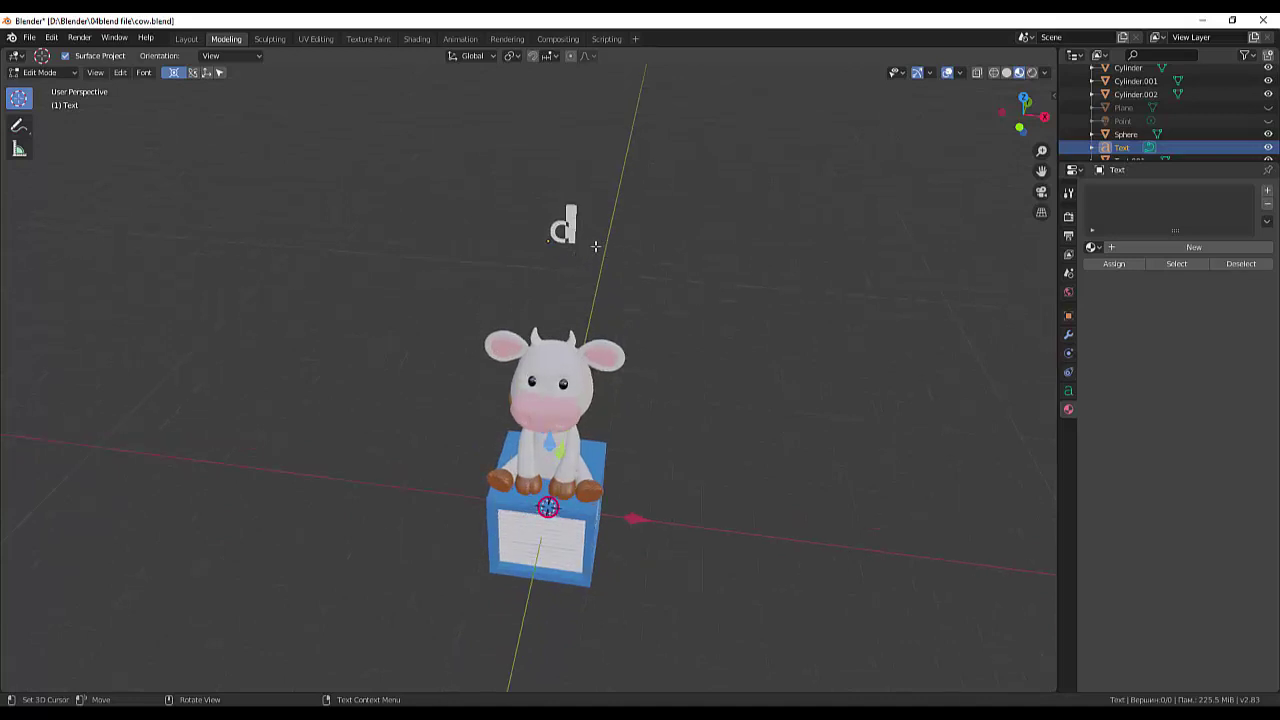
left_click(40, 72)
Back in Object Mode, scale the floating text up several times larger.
left_click(40, 88)
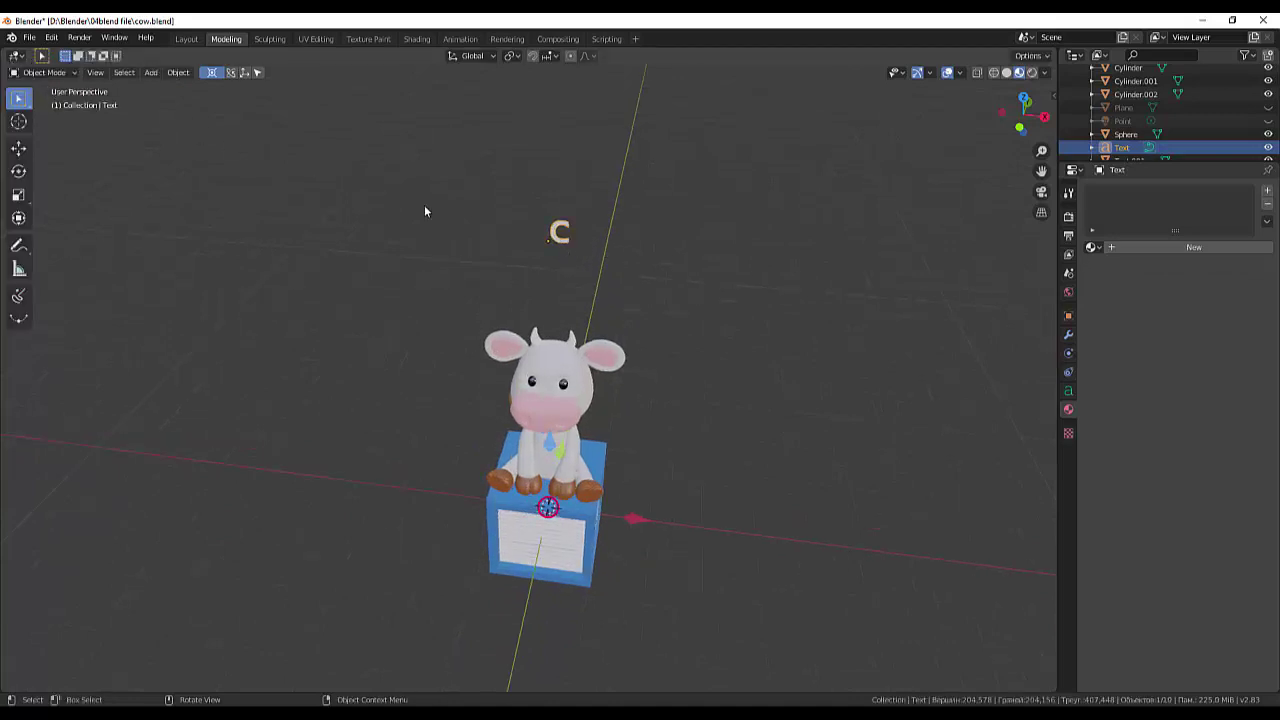
mouse_move(424, 211)
middle_mouse_down()
mouse_move(513, 222)
mouse_move(612, 276)
middle_mouse_up()
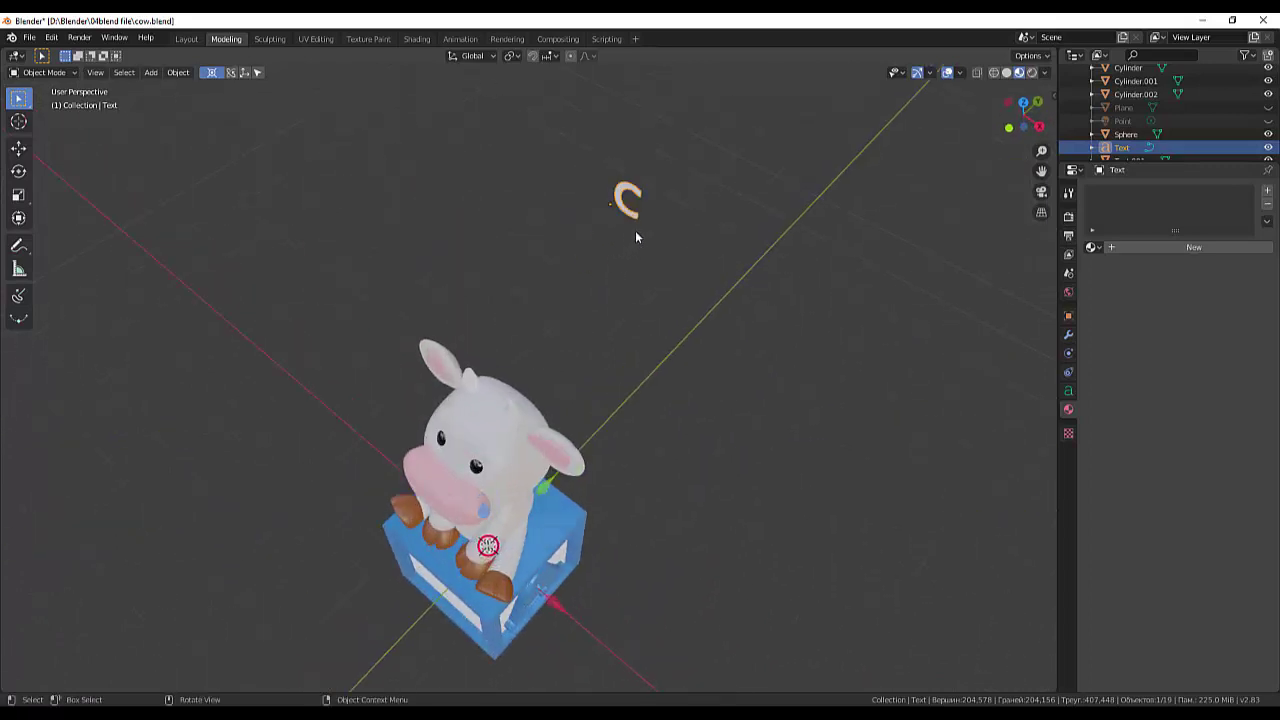
key("s")
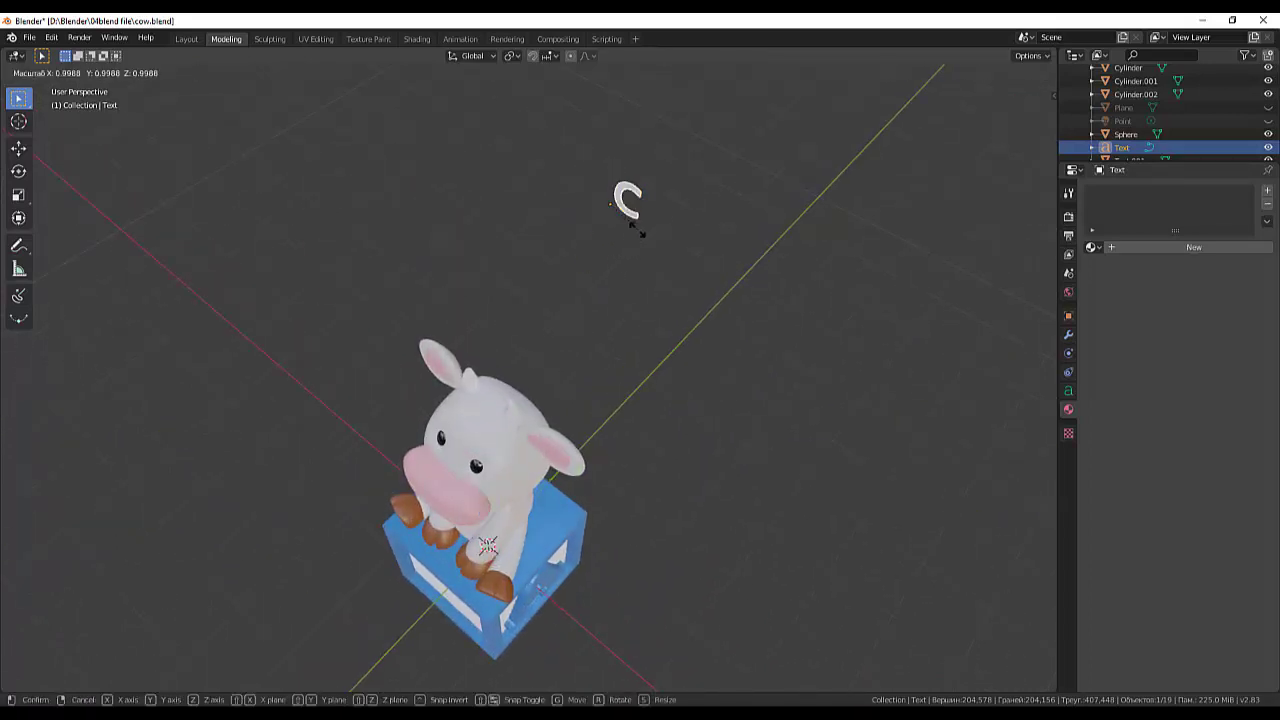
left_click(757, 203)
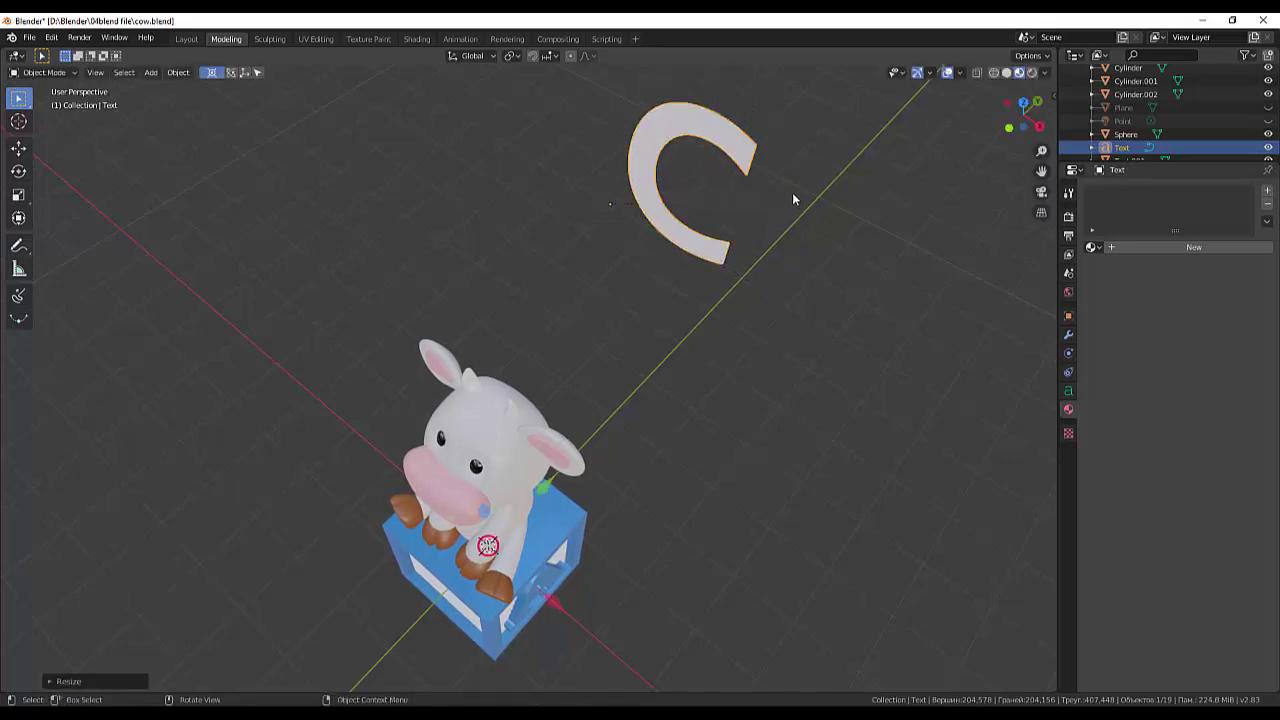
mouse_move(792, 192)
middle_mouse_down()
mouse_move(688, 109)
mouse_move(683, 169)
mouse_move(722, 190)
middle_mouse_up()
scroll(690, 115, "up", 2)
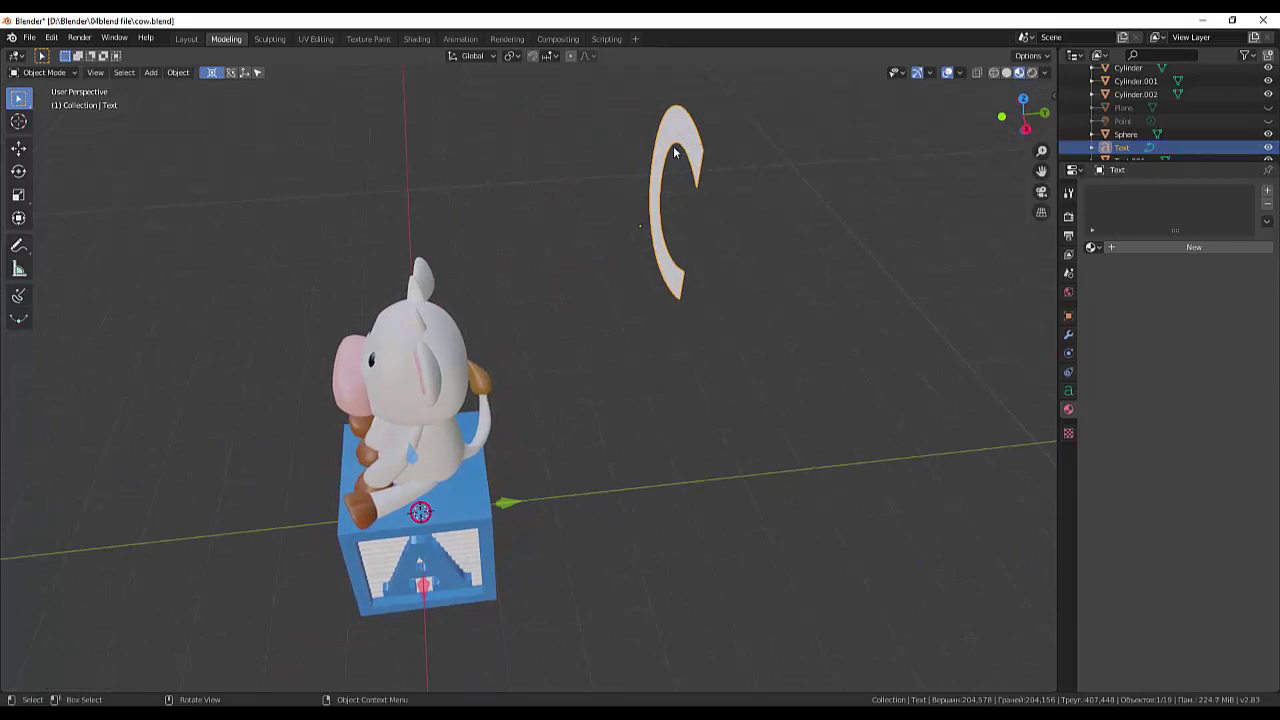
mouse_move(742, 170)
middle_mouse_down()
mouse_move(659, 168)
mouse_move(718, 114)
middle_mouse_up()
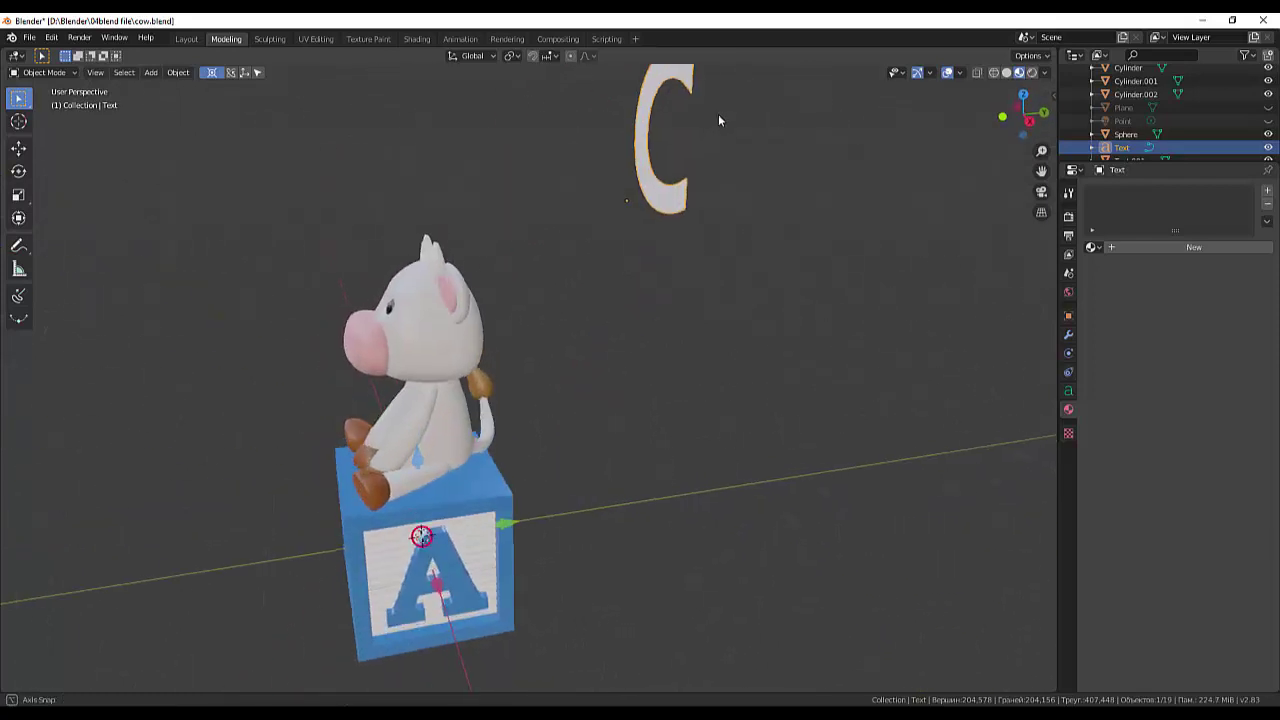
Enter Edit Mode on the text and snap the 3D cursor back to the world origin.
left_click(43, 76)
left_click(46, 100)
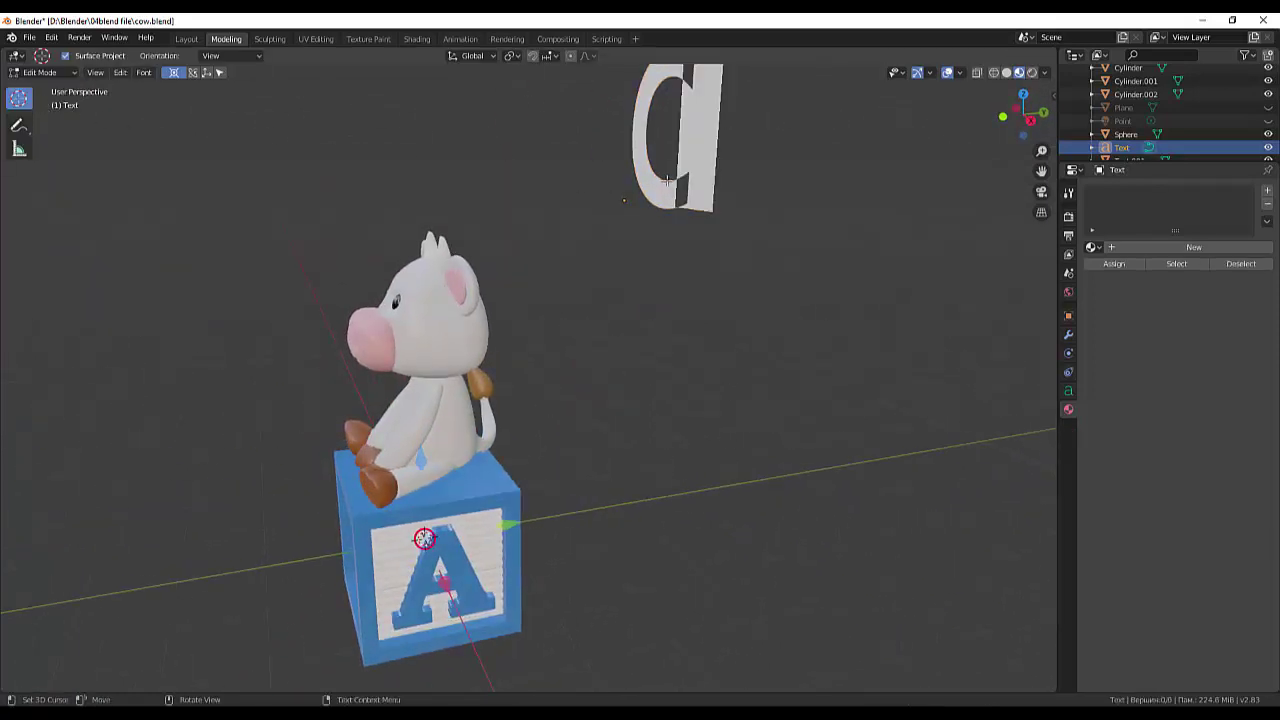
middle_click_drag(667, 180, 622, 247)
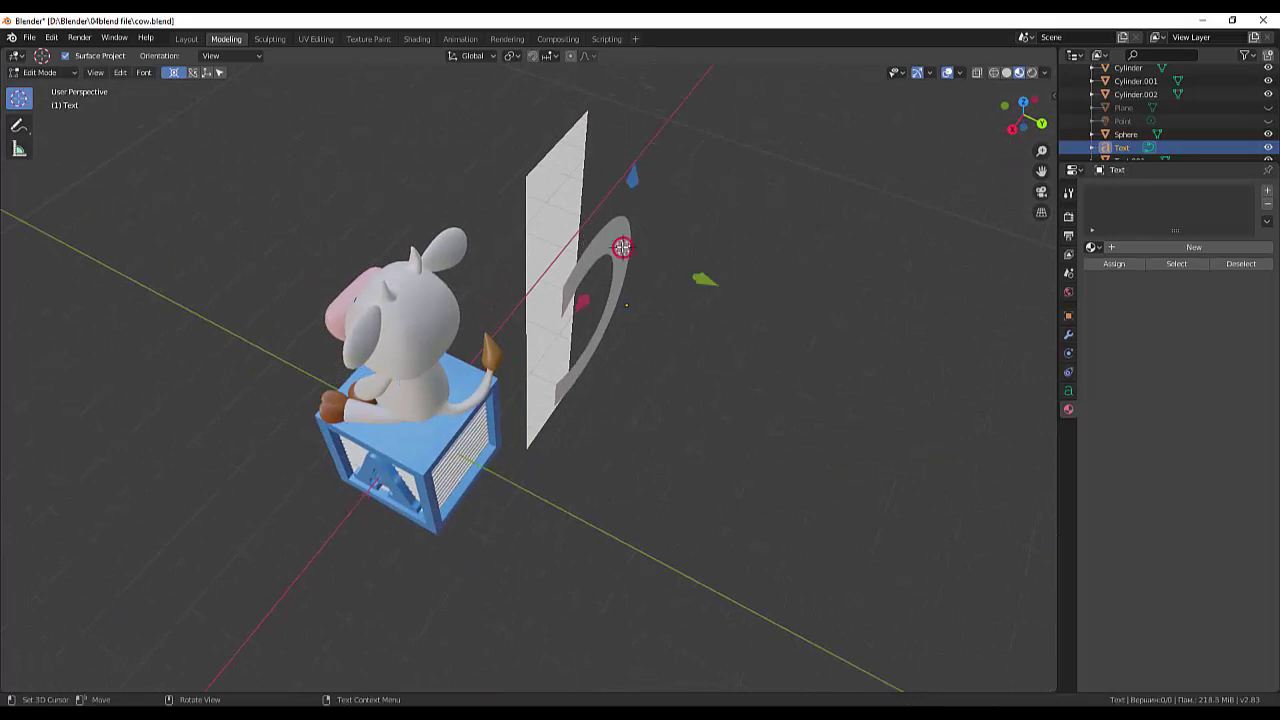
left_click(776, 294)
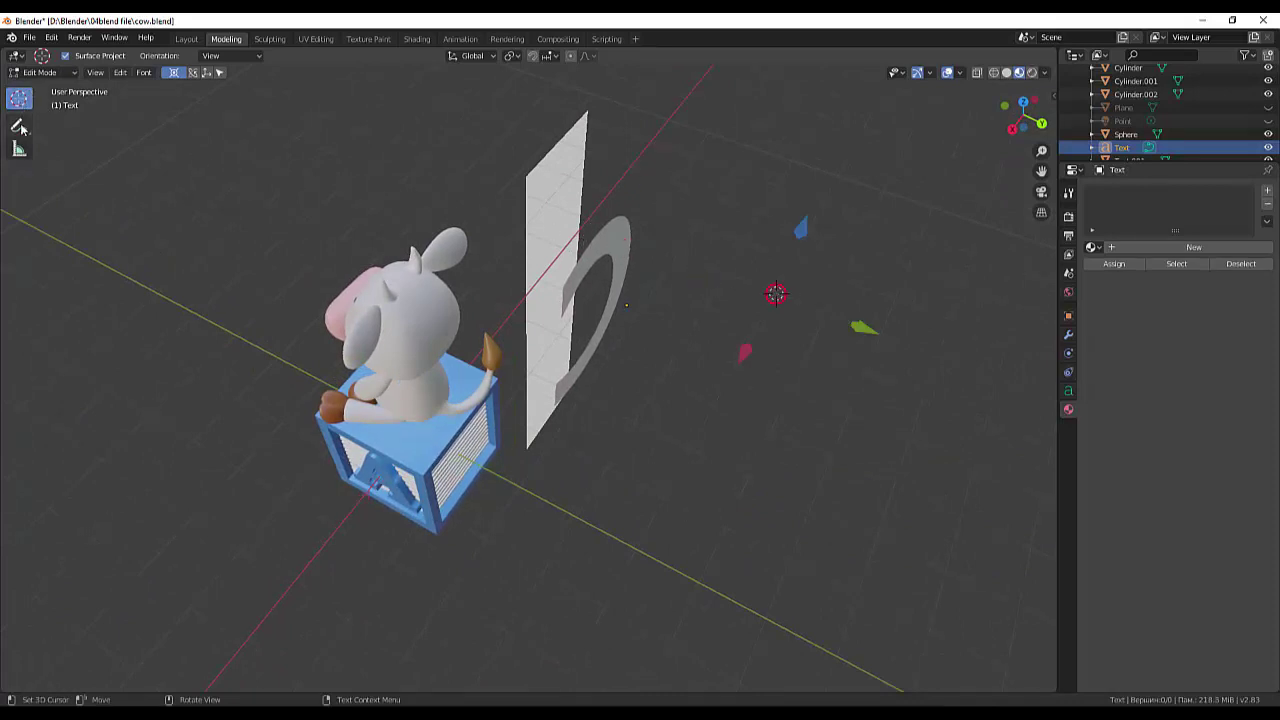
key("shift+s")
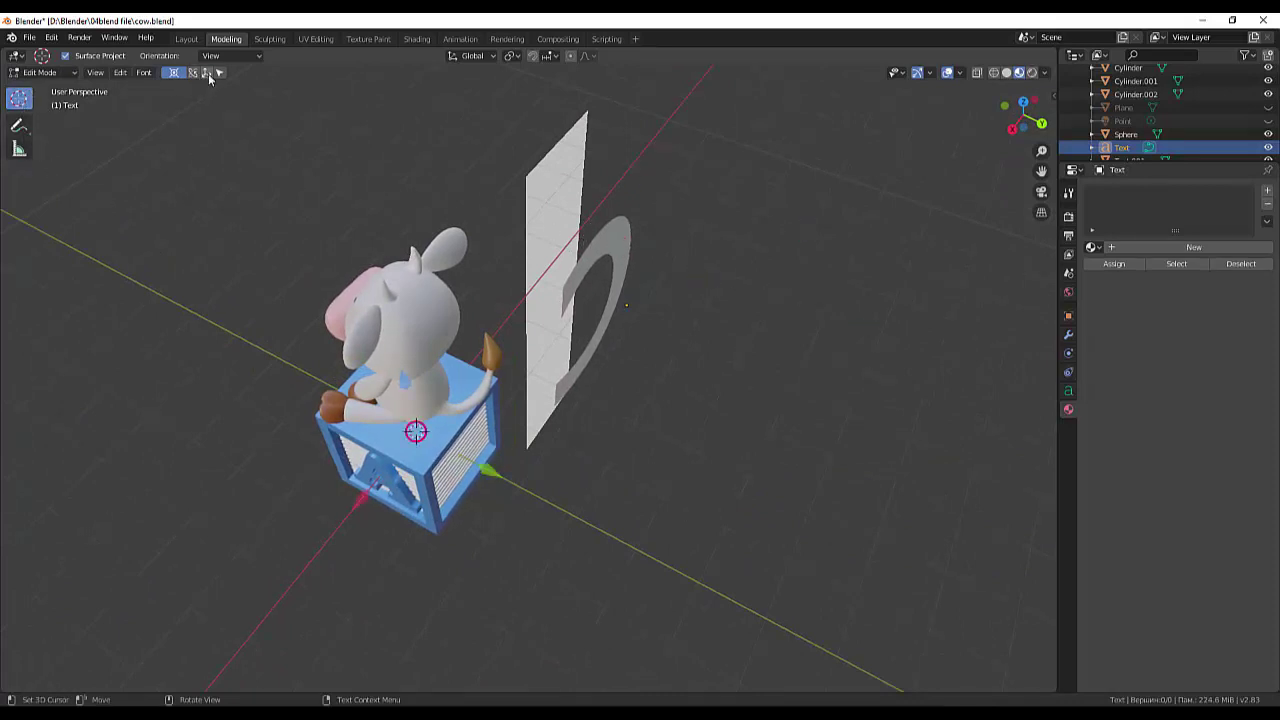
type("D")
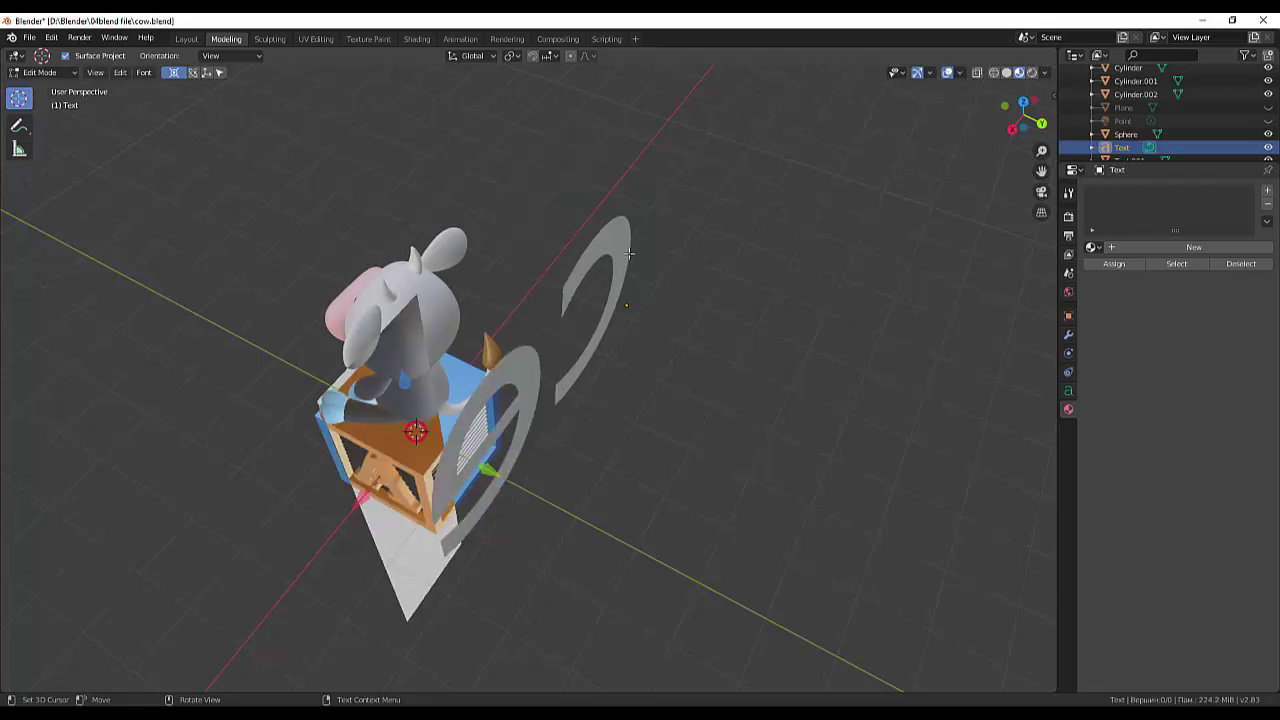
key("BackSpace")
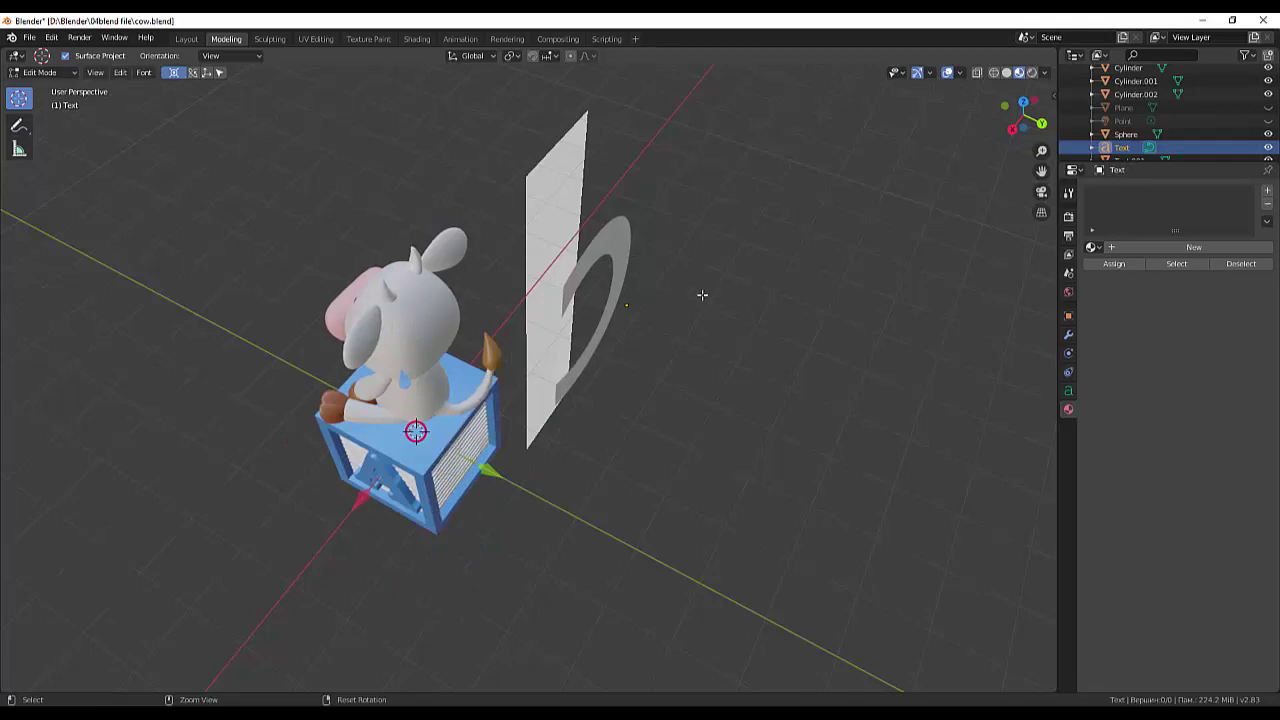
mouse_move(710, 291)
middle_mouse_down()
mouse_move(794, 283)
mouse_move(837, 260)
mouse_move(566, 183)
mouse_move(606, 200)
middle_mouse_up()
In Object Mode, expand Font in the text's data properties and browse for a Regular font.
mouse_move(737, 171)
middle_mouse_down()
mouse_move(707, 203)
mouse_move(708, 326)
middle_mouse_up()
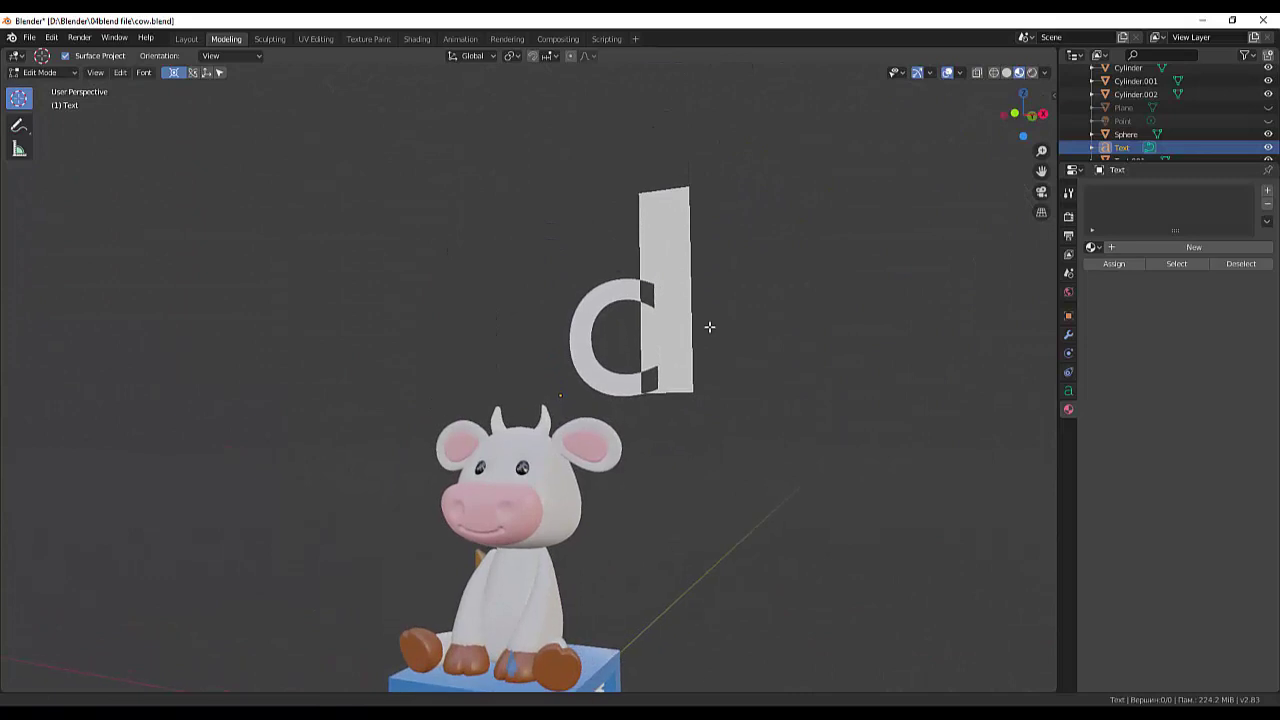
left_click(1116, 268)
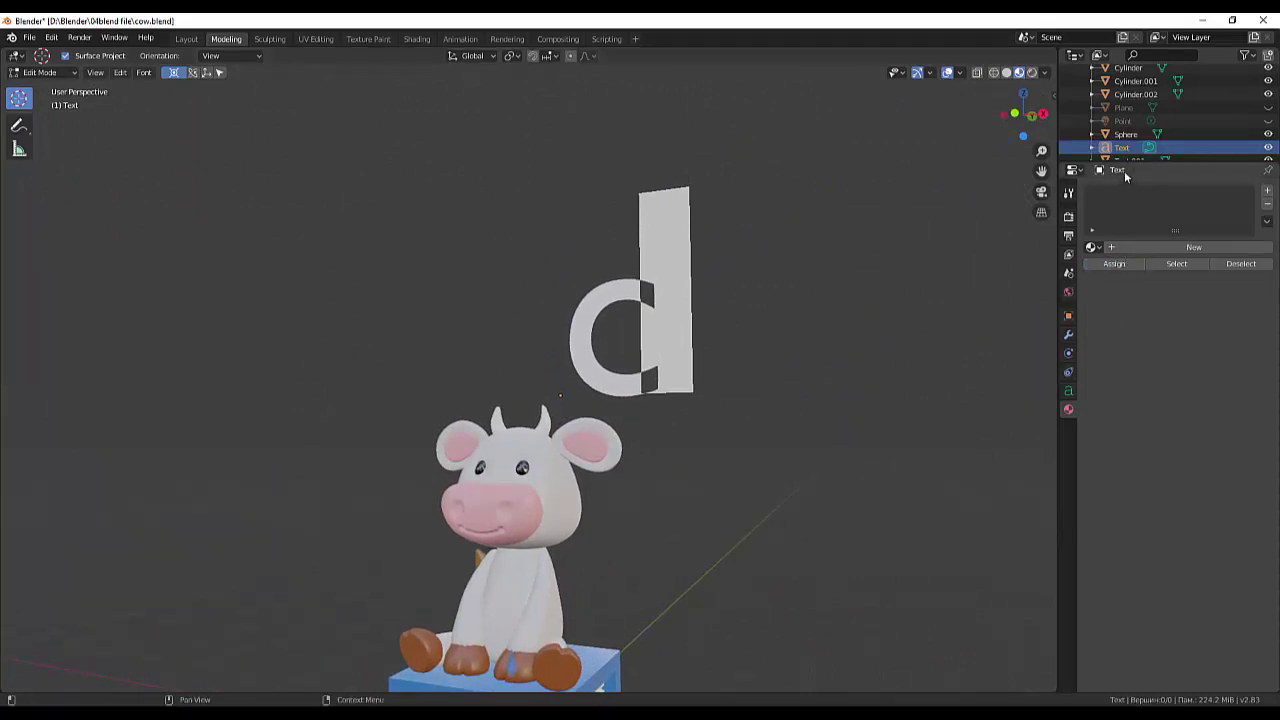
left_click(40, 72)
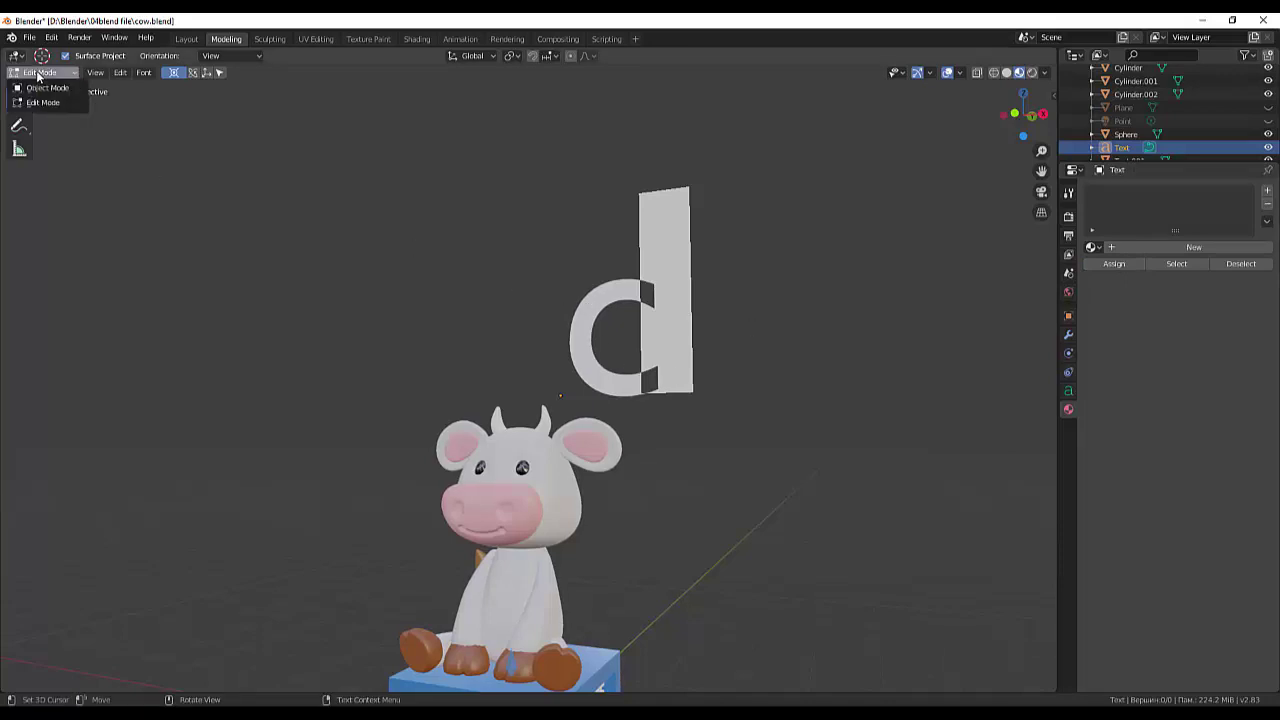
left_click(40, 86)
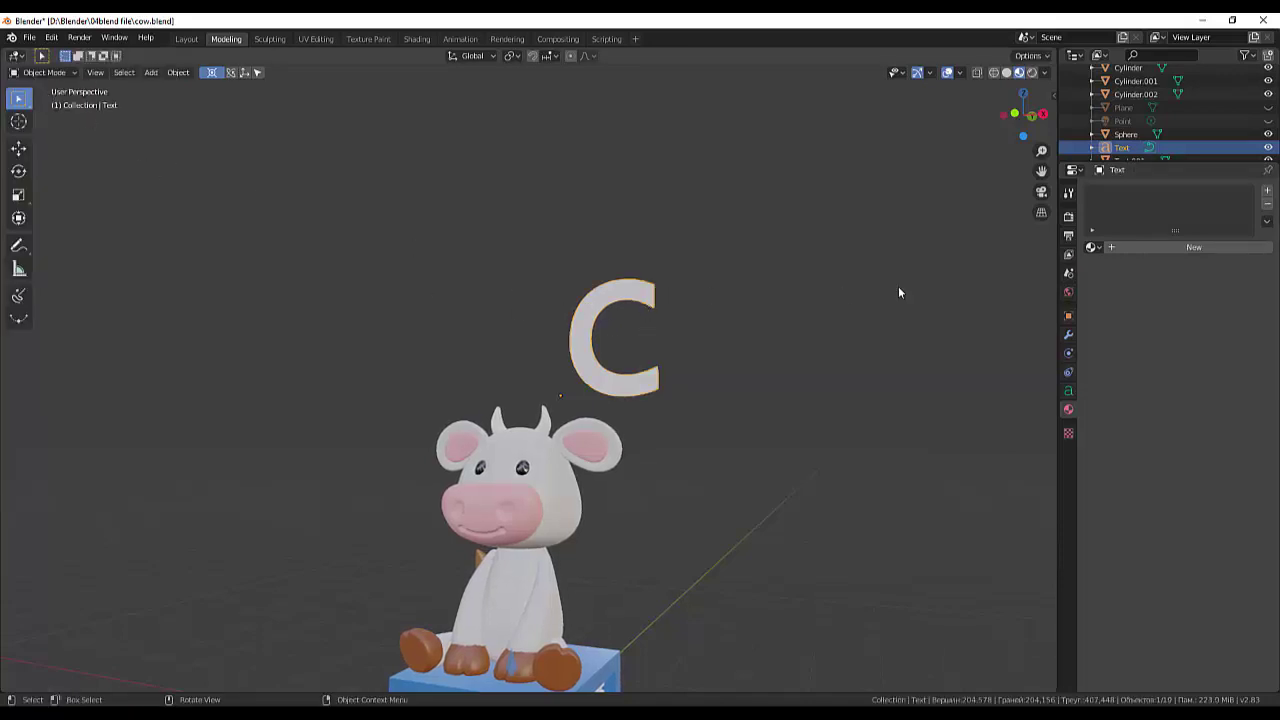
left_click(1068, 392)
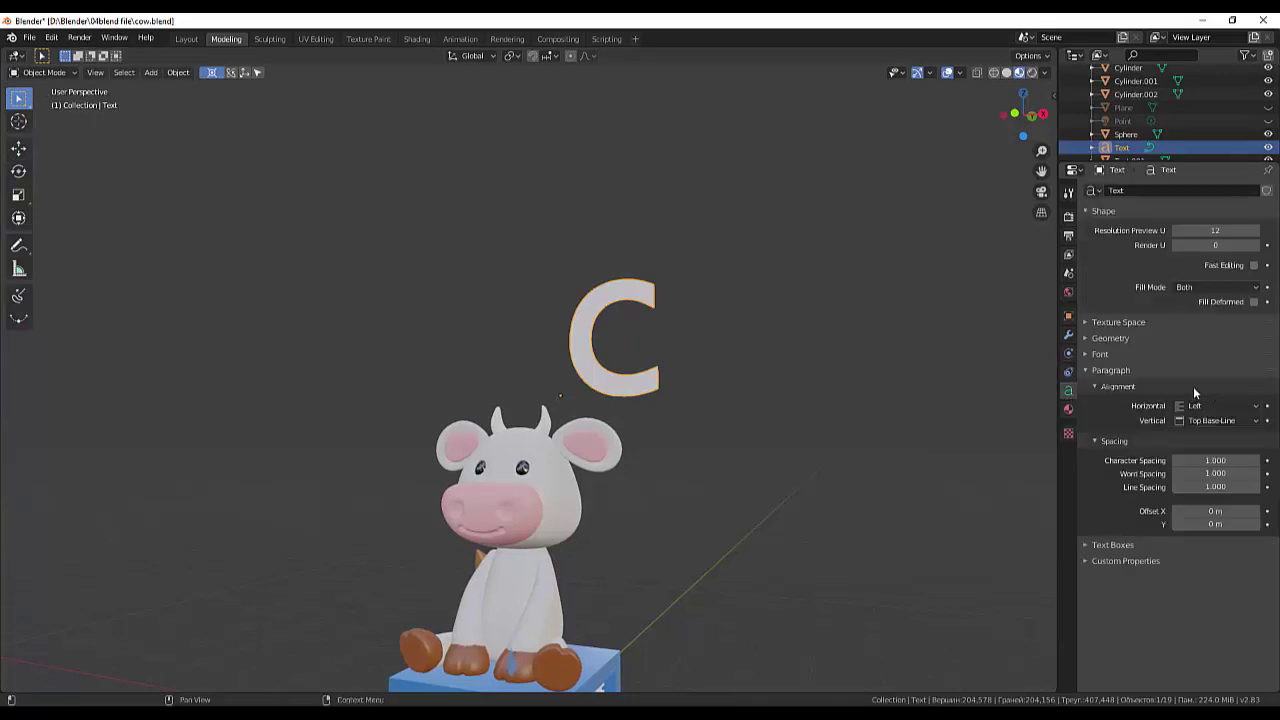
left_click(1095, 356)
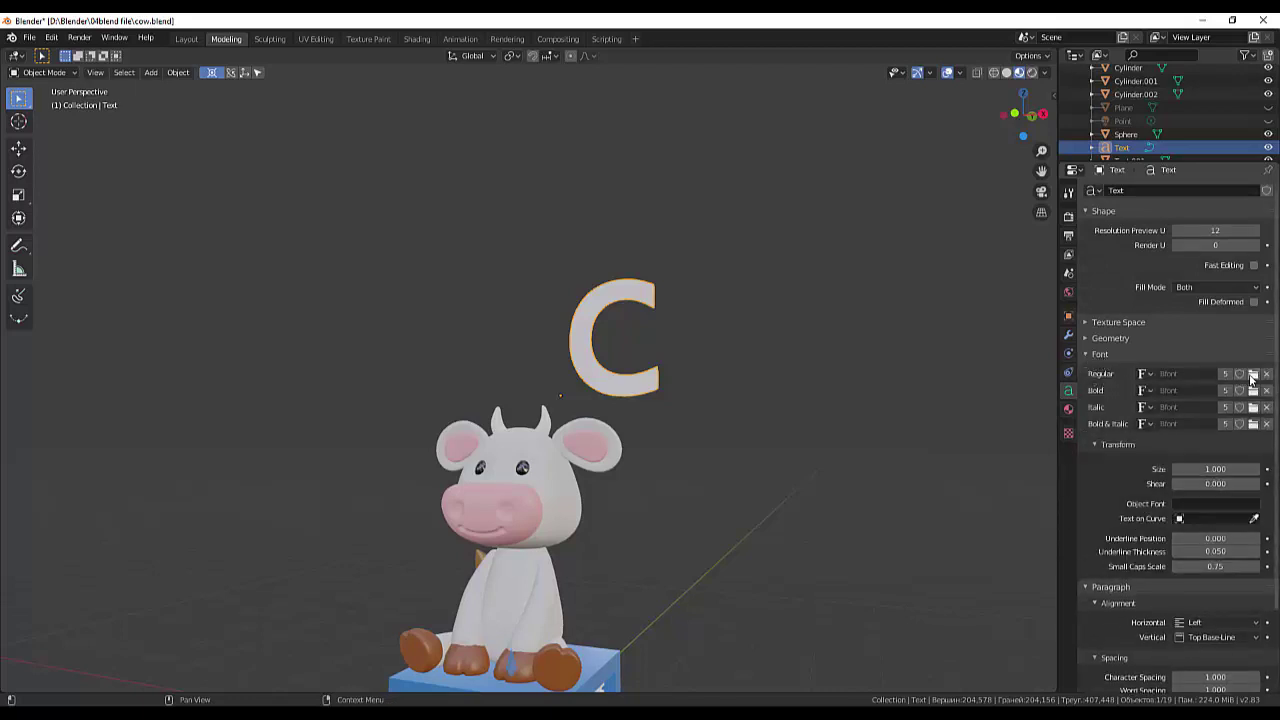
left_click(1254, 376)
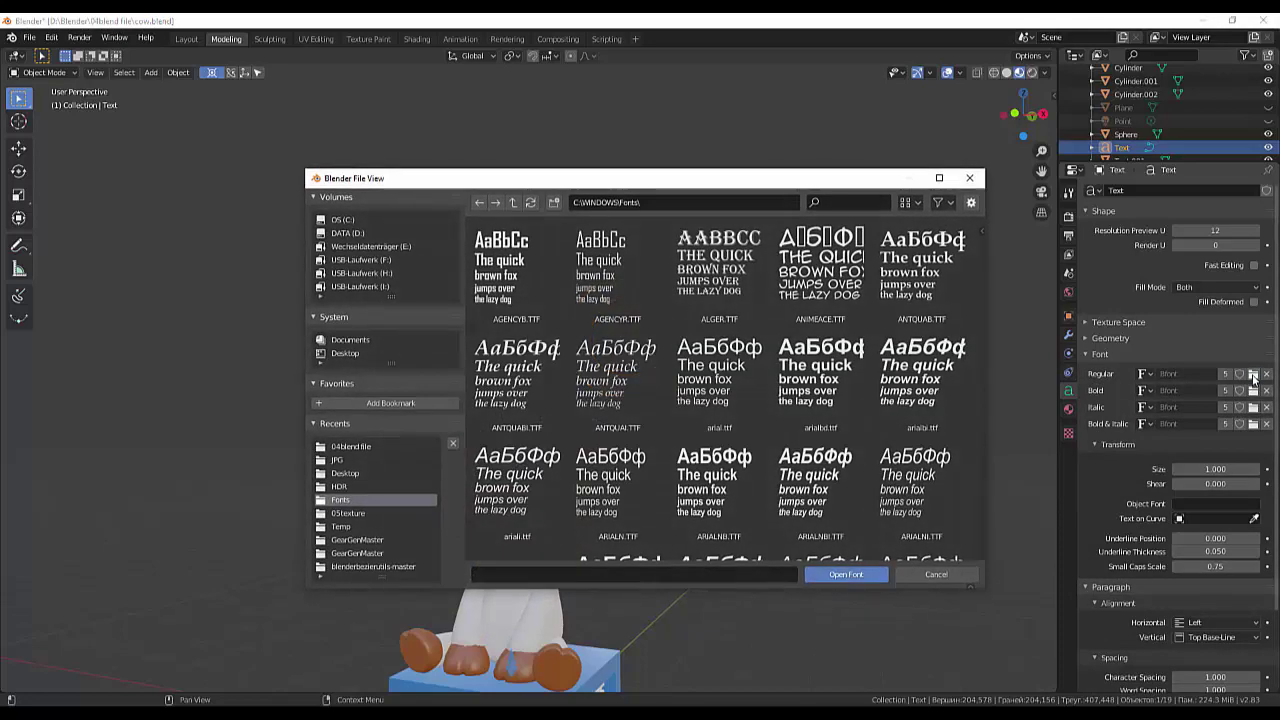
Find BOOKOSB.TTF in C:\WINDOWS\Fonts and load it as the text's Regular font.
scroll(618, 398, "down", 2)
scroll(634, 398, "down", 1)
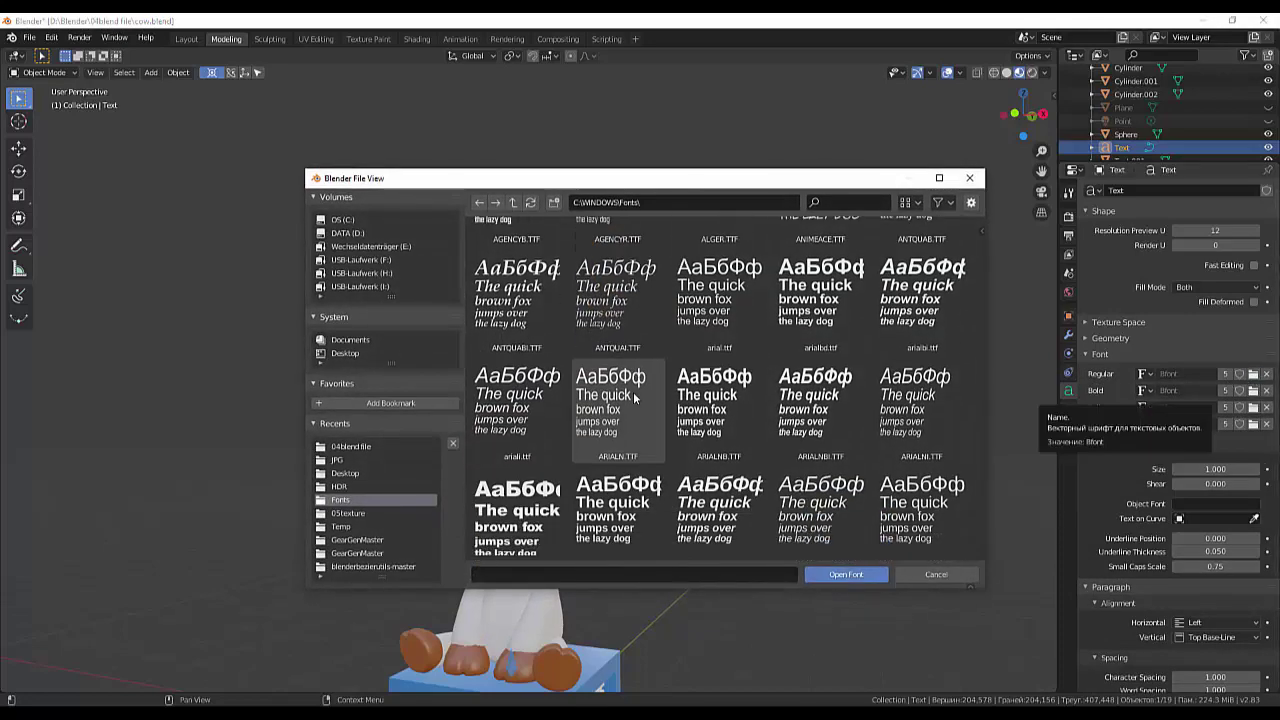
scroll(634, 398, "down", 2)
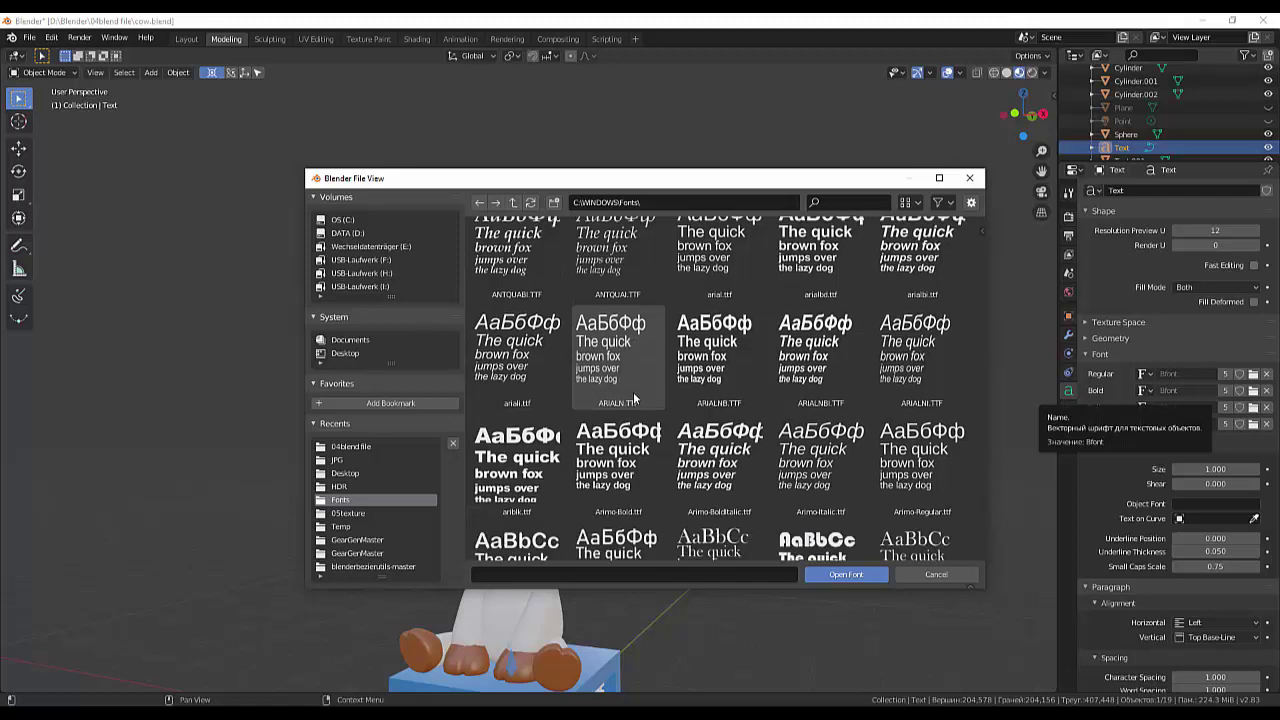
scroll(634, 398, "down", 3)
scroll(634, 398, "down", 2)
scroll(634, 398, "down", 2)
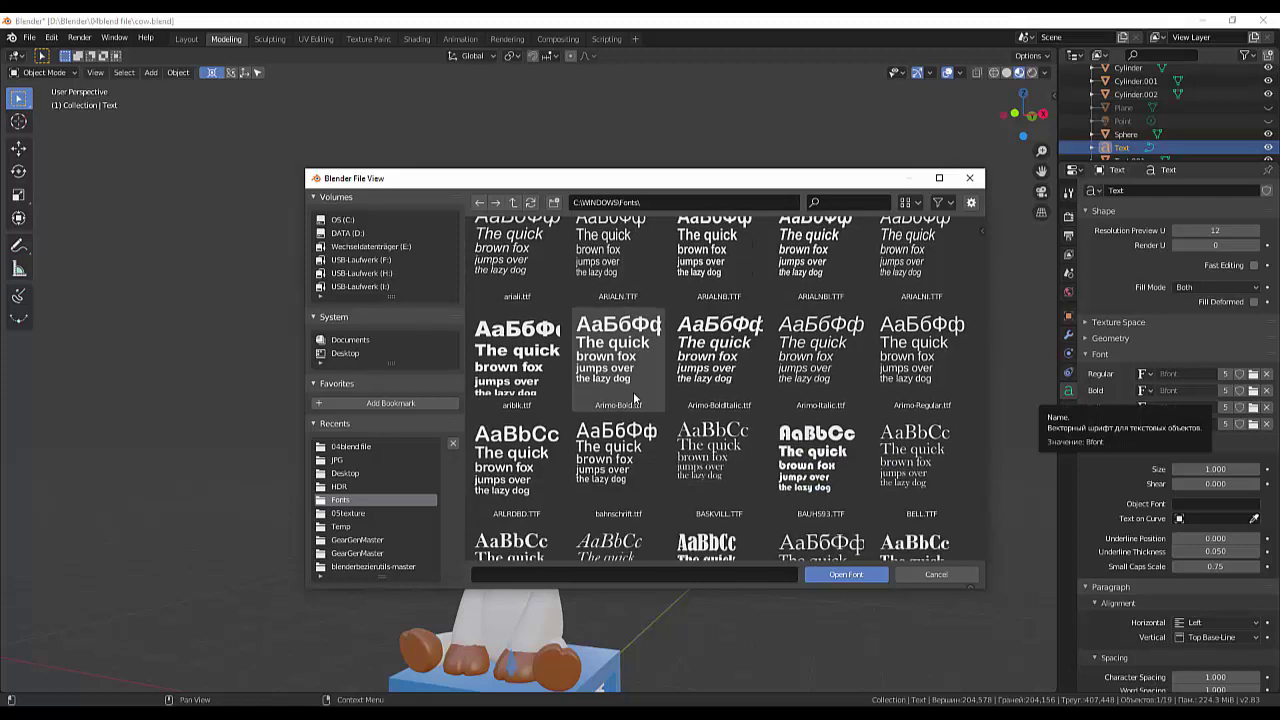
scroll(634, 400, "down", 1)
scroll(634, 400, "down", 1)
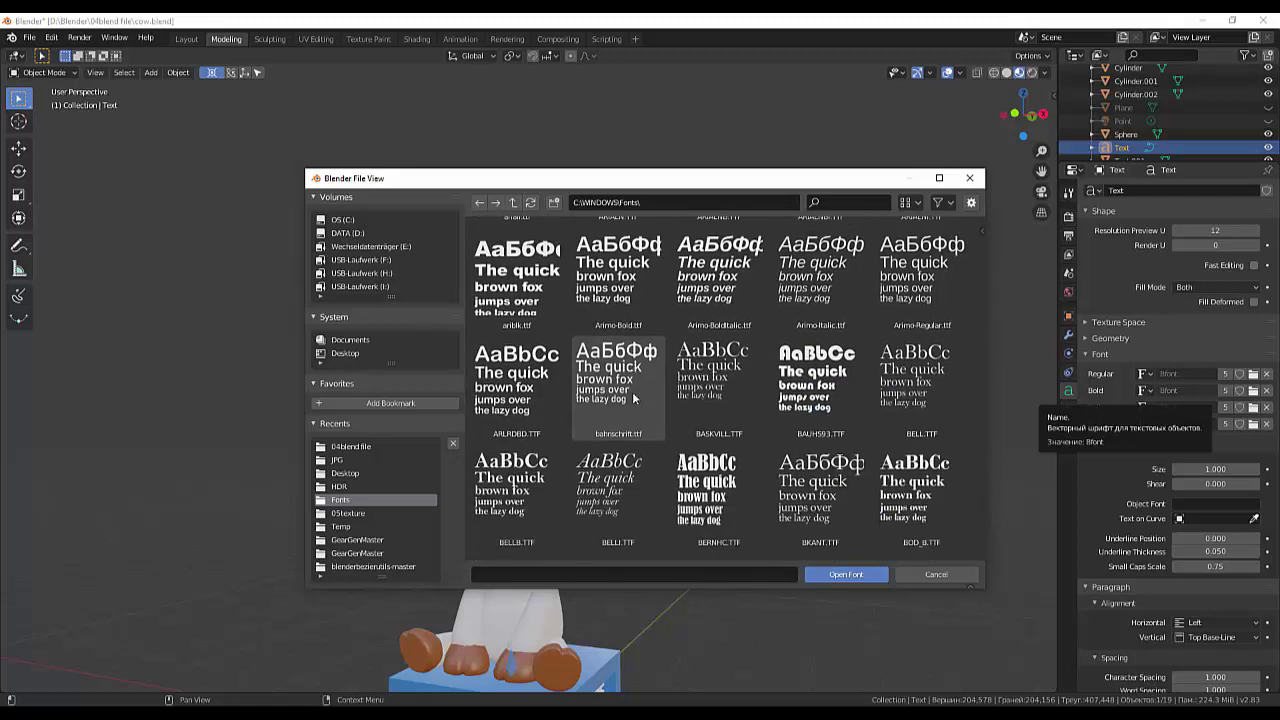
scroll(632, 399, "down", 2)
scroll(632, 399, "up", 1)
scroll(632, 400, "up", 2)
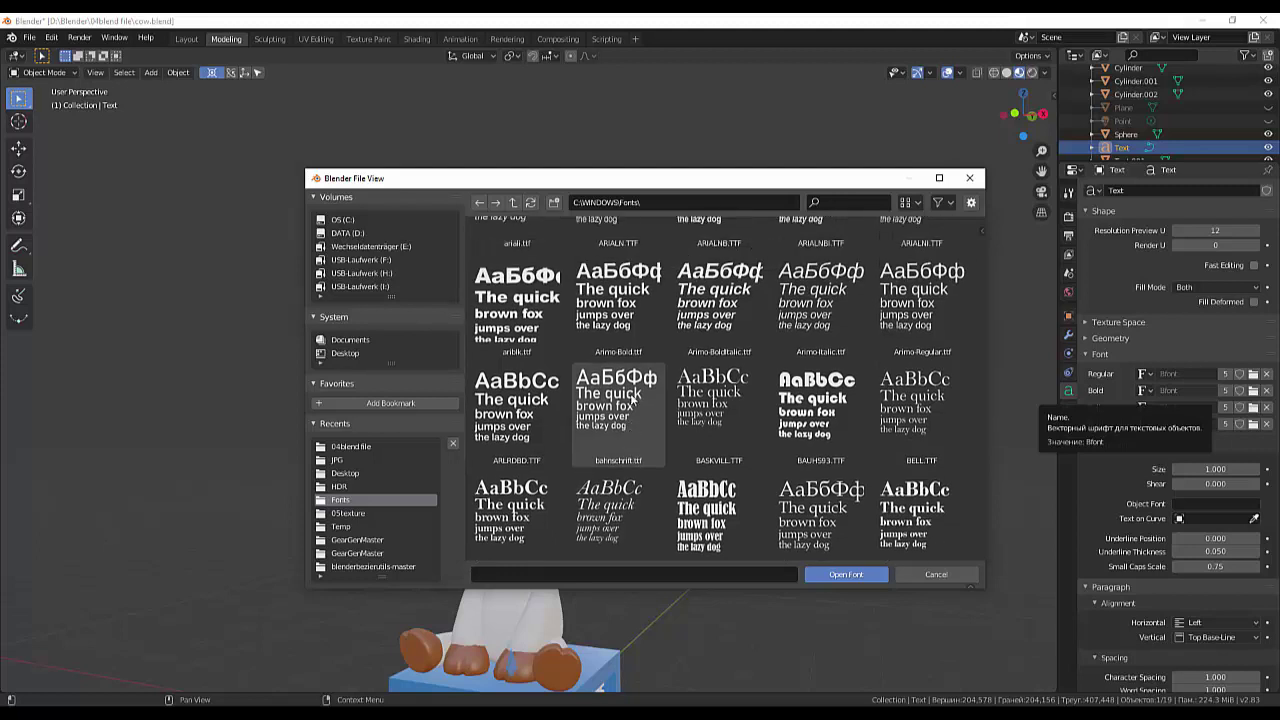
scroll(633, 401, "up", 1)
scroll(633, 401, "up", 1)
scroll(632, 400, "up", 2)
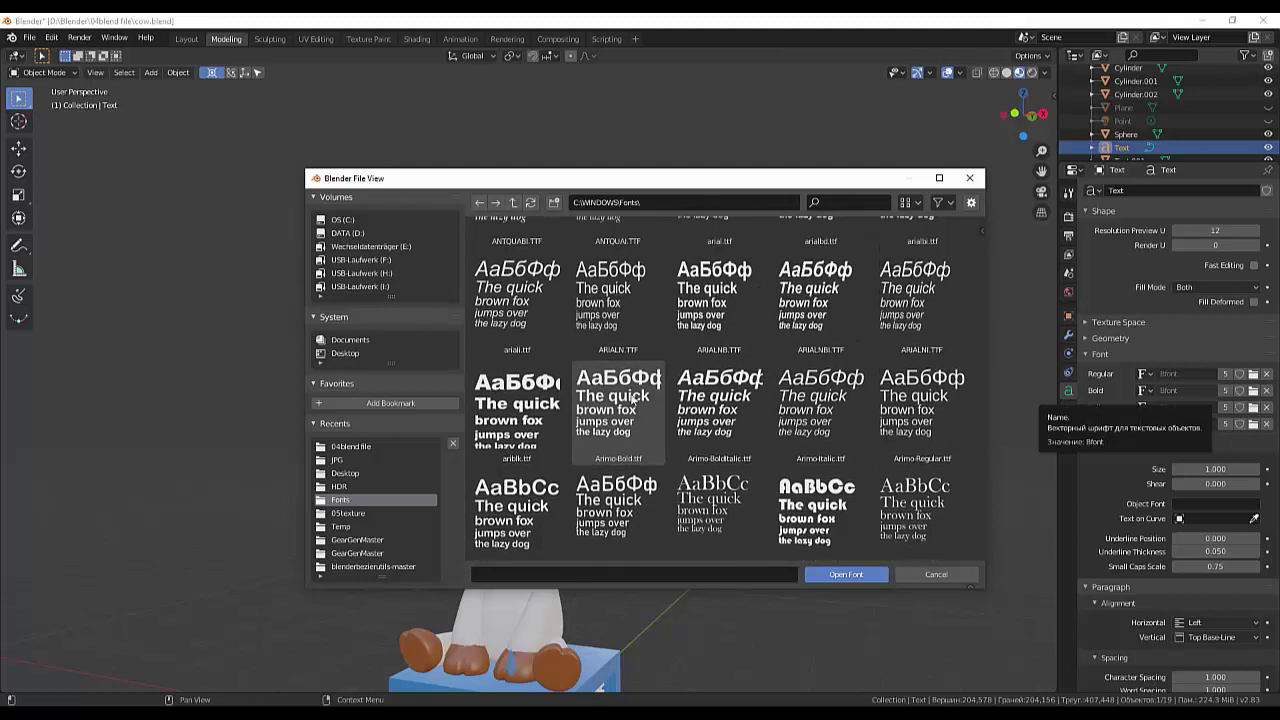
scroll(631, 399, "up", 2)
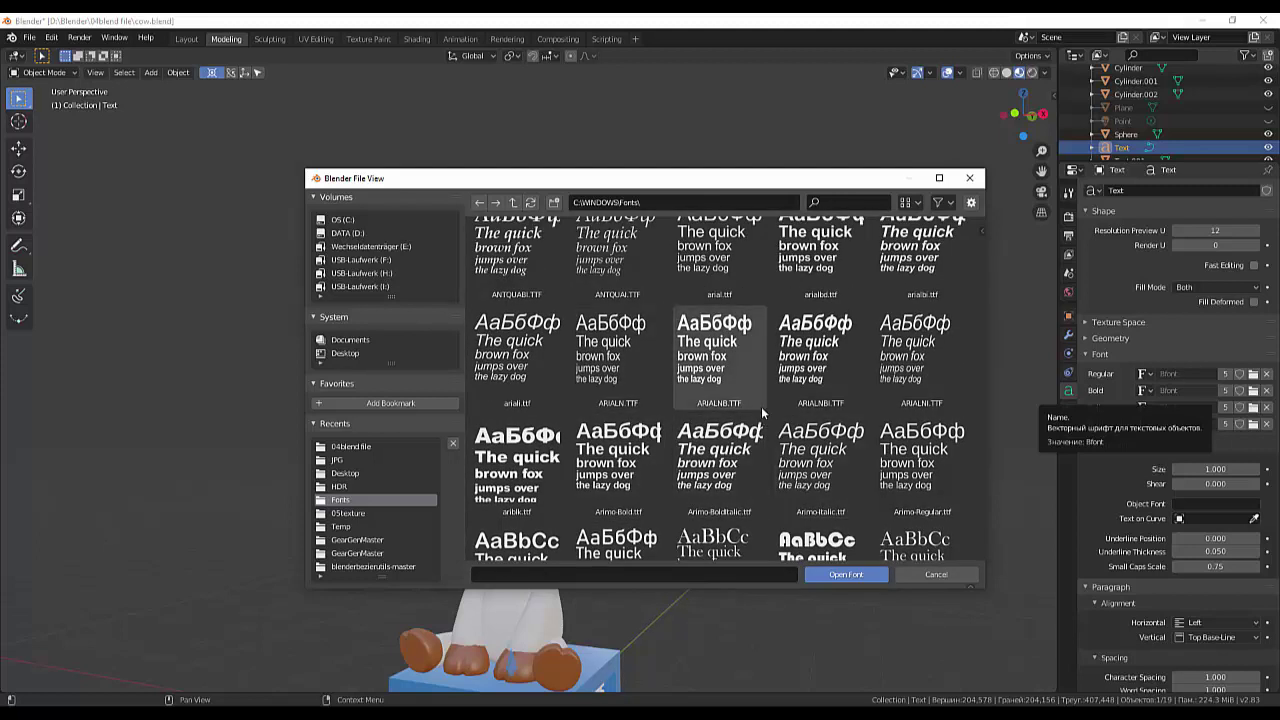
scroll(745, 402, "up", 2)
scroll(734, 397, "up", 2)
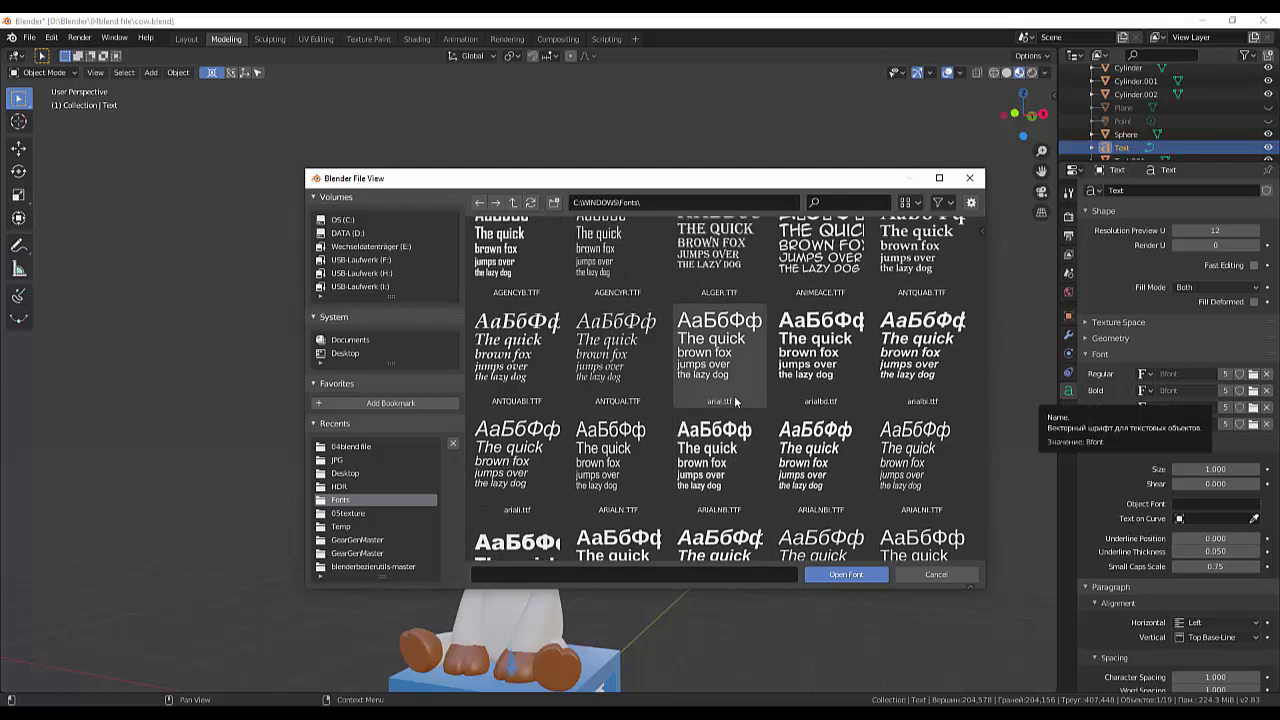
scroll(734, 395, "up", 2)
scroll(733, 455, "down", 1)
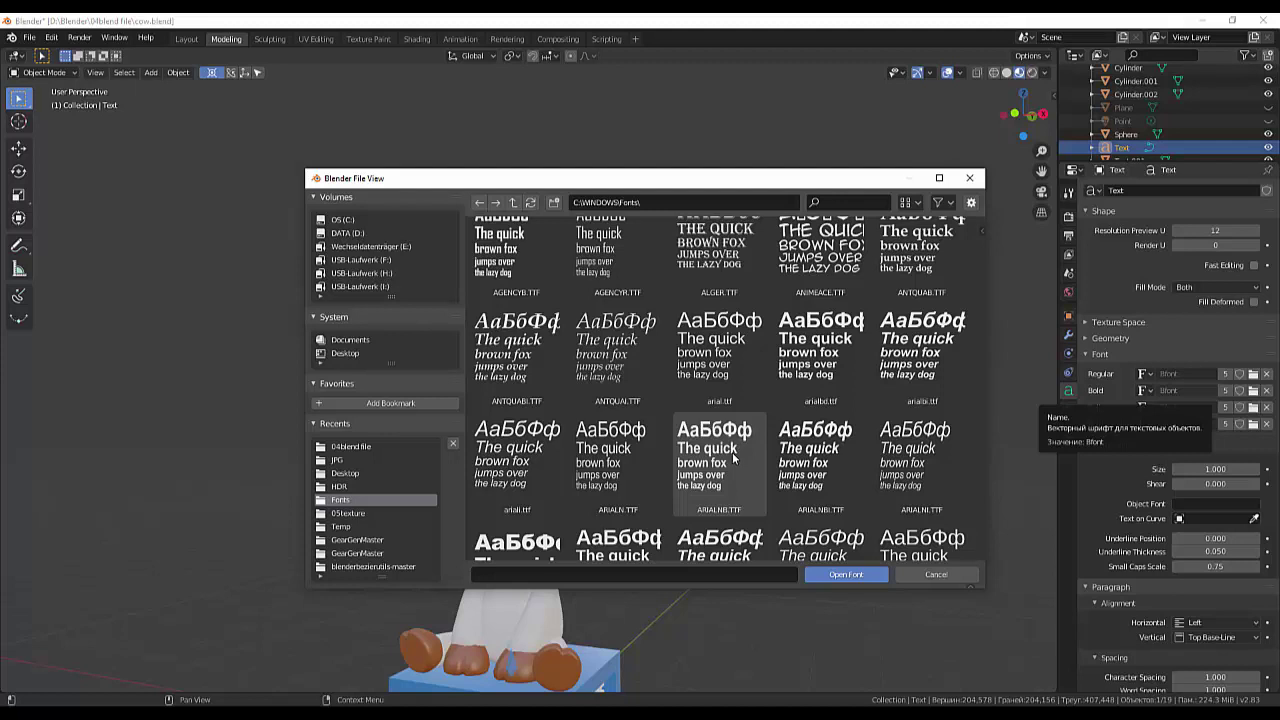
scroll(733, 456, "down", 1)
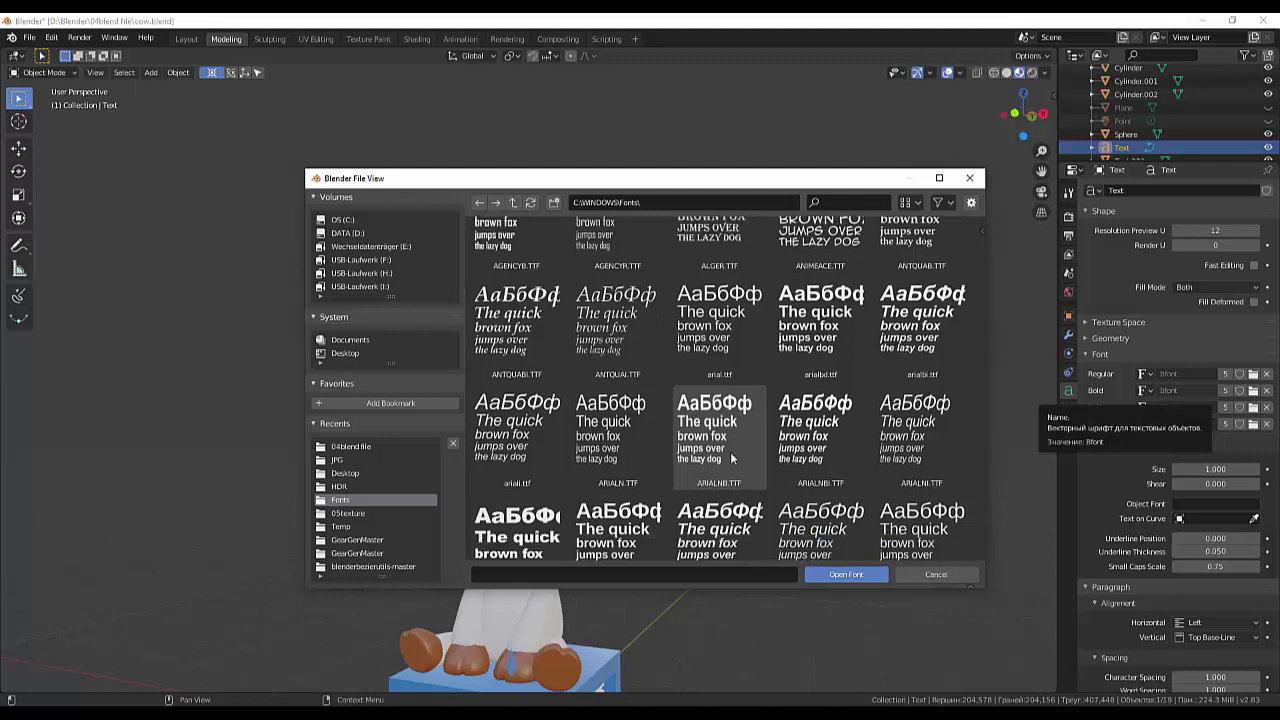
scroll(731, 457, "down", 1)
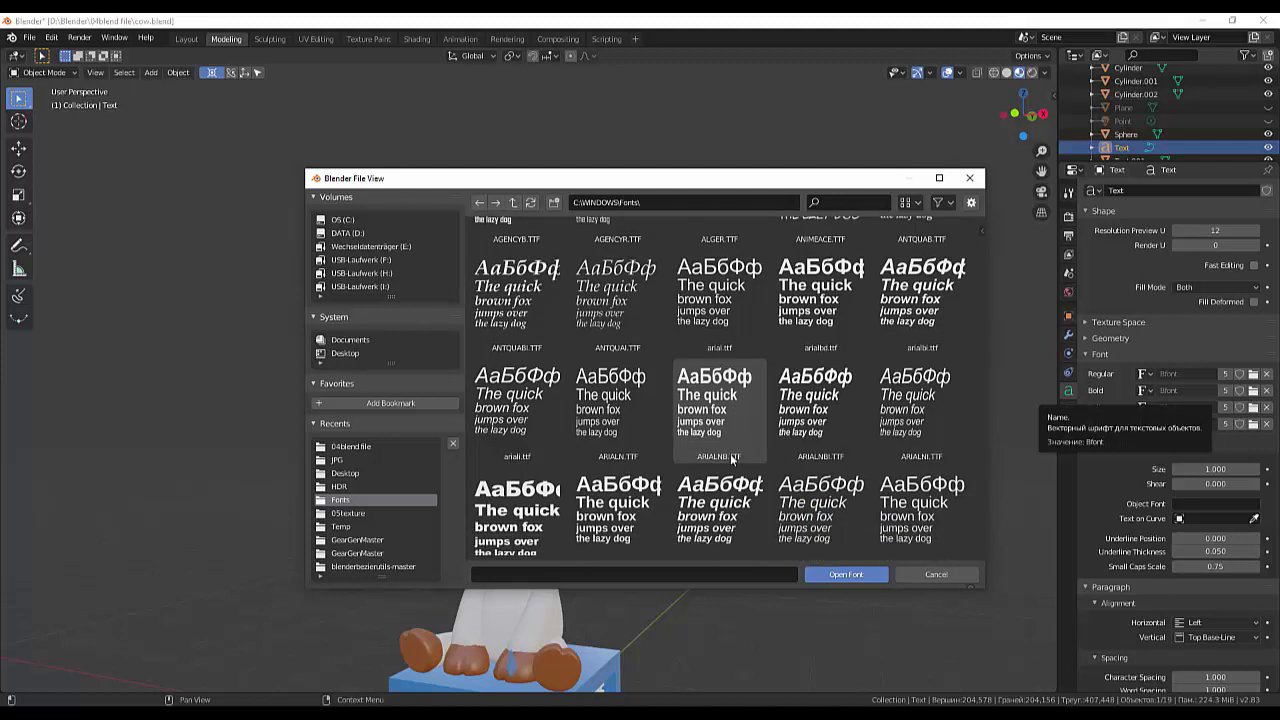
scroll(728, 465, "down", 1)
scroll(728, 465, "down", 1)
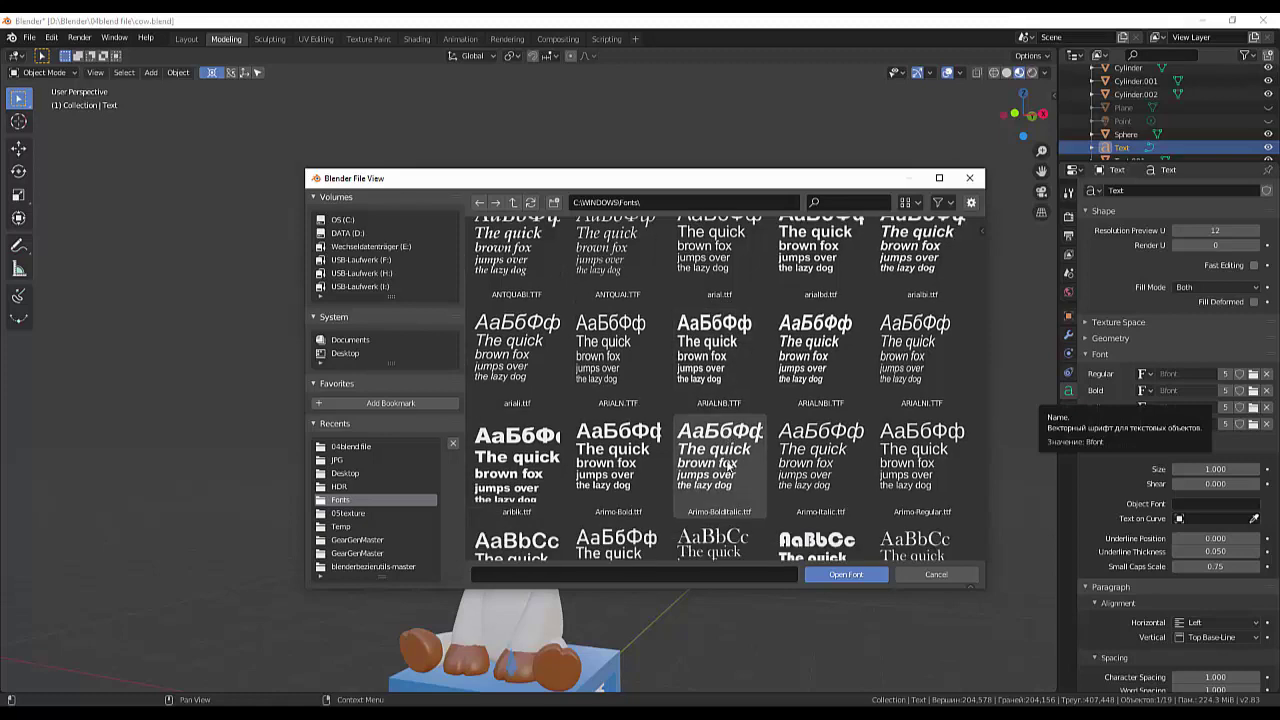
scroll(728, 466, "down", 1)
scroll(728, 467, "down", 1)
scroll(728, 465, "down", 3)
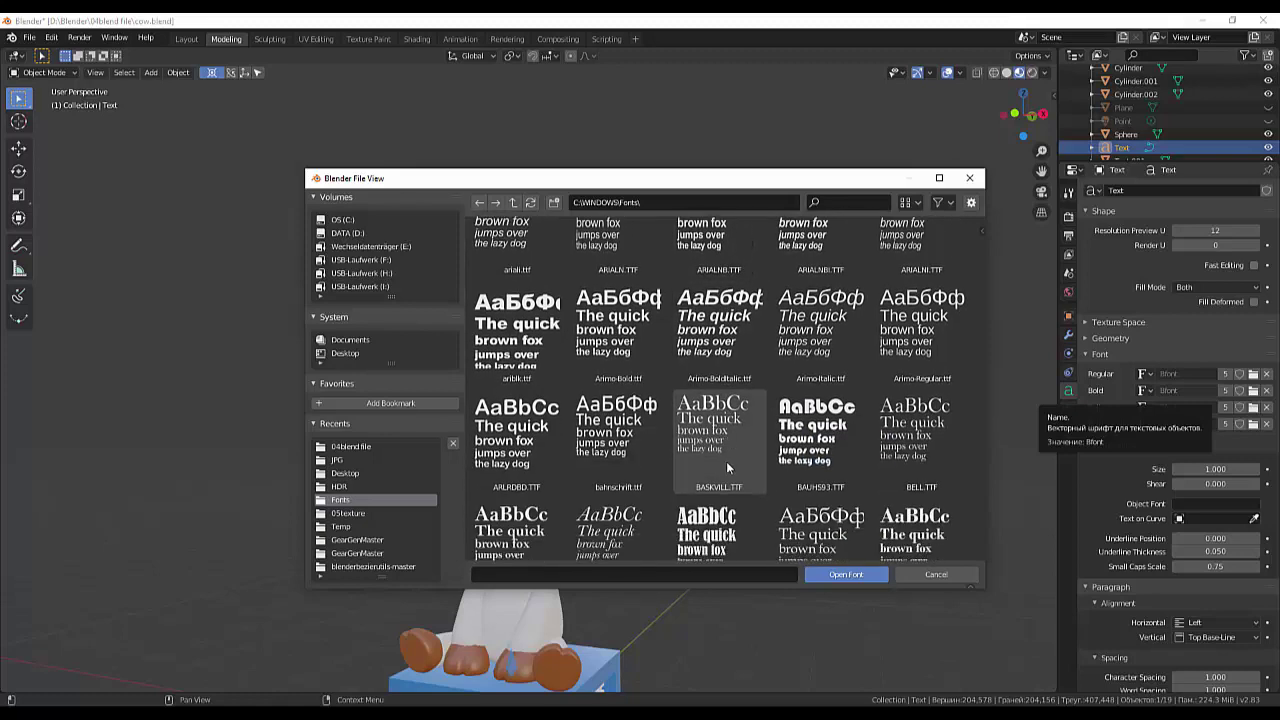
scroll(728, 465, "down", 1)
scroll(728, 465, "down", 1)
scroll(727, 465, "down", 1)
scroll(727, 465, "down", 2)
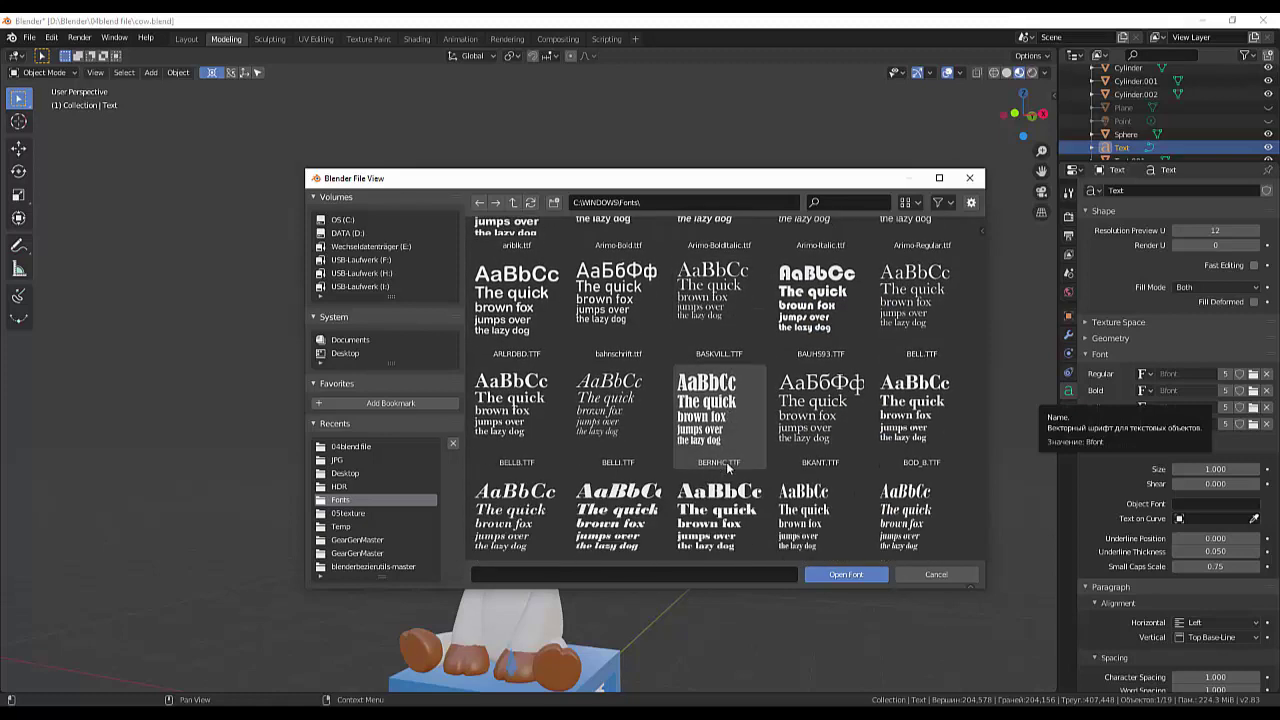
scroll(728, 467, "down", 5)
scroll(728, 468, "down", 1)
scroll(728, 467, "down", 2)
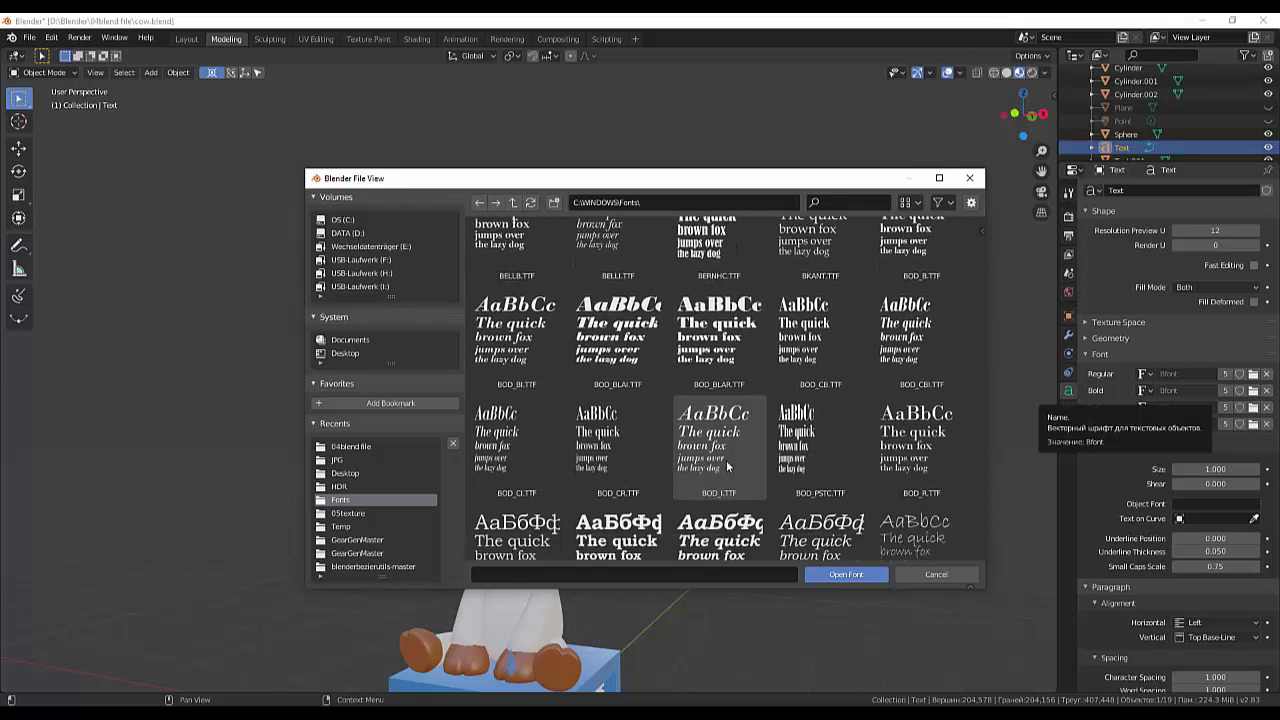
scroll(728, 467, "down", 1)
scroll(724, 464, "down", 1)
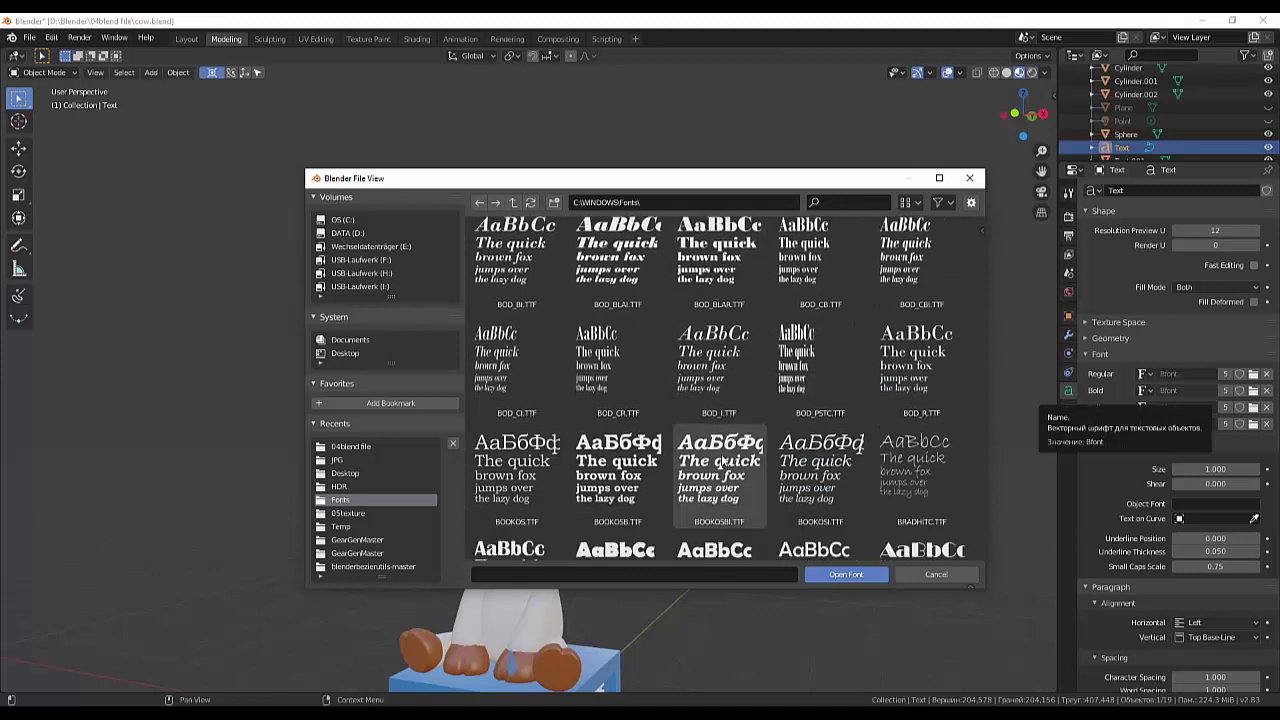
left_click(613, 473)
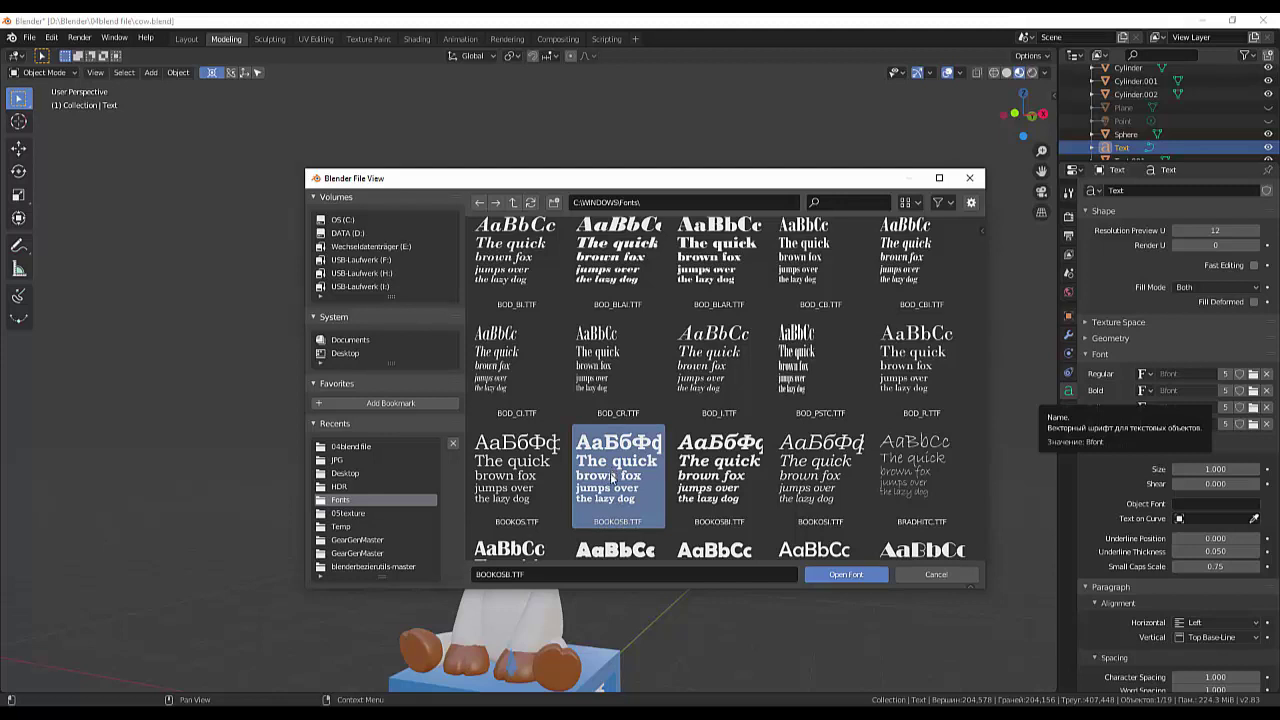
left_click(846, 577)
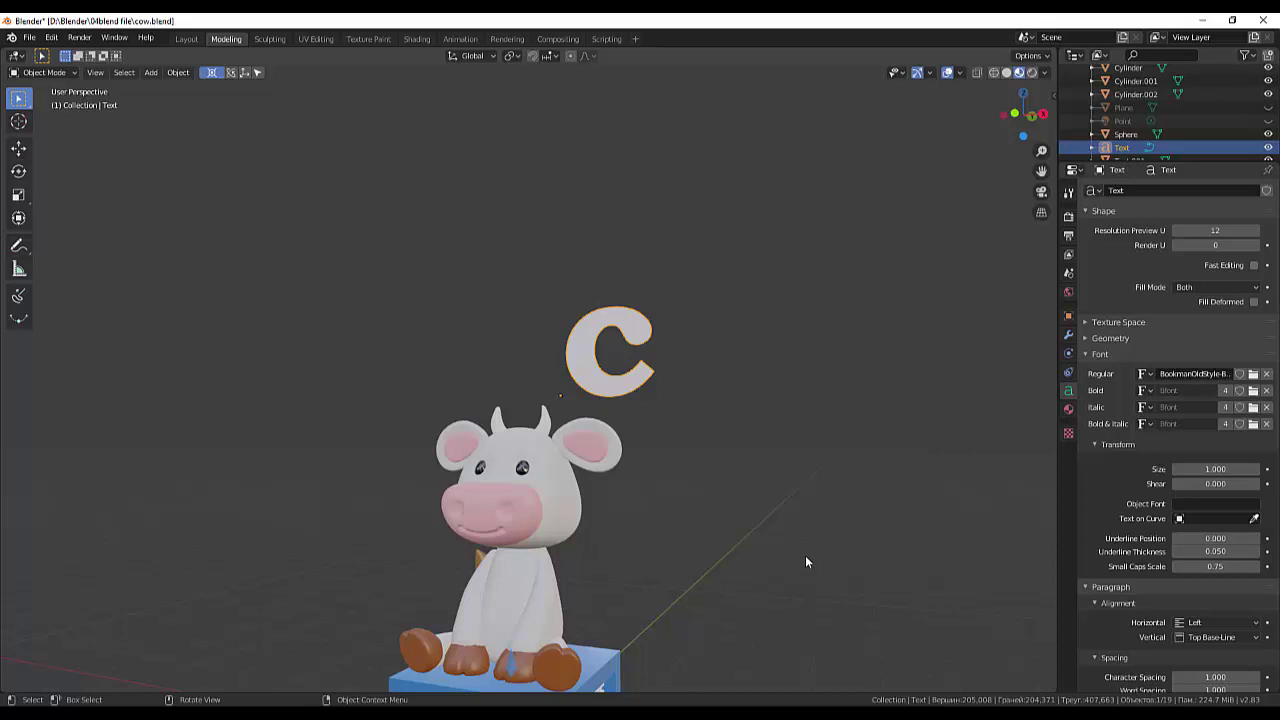
scroll(814, 491, "down", 3)
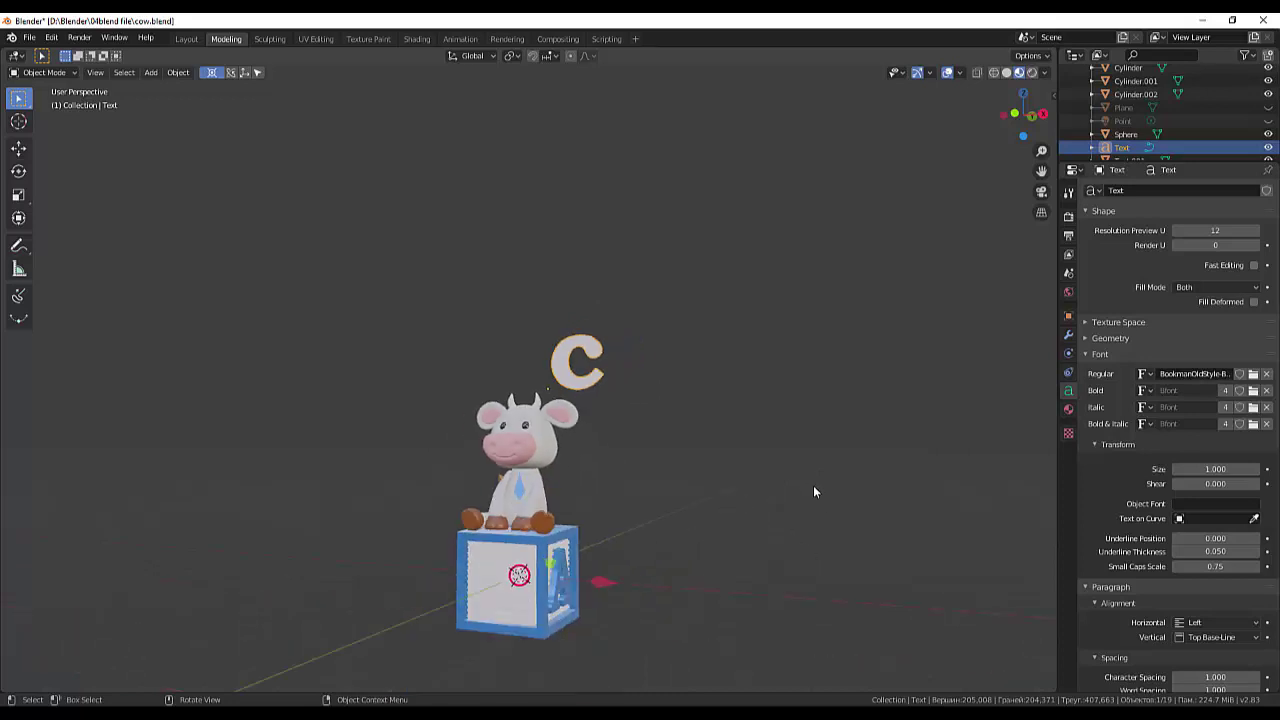
scroll(814, 490, "up", 1)
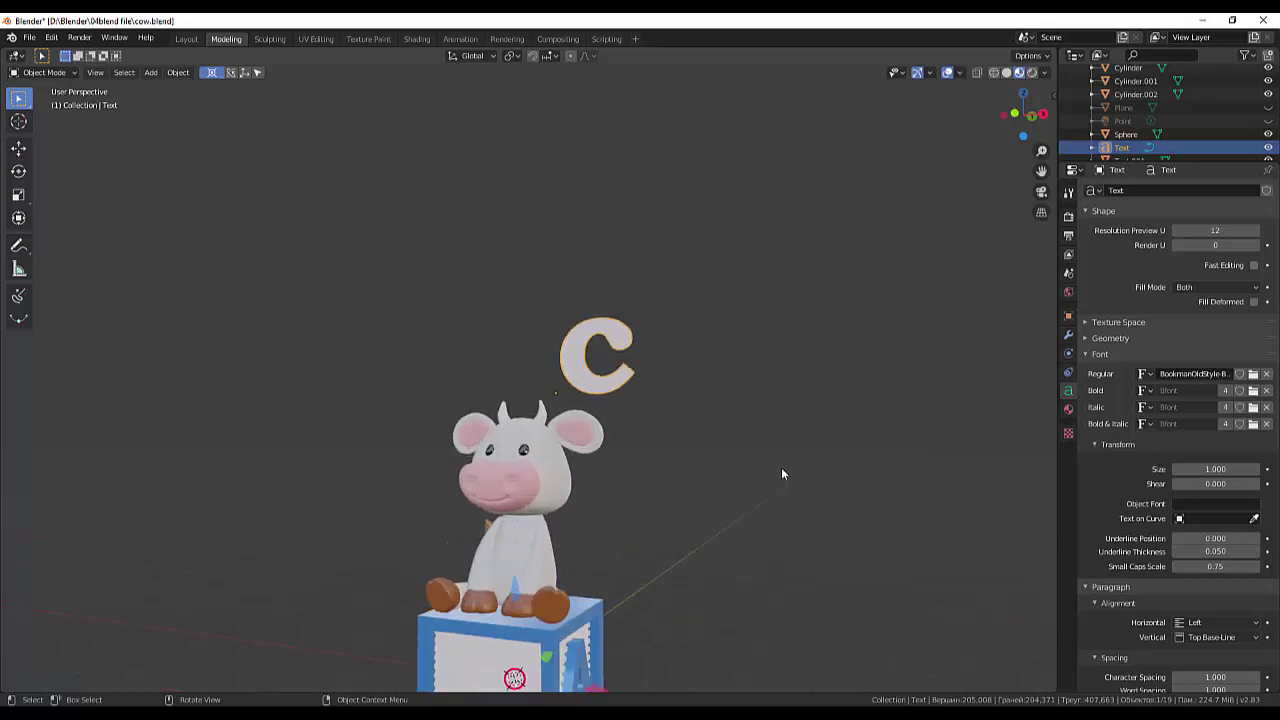
left_click(1253, 374)
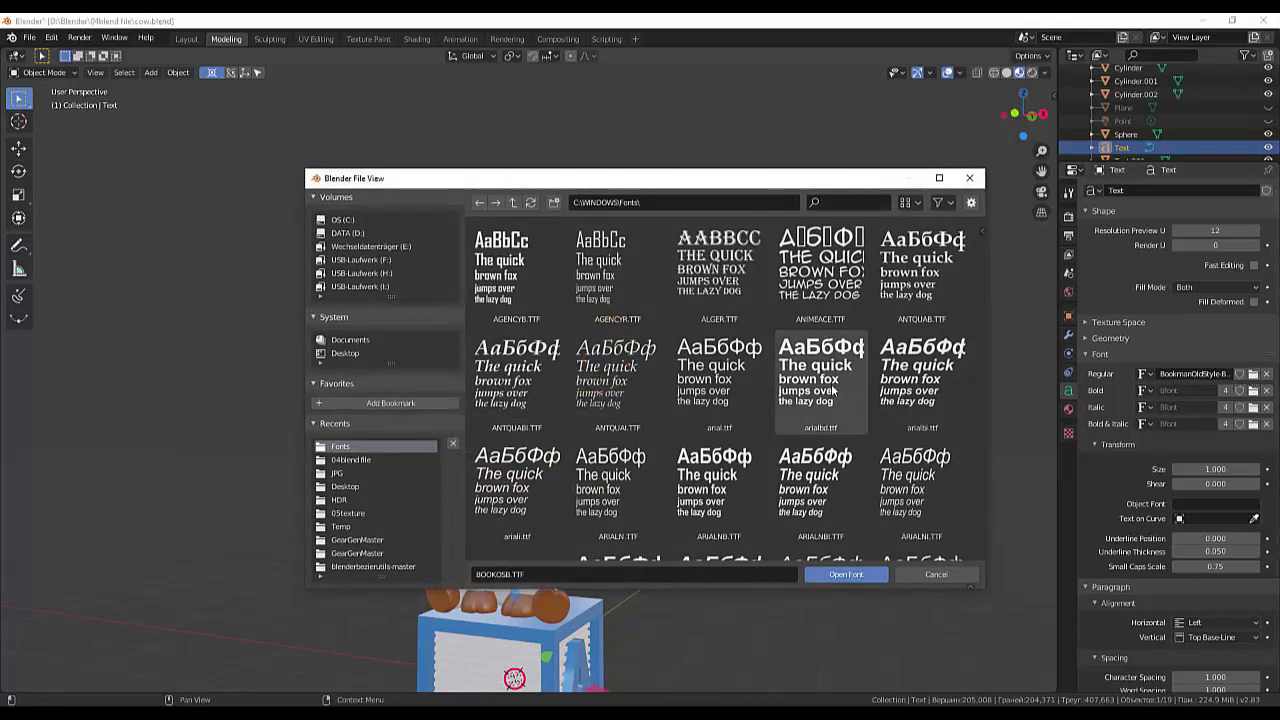
scroll(833, 390, "down", 1)
scroll(832, 395, "down", 1)
scroll(831, 400, "down", 1)
scroll(830, 403, "down", 1)
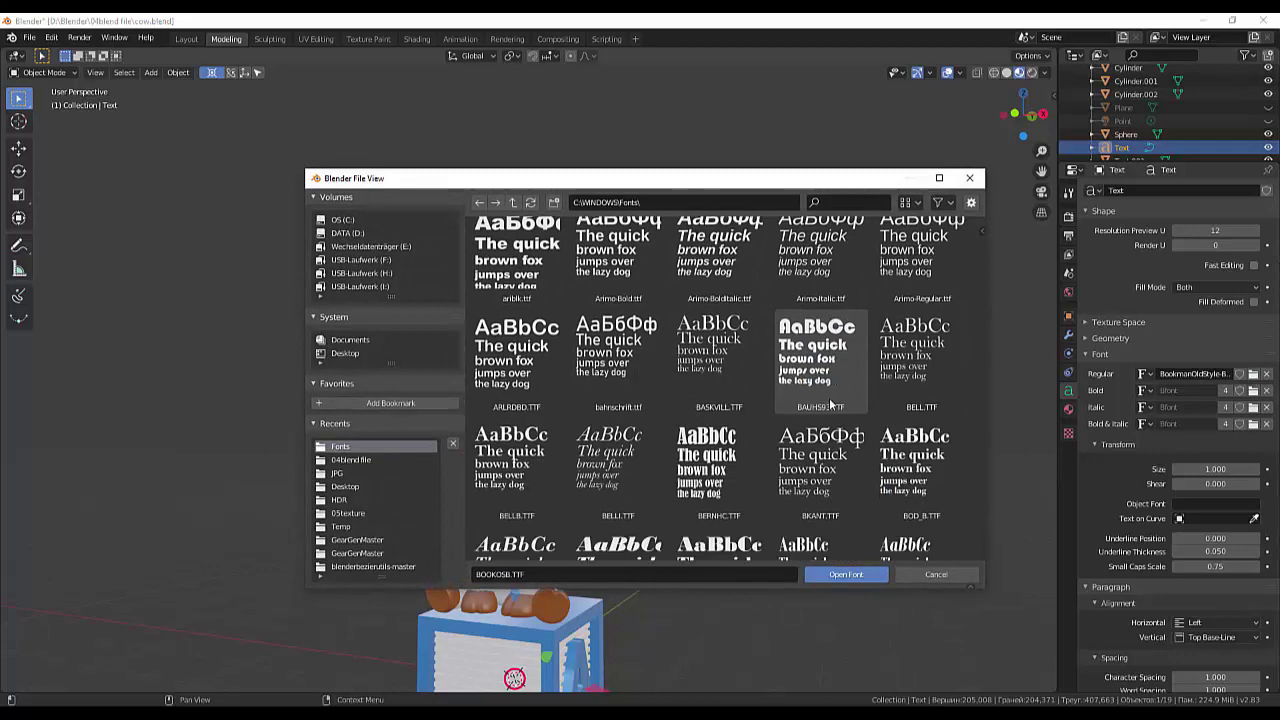
scroll(830, 403, "down", 1)
scroll(829, 403, "down", 1)
scroll(829, 403, "down", 1)
scroll(828, 403, "down", 1)
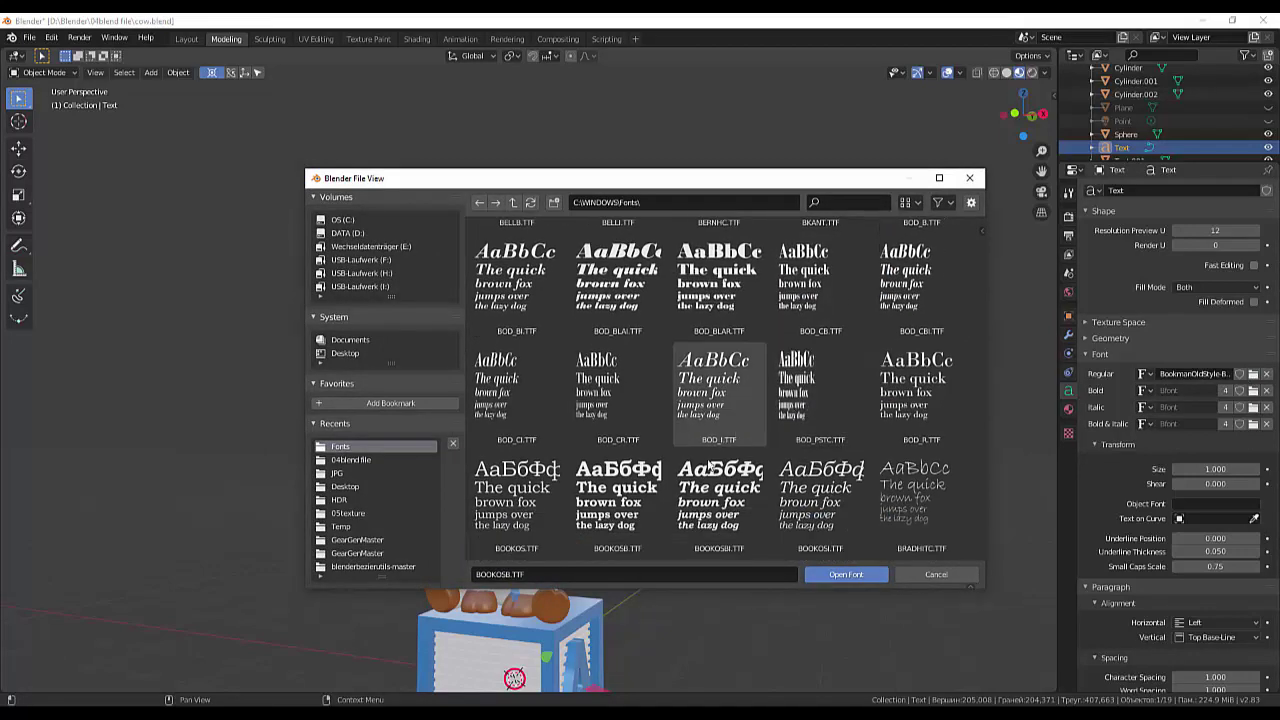
left_click(626, 474)
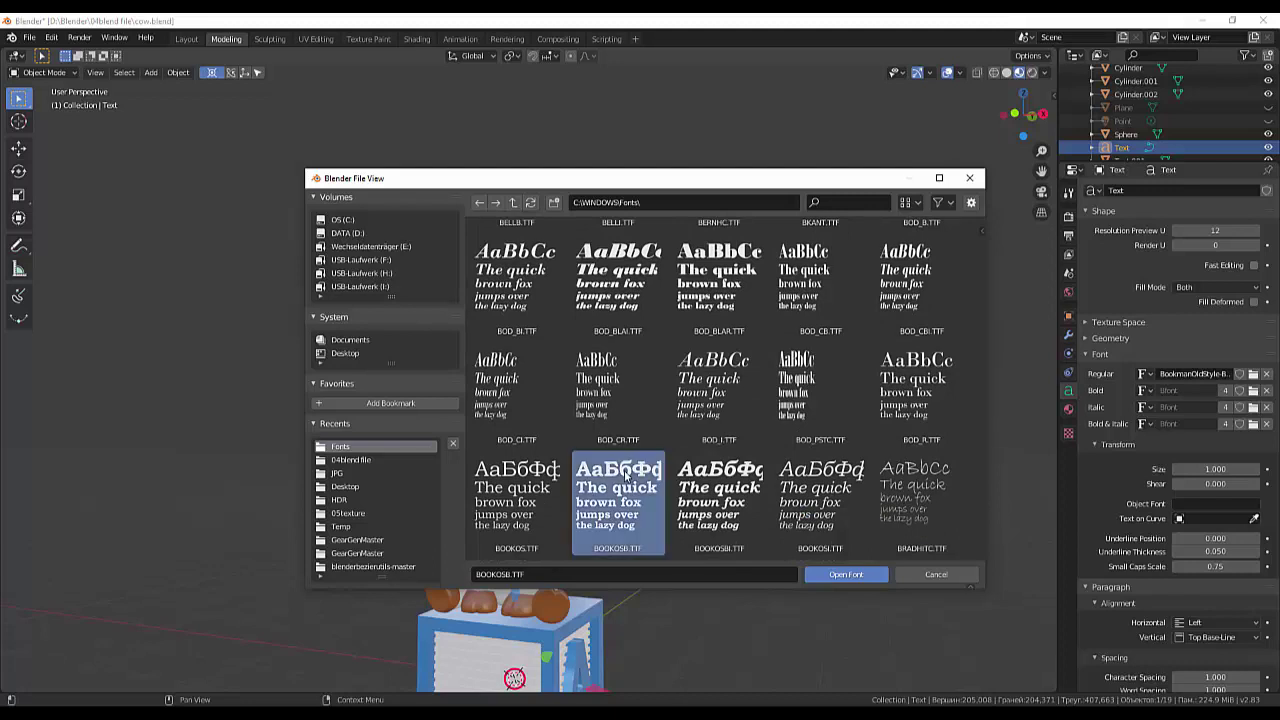
left_click(840, 576)
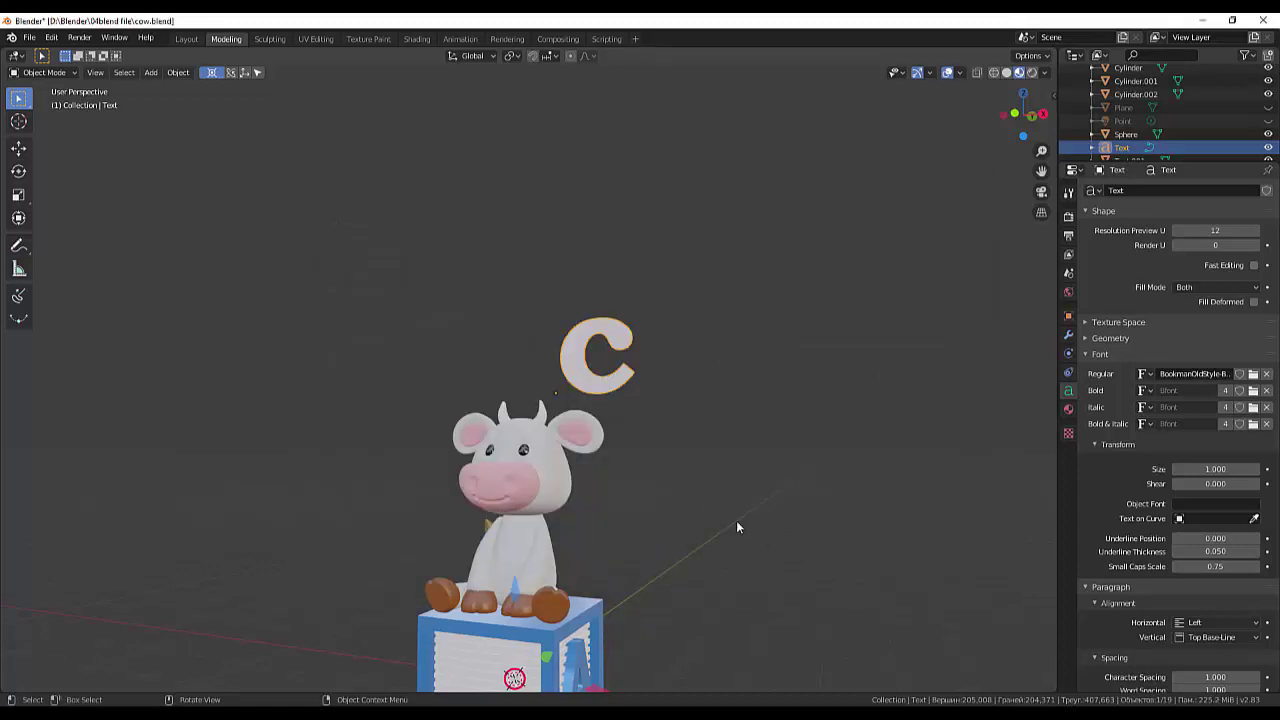
left_click(1254, 376)
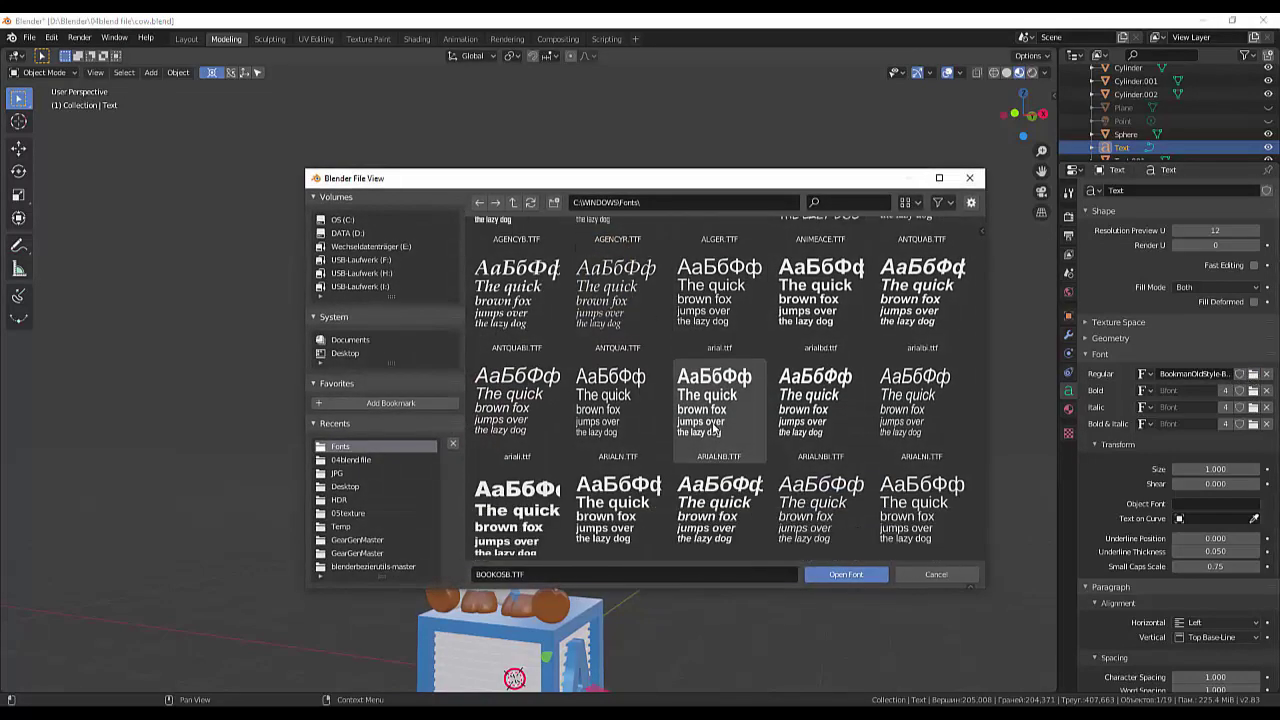
scroll(714, 428, "down", 2)
scroll(712, 432, "down", 2)
scroll(708, 434, "down", 1)
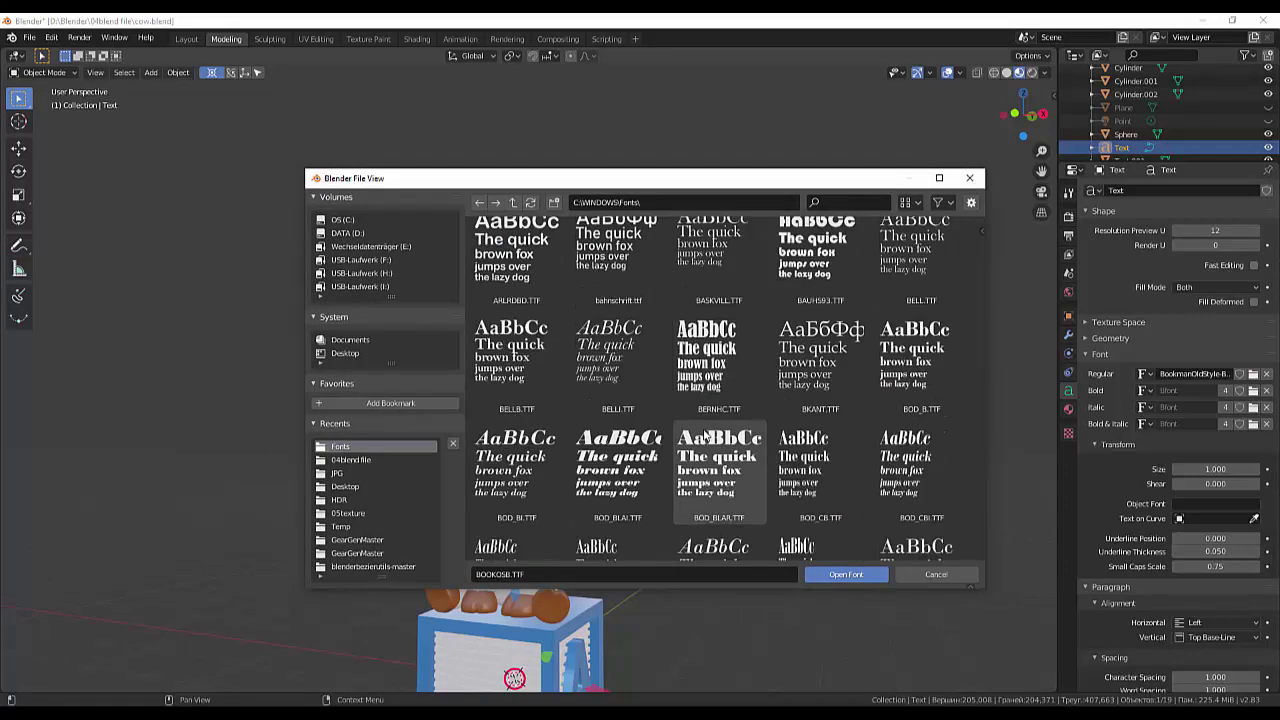
scroll(706, 433, "down", 1)
scroll(705, 434, "down", 1)
scroll(705, 435, "down", 1)
scroll(704, 436, "down", 1)
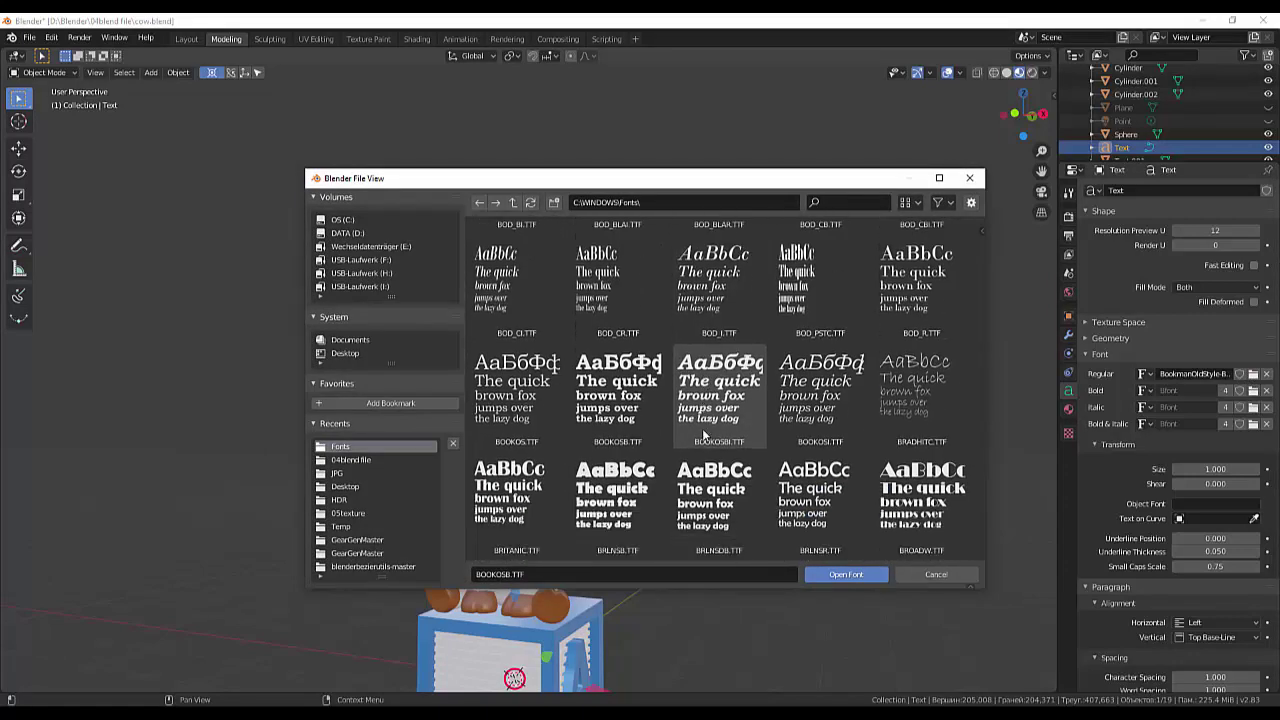
scroll(703, 433, "down", 1)
scroll(703, 433, "down", 1)
scroll(703, 433, "down", 1)
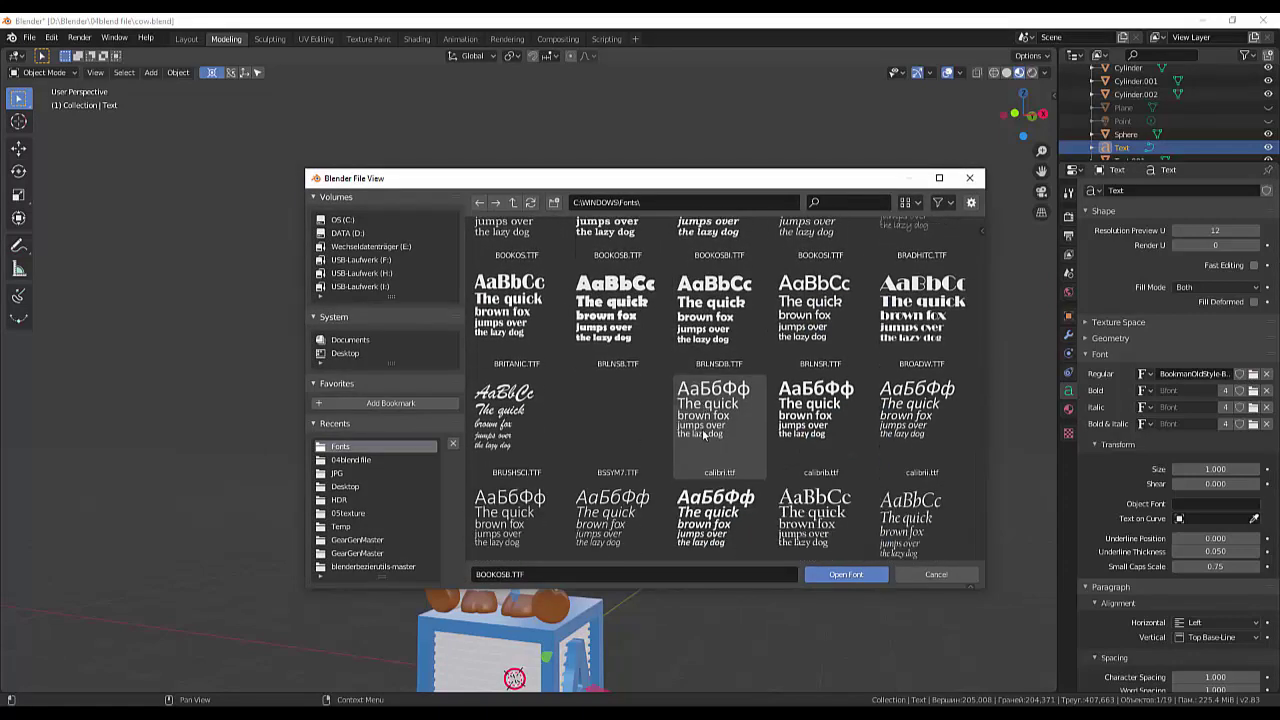
scroll(703, 433, "down", 1)
scroll(703, 433, "down", 1)
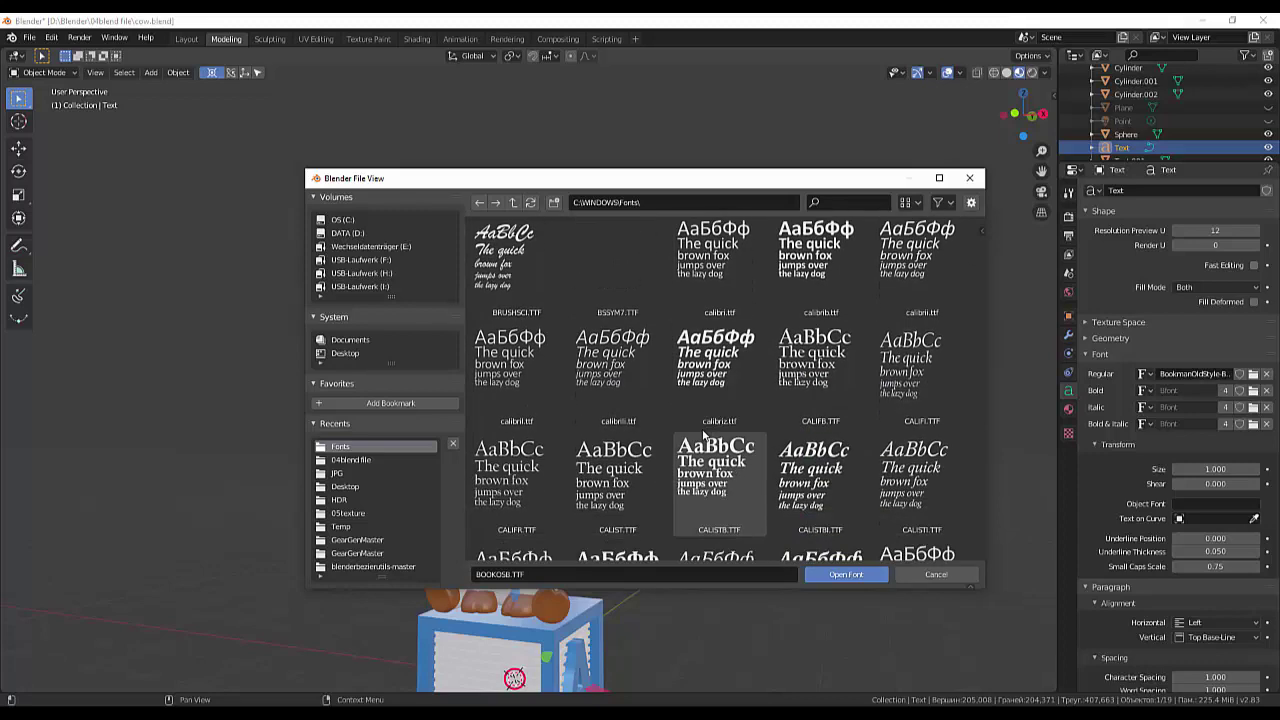
scroll(703, 433, "down", 1)
scroll(704, 434, "down", 1)
scroll(704, 433, "down", 1)
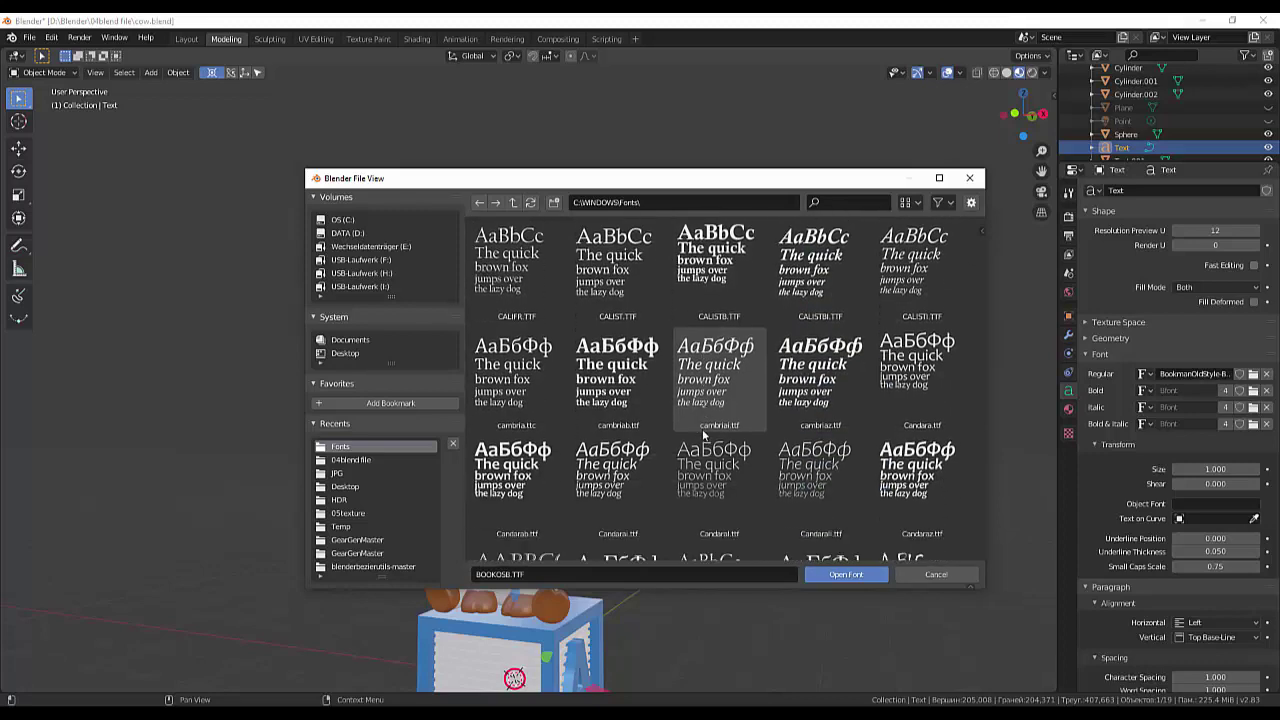
scroll(703, 433, "down", 2)
scroll(703, 432, "down", 1)
scroll(704, 434, "down", 1)
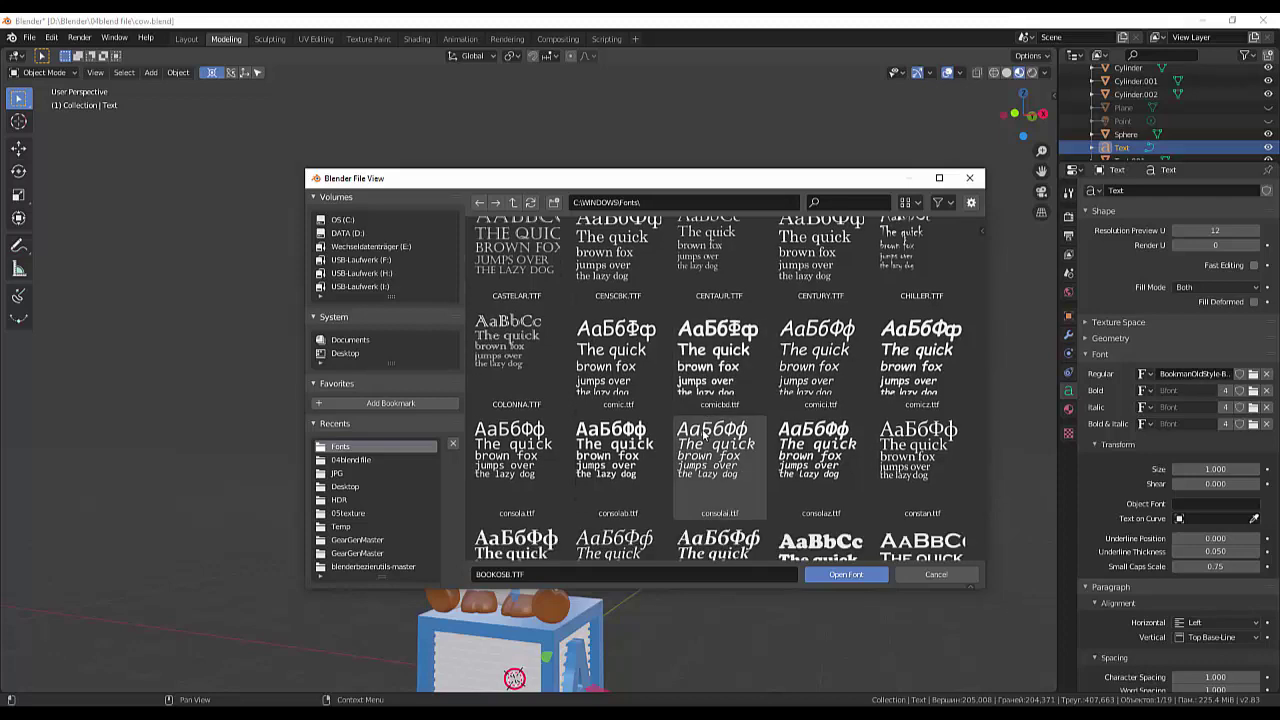
scroll(704, 434, "up", 1)
scroll(706, 432, "up", 5)
scroll(709, 430, "up", 3)
scroll(709, 430, "up", 2)
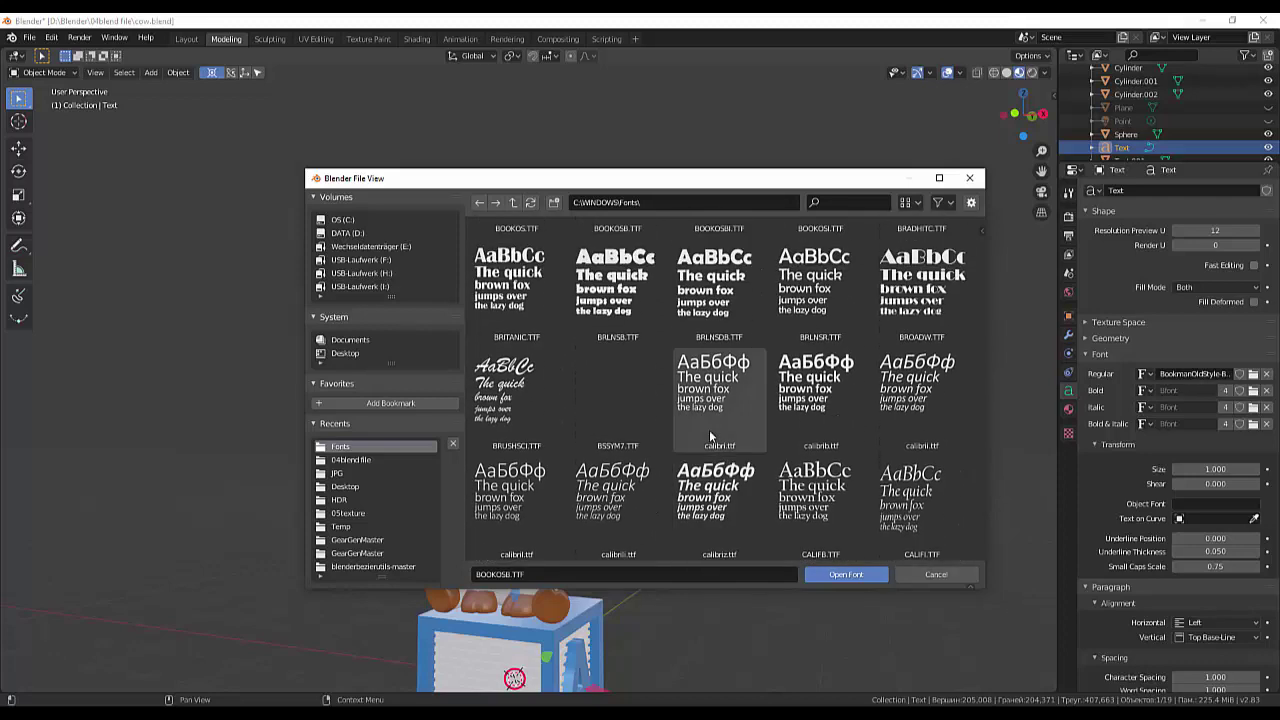
scroll(709, 429, "up", 2)
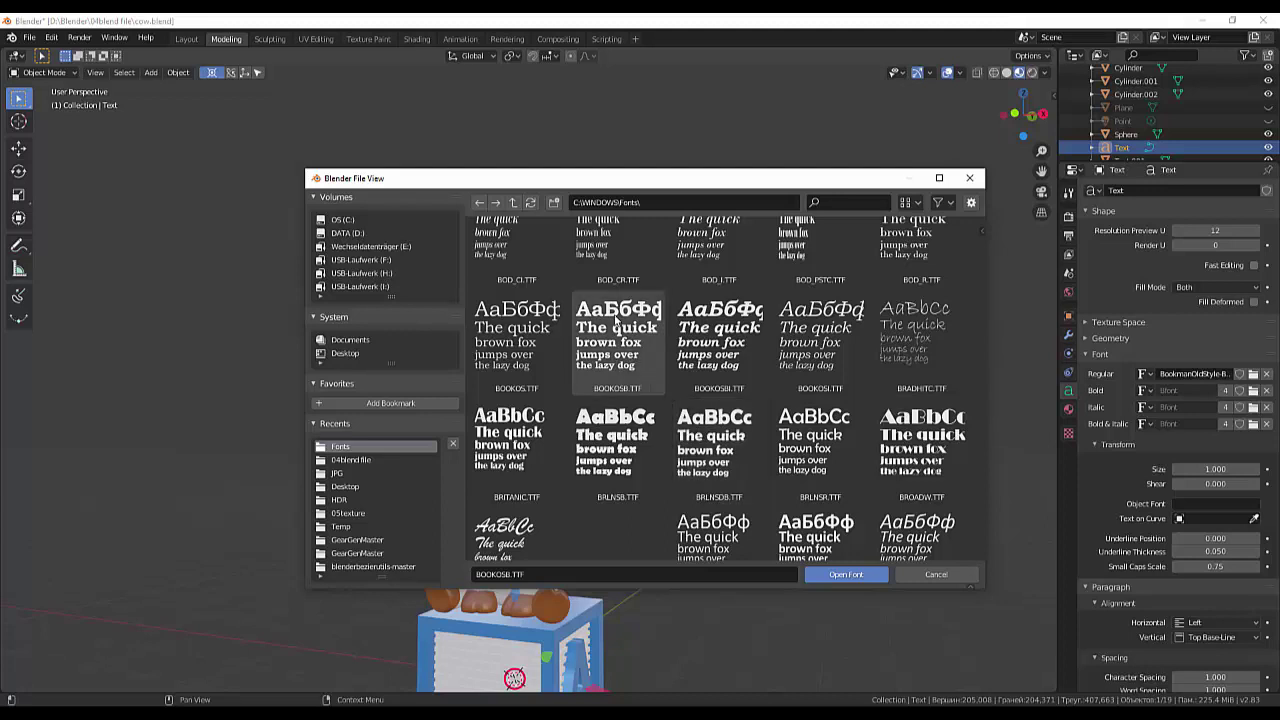
left_click(615, 326)
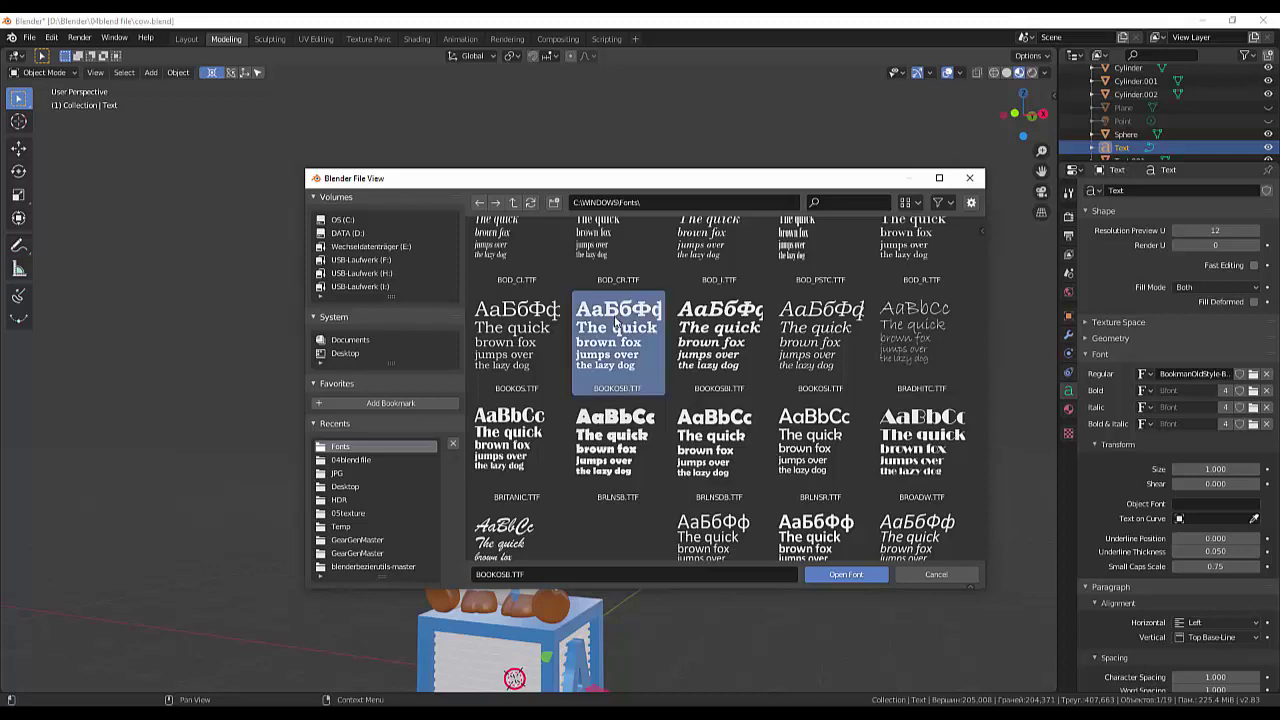
left_click(860, 575)
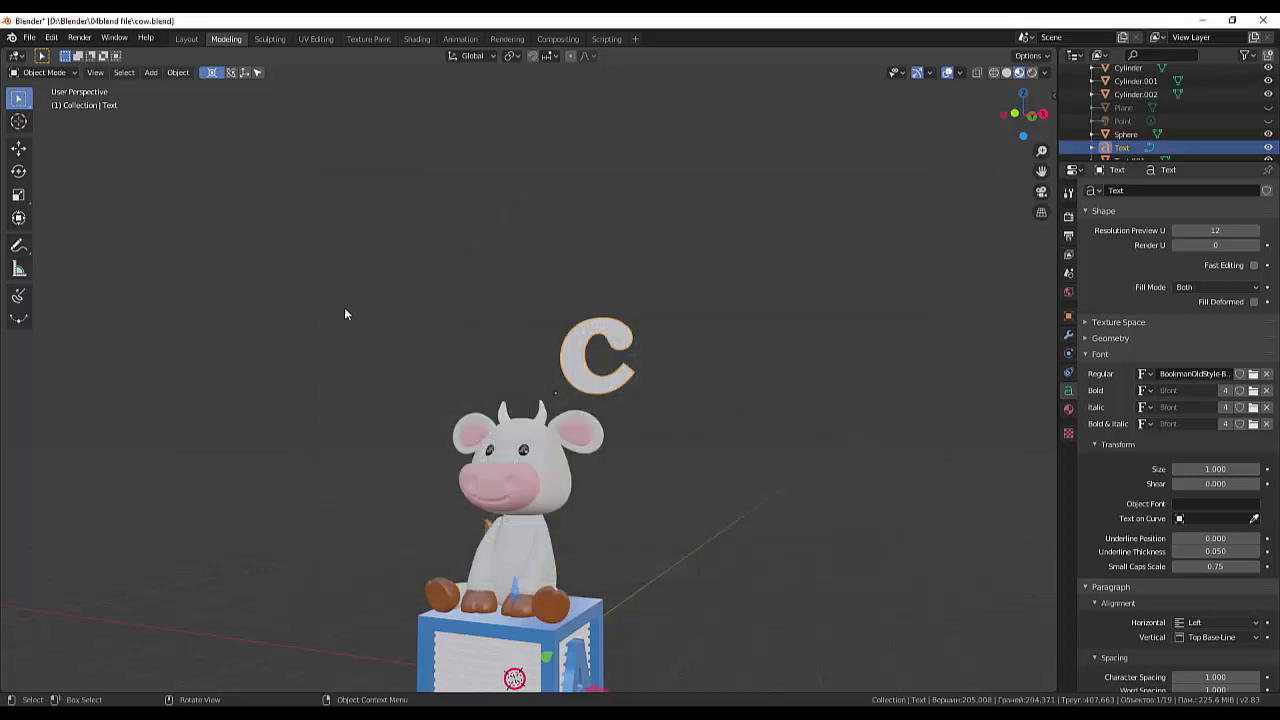
In Edit Mode, type extra letters after the 'c', then backspace to remove some.
left_click(57, 72)
left_click(45, 100)
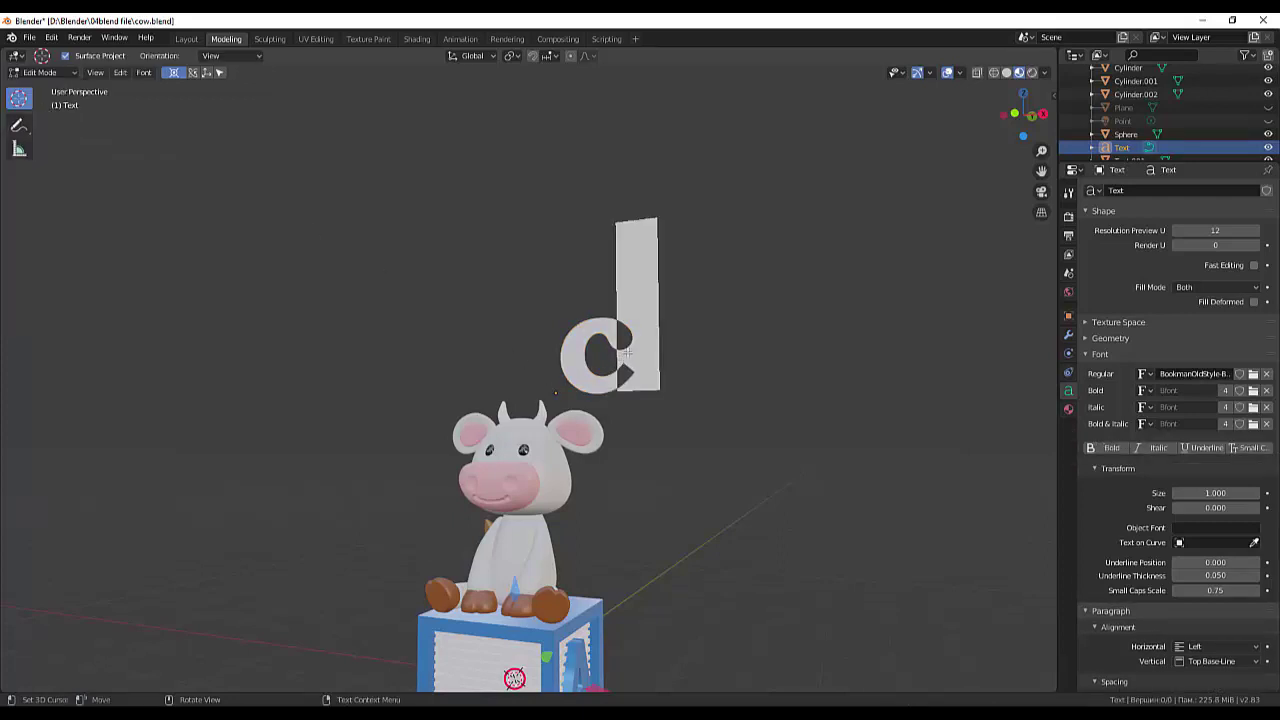
type("al")
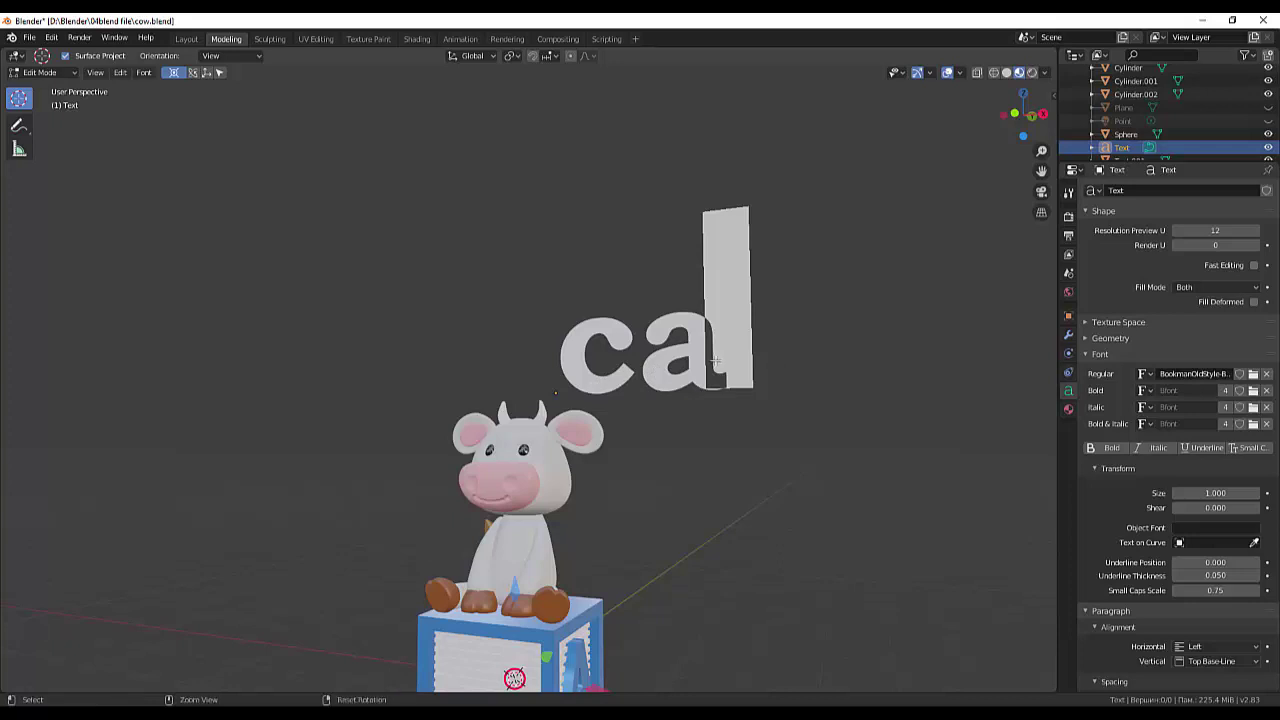
type("aaa")
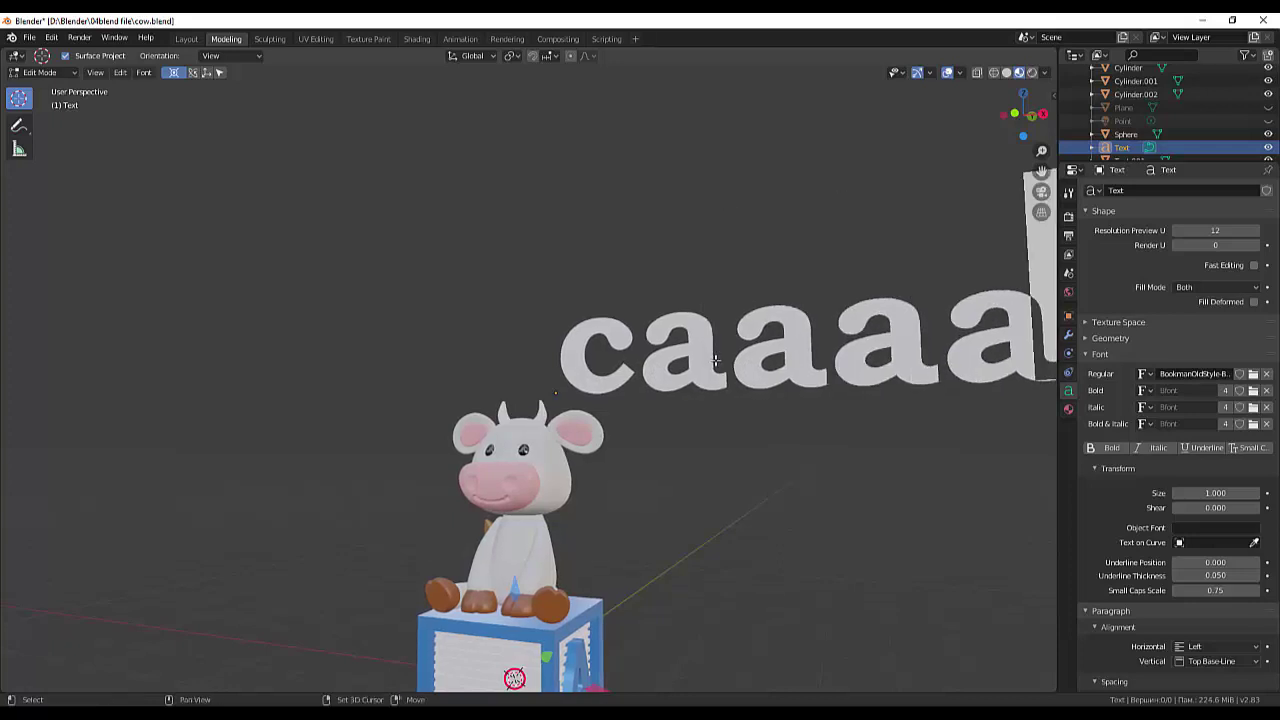
key("BackSpace")
key("BackSpace")
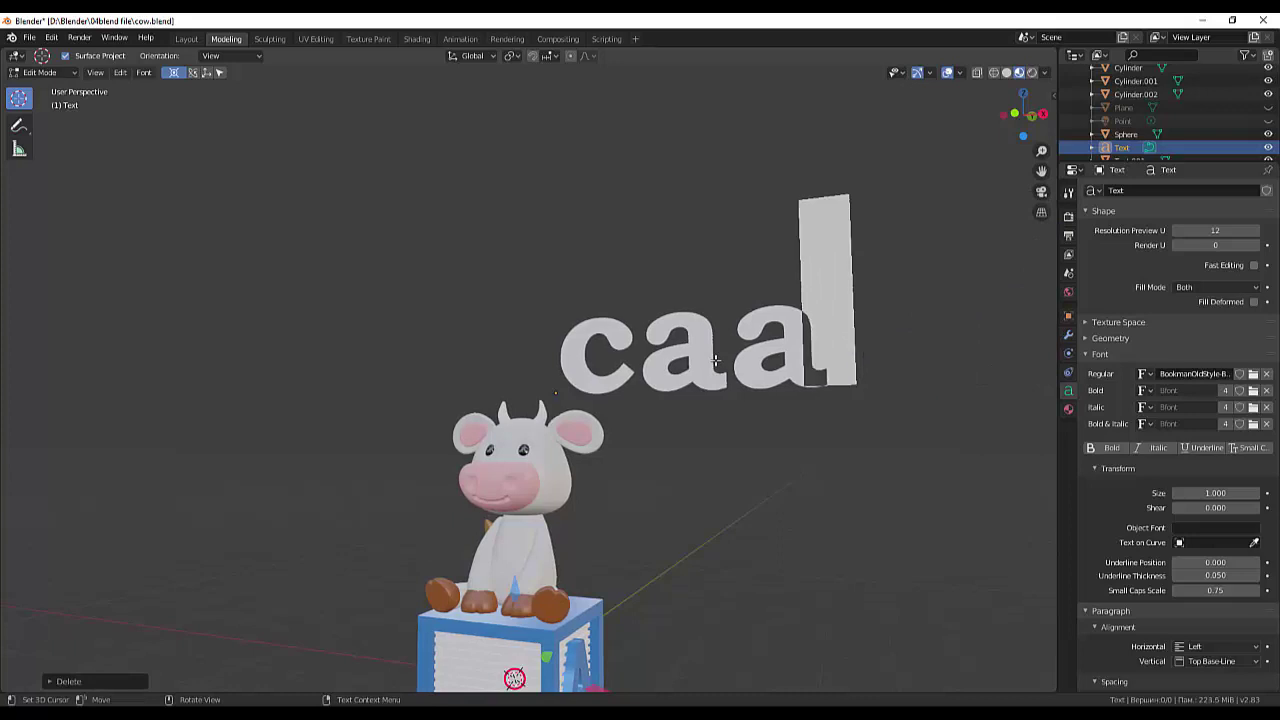
key("BackSpace")
key("BackSpace")
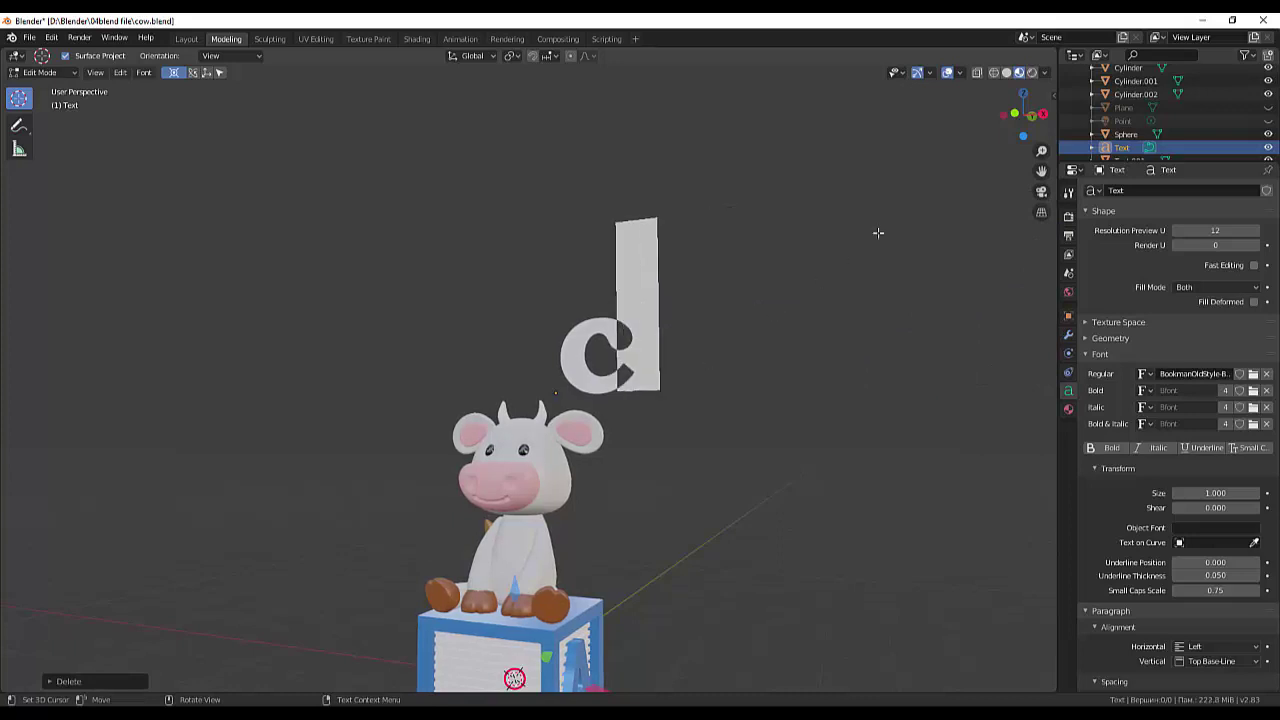
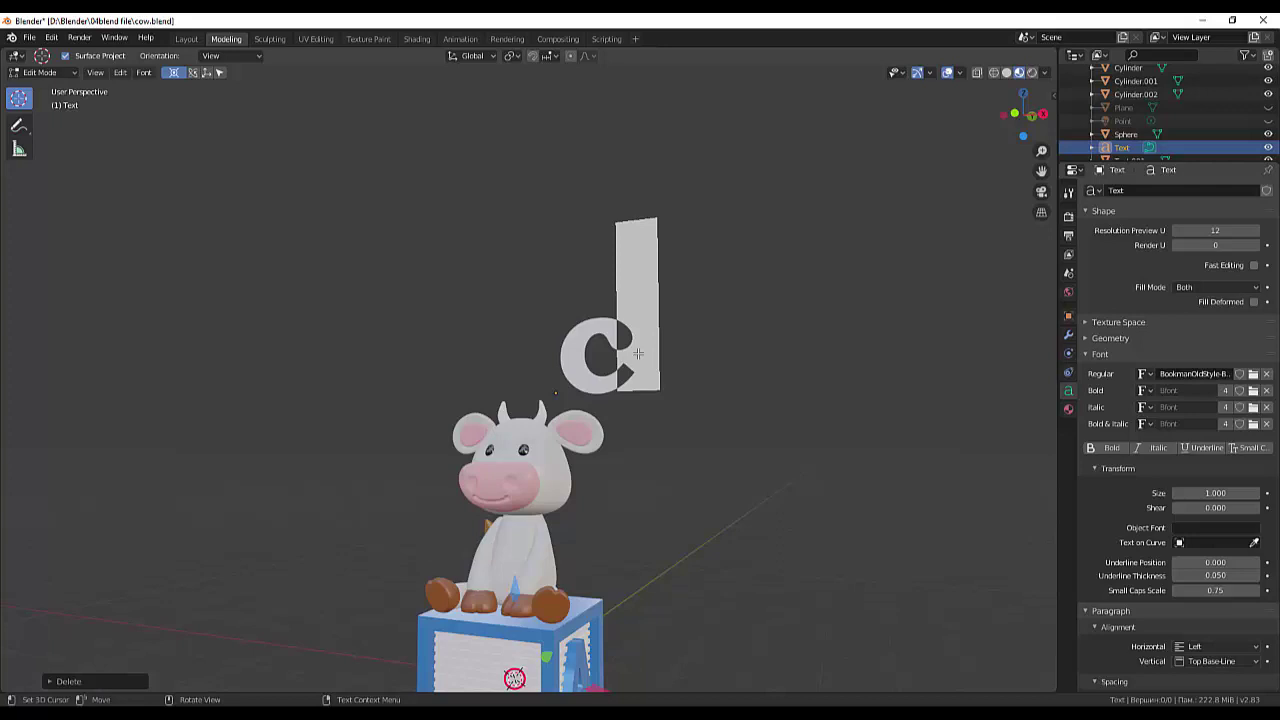
Edit the text: type 'AC', delete the extra letters, and enter the letter 'c'.
type("A")
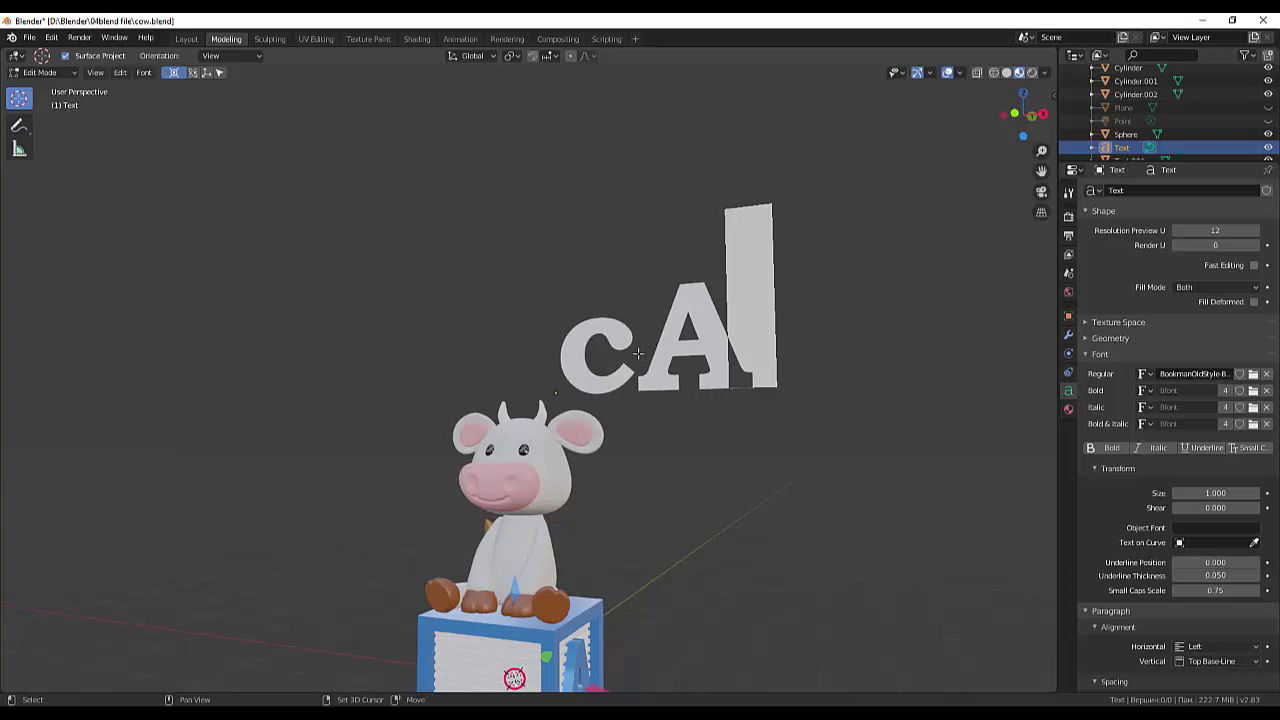
type("C")
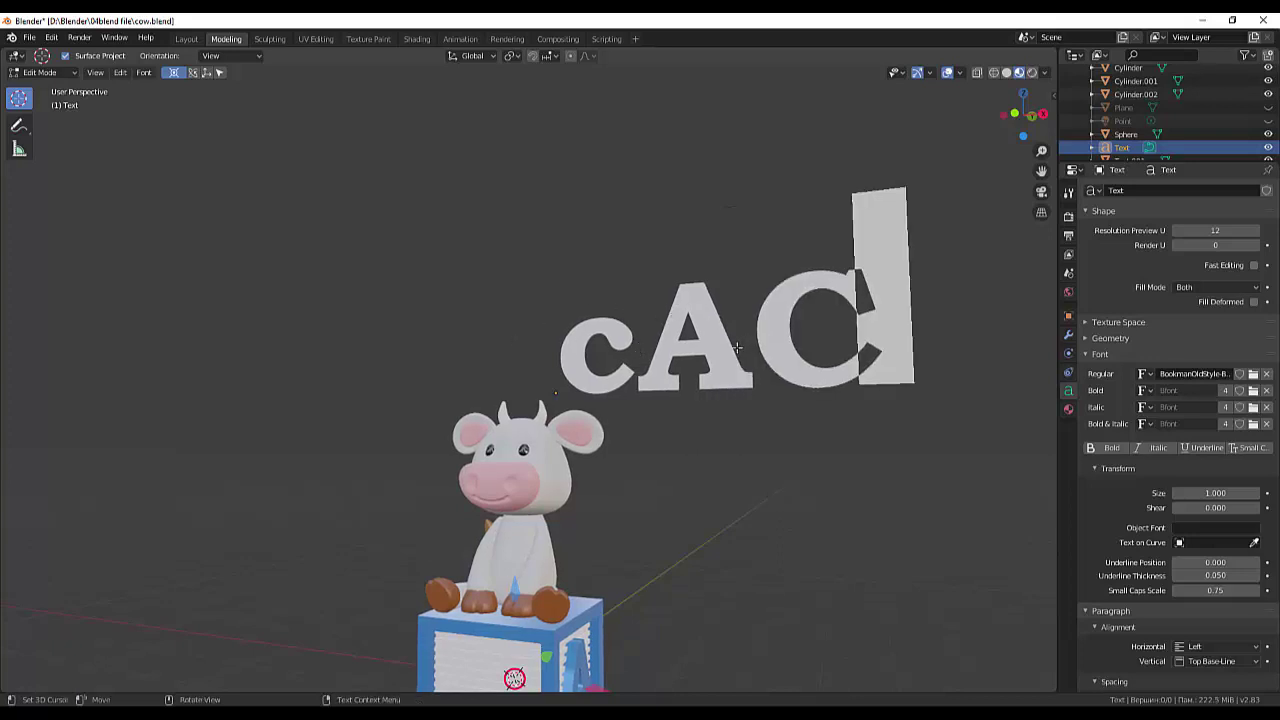
key("BackSpace")
key("BackSpace")
key("BackSpace")
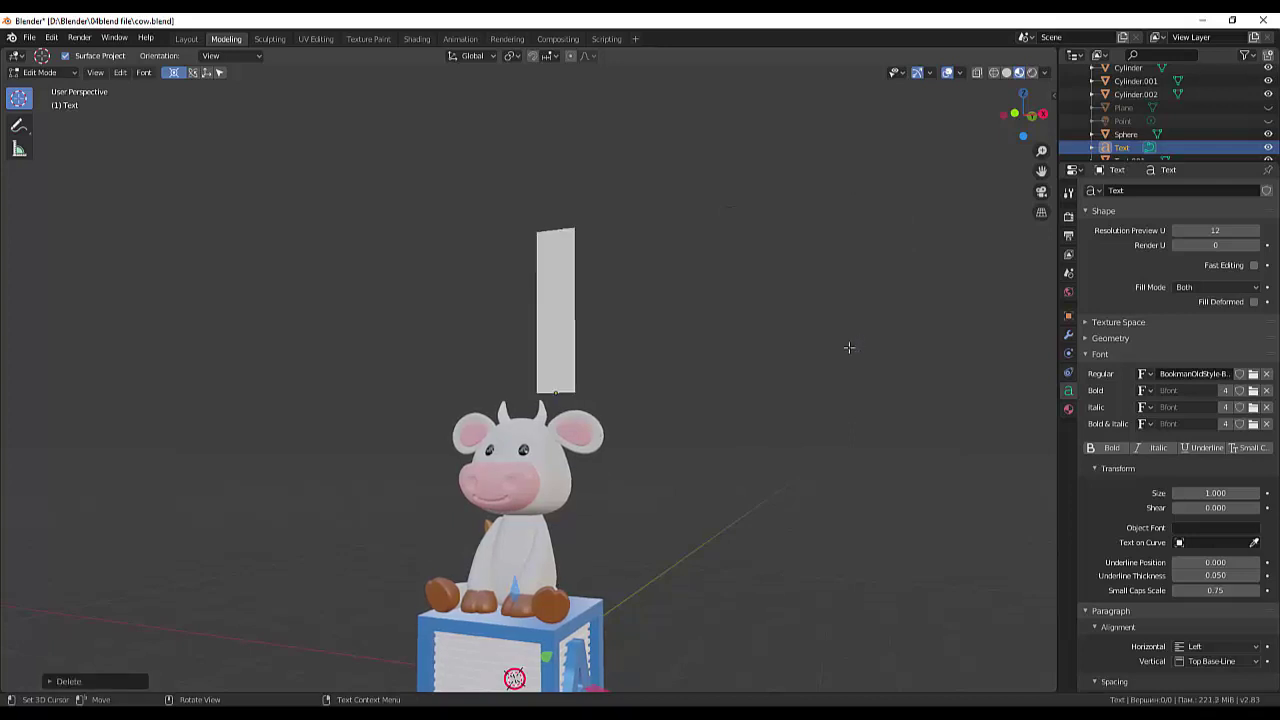
key("shift")
type("c")
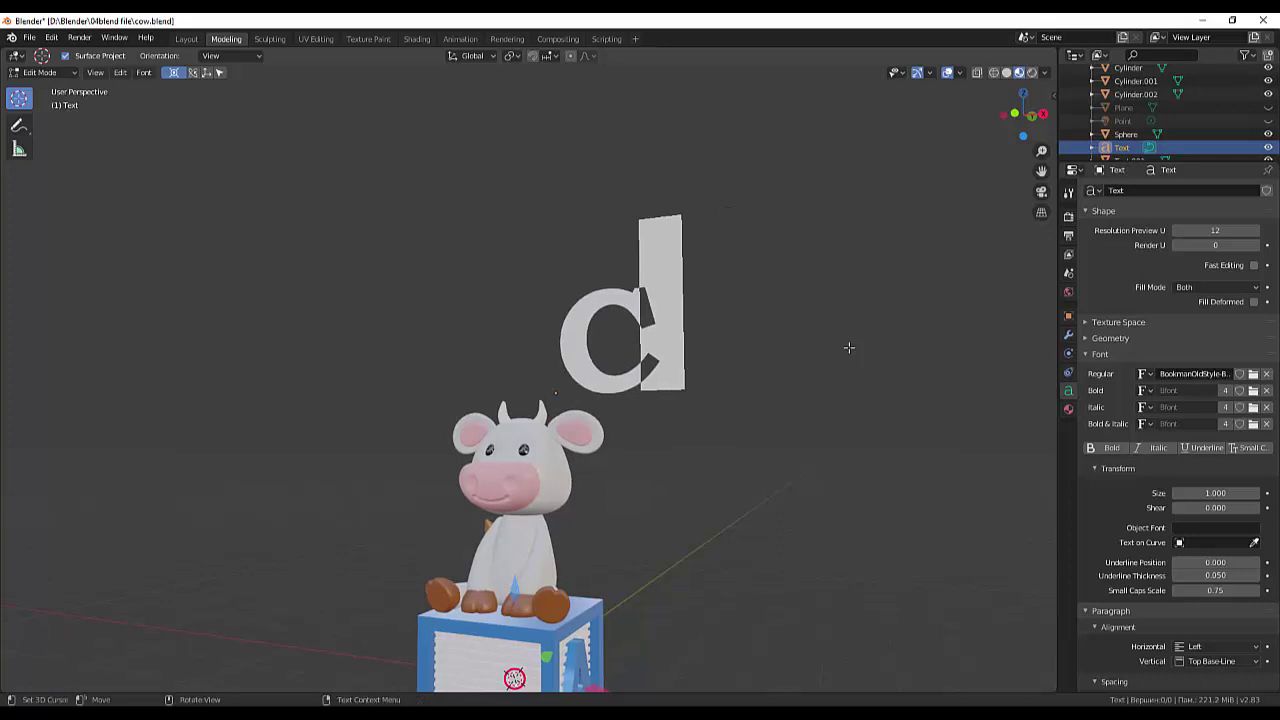
Move the 3D cursor beside the letters, then reset it to the world origin with Shift+C.
left_click(40, 72)
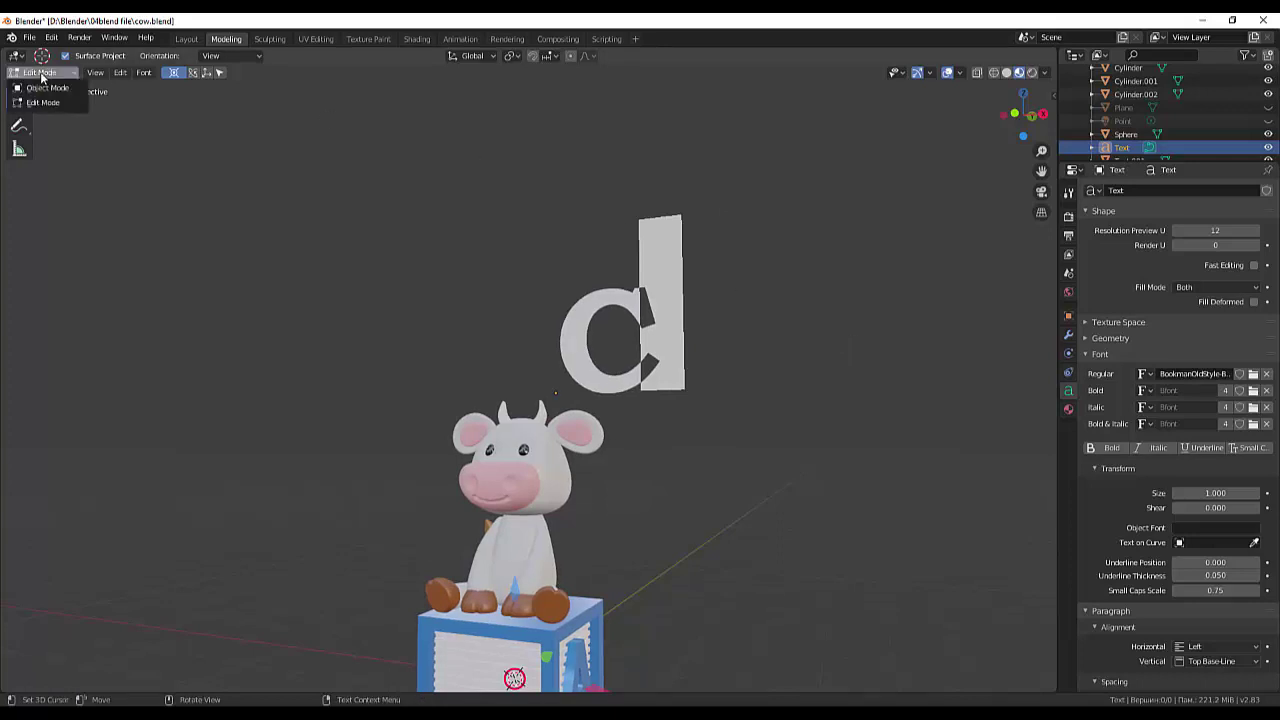
right_click(441, 333, "shift")
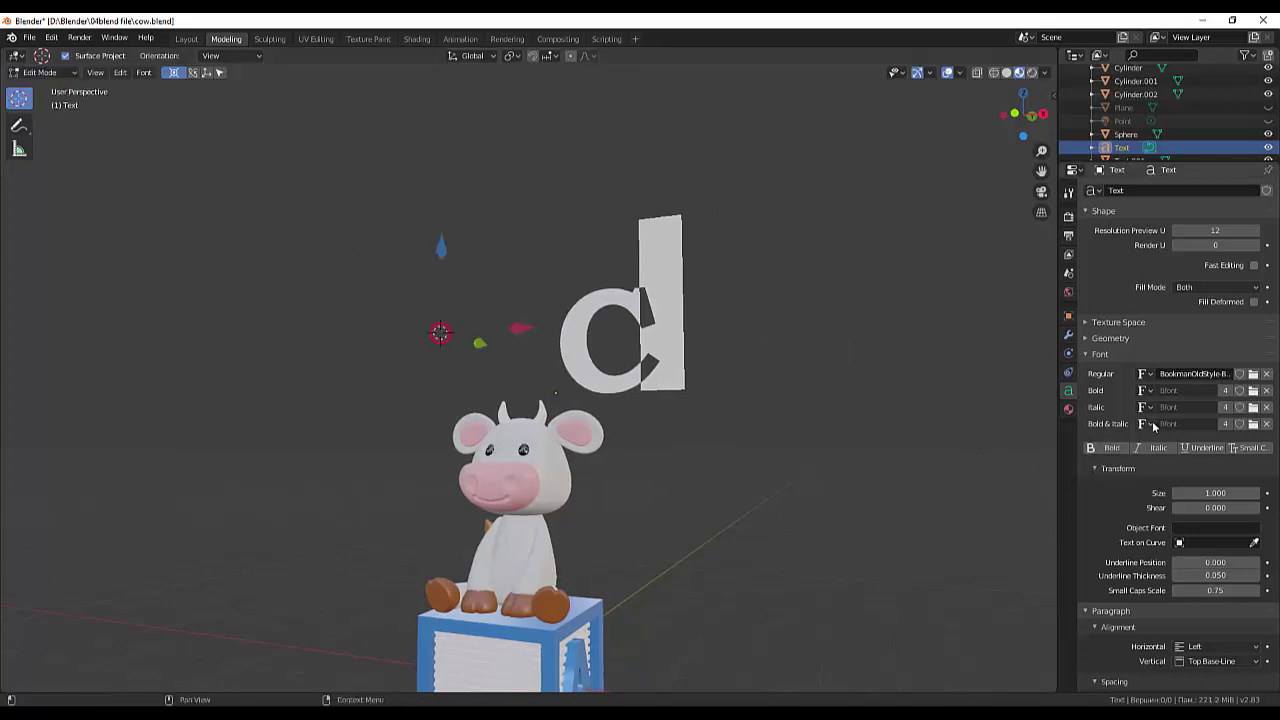
left_click(948, 425)
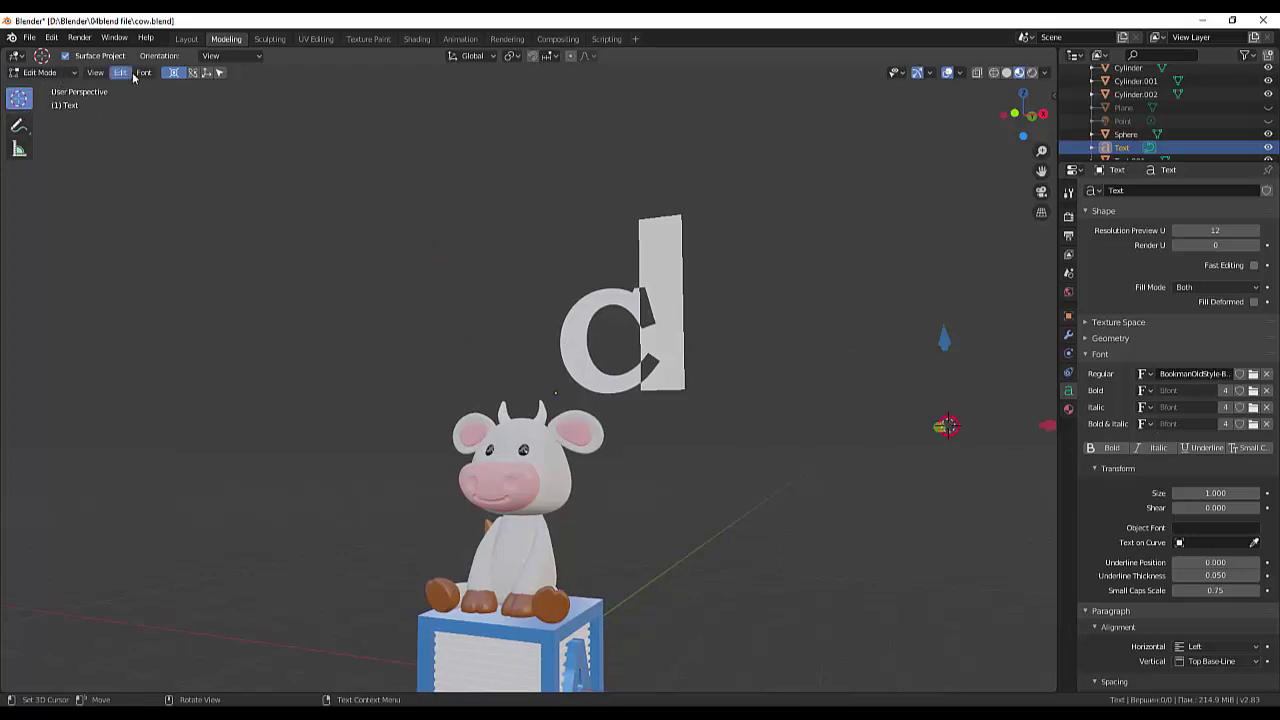
key("shift+c")
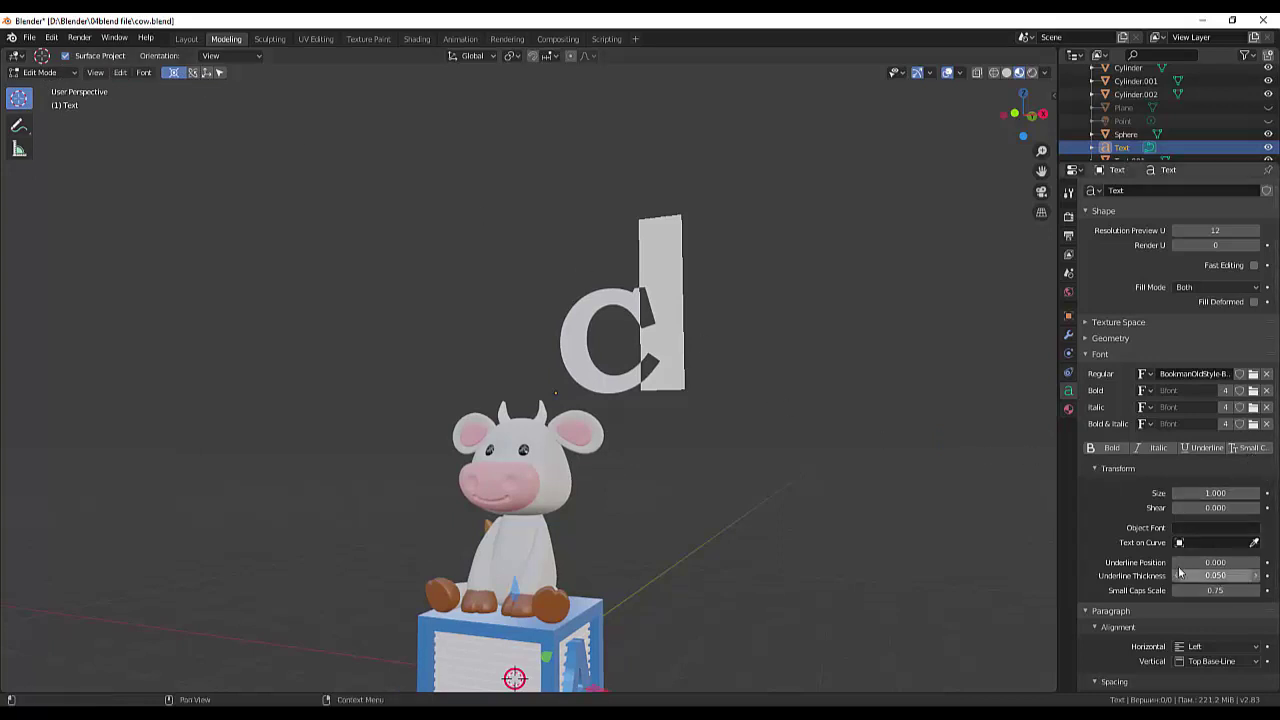
Extrude the letter to 0.07 m and return the text to Object Mode.
left_click(1089, 341)
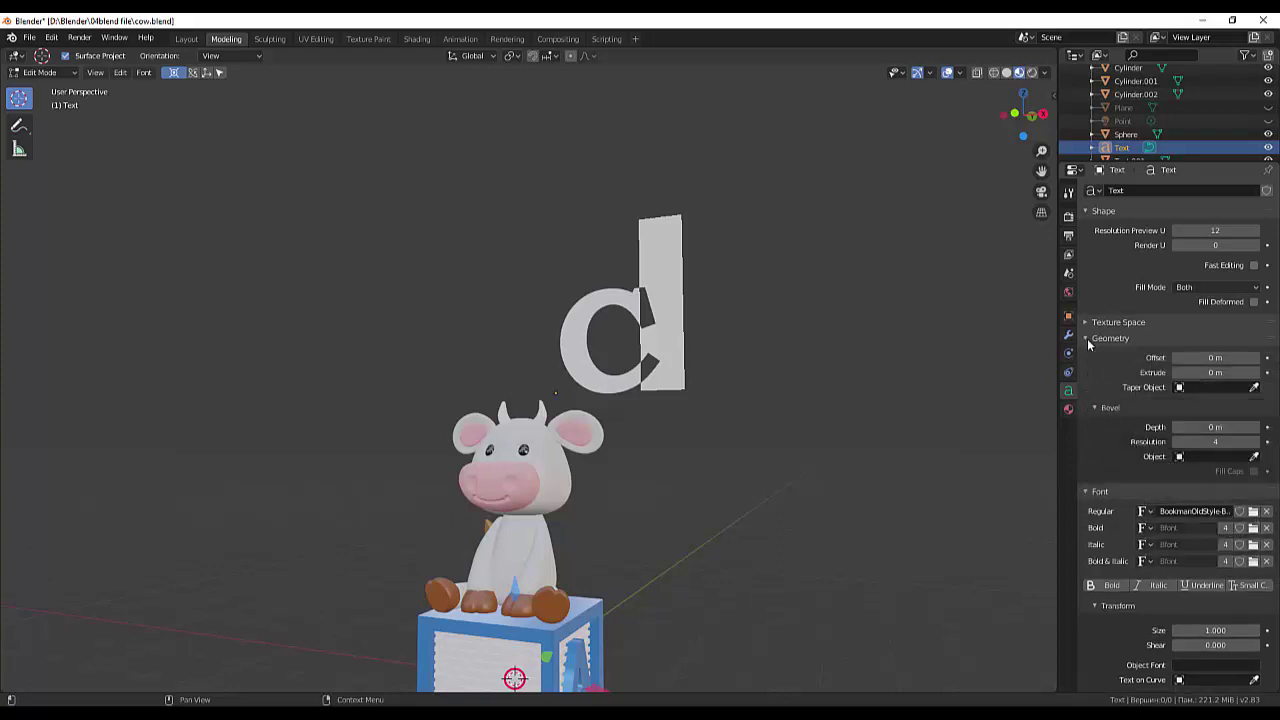
left_click_drag(1215, 372, 1242, 372)
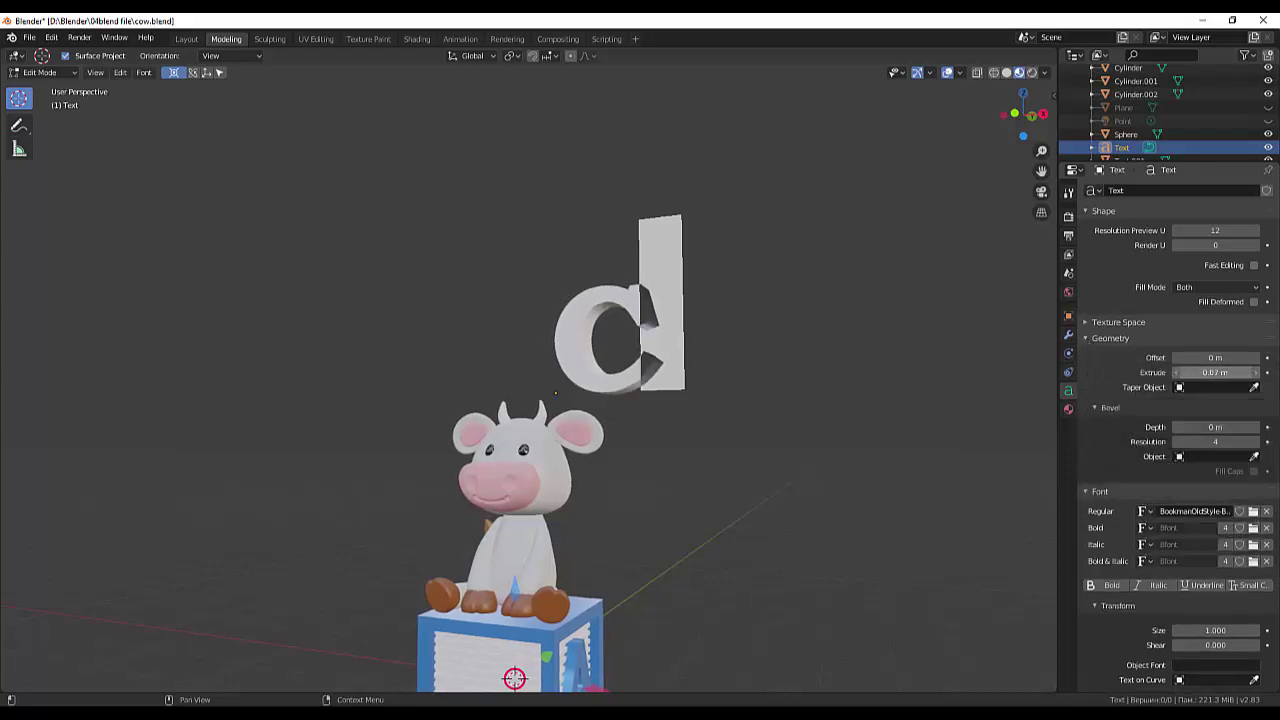
mouse_move(908, 354)
middle_mouse_down()
mouse_move(941, 416)
mouse_move(930, 371)
middle_mouse_up()
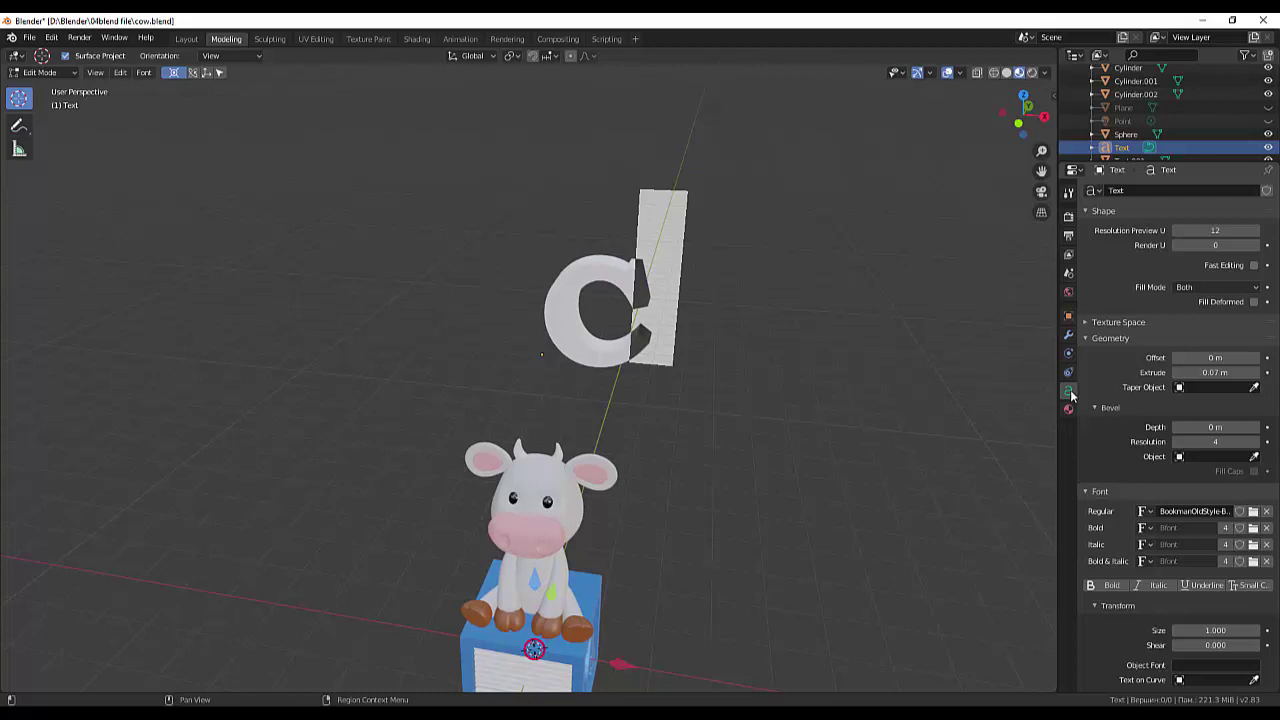
left_click(45, 73)
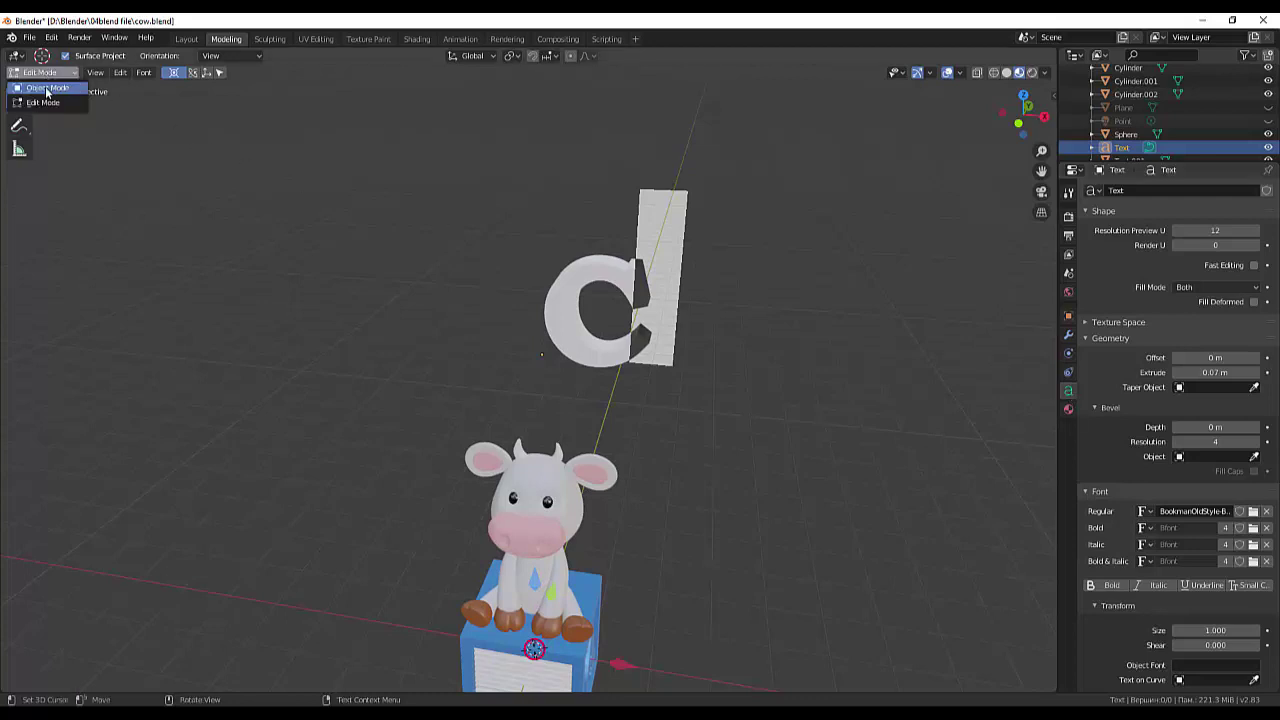
left_click(47, 87)
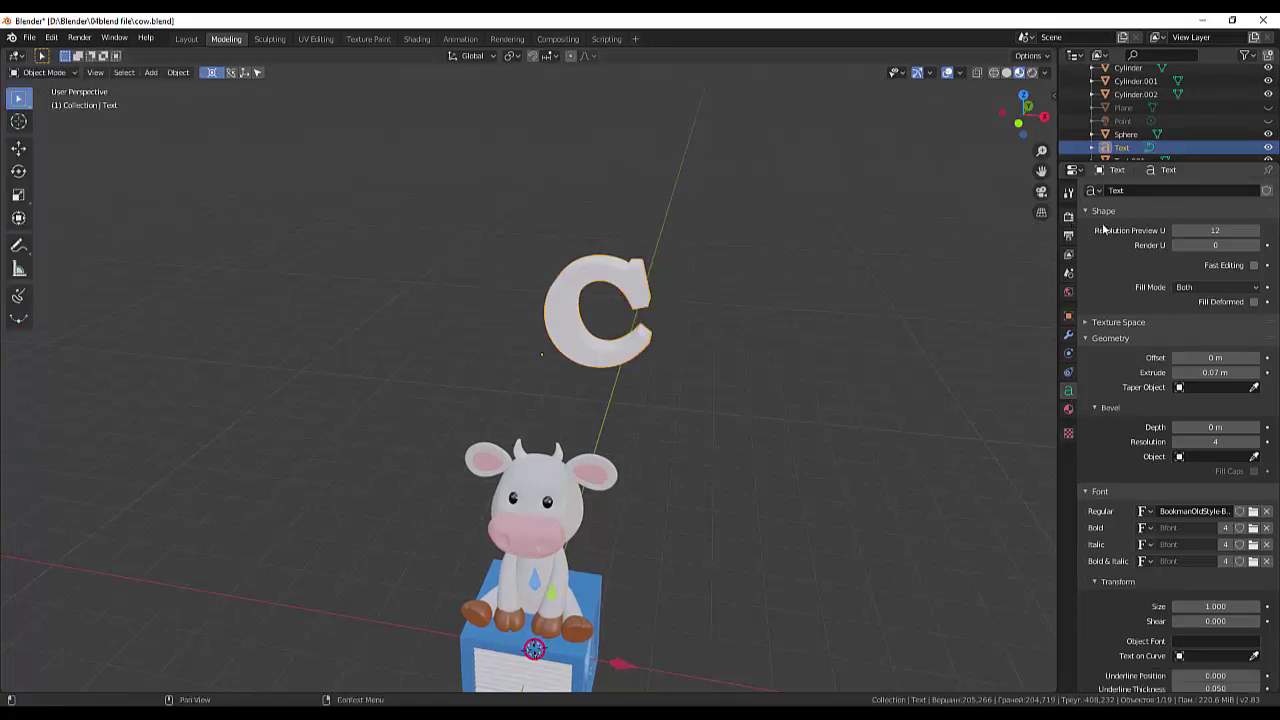
Check the text's modifiers, then collapse the Shape, Geometry, Font and Paragraph panels.
left_click(1069, 334)
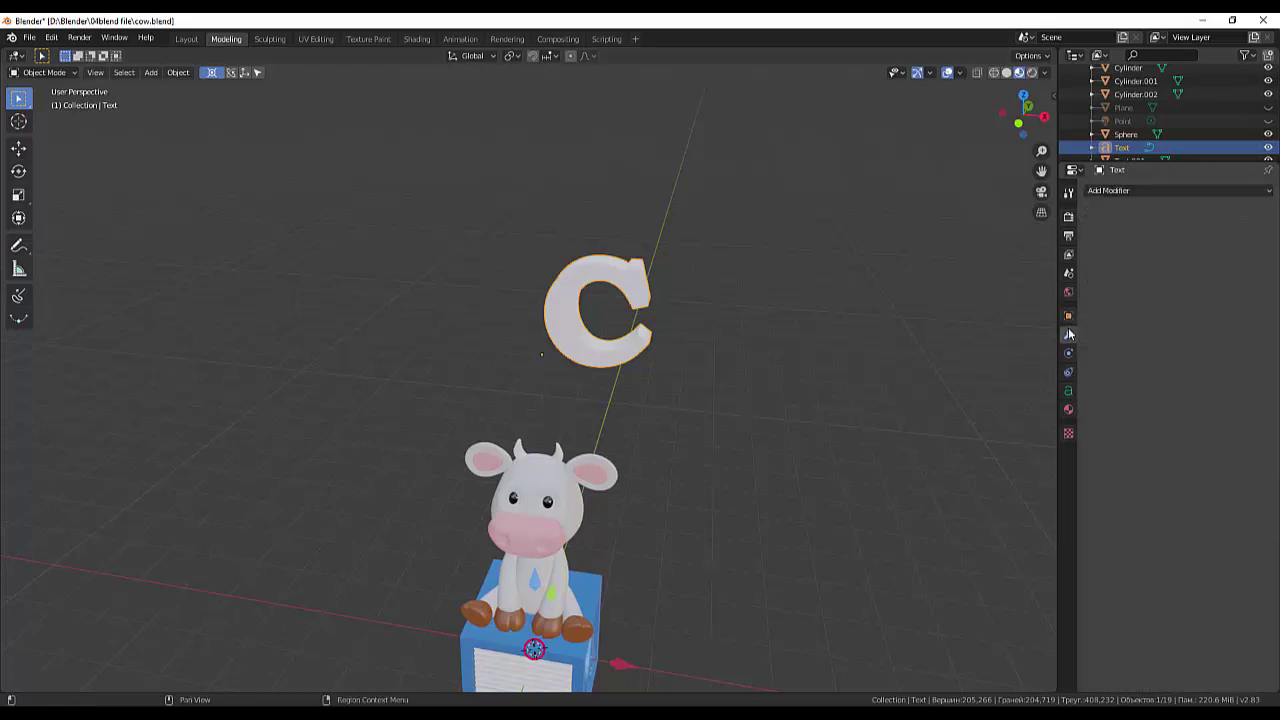
left_click(1069, 390)
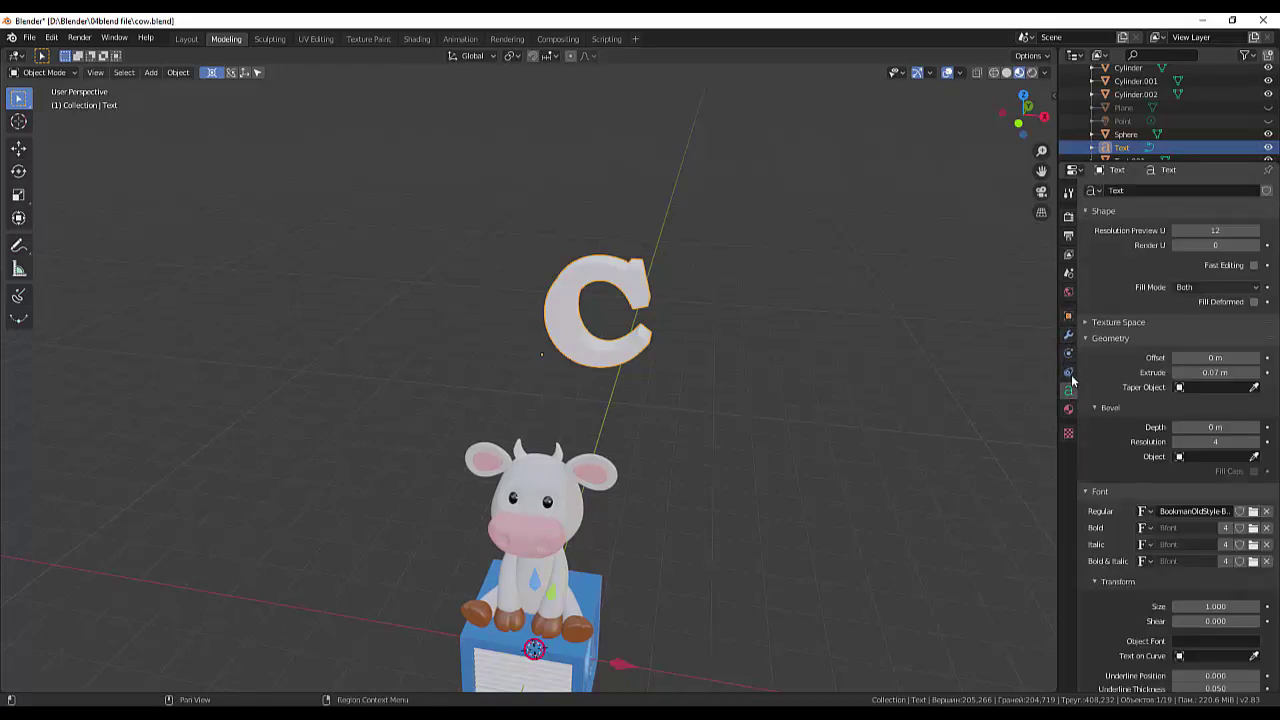
left_click(1088, 212)
left_click(1087, 243)
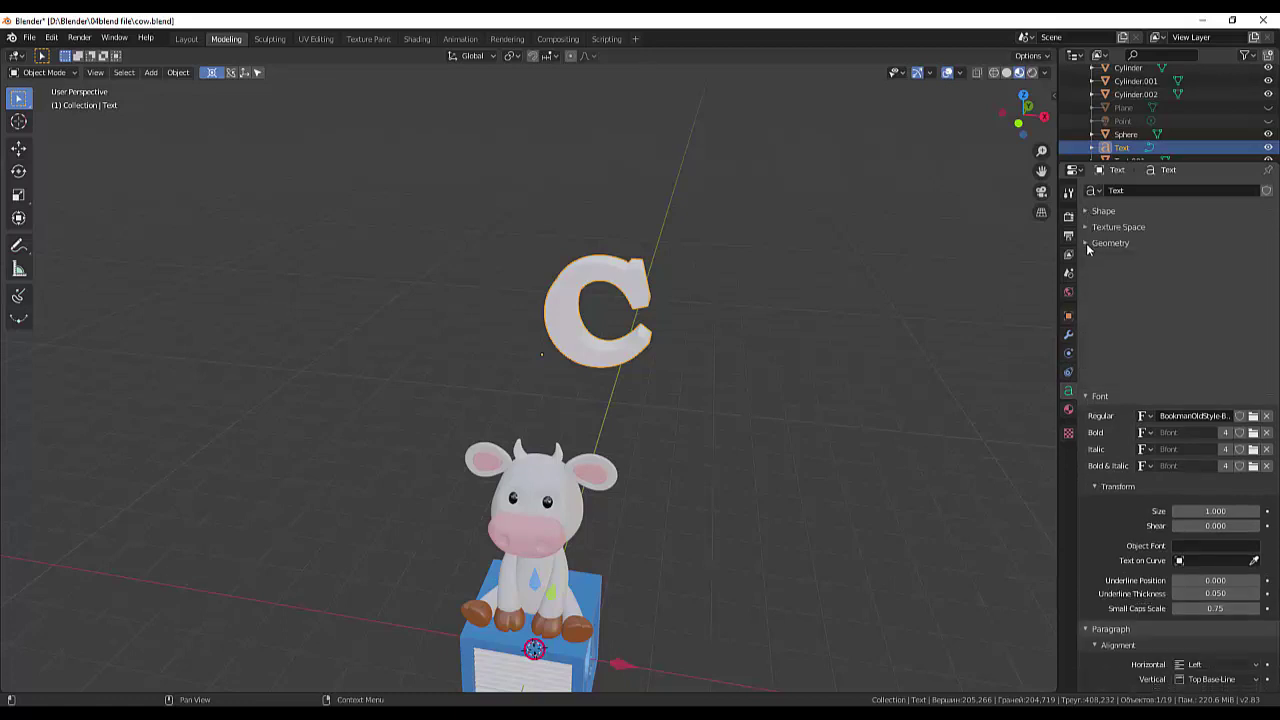
left_click(1088, 260)
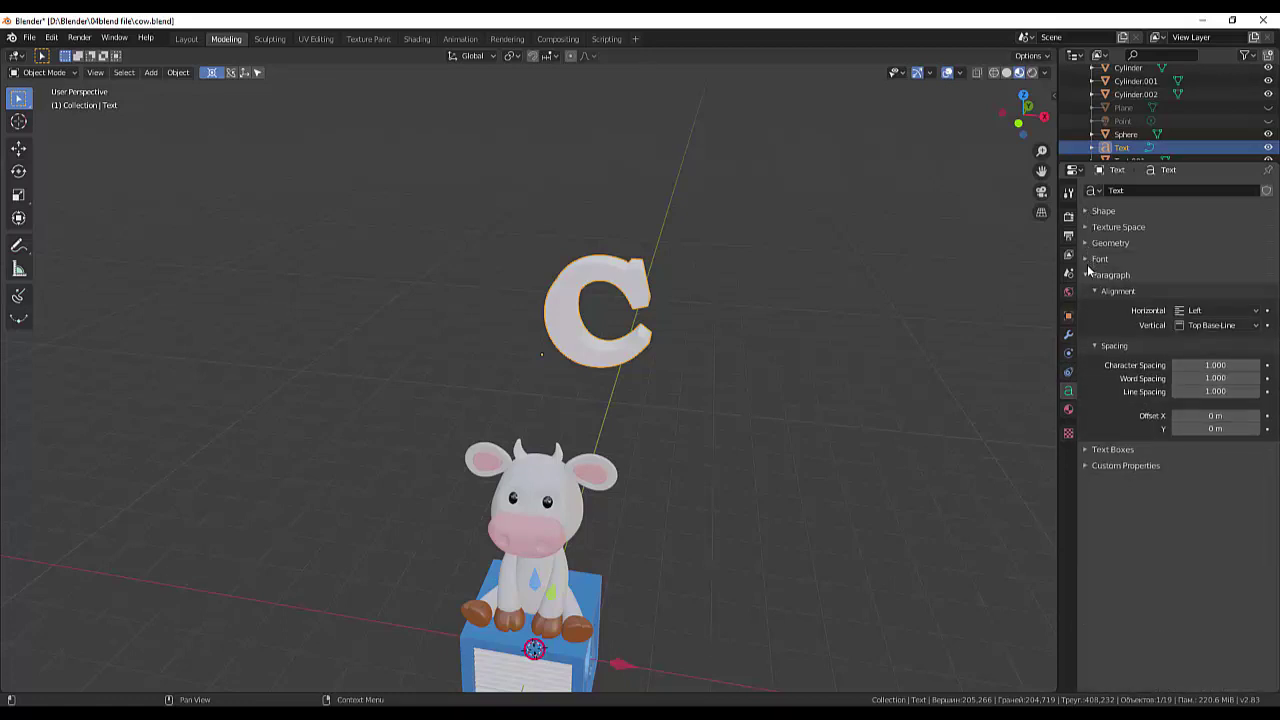
left_click(1088, 275)
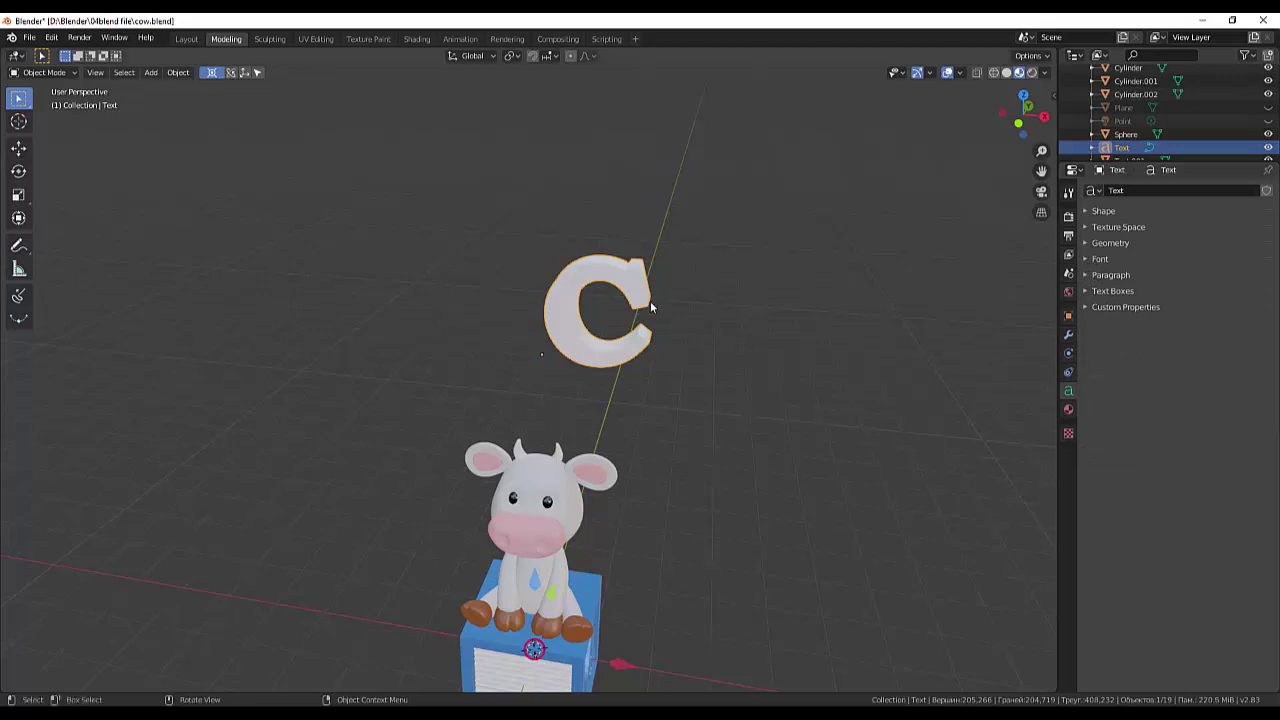
Lower the letter's Geometry extrusion from 0.07 m to 0.04 m, then deselect it and view the scene.
mouse_move(636, 288)
middle_mouse_down()
mouse_move(669, 298)
mouse_move(561, 260)
middle_mouse_up()
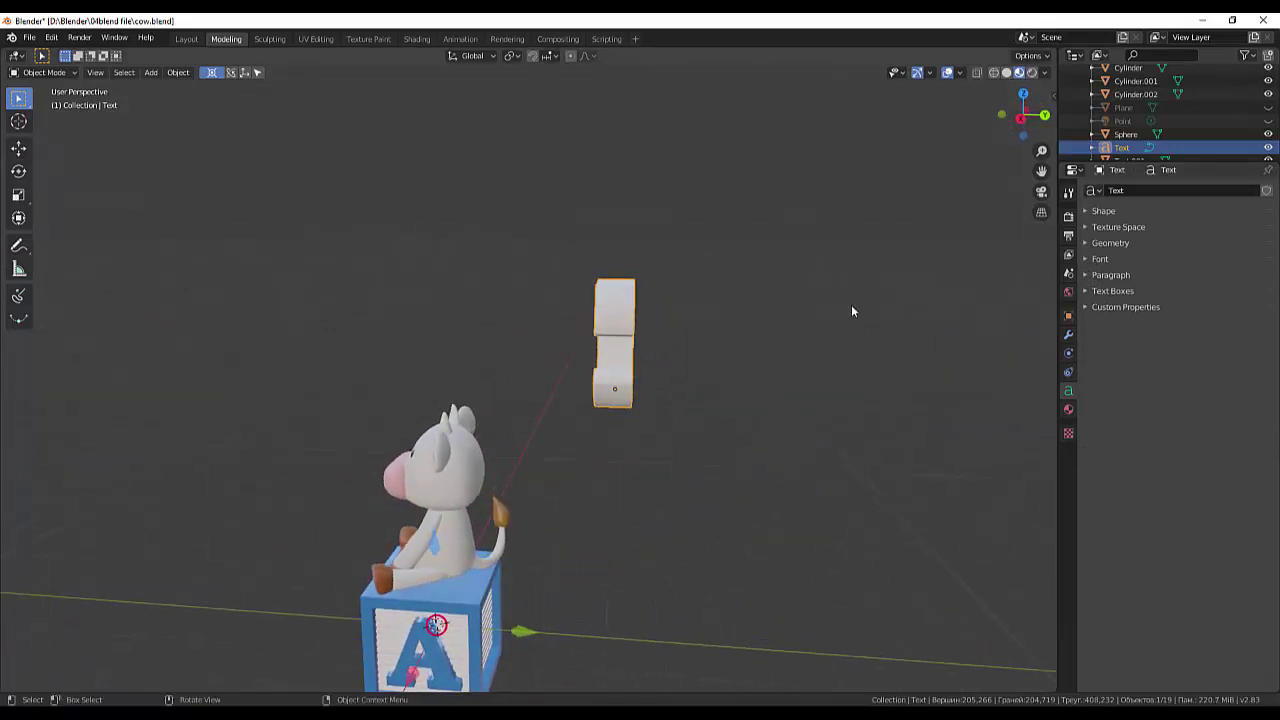
left_click(1087, 243)
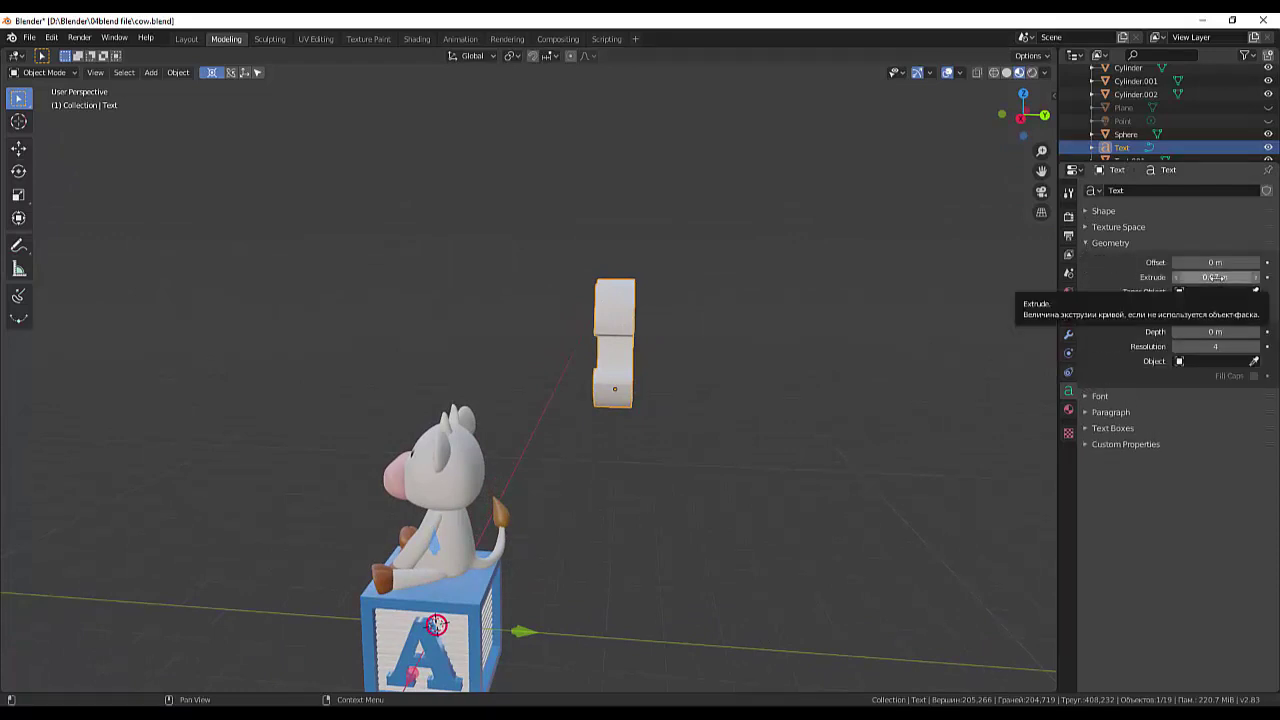
mouse_move(1213, 277)
left_mouse_down()
mouse_move(1190, 277)
mouse_move(1230, 277)
left_mouse_up()
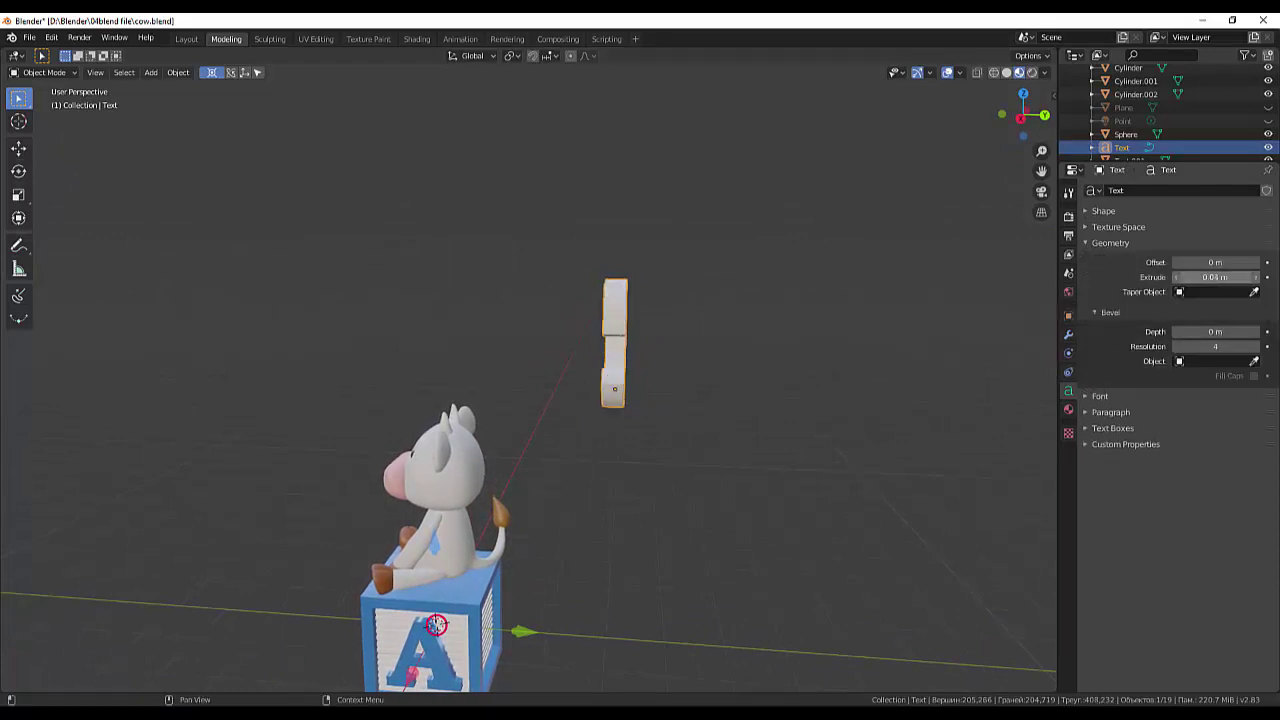
left_click(983, 336)
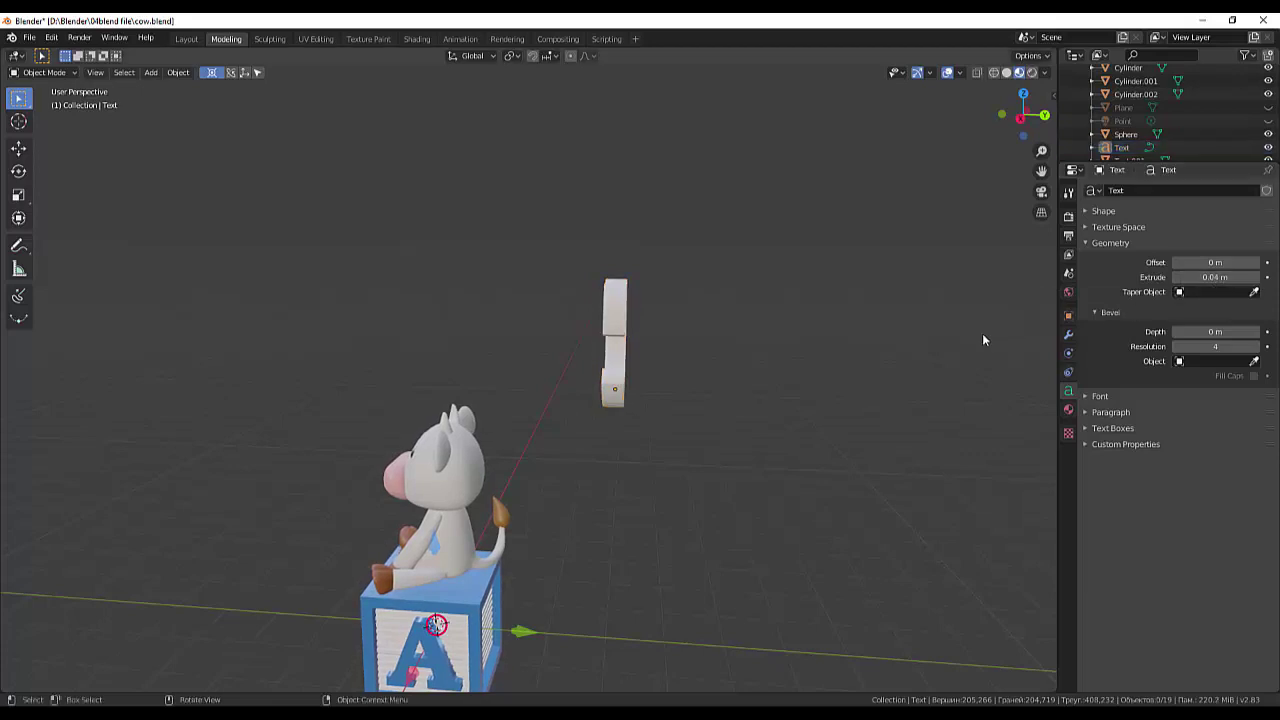
middle_click_drag(994, 332, 2, 335)
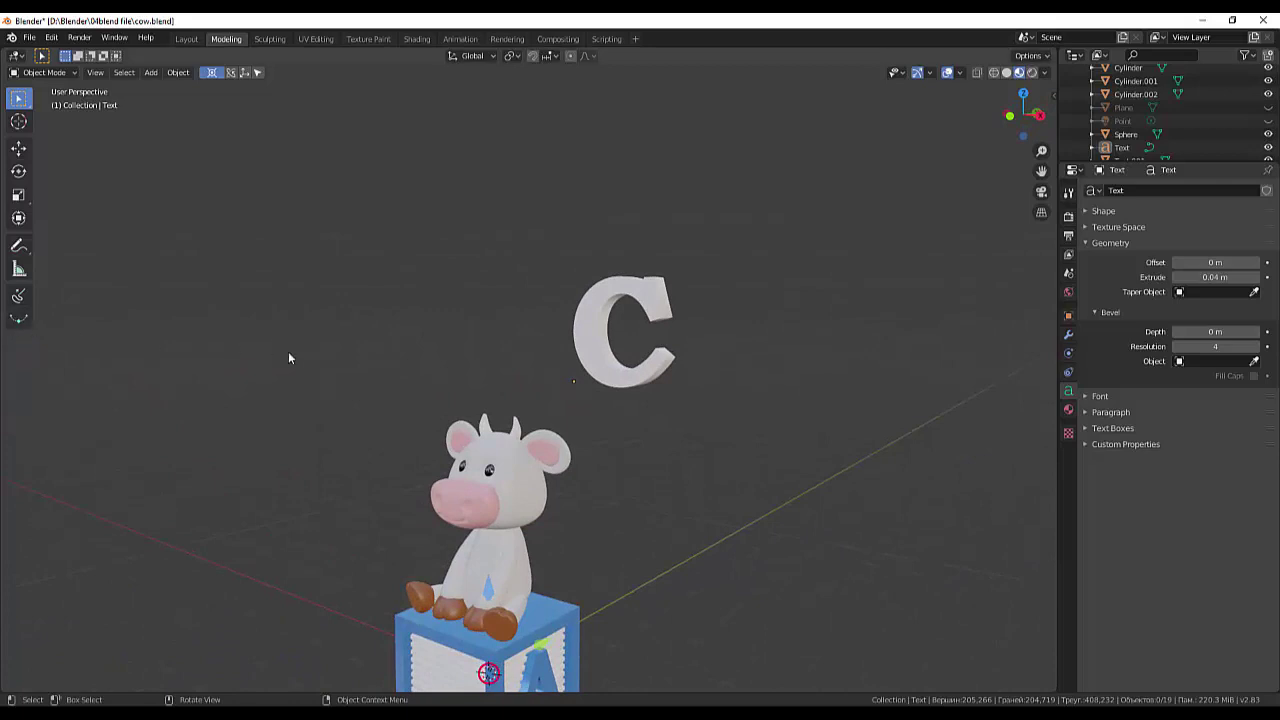
middle_click_drag(288, 351, 267, 400)
middle_click_drag(733, 335, 808, 337)
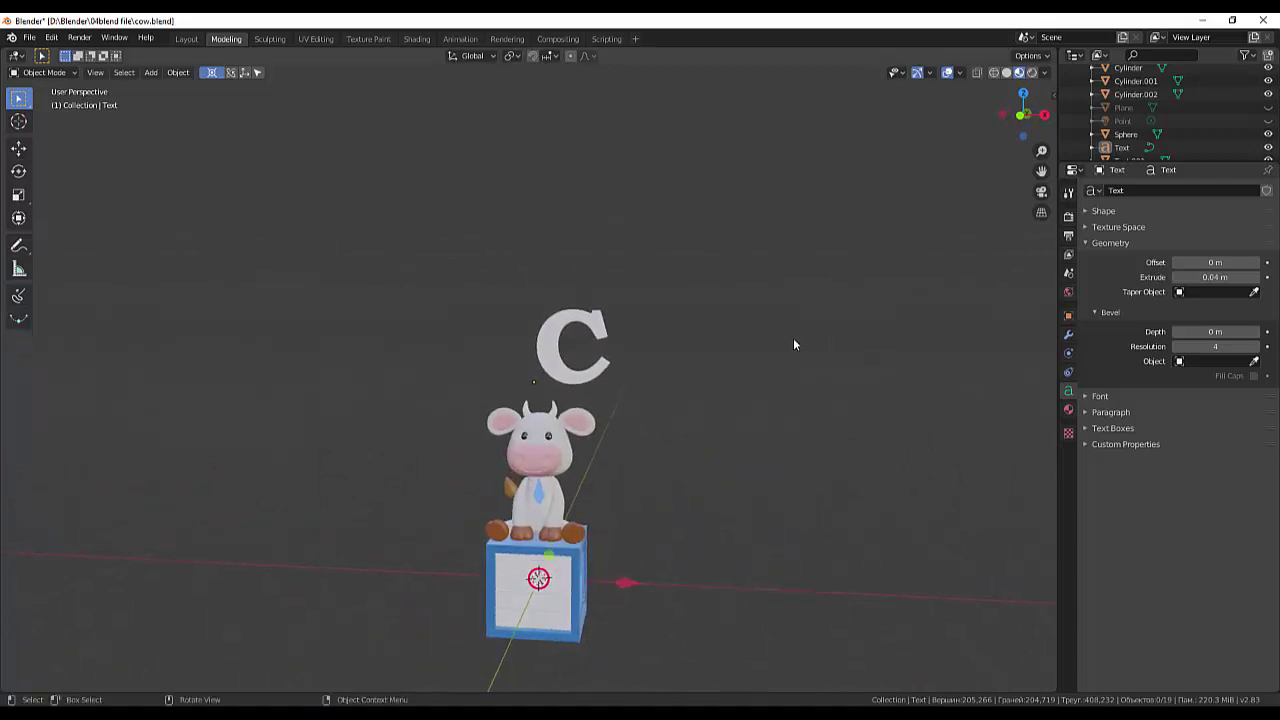
In right side view, move the letter C down to the block and scale it smaller.
key("KP_3")
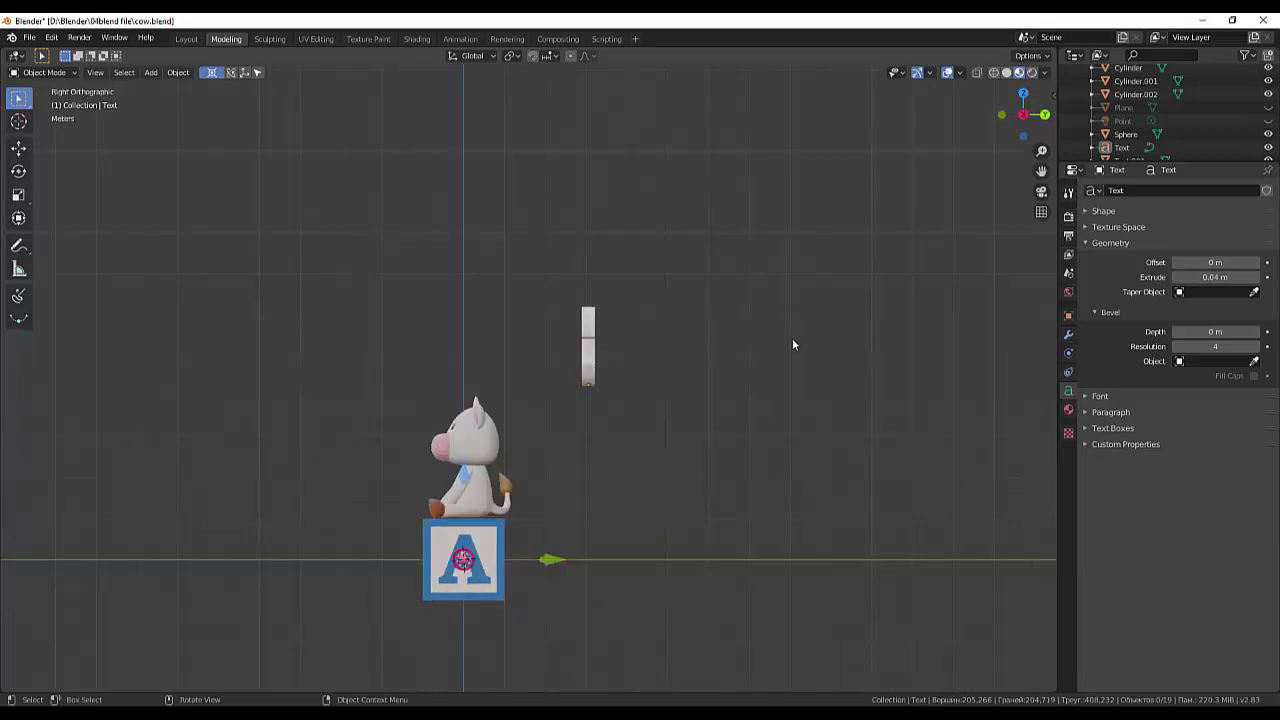
left_click(589, 372)
key("g")
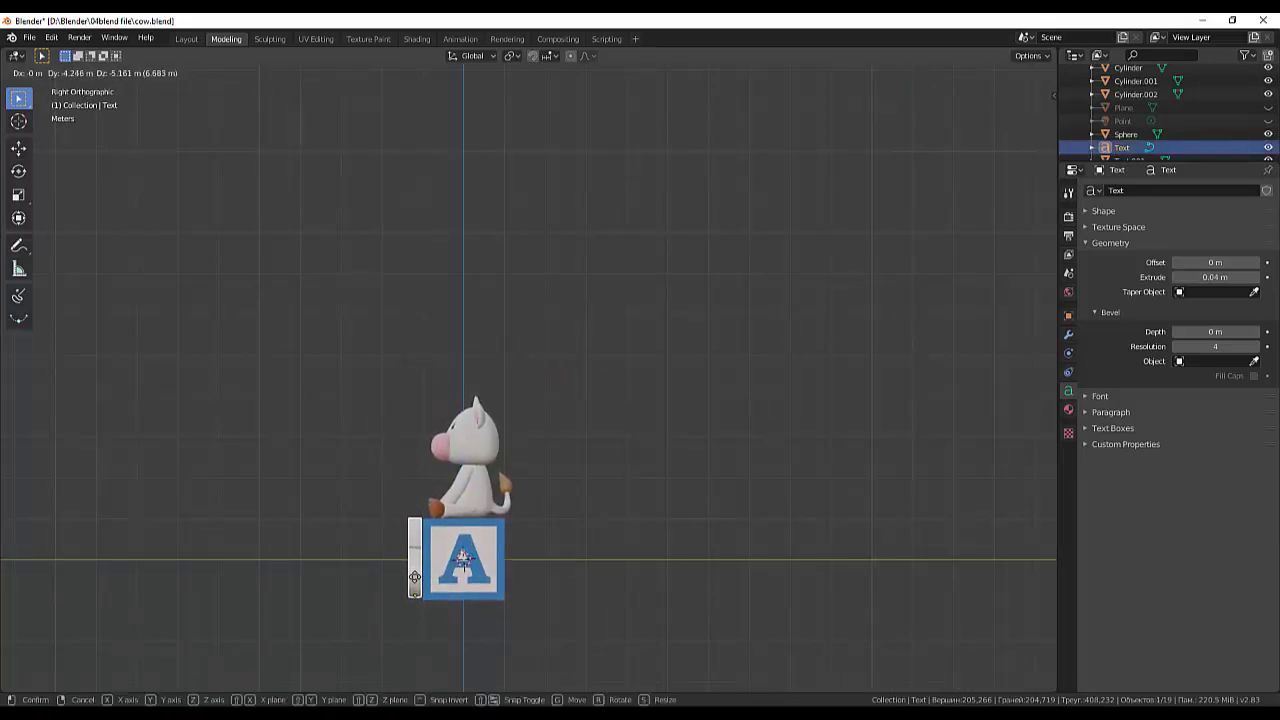
left_click(414, 577)
middle_click_drag(450, 570, 621, 530)
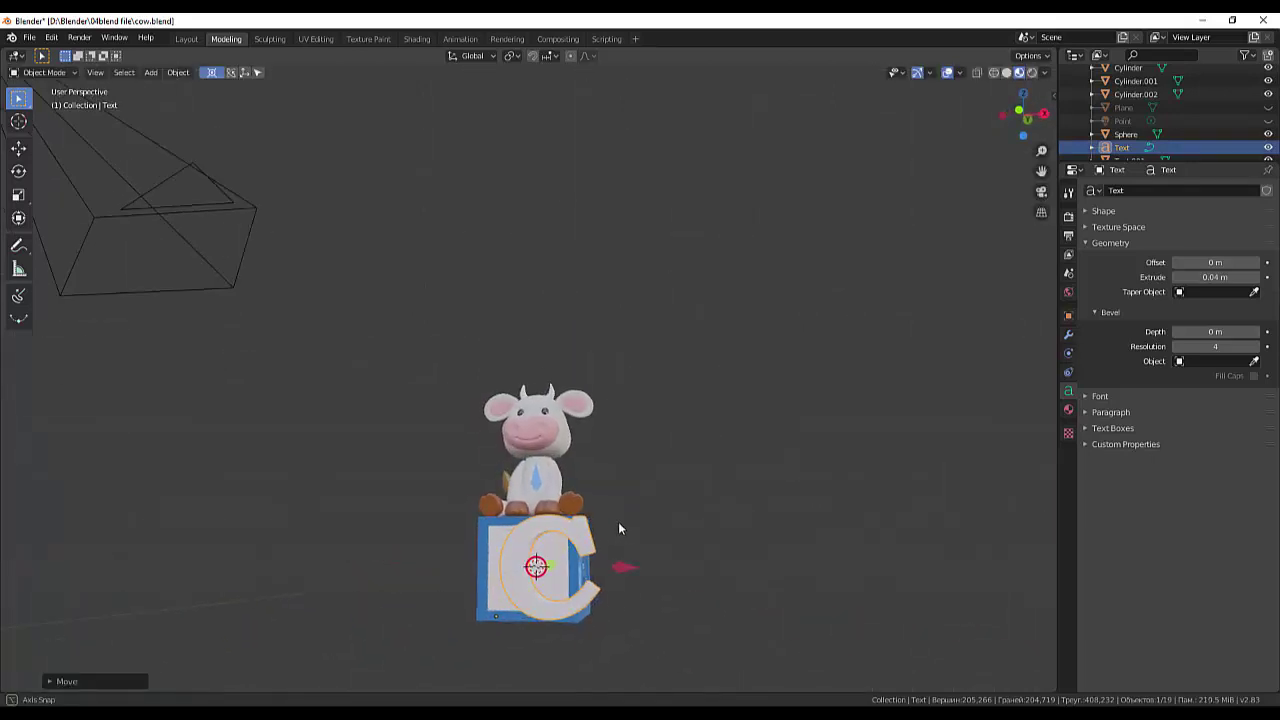
key("s")
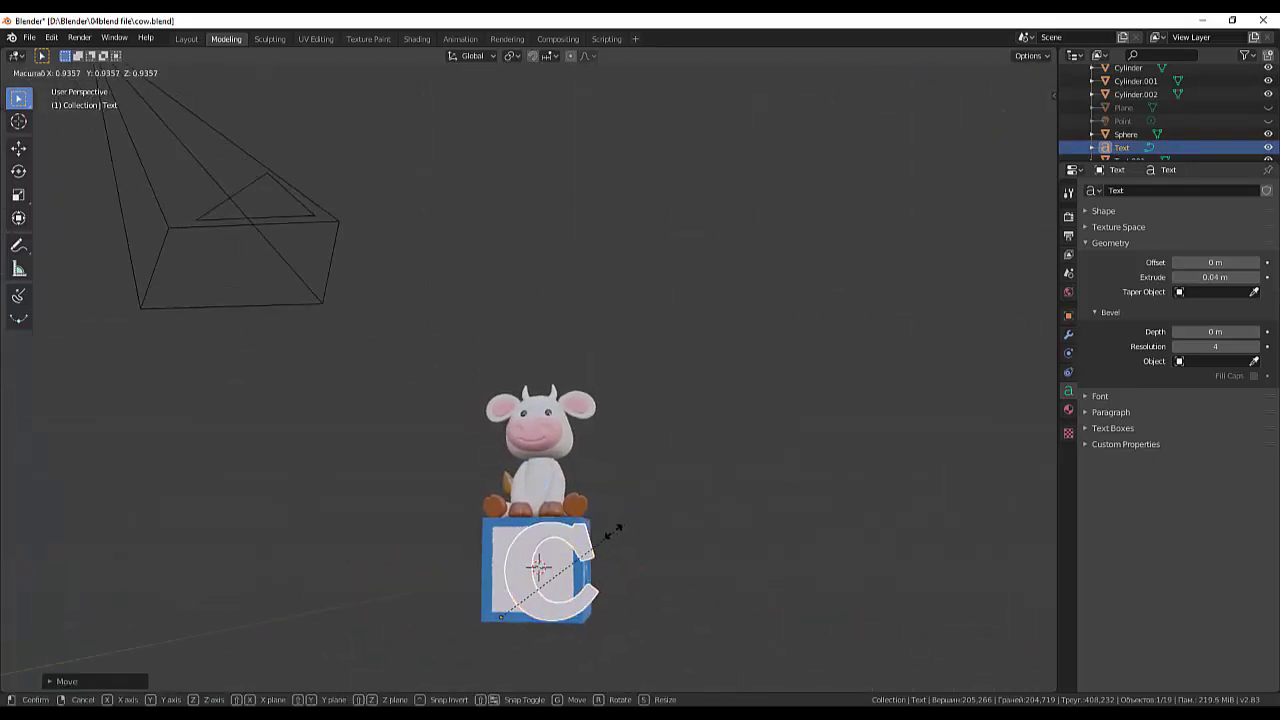
left_click(583, 548)
Nudge the C along Y, then in front view move it vertically onto the block face.
mouse_move(660, 539)
middle_mouse_down()
mouse_move(563, 546)
mouse_move(606, 549)
mouse_move(551, 562)
middle_mouse_up()
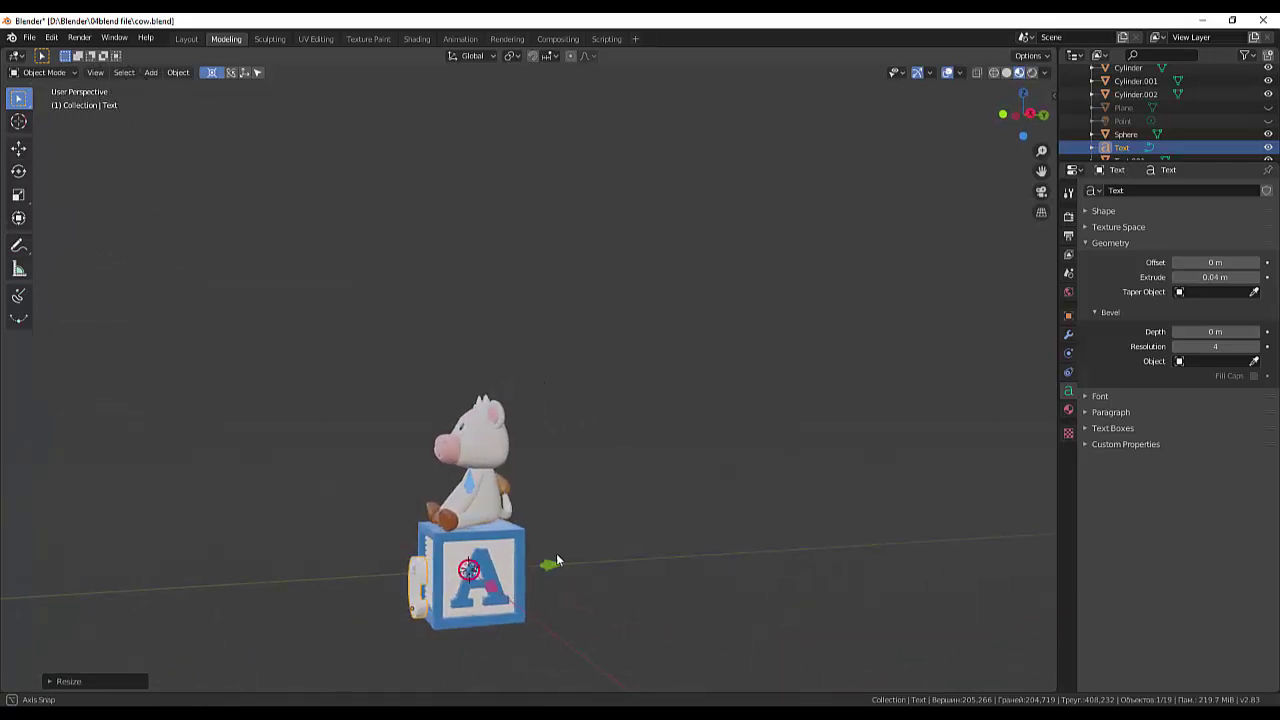
left_click_drag(549, 566, 560, 562)
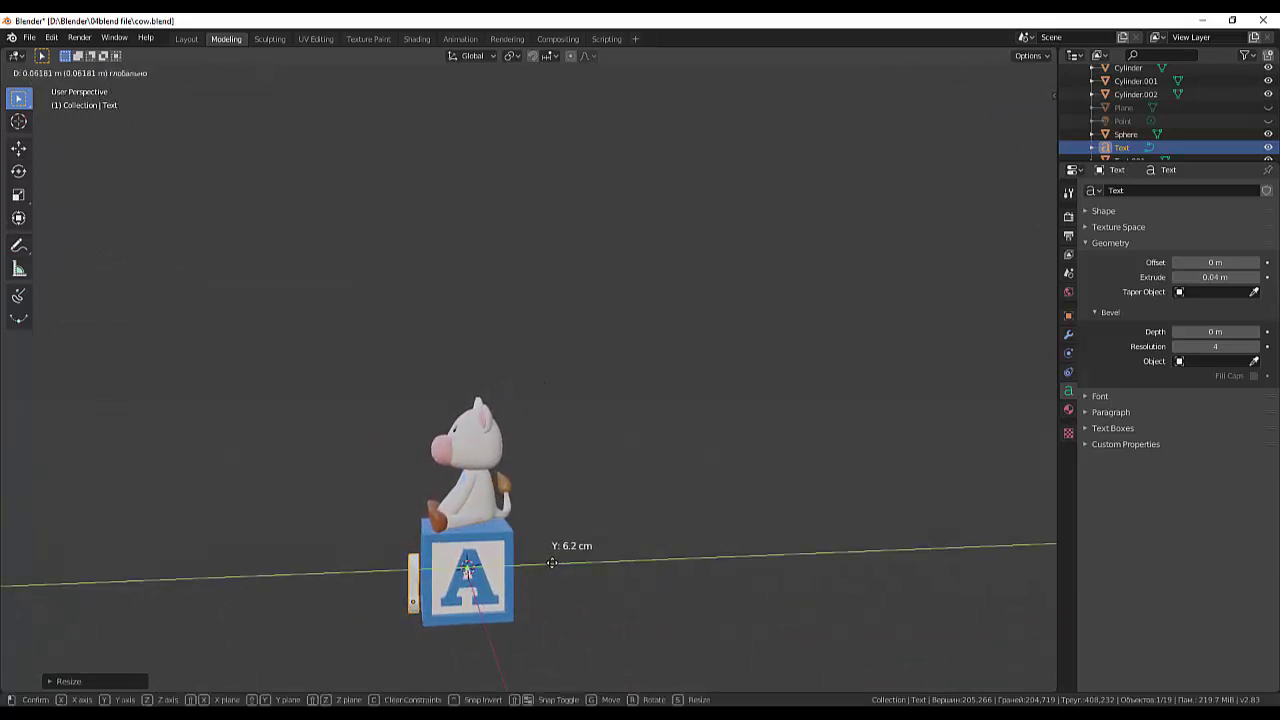
scroll(417, 594, "up", 2)
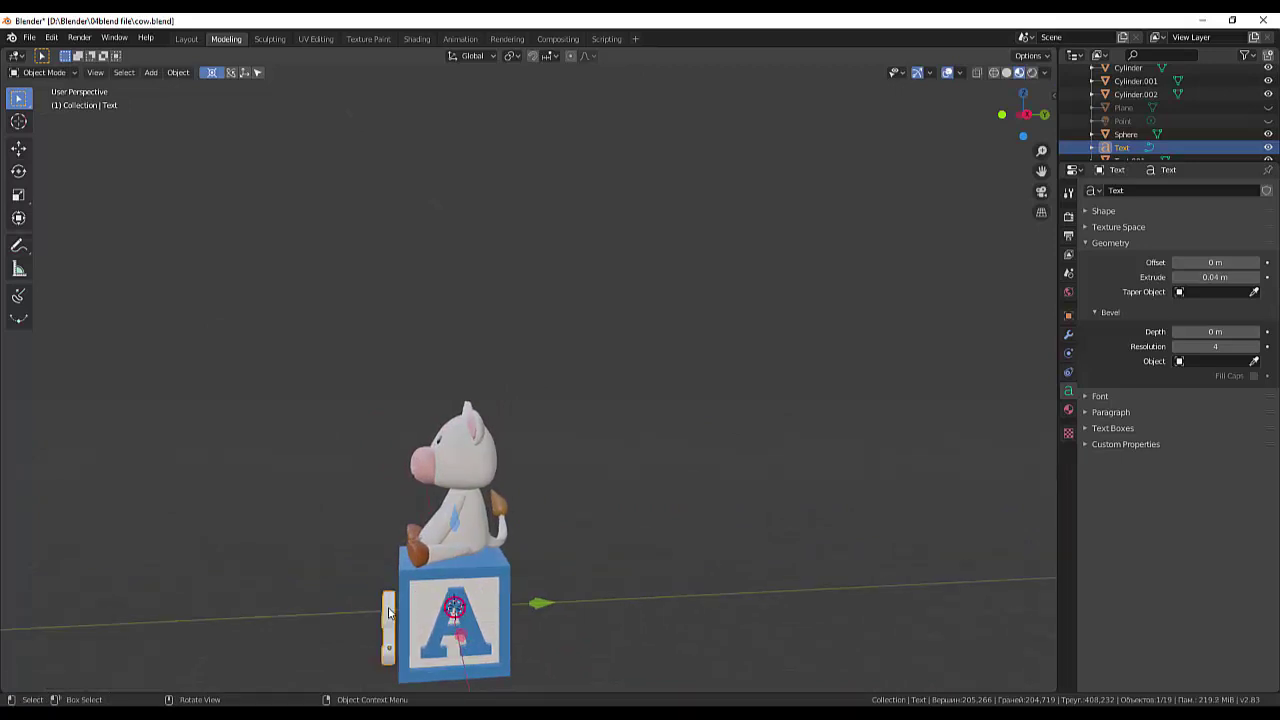
key("KP_1")
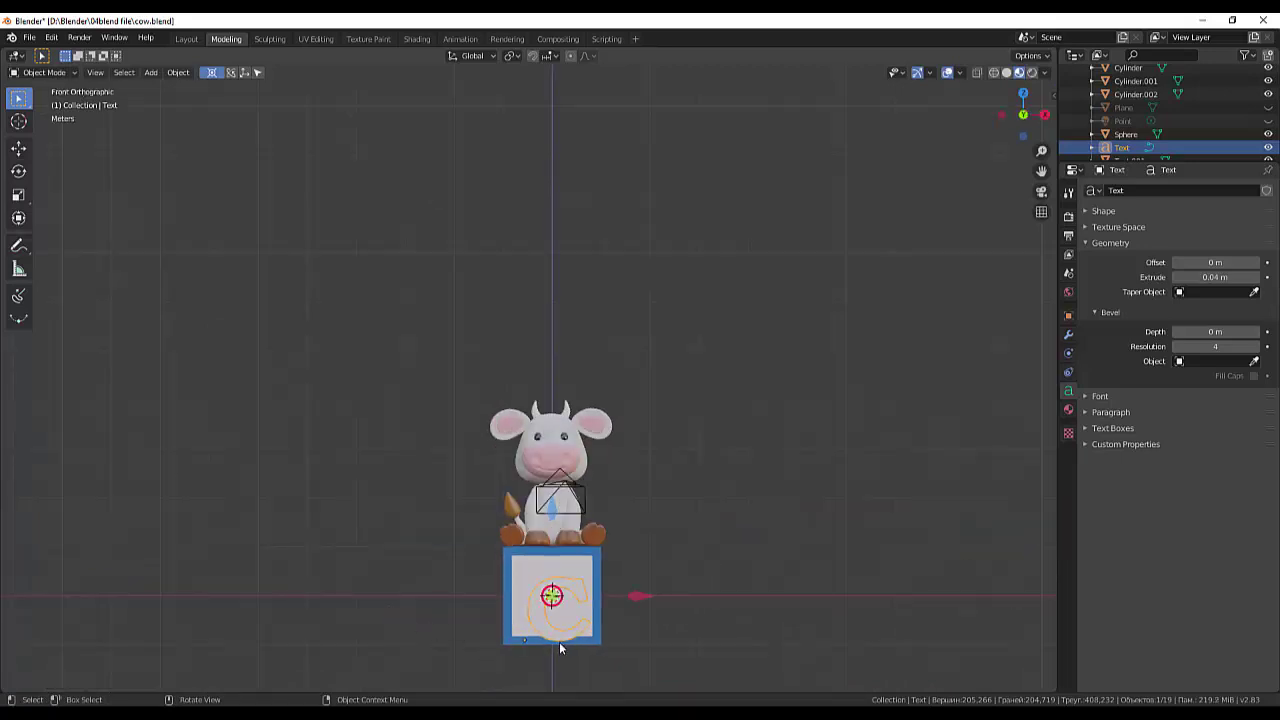
key("g")
key("z")
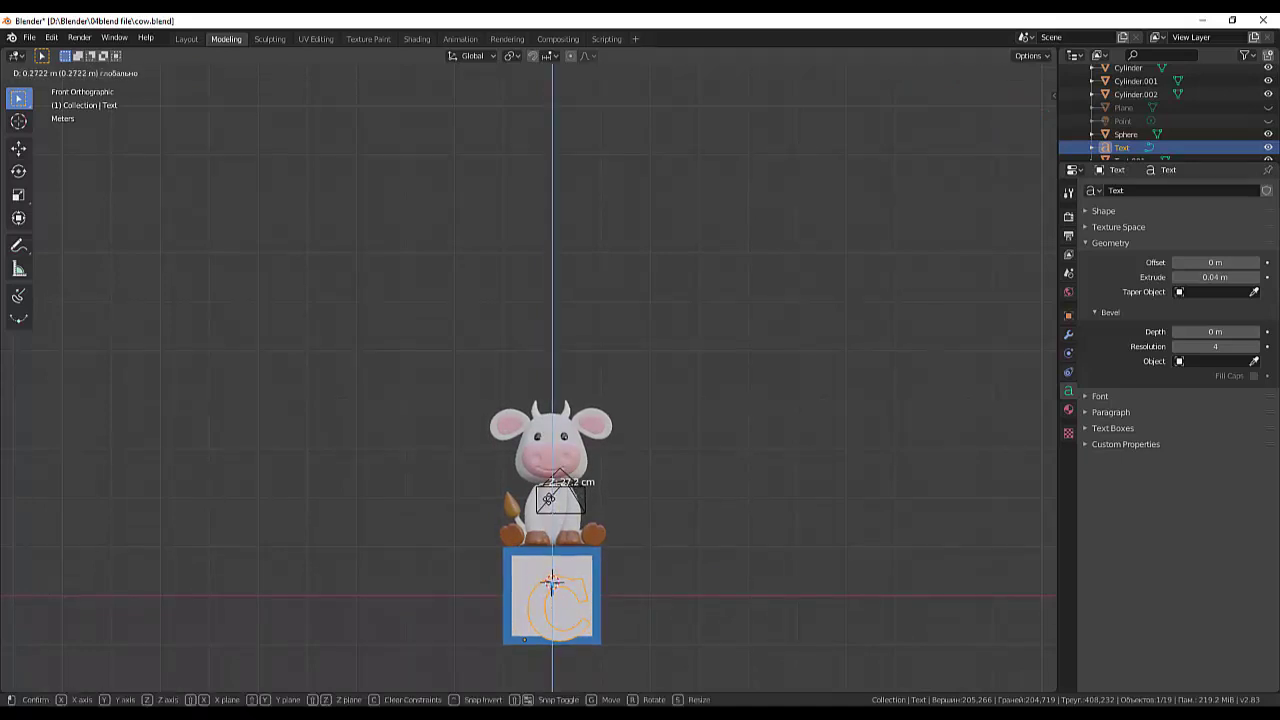
left_click(223, 382)
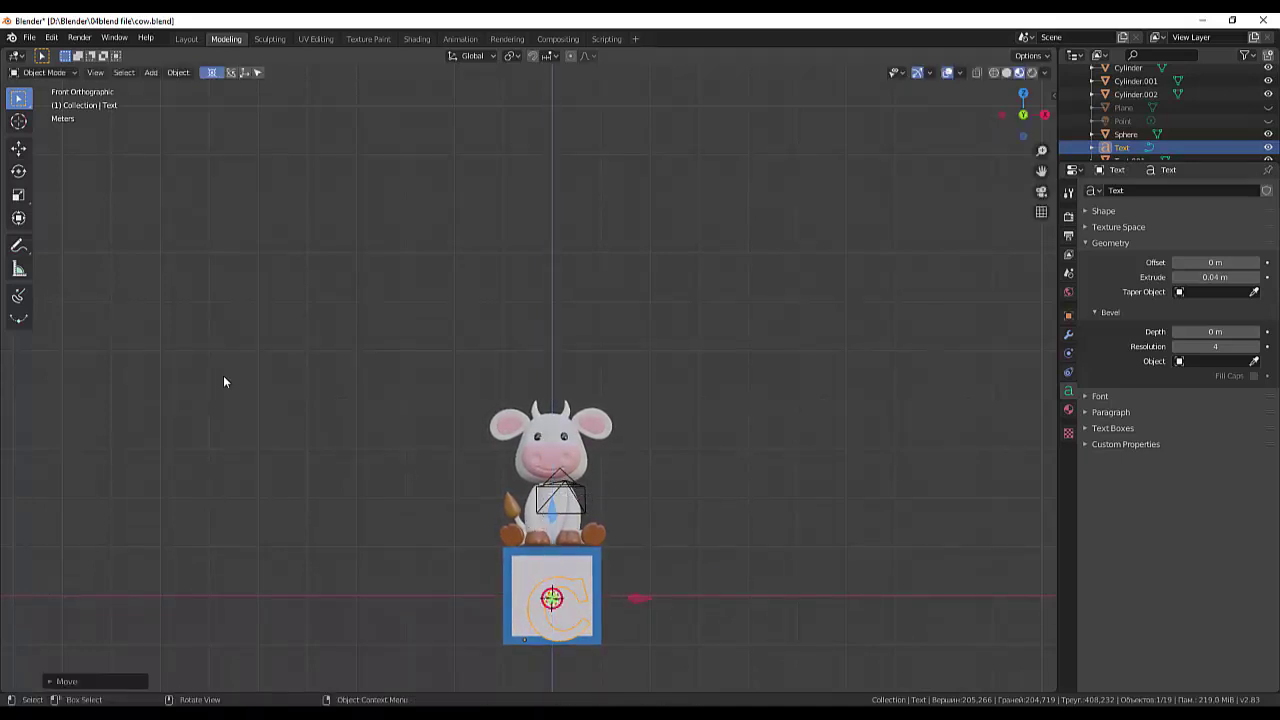
Select the block beneath the cow, then reselect the letter C.
left_click(578, 596)
left_click(211, 72)
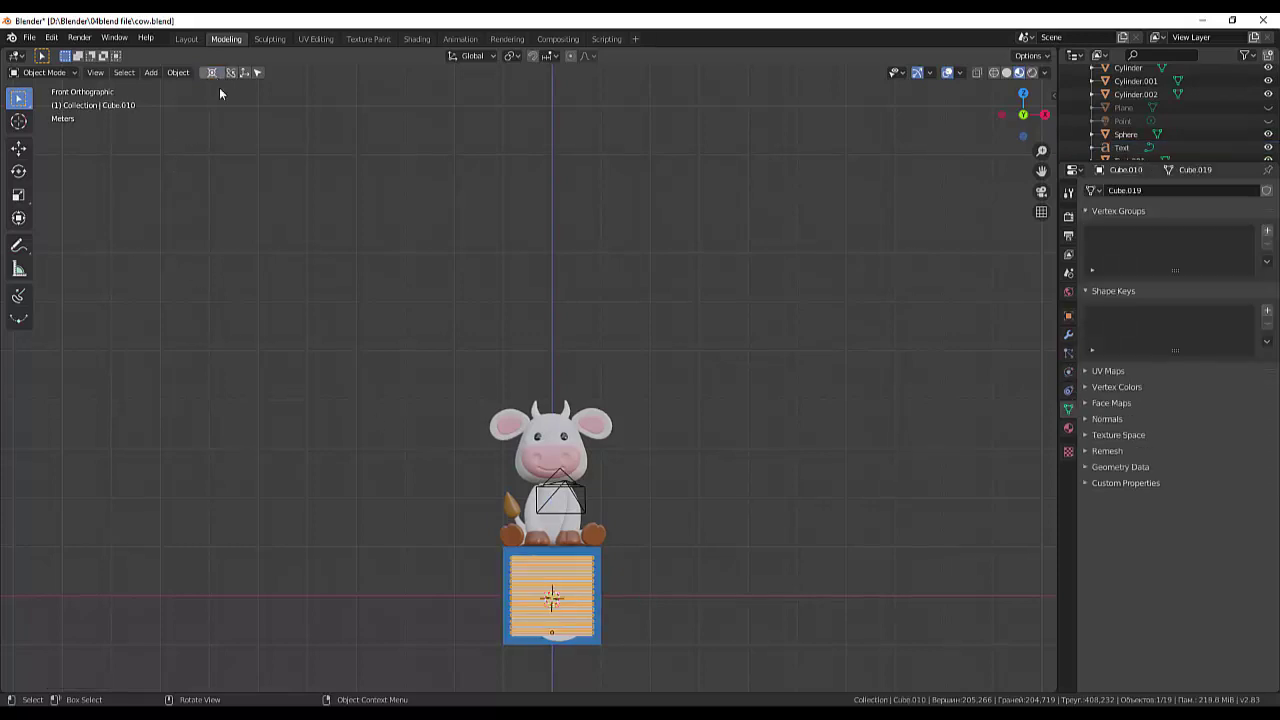
left_click(562, 640)
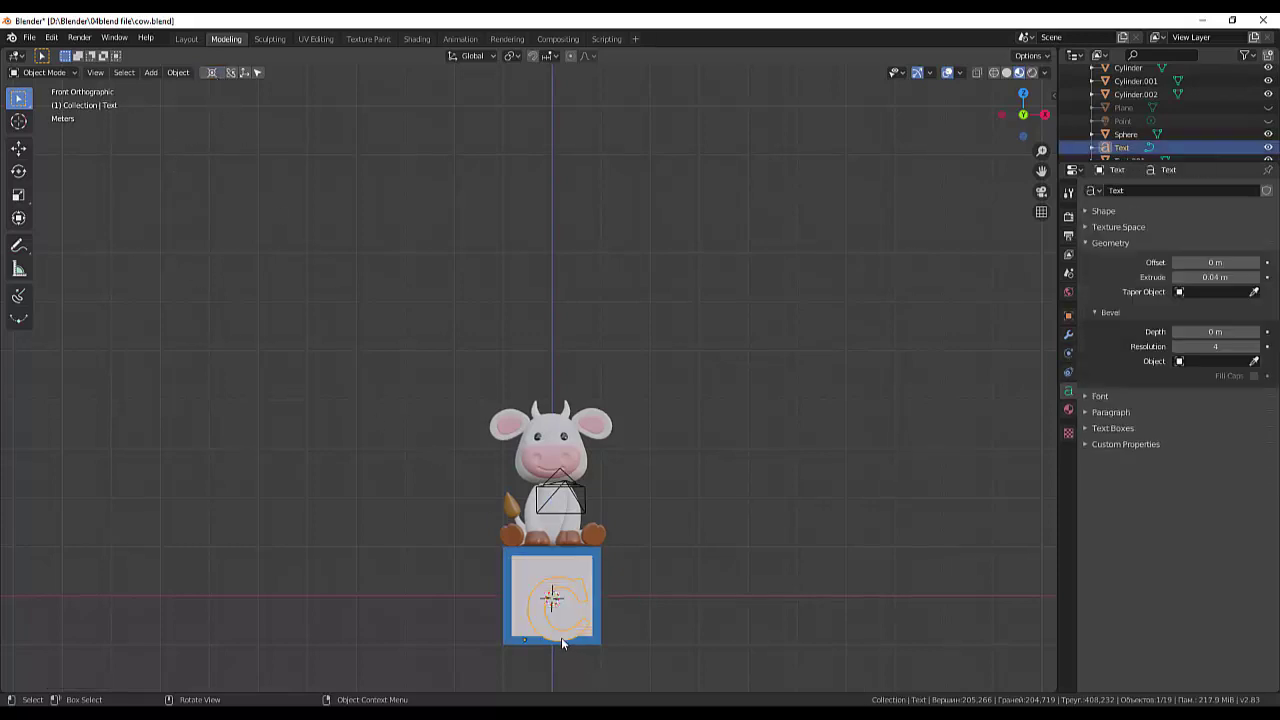
mouse_move(788, 551)
middle_mouse_down()
mouse_move(668, 547)
mouse_move(708, 511)
mouse_move(776, 514)
mouse_move(789, 542)
mouse_move(754, 536)
mouse_move(678, 566)
middle_mouse_up()
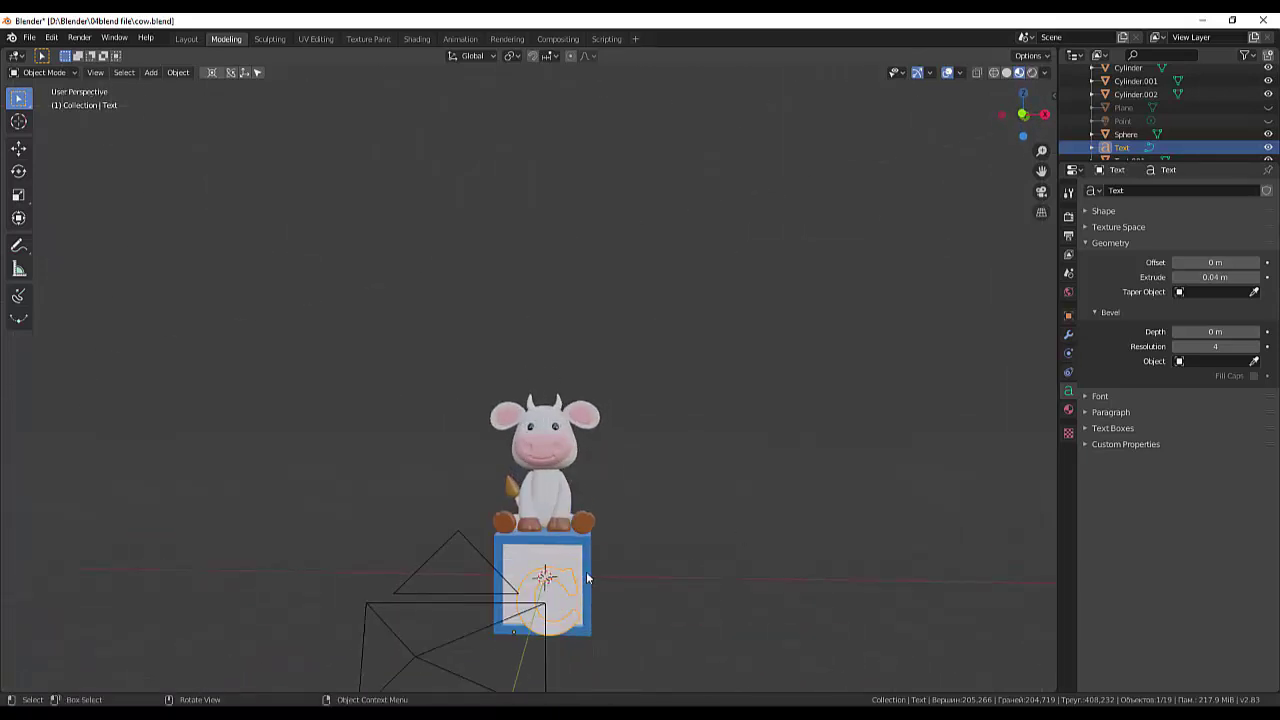
Assign the existing black Material.001 to the letter C from the material browser.
left_click(1068, 410)
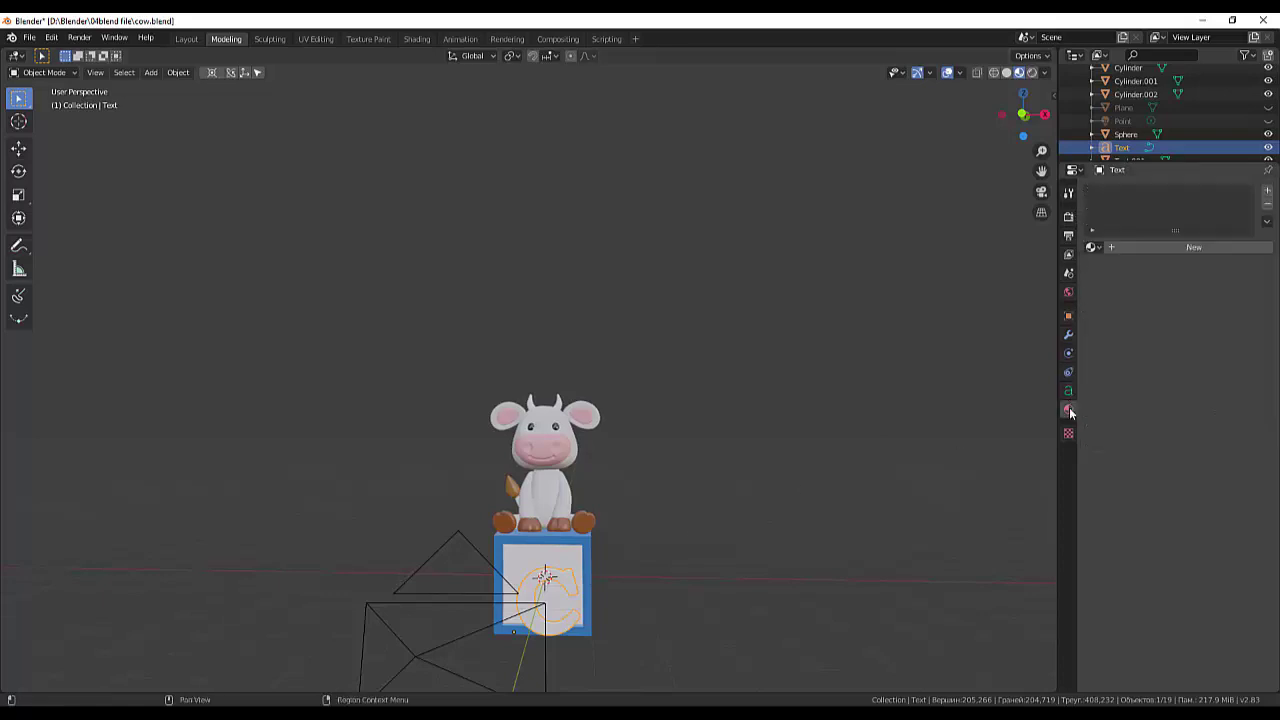
left_click(1092, 247)
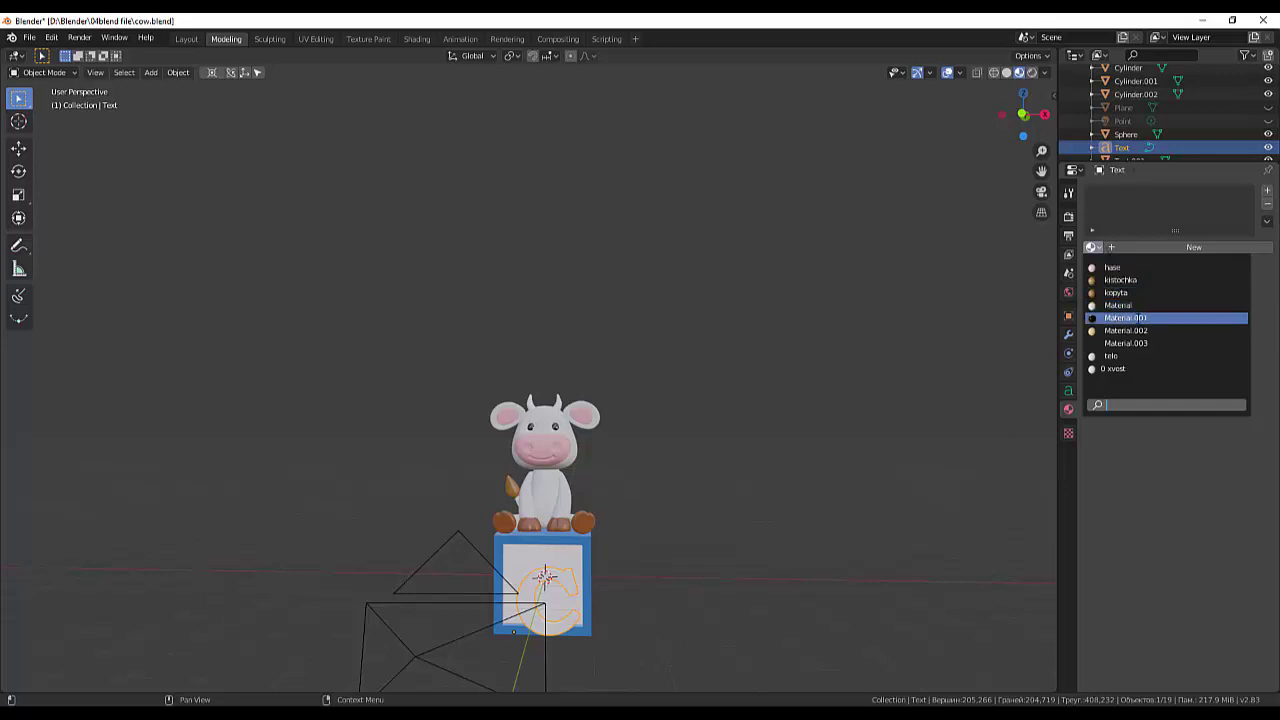
left_click(1127, 318)
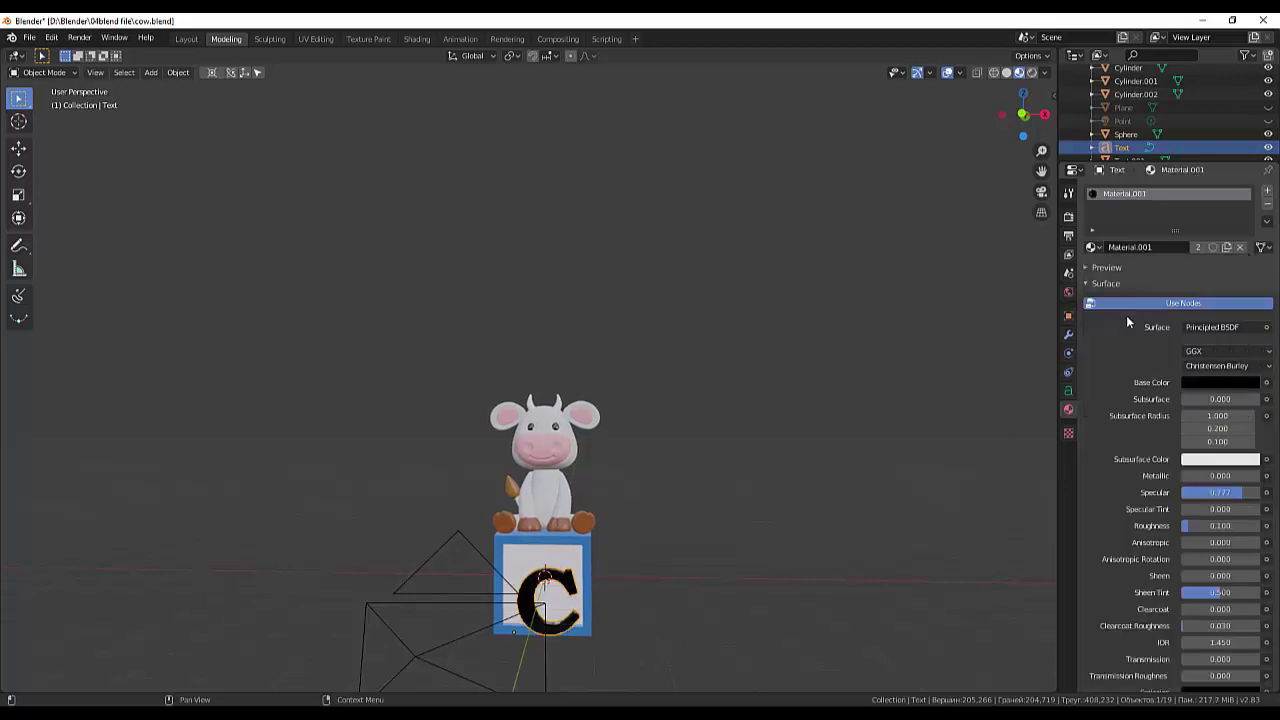
middle_click_drag(729, 496, 710, 510)
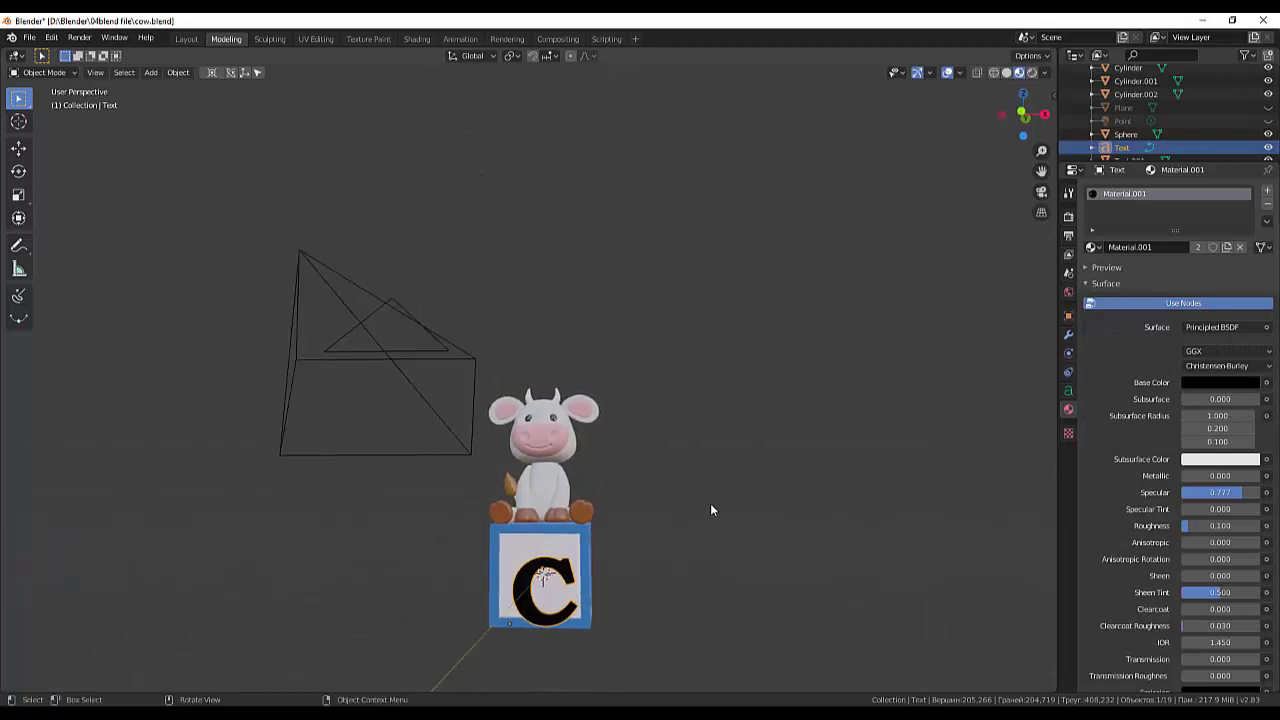
In front view, select the letter C and move it to a new spot on the block's face.
key("KP_1")
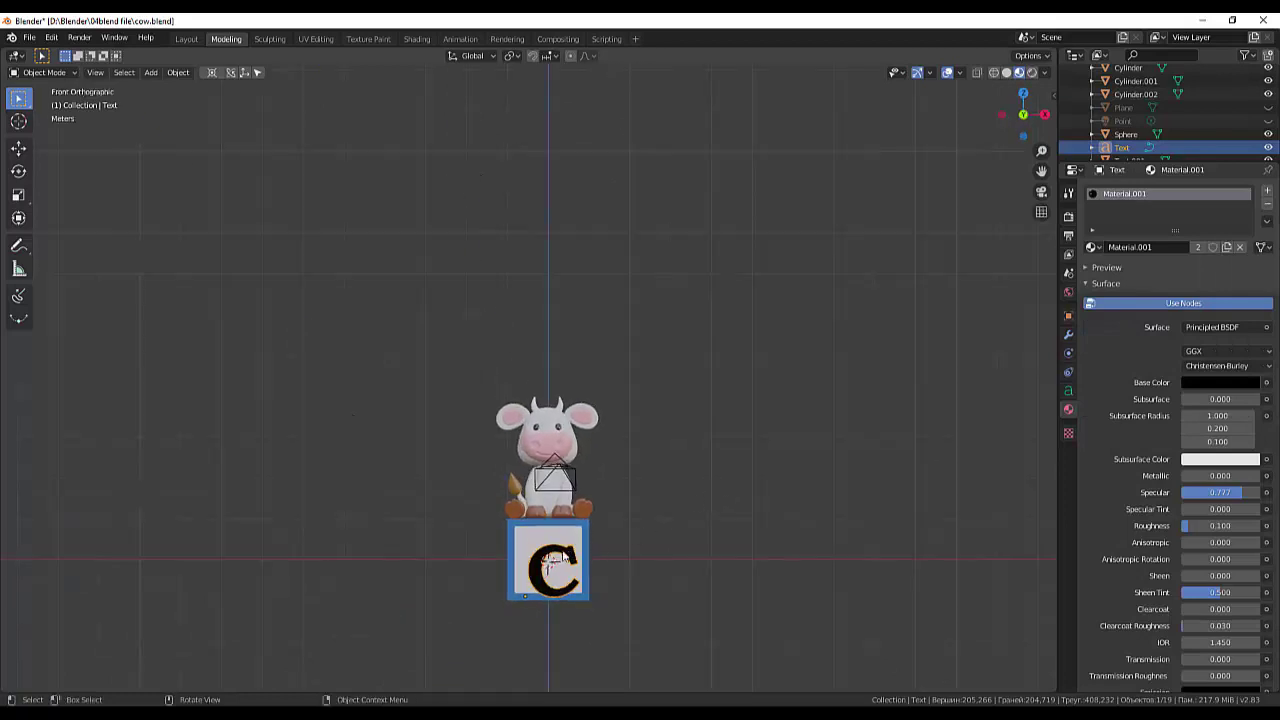
left_click(563, 556)
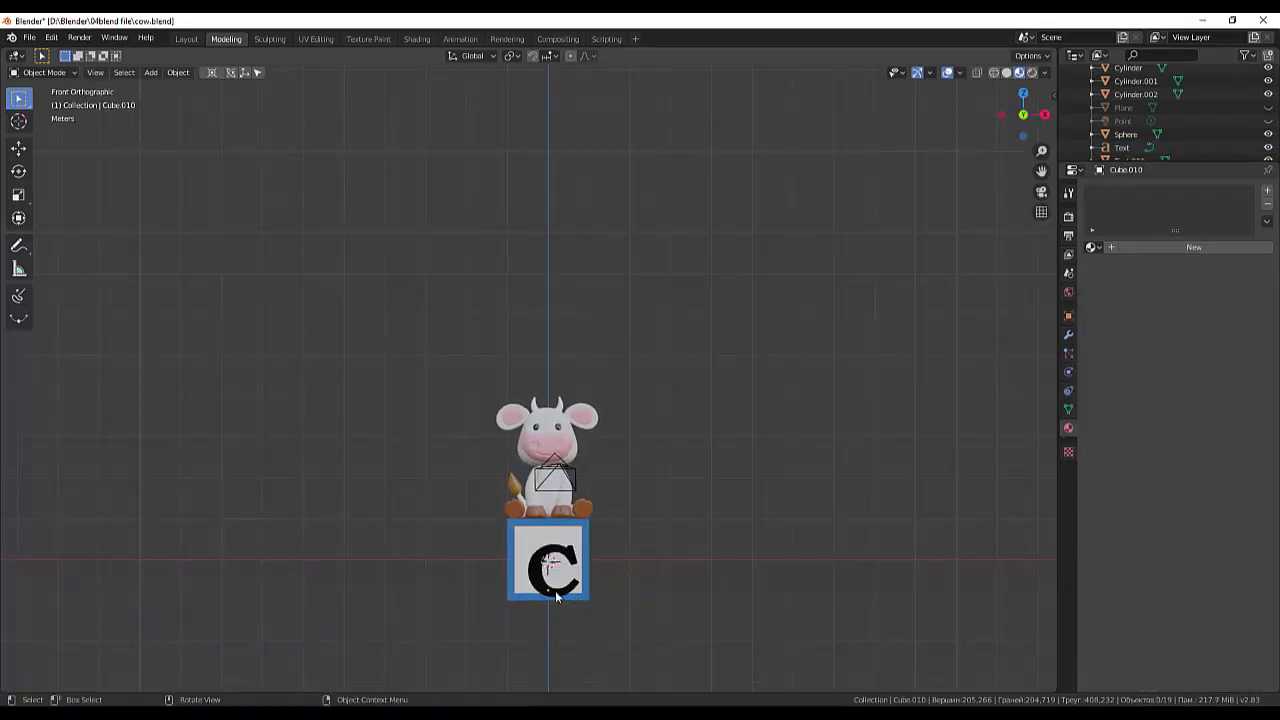
left_click(557, 597)
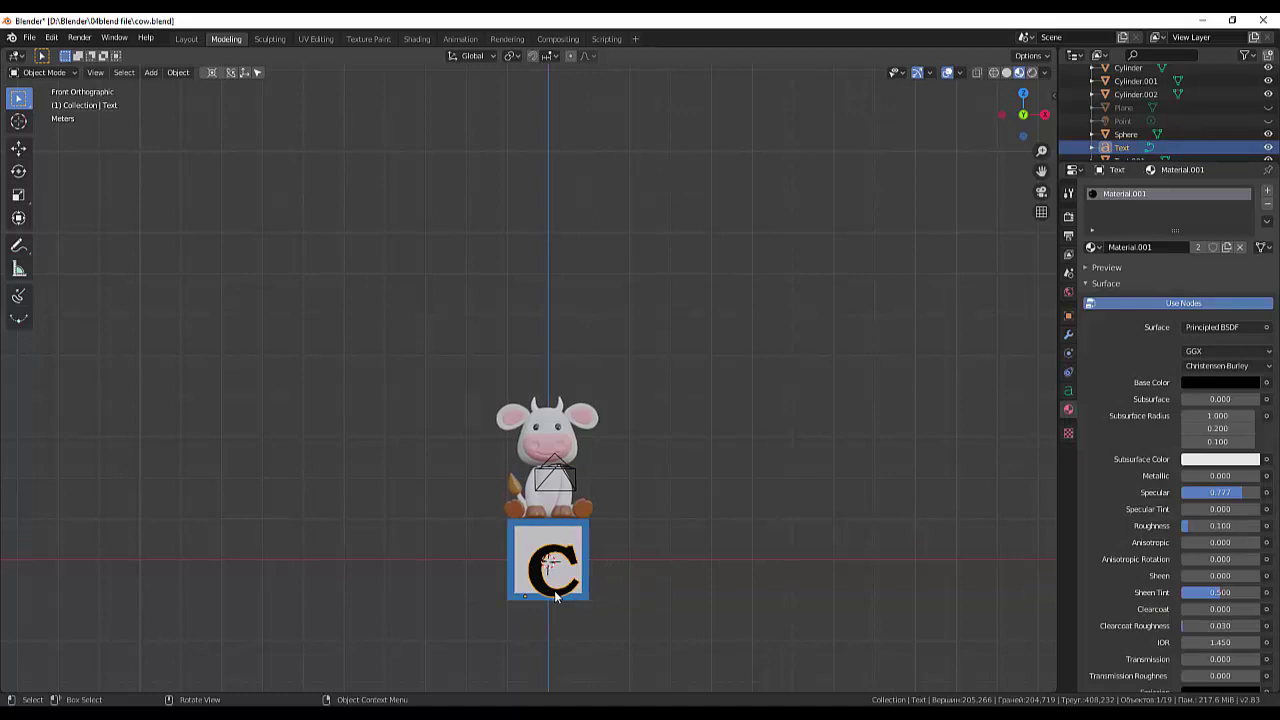
key("g")
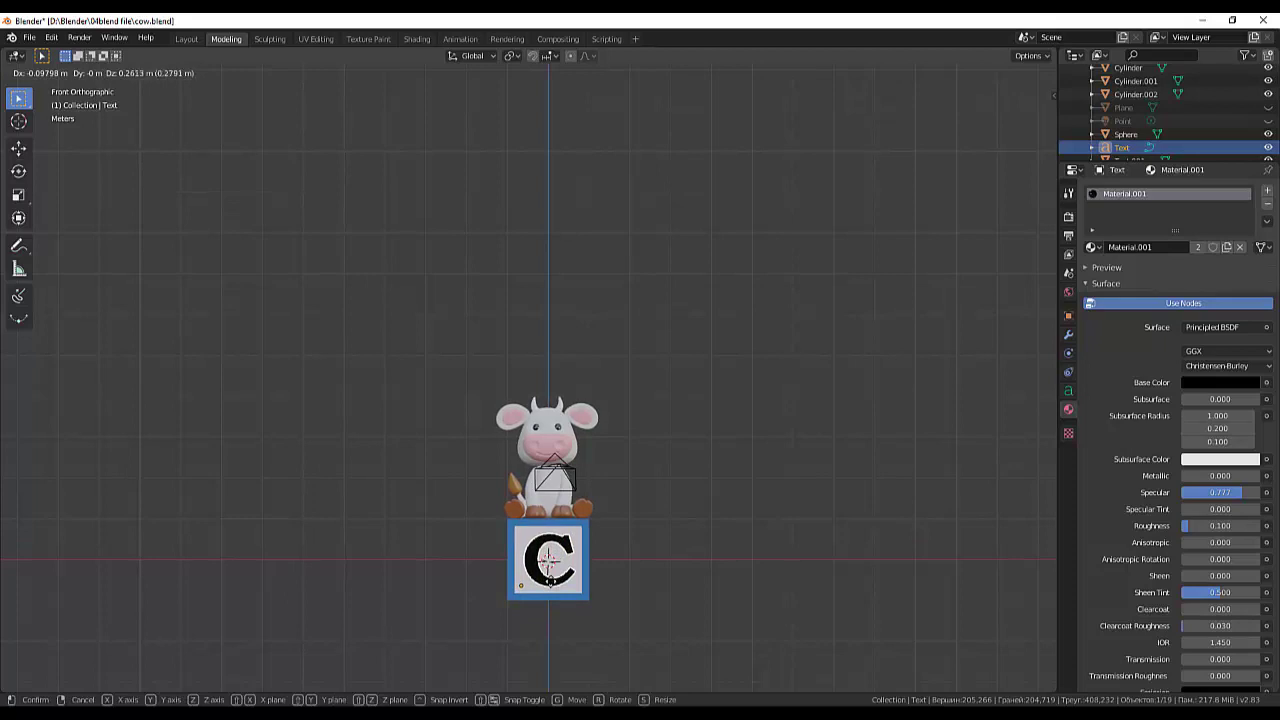
left_click(722, 585)
mouse_move(721, 586)
middle_mouse_down()
mouse_move(588, 569)
mouse_move(600, 585)
mouse_move(588, 593)
mouse_move(583, 576)
middle_mouse_up()
Slide the letter C along the Y axis until it sits flush against the block face.
scroll(463, 605, "up", 1)
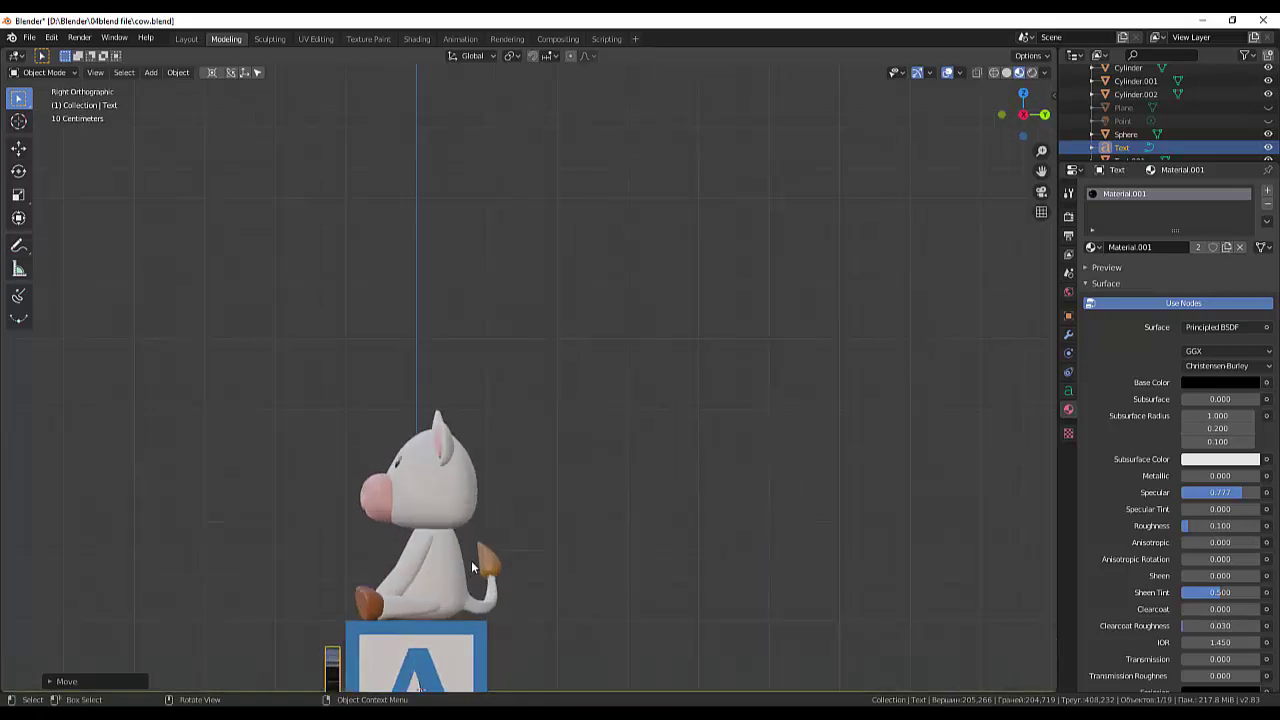
middle_click_drag(471, 560, 553, 406, "shift")
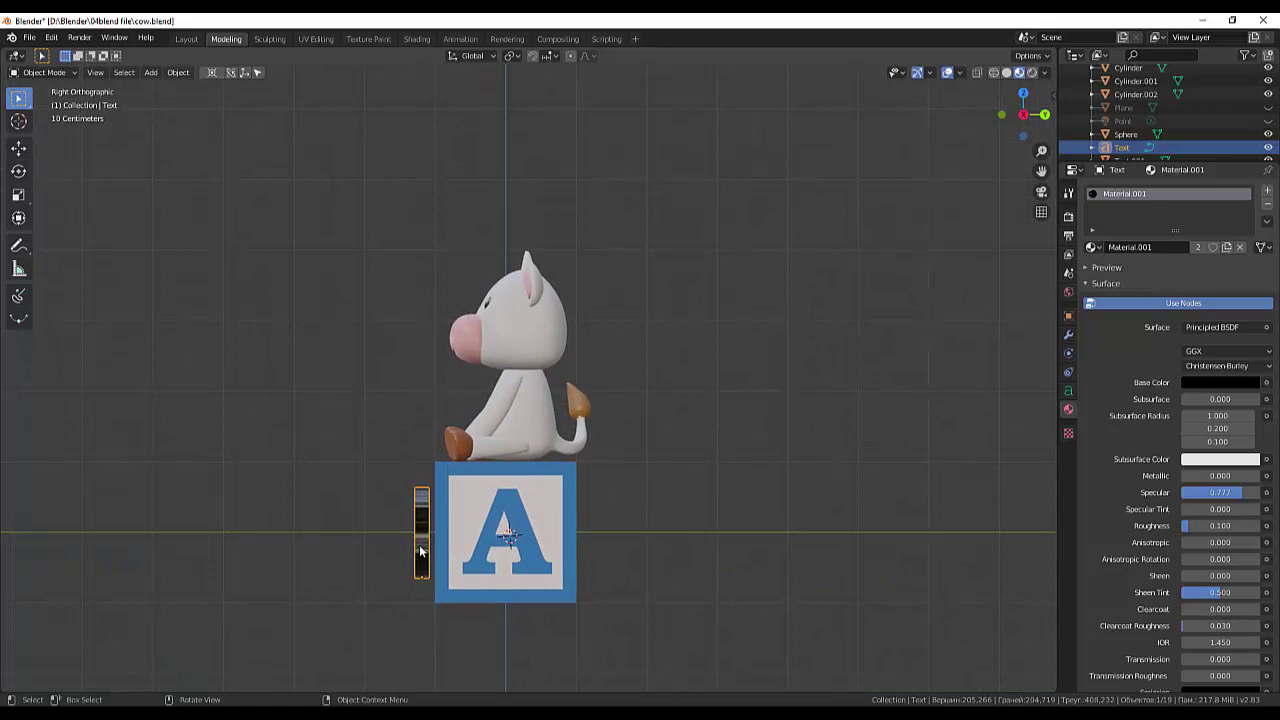
key("g")
key("y")
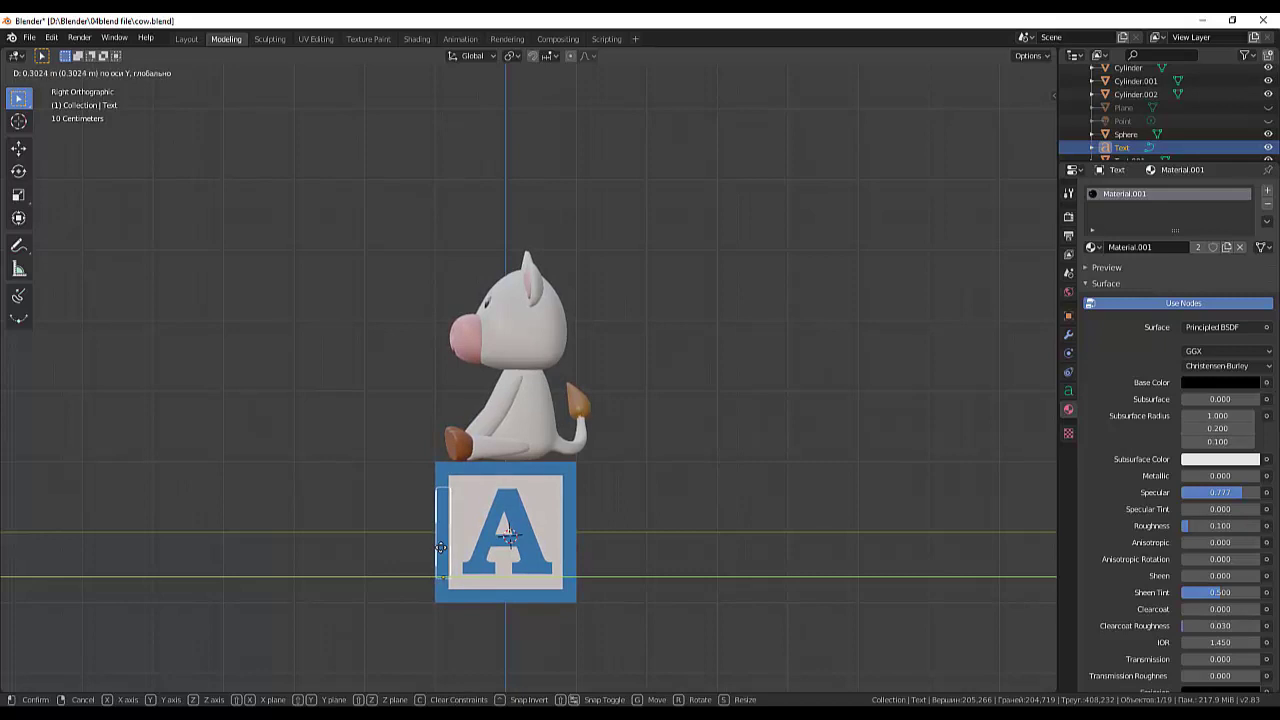
left_click(440, 548)
Select the letter C and orbit around the block to compare the C and A faces.
mouse_move(602, 503)
middle_mouse_down()
mouse_move(745, 495)
mouse_move(717, 511)
mouse_move(678, 500)
middle_mouse_up()
left_click(500, 533)
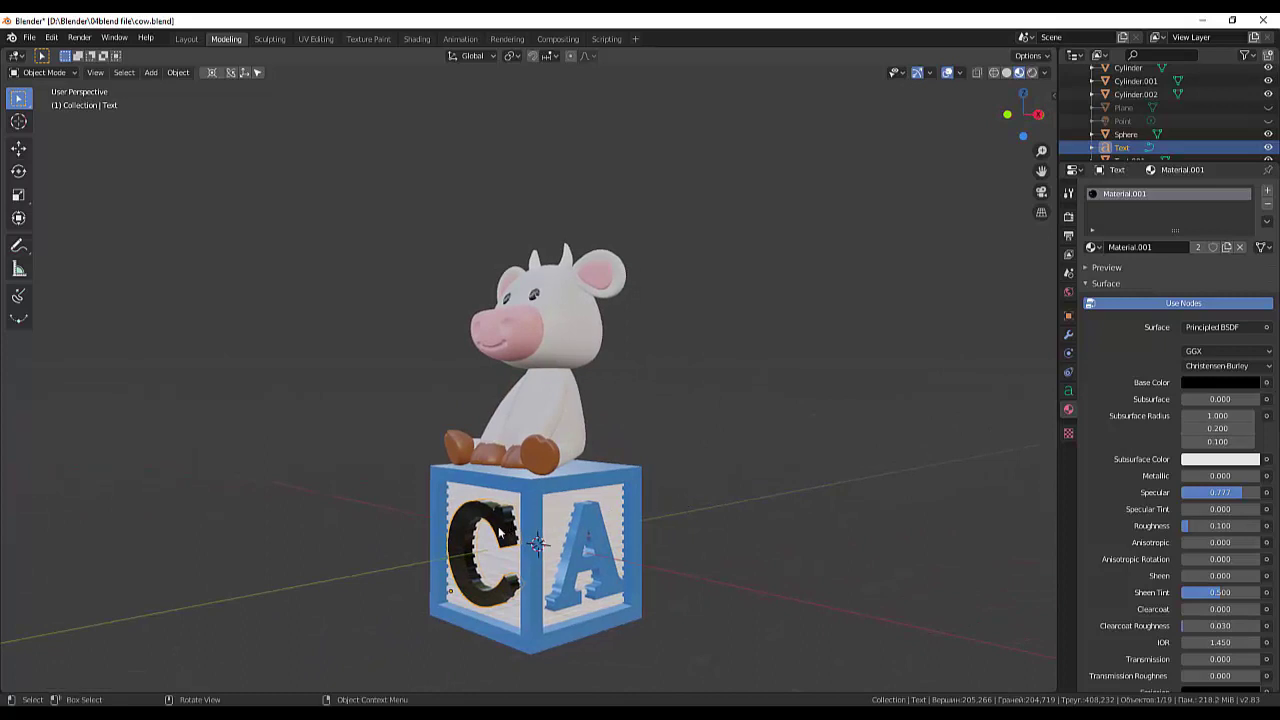
mouse_move(760, 484)
middle_mouse_down()
mouse_move(590, 489)
mouse_move(766, 487)
middle_mouse_up()
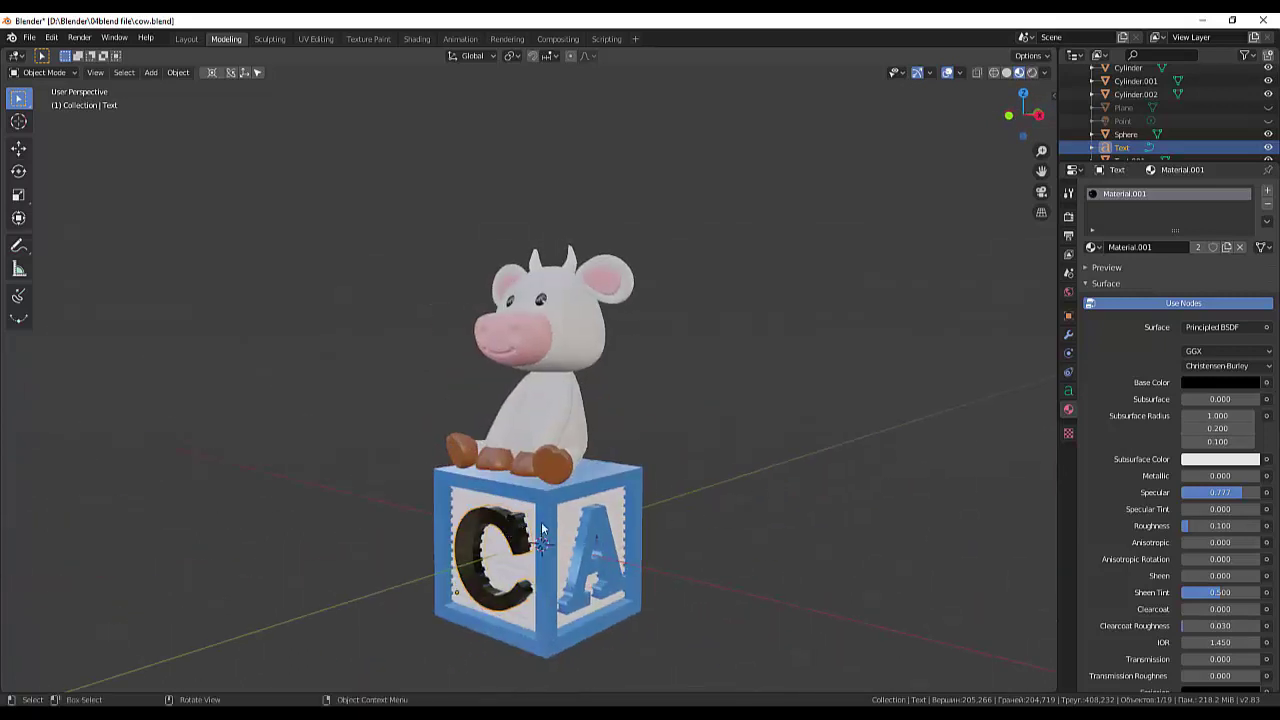
mouse_move(541, 528)
middle_mouse_down()
mouse_move(835, 494)
mouse_move(733, 505)
mouse_move(761, 494)
middle_mouse_up()
Duplicate the letter C and place the copy, orbiting to the back of the block.
key("shift+d")
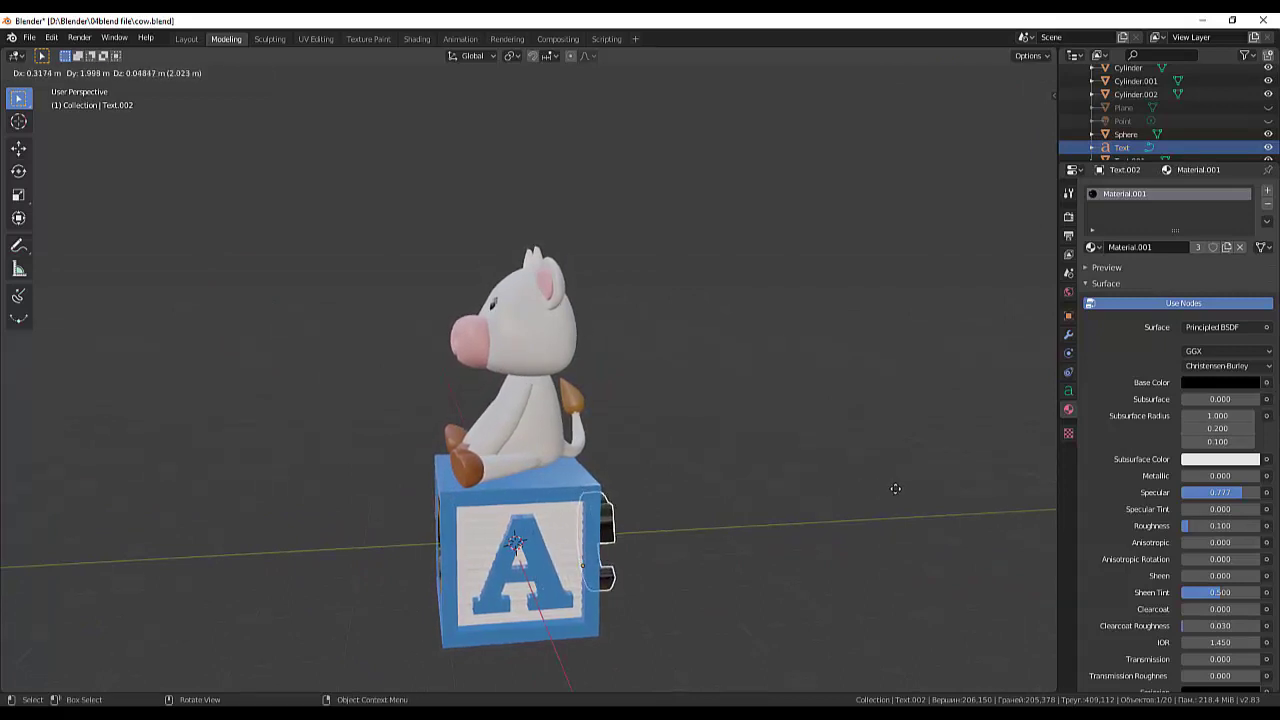
left_click(896, 481)
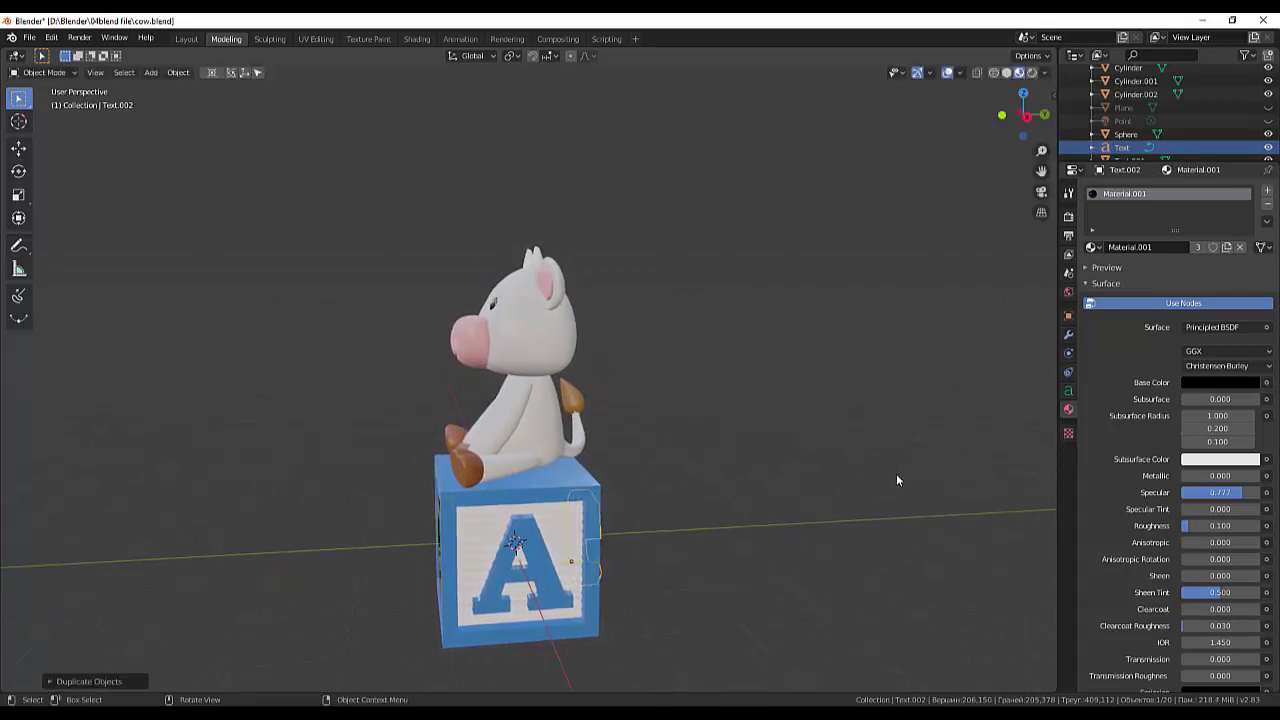
mouse_move(896, 481)
middle_mouse_down()
mouse_move(730, 509)
mouse_move(612, 549)
middle_mouse_up()
left_click(518, 542)
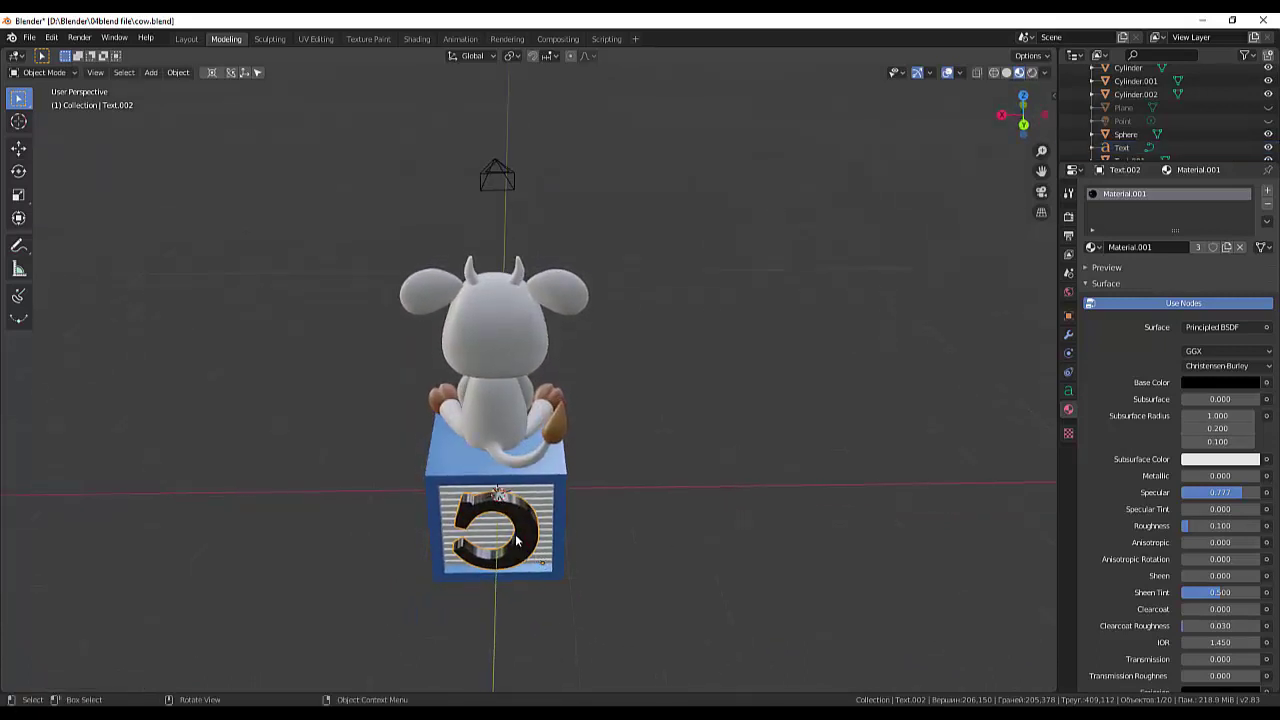
Cancel a trial rotation and set the duplicate C's origin to its geometry.
key("r")
key("z")
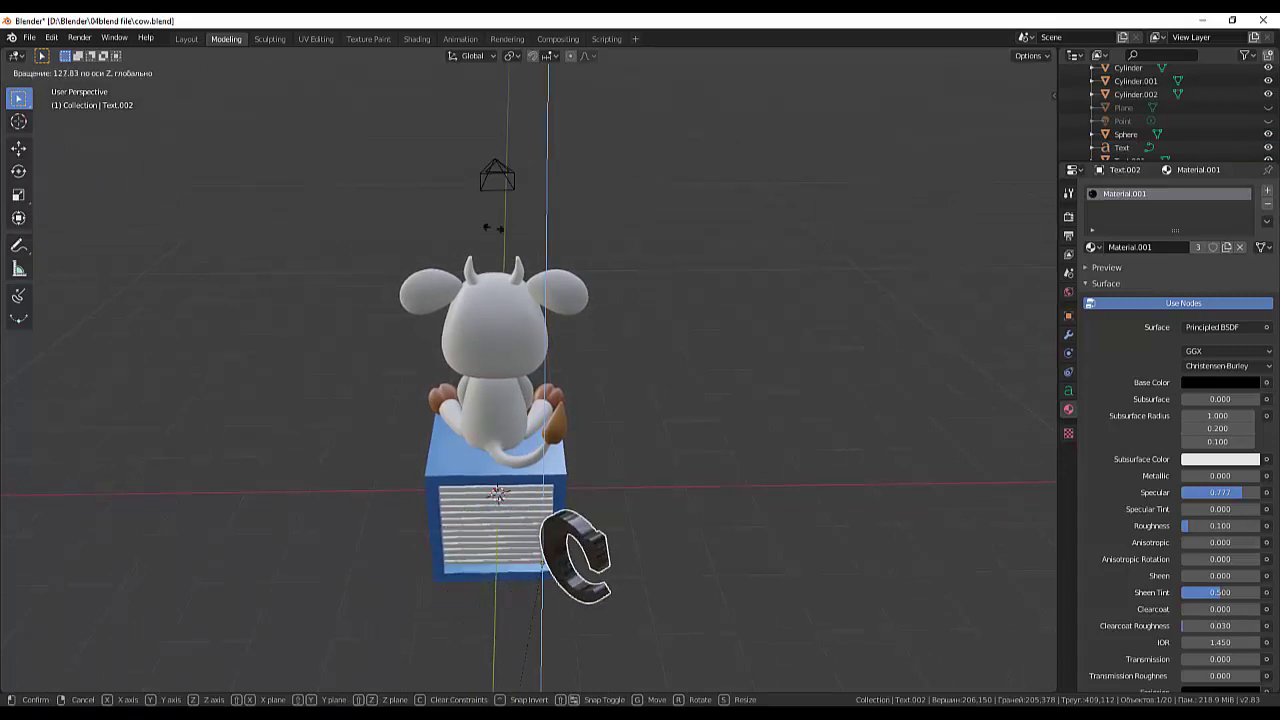
right_click(698, 108)
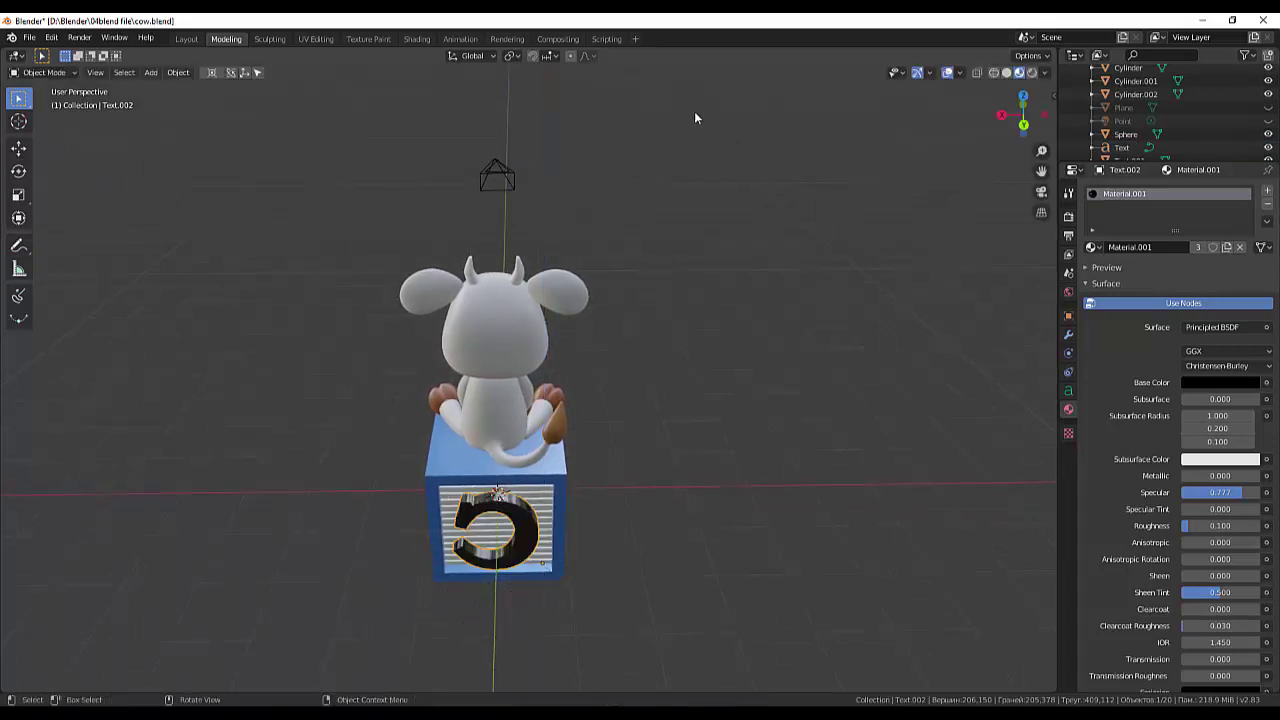
left_click(176, 74)
mouse_move(199, 101)
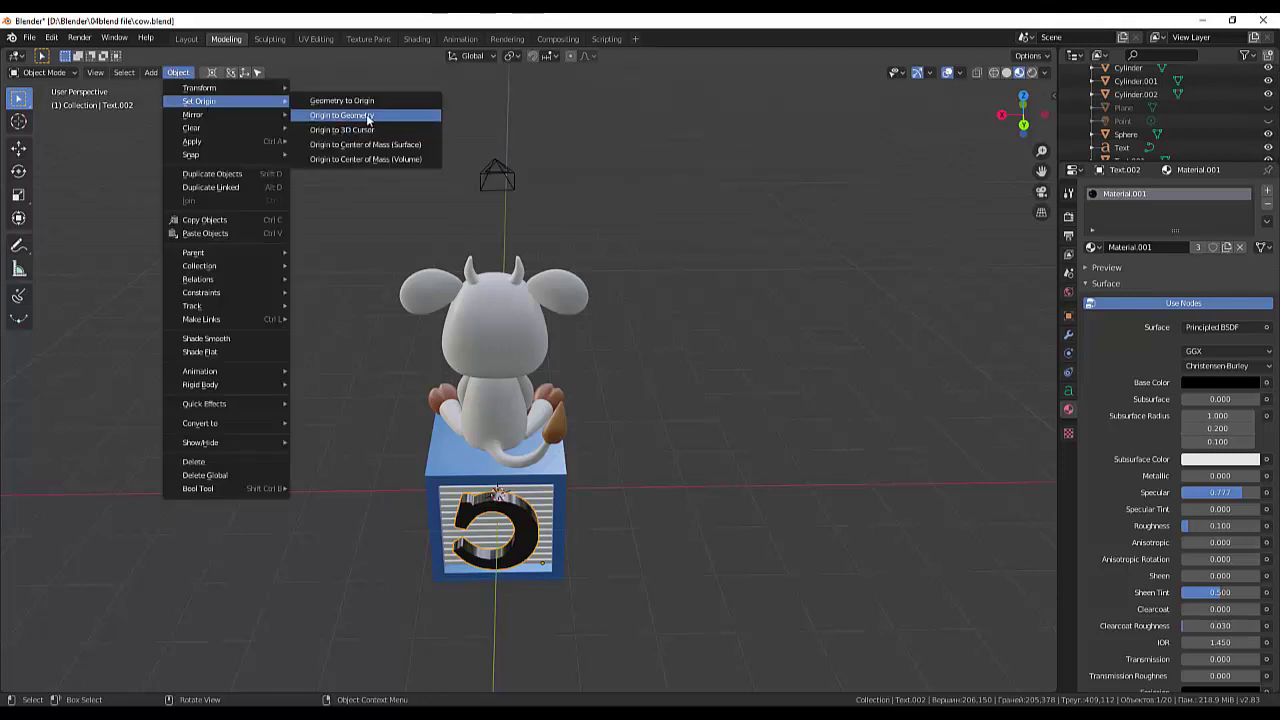
left_click(367, 116)
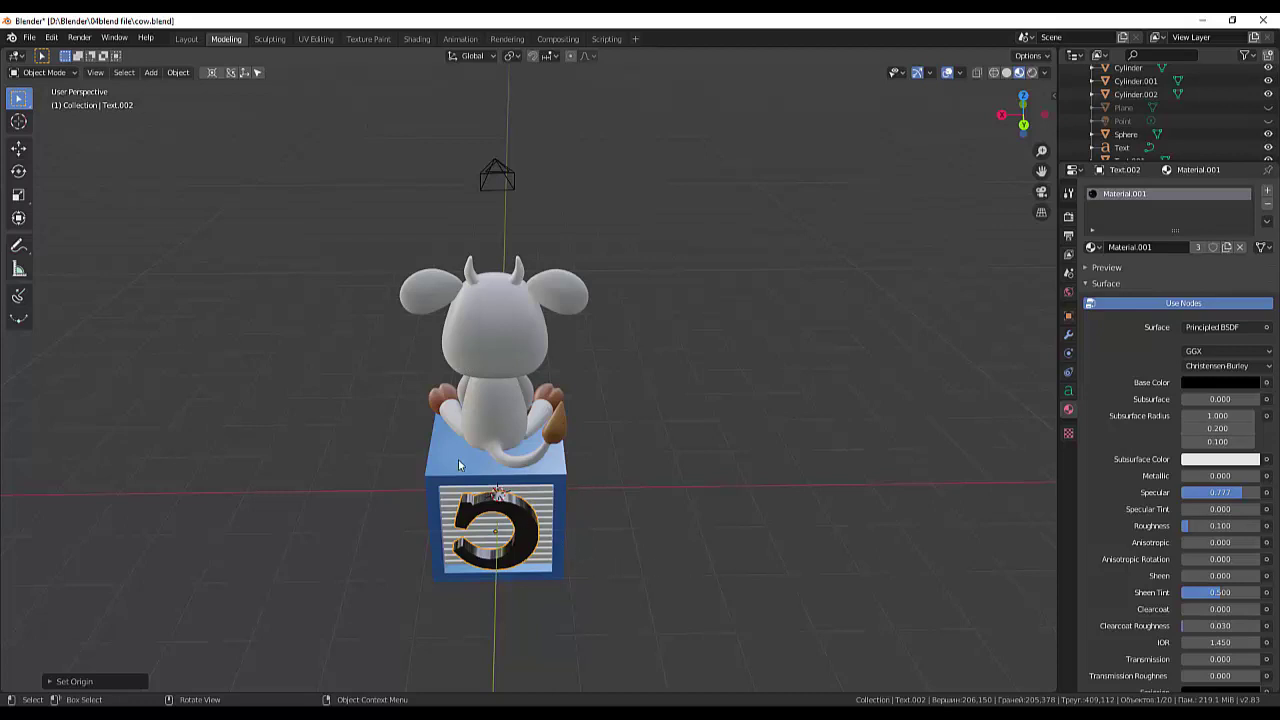
Rotate the duplicate C 180° about Z, then select the letter A on the block.
key("r")
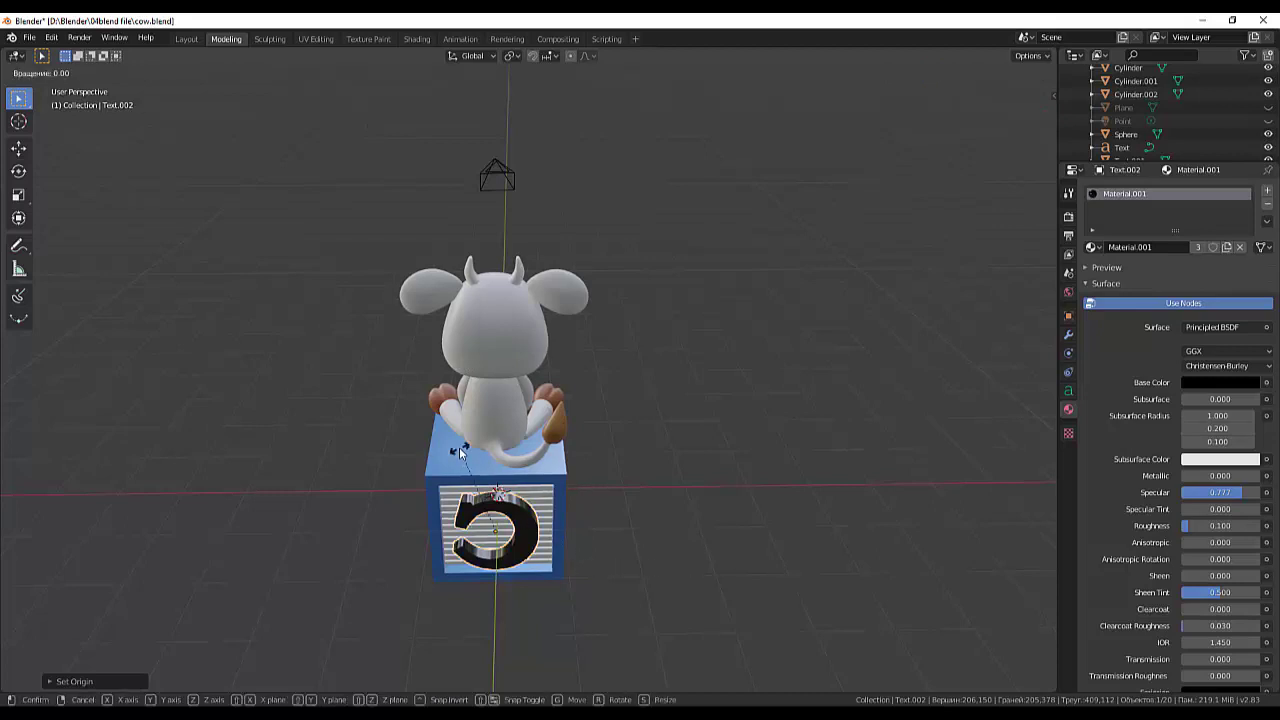
key("z")
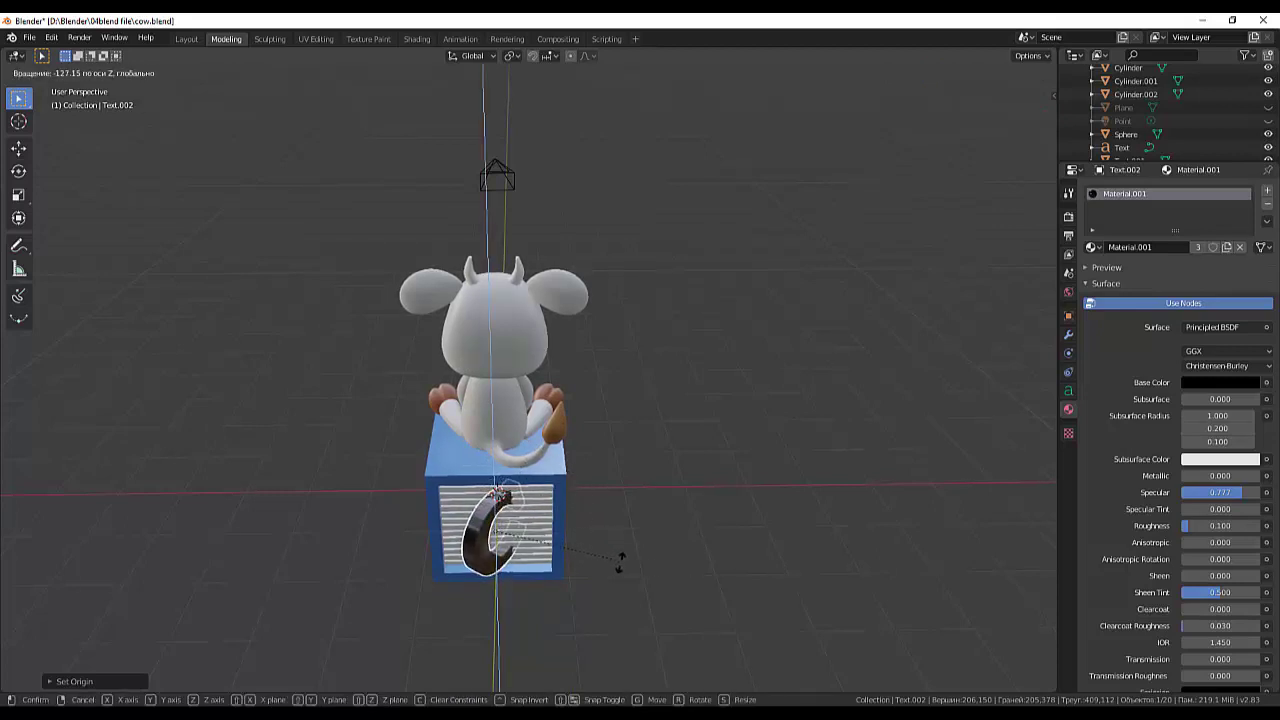
type("180")
key("Return")
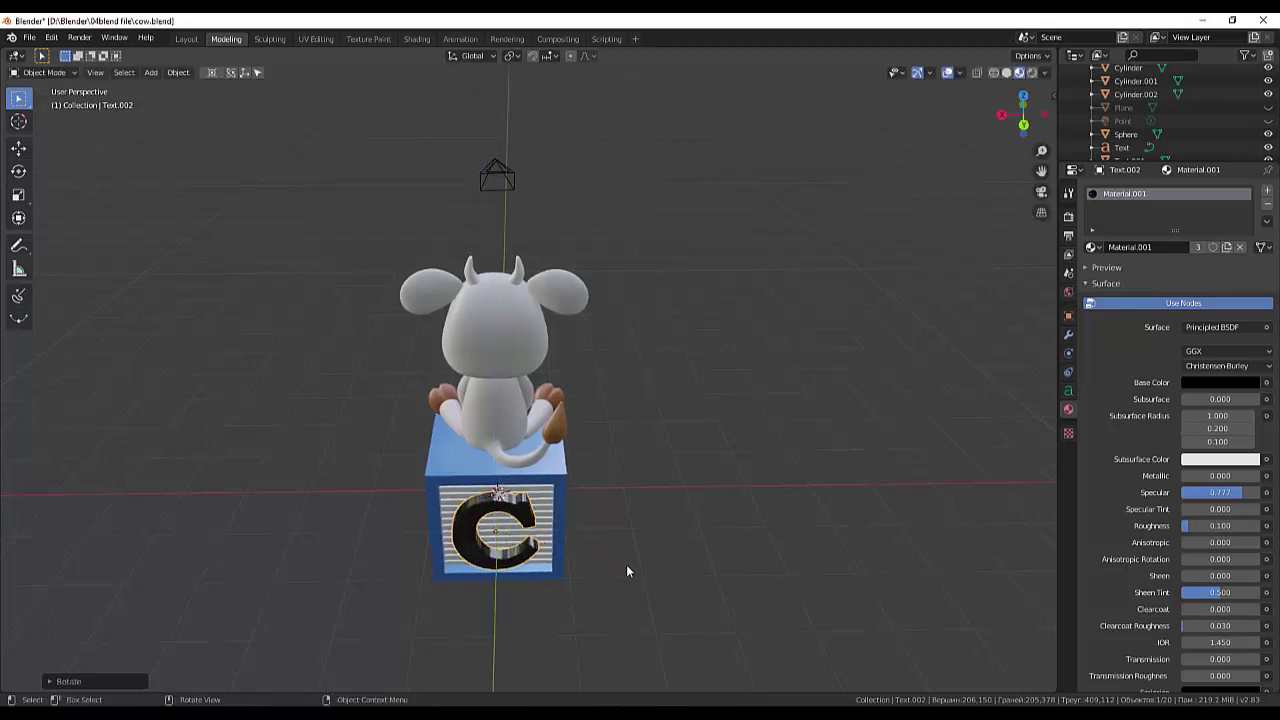
mouse_move(626, 564)
middle_mouse_down()
mouse_move(706, 437)
mouse_move(762, 511)
mouse_move(855, 510)
mouse_move(717, 500)
mouse_move(788, 484)
mouse_move(808, 494)
mouse_move(797, 508)
middle_mouse_up()
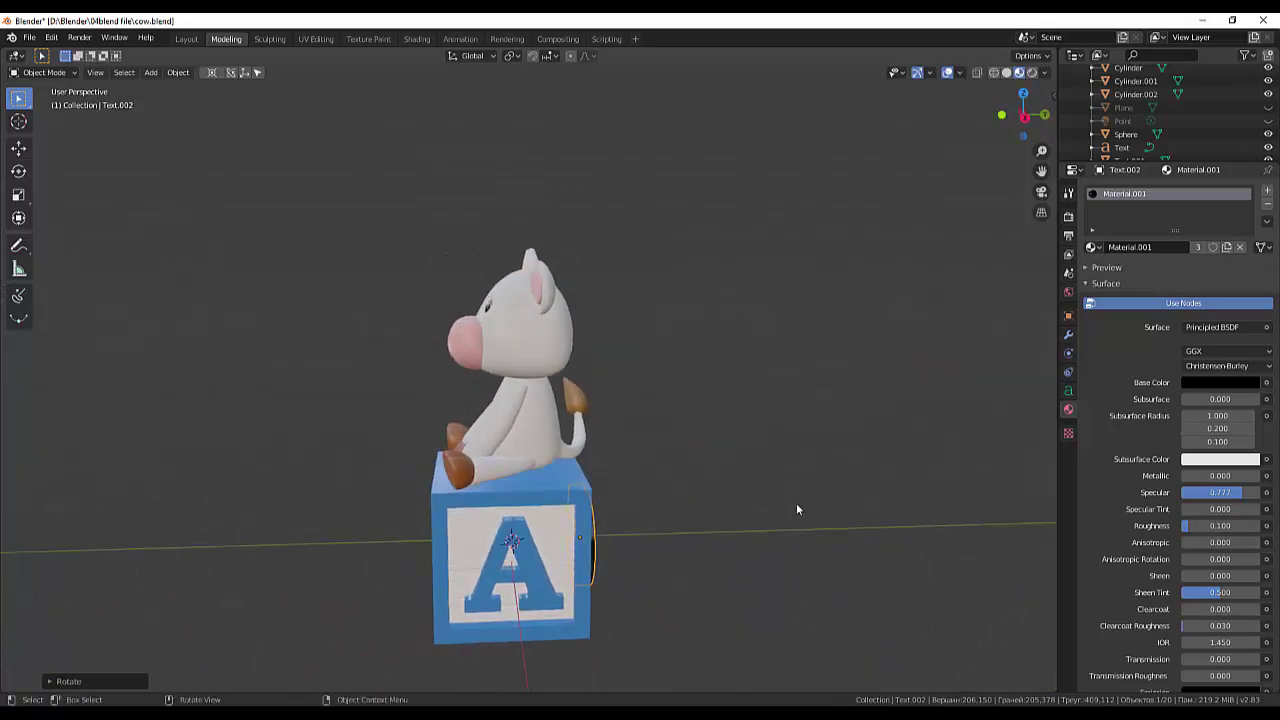
left_click(545, 603)
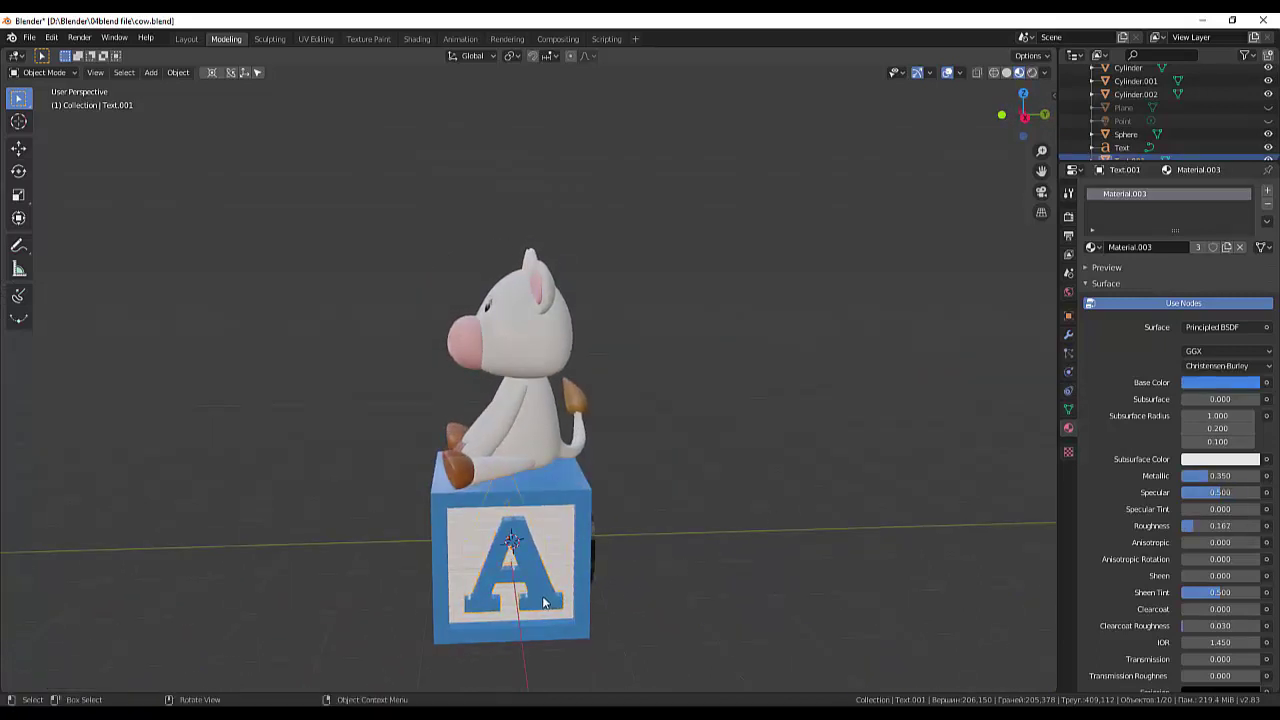
Delete the letter A from the block and select the C on the side face.
key("Delete")
middle_click_drag(873, 523, 510, 506)
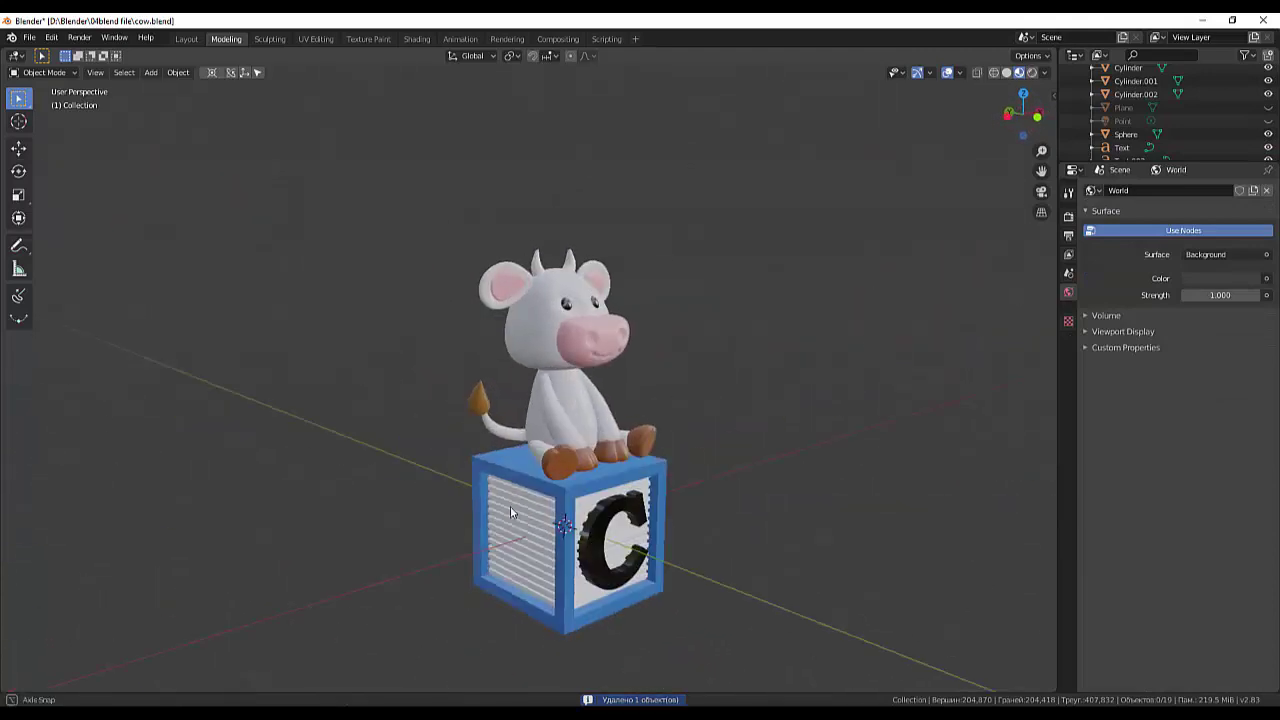
mouse_move(712, 539)
middle_mouse_down()
mouse_move(464, 533)
mouse_move(631, 511)
mouse_move(647, 539)
mouse_move(727, 549)
middle_mouse_up()
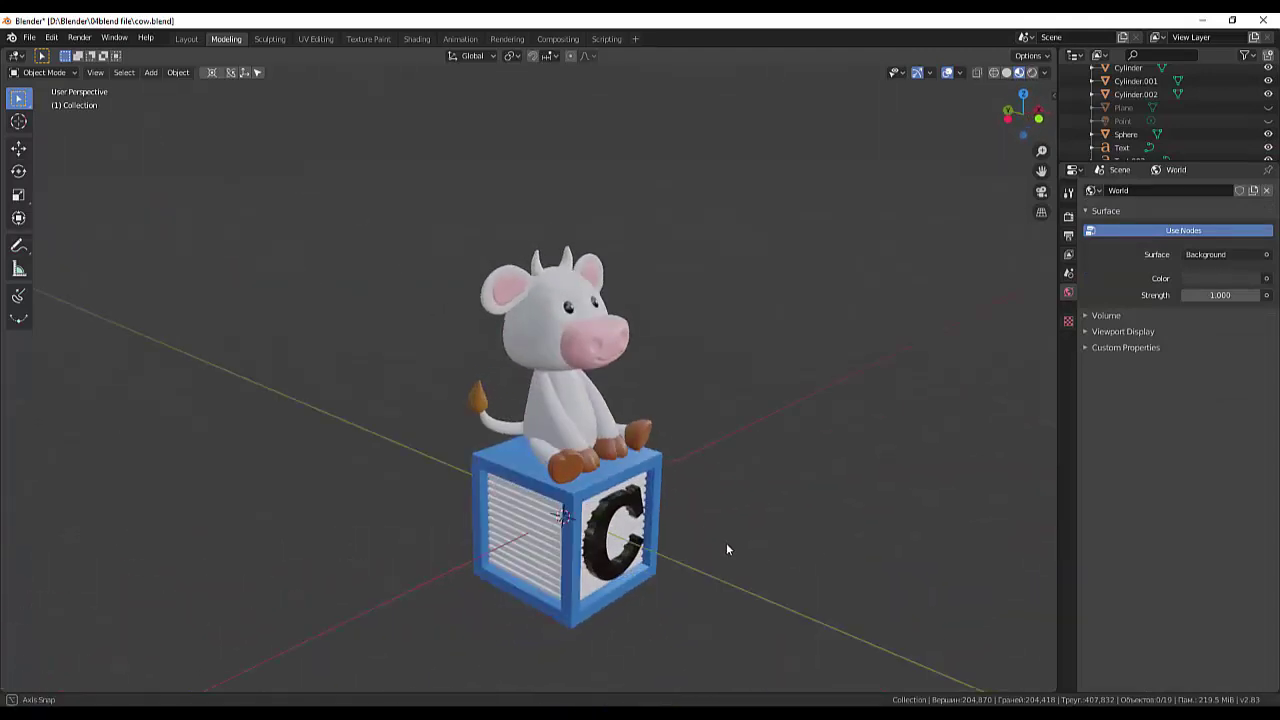
left_click(615, 530)
left_click(1068, 409)
Orbit around the block and select the other C letter, Text.002.
middle_click_drag(765, 510, 884, 498)
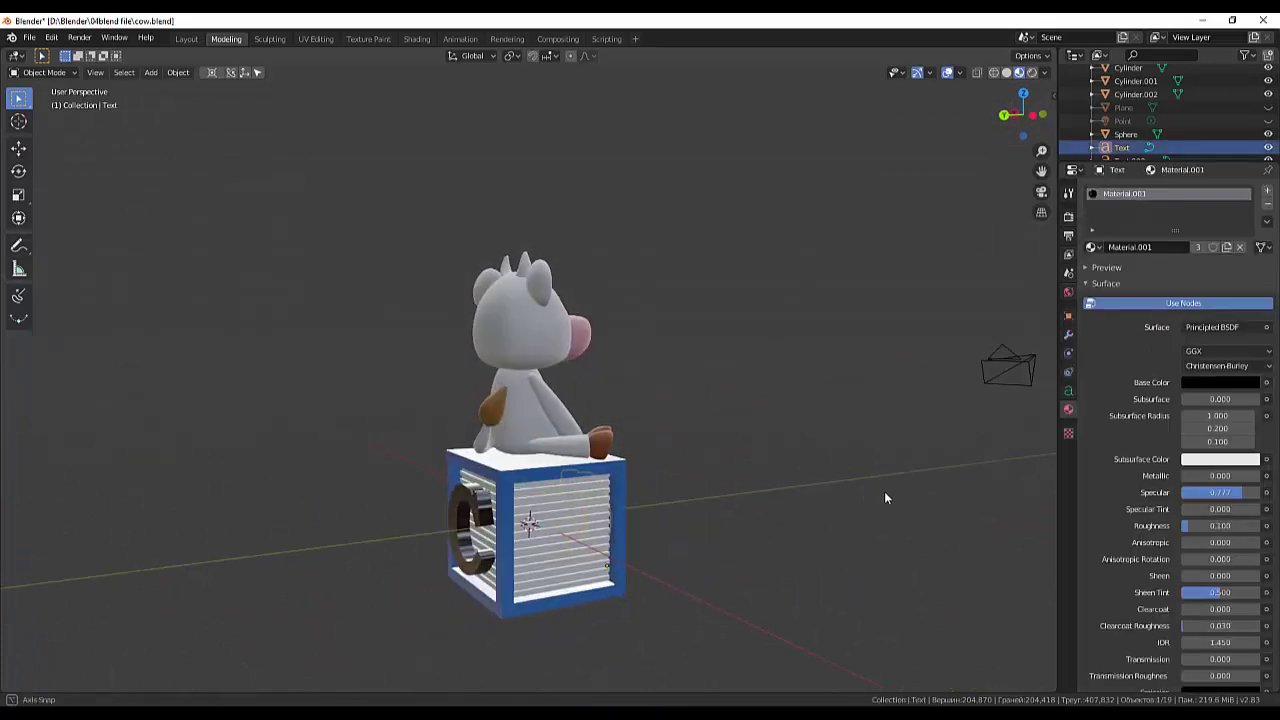
left_click(467, 508)
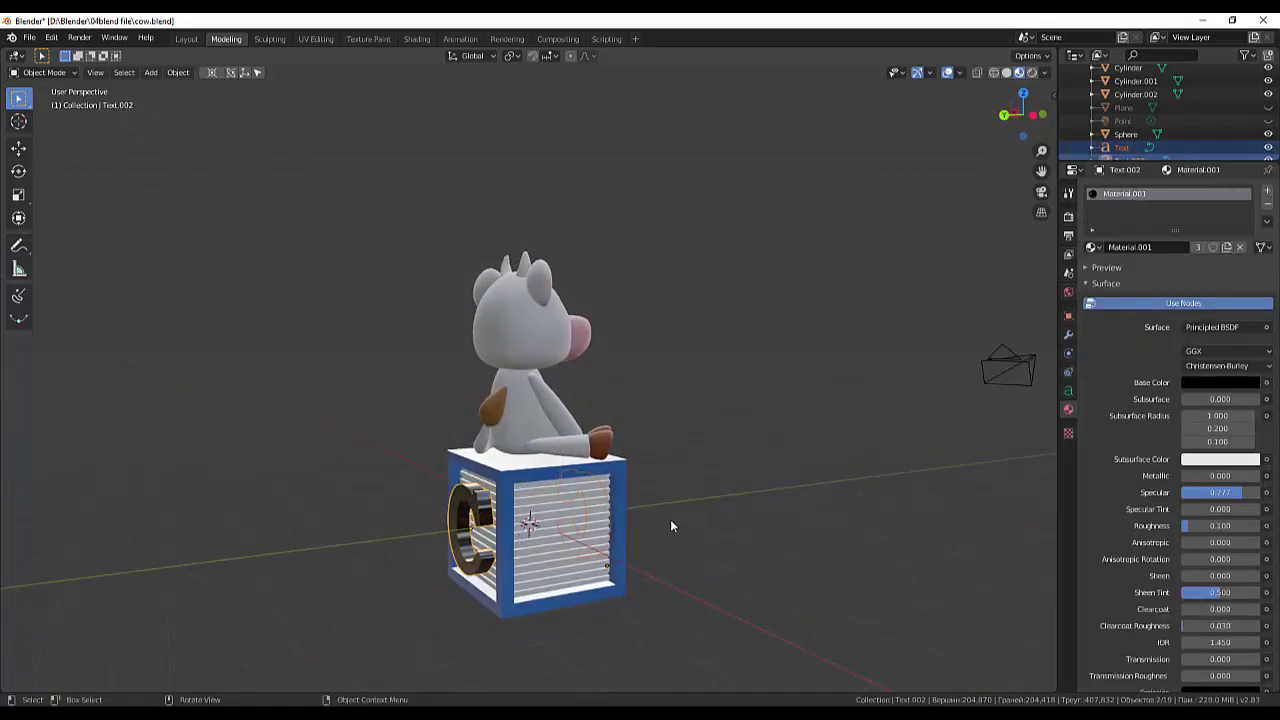
middle_click_drag(670, 520, 624, 533)
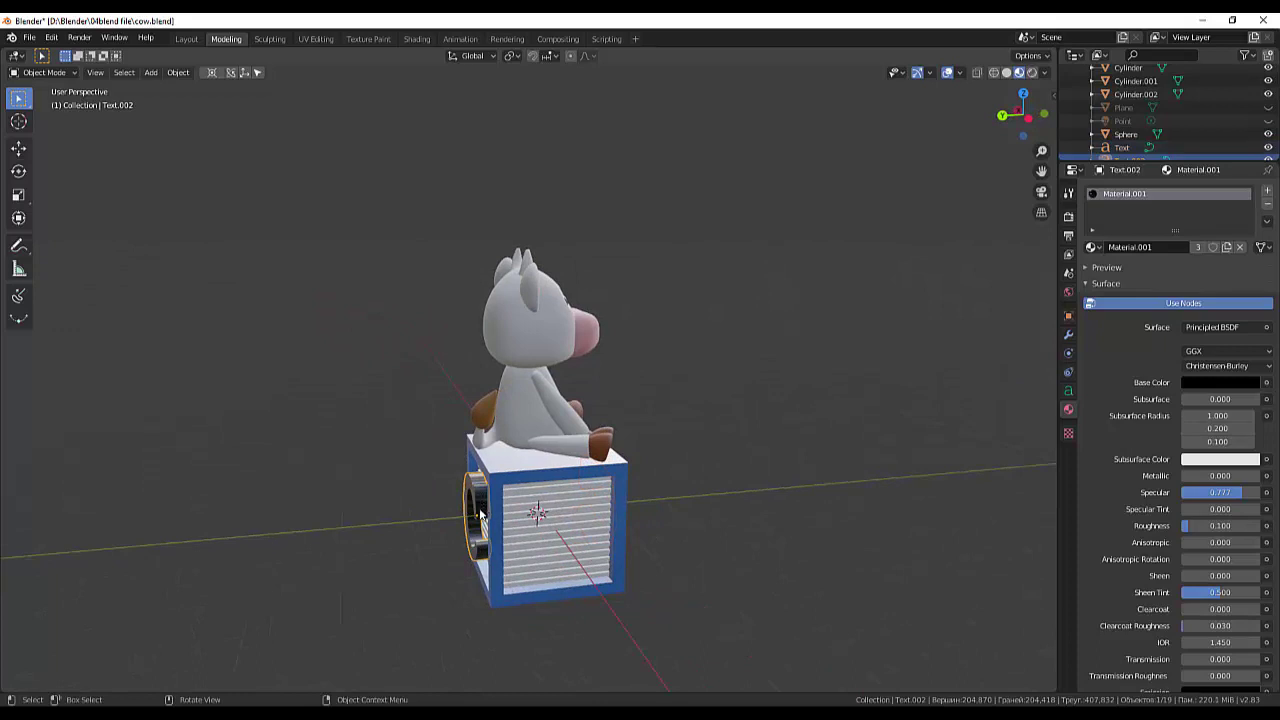
left_click(344, 536)
left_click(478, 500)
Move Text.002 flush against the block's side face and reselect it.
key("g")
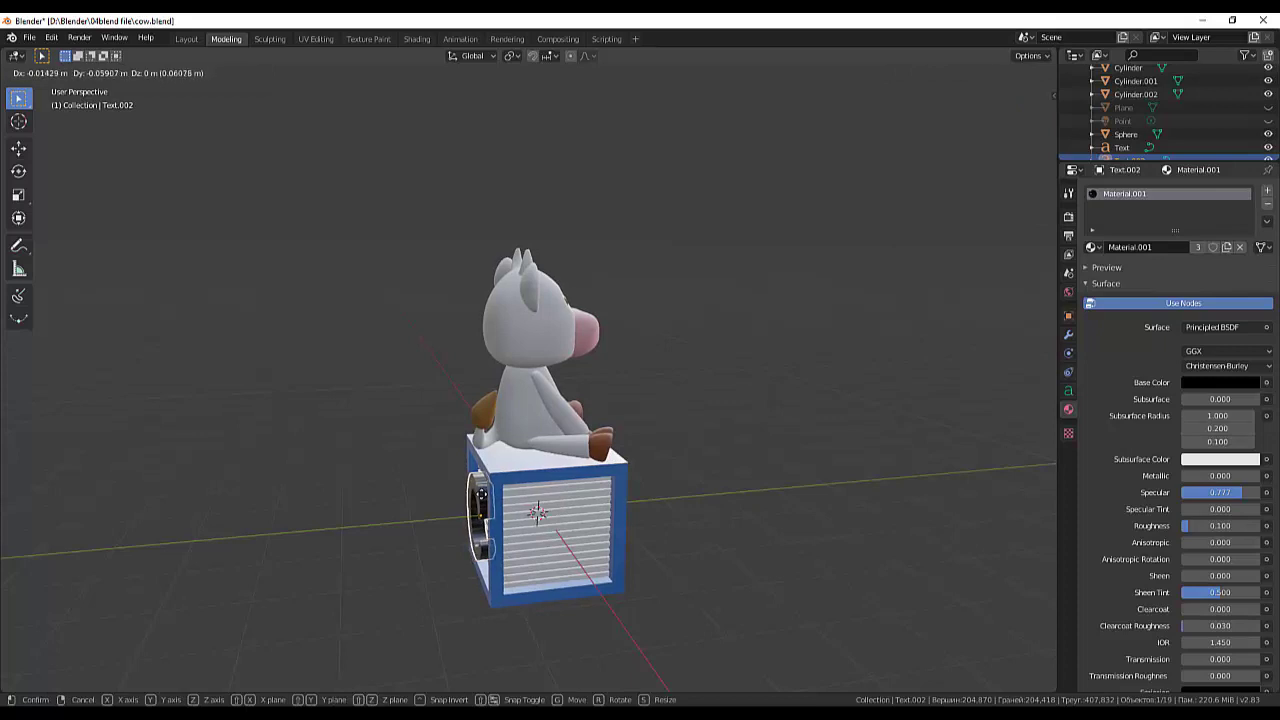
left_click(483, 496)
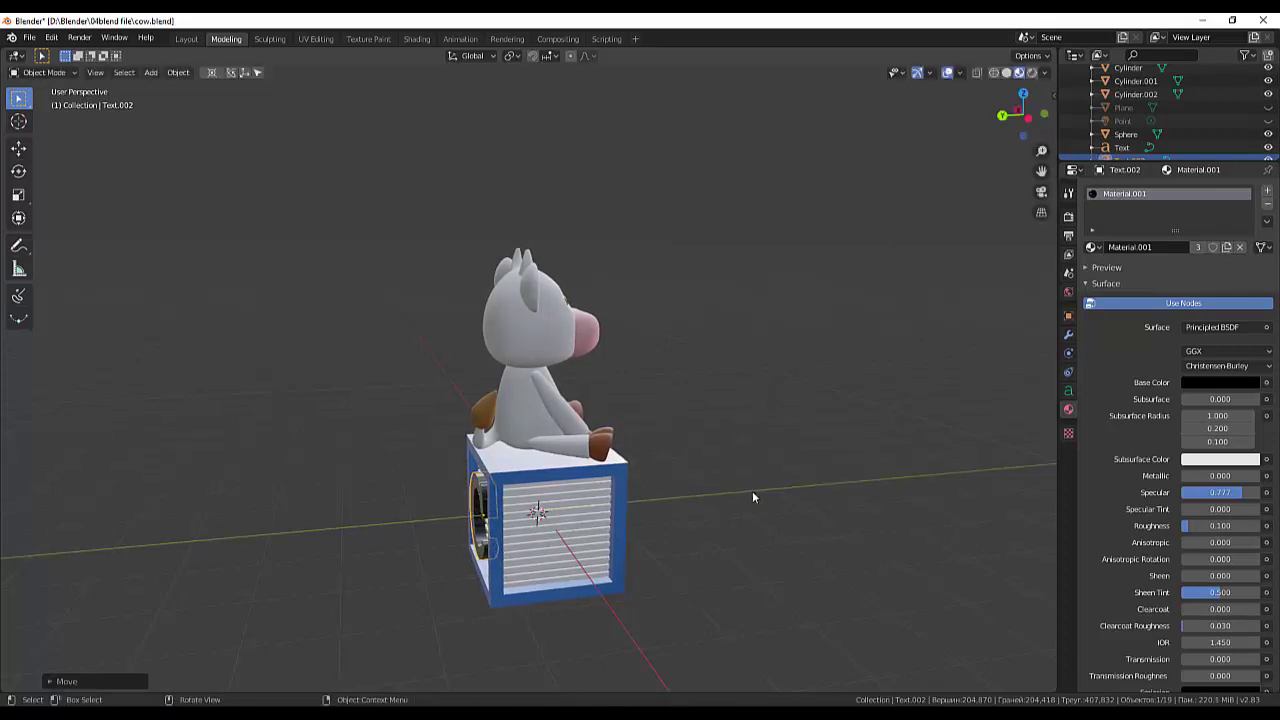
middle_click_drag(752, 491, 663, 494)
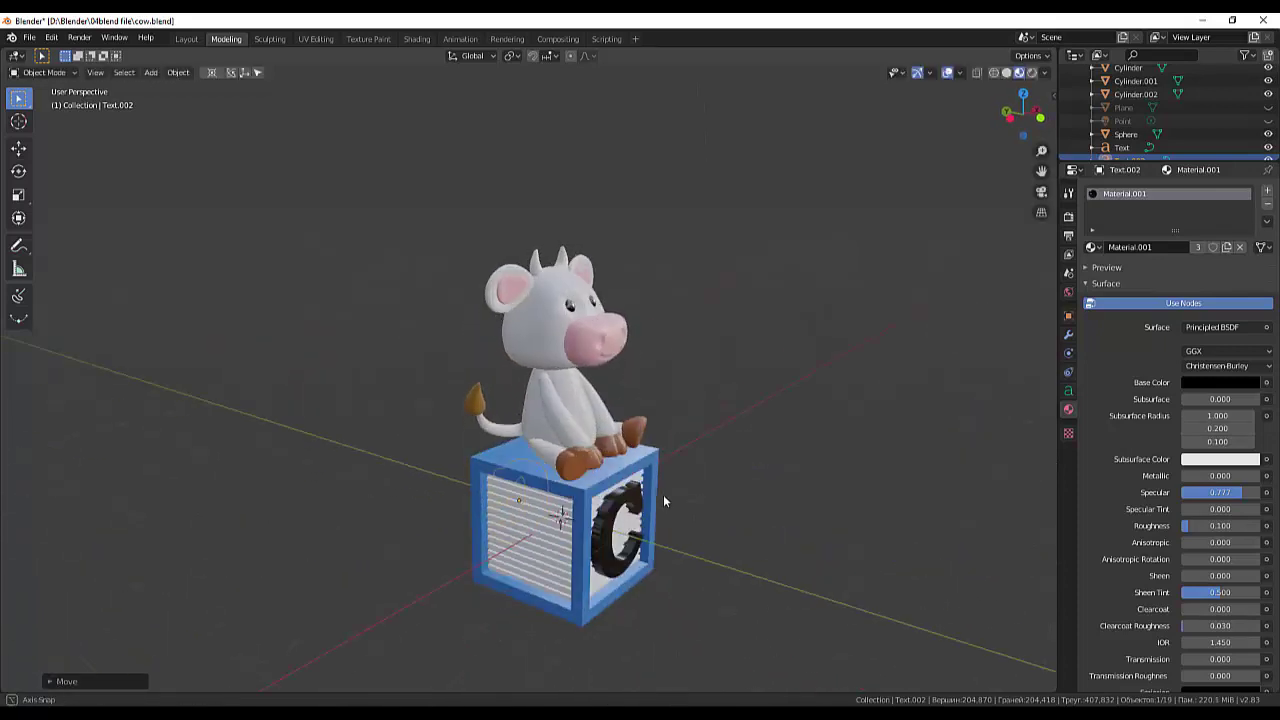
left_click(627, 505)
middle_click_drag(712, 510, 827, 491)
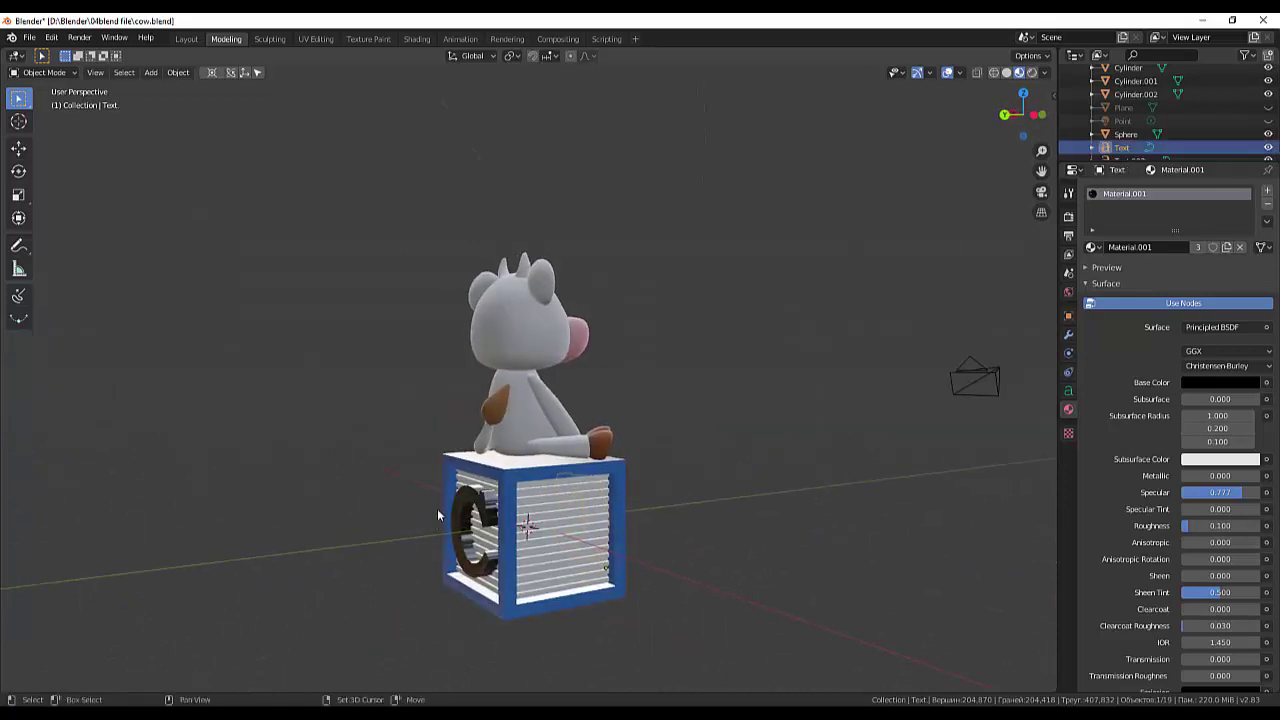
left_click(472, 505)
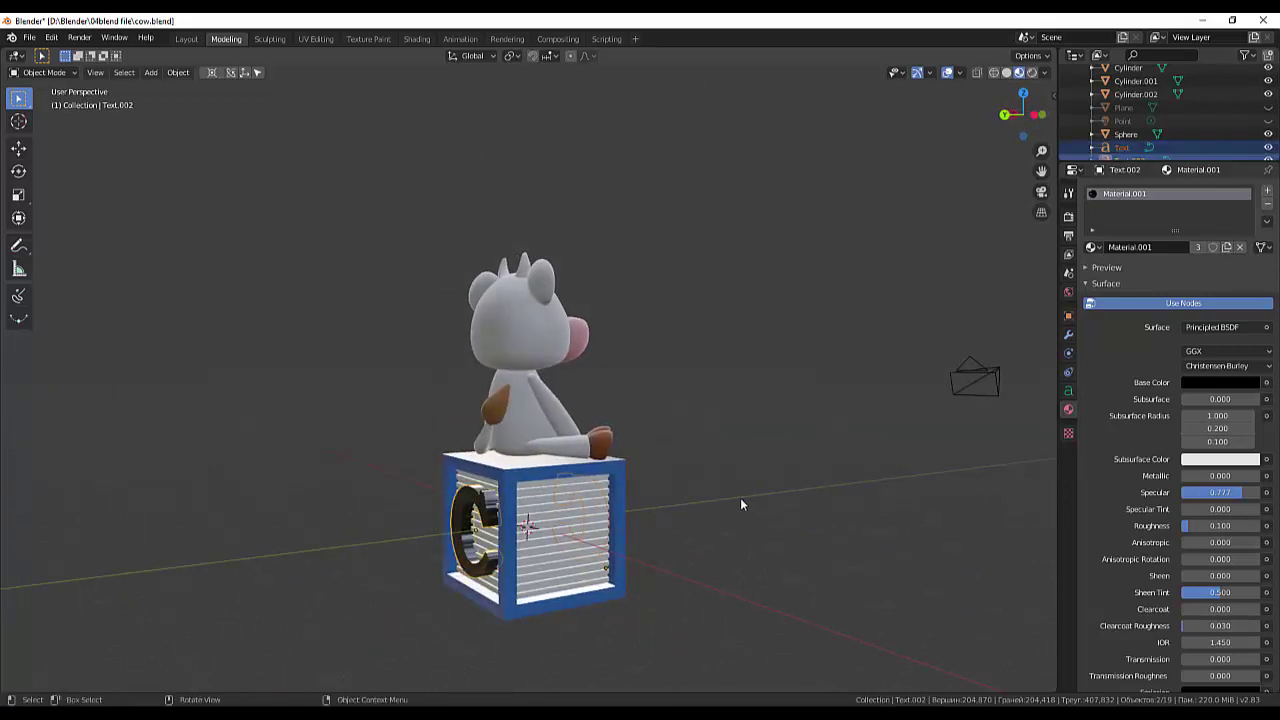
key("shift")
key("shift+d")
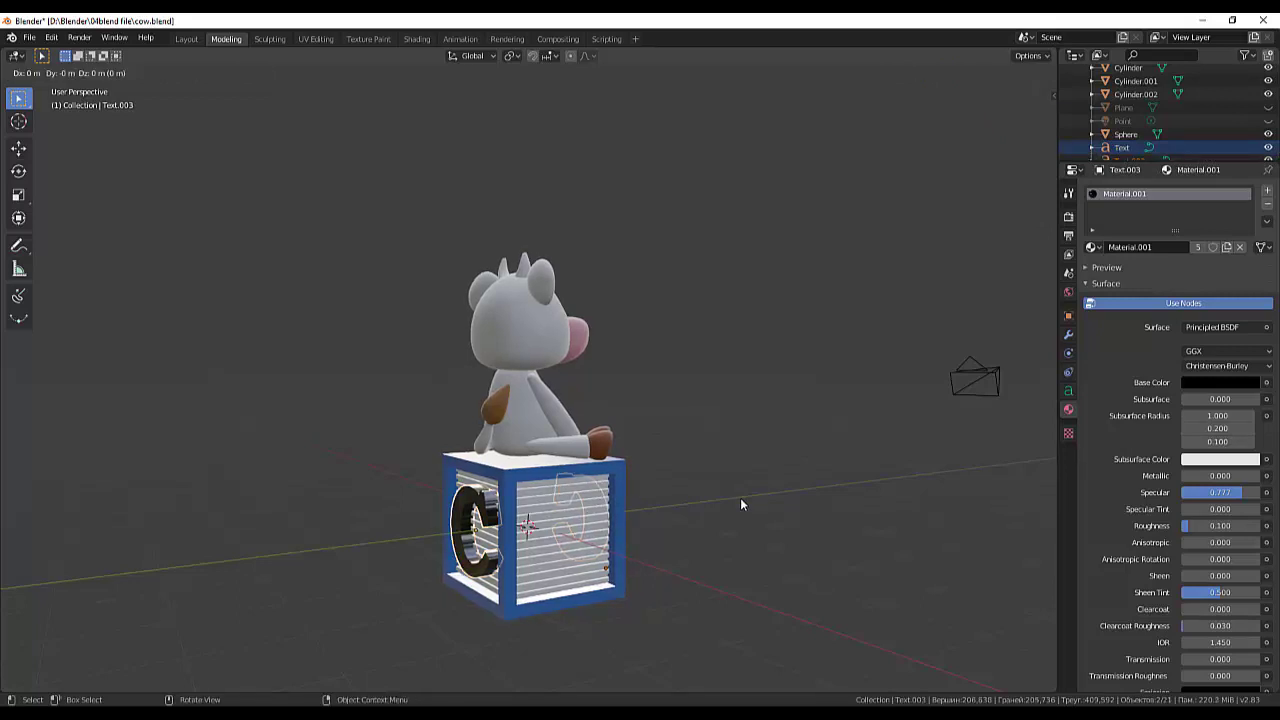
key("r")
type("z")
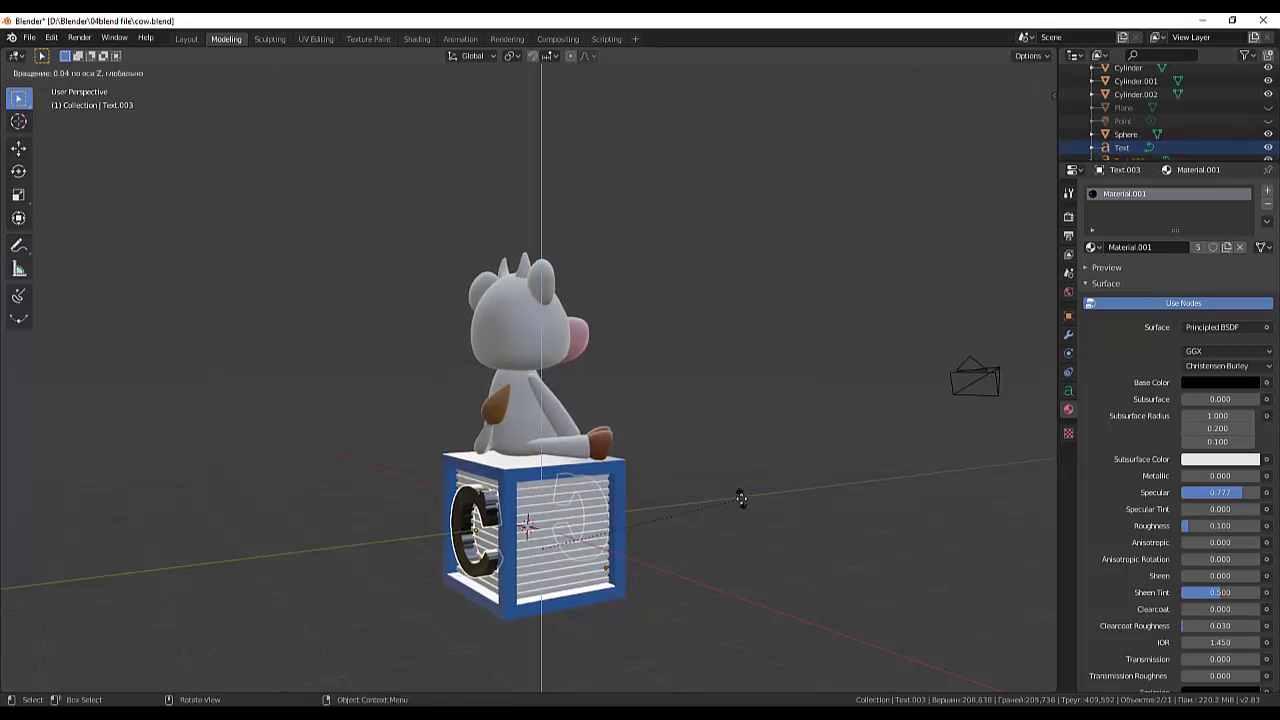
type("90")
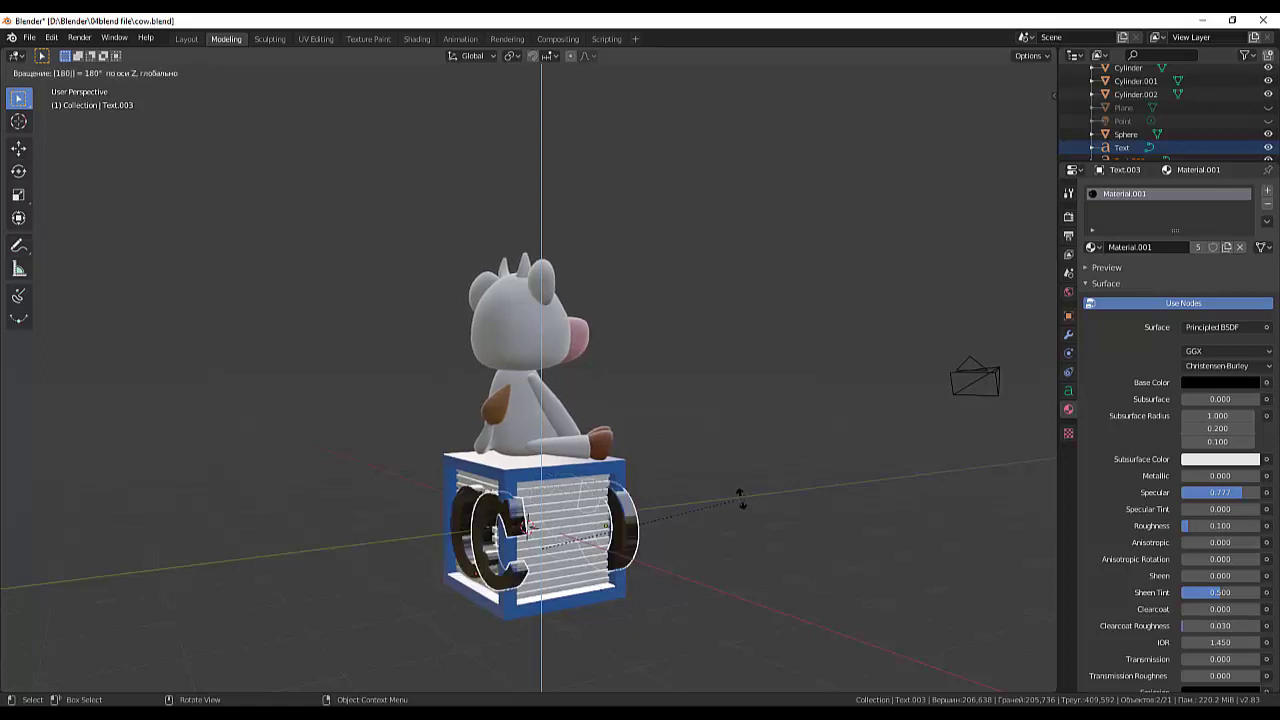
key("Return")
middle_click_drag(742, 494, 80, 486)
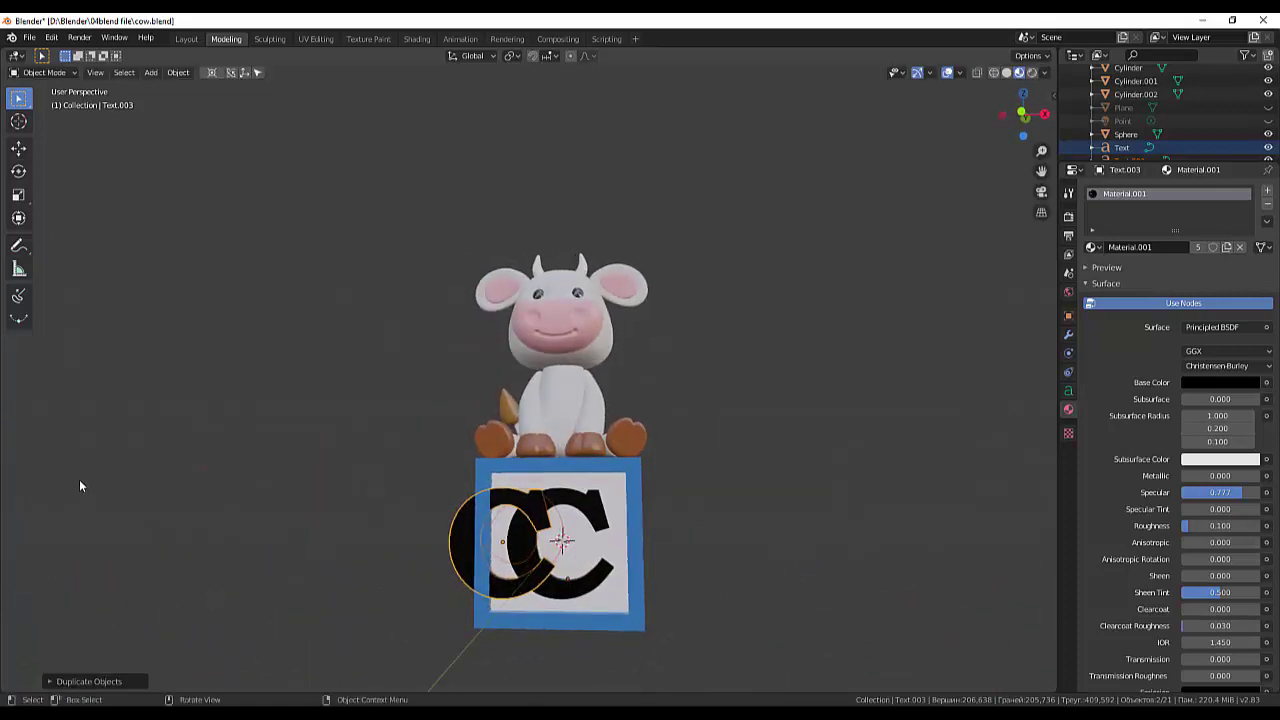
key("ctrl+z")
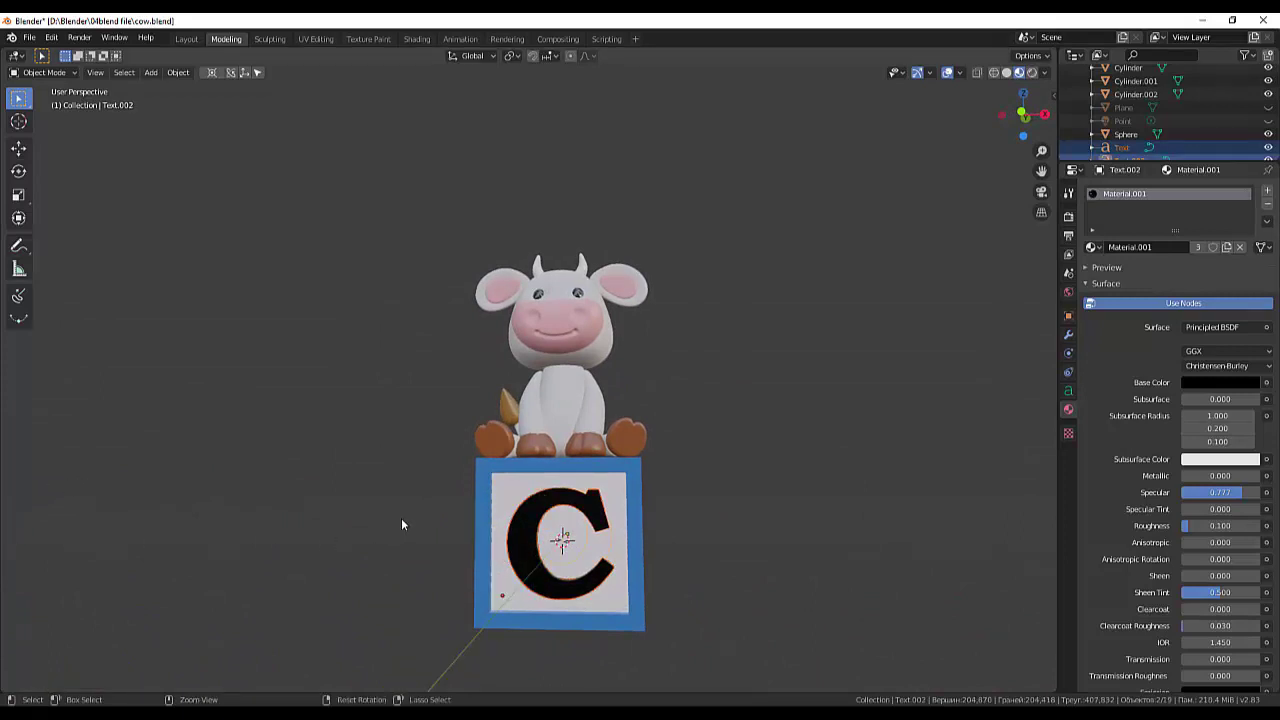
Enable the Object Gizmos toggle in the header, then select the Text letter on the block.
mouse_move(561, 563)
middle_mouse_down()
mouse_move(373, 580)
mouse_move(405, 575)
middle_mouse_up()
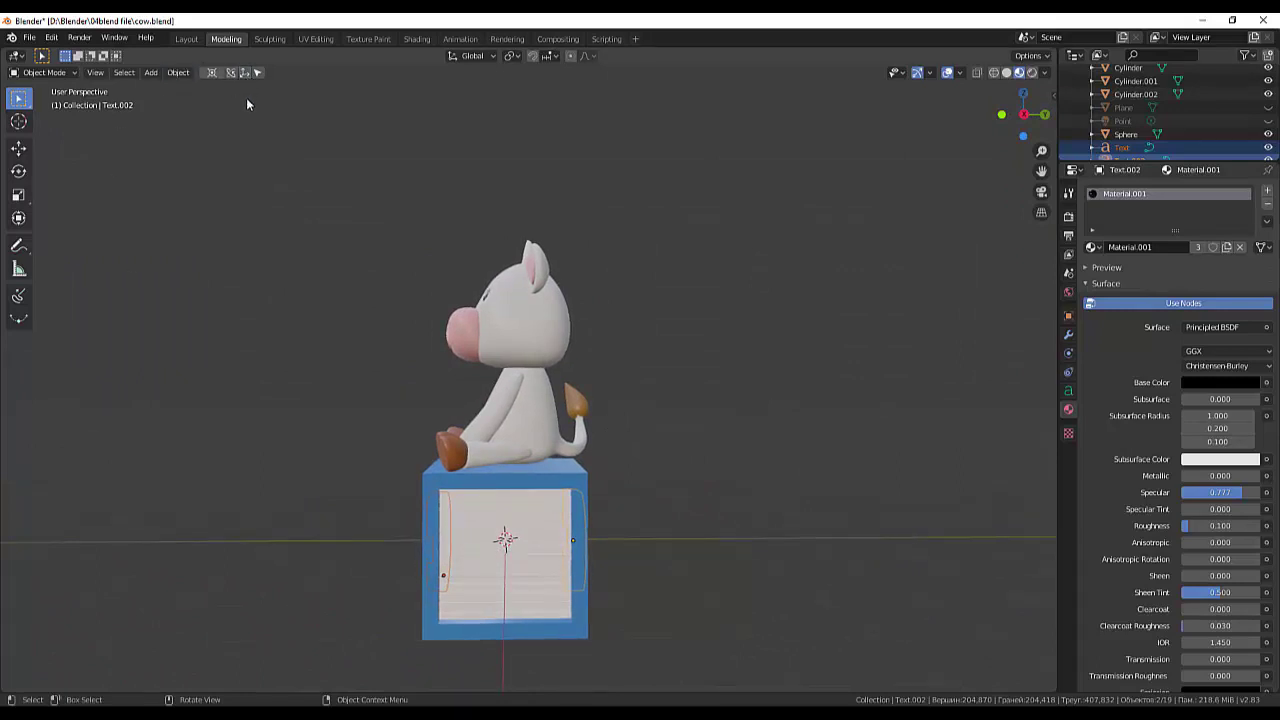
left_click(212, 73)
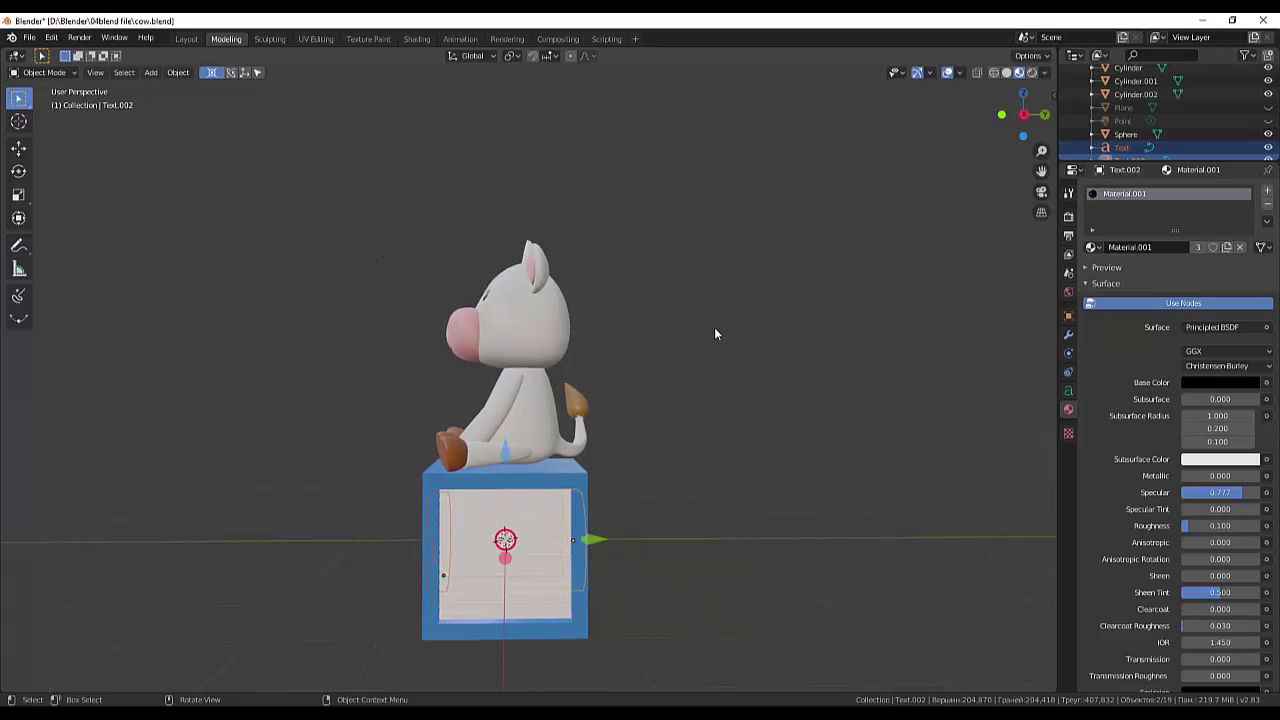
mouse_move(698, 366)
middle_mouse_down()
mouse_move(845, 377)
mouse_move(760, 399)
mouse_move(628, 404)
middle_mouse_up()
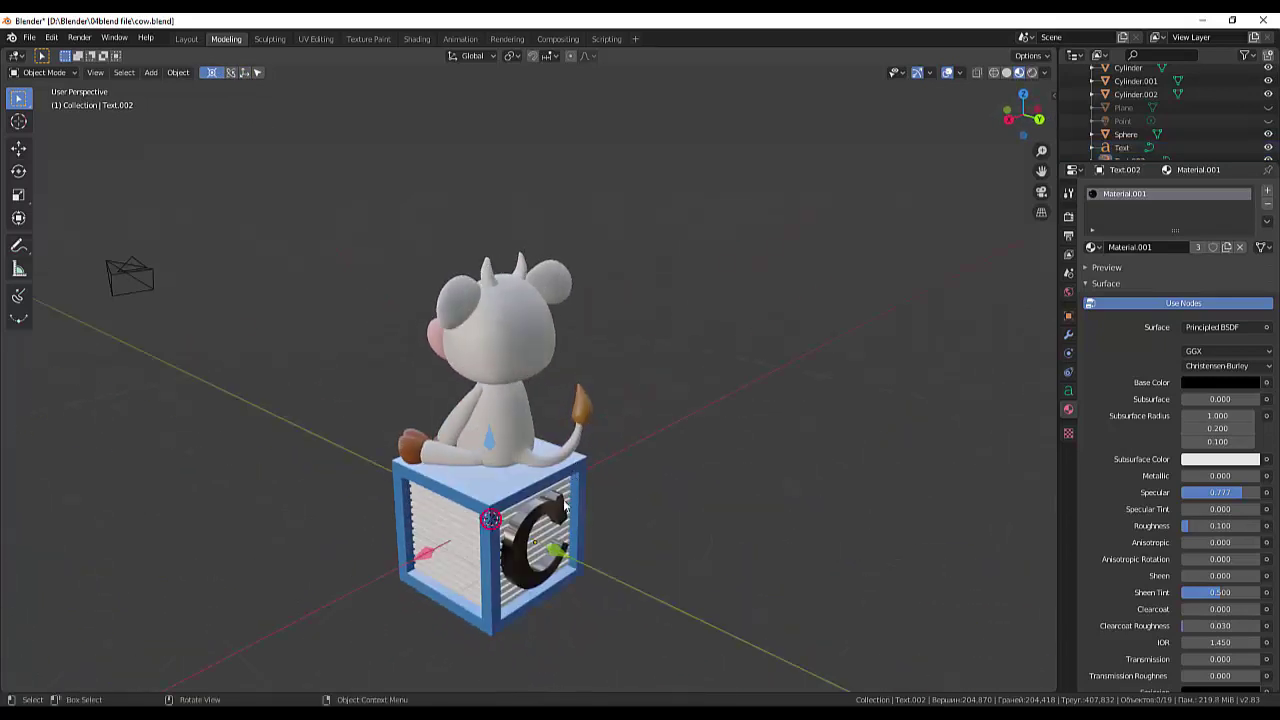
middle_click_drag(672, 478, 766, 440)
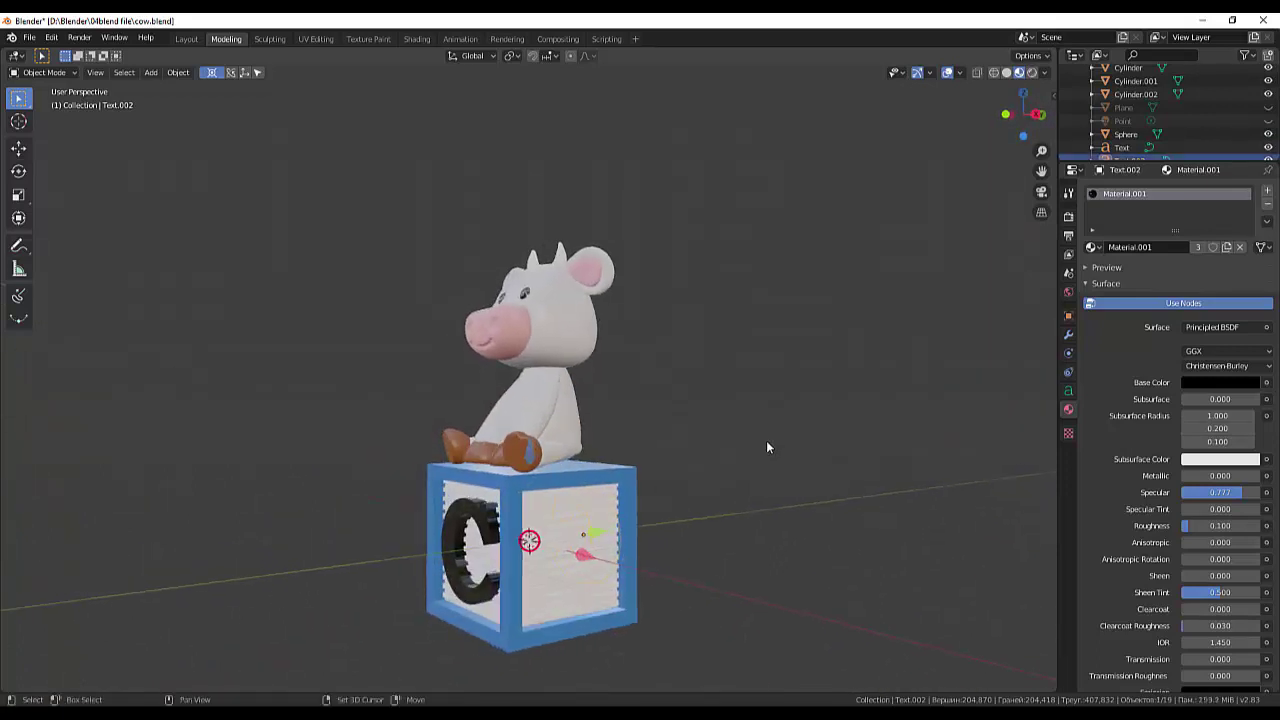
left_click(578, 525, "shift")
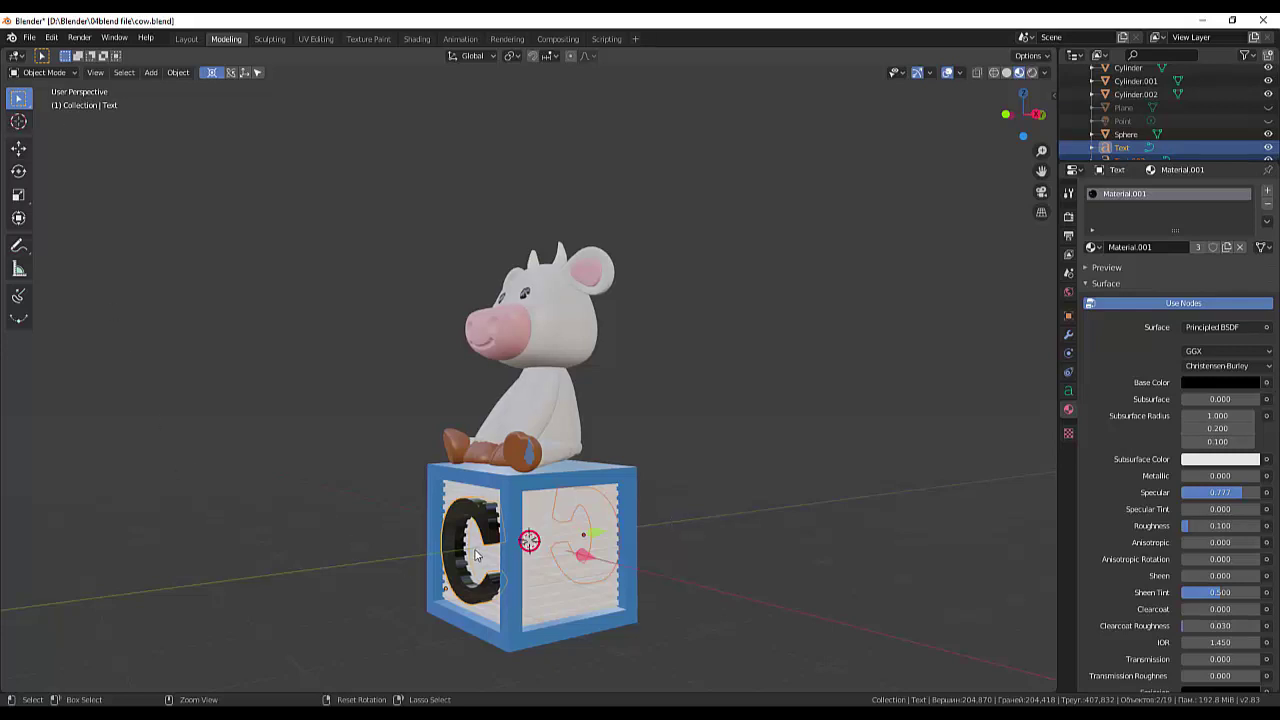
Inspect the C letter's Modifier and Object Data settings and expand its Texture Space panel.
left_click(463, 521)
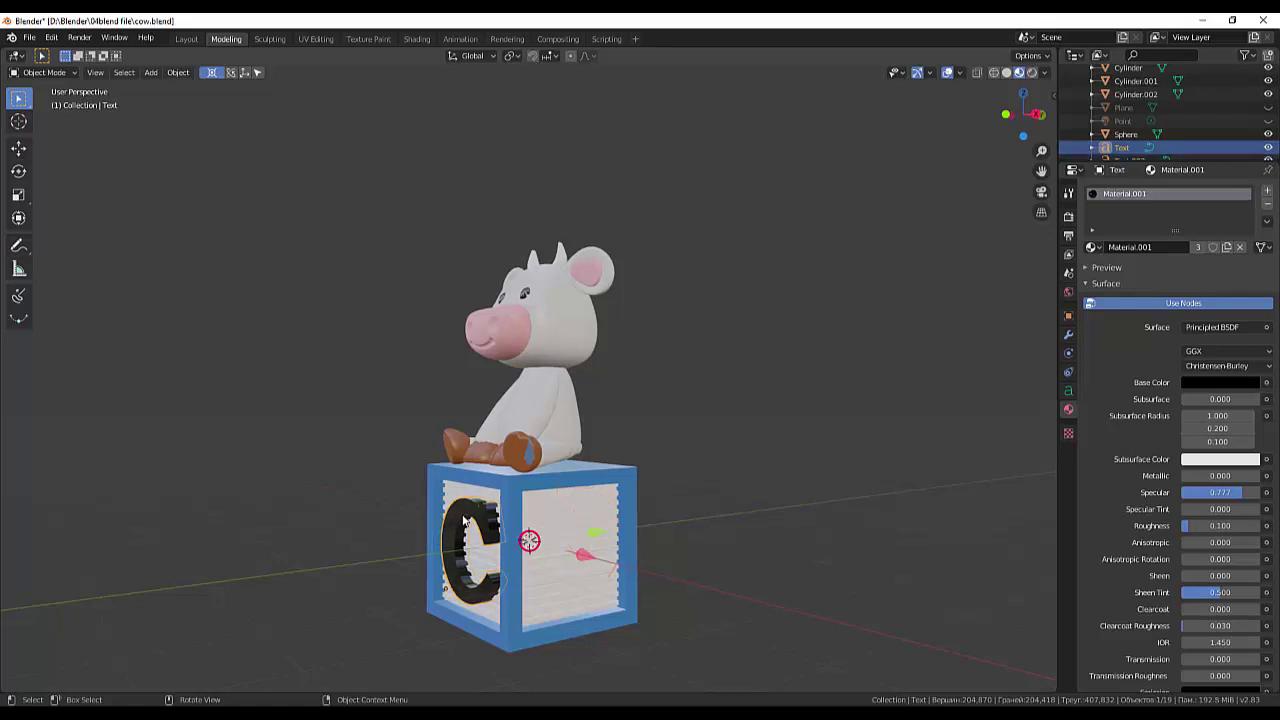
left_click(1068, 336)
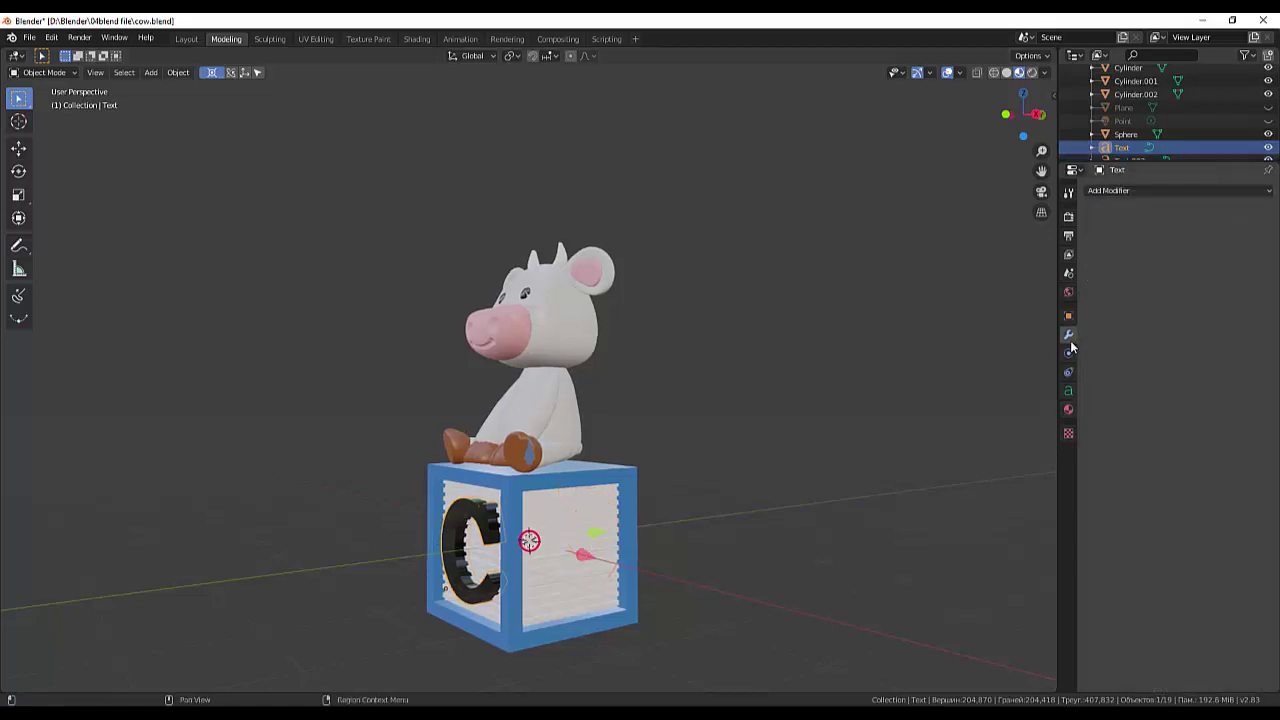
left_click(1068, 390)
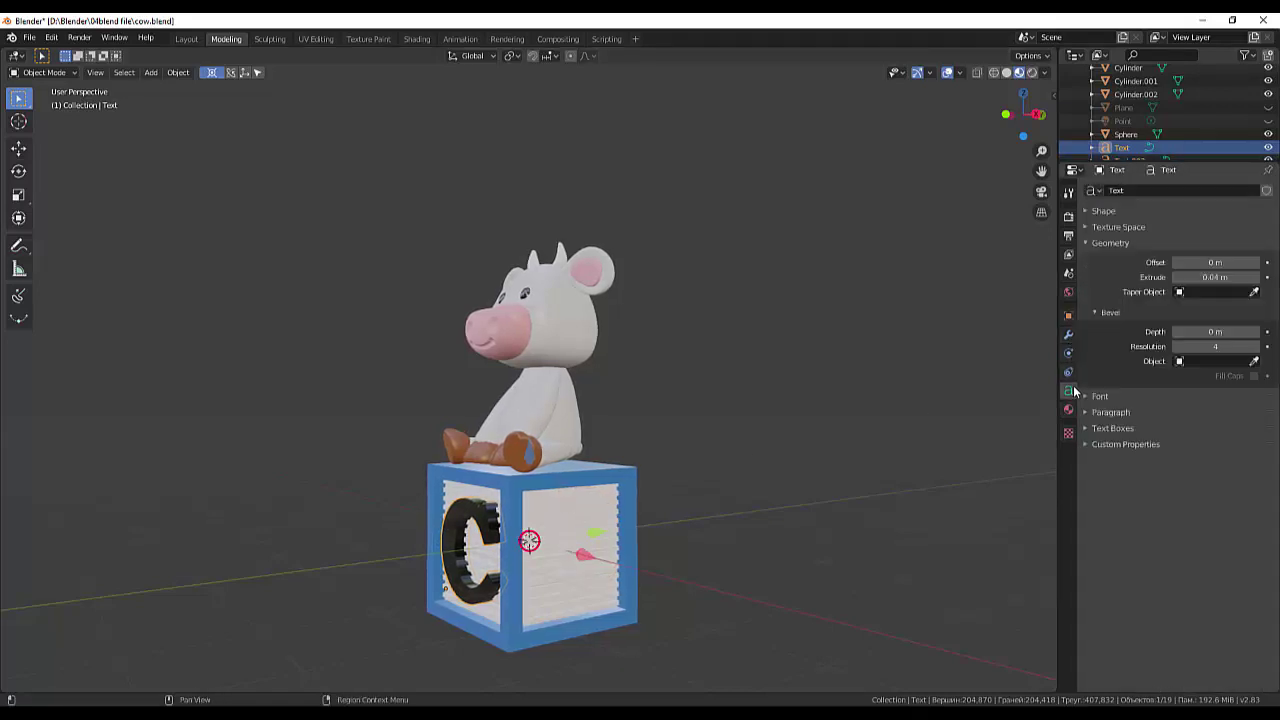
left_click(1074, 171)
left_click(1079, 176)
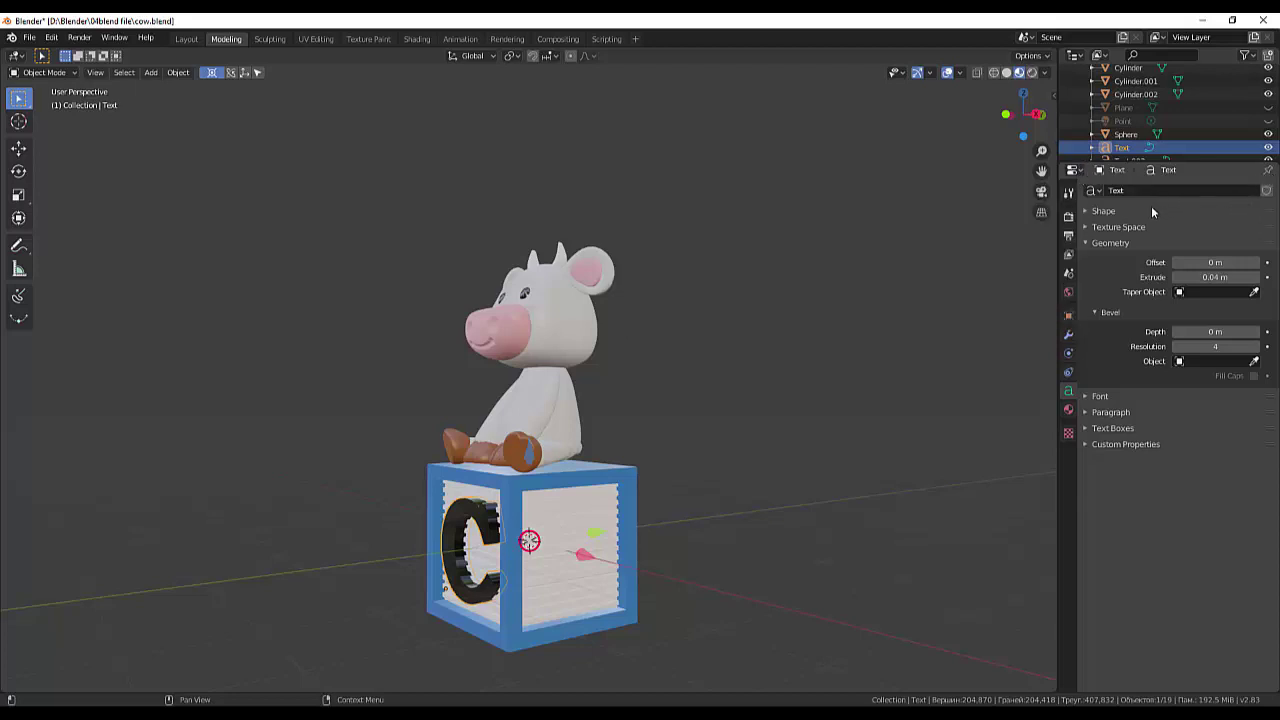
left_click(1094, 191)
left_click(1096, 190)
left_click(1120, 226)
Select the C letter on the block, then add the second C letter to the selection.
left_click(792, 417)
mouse_move(792, 418)
middle_mouse_down()
mouse_move(828, 443)
mouse_move(478, 550)
middle_mouse_up()
left_click(478, 550)
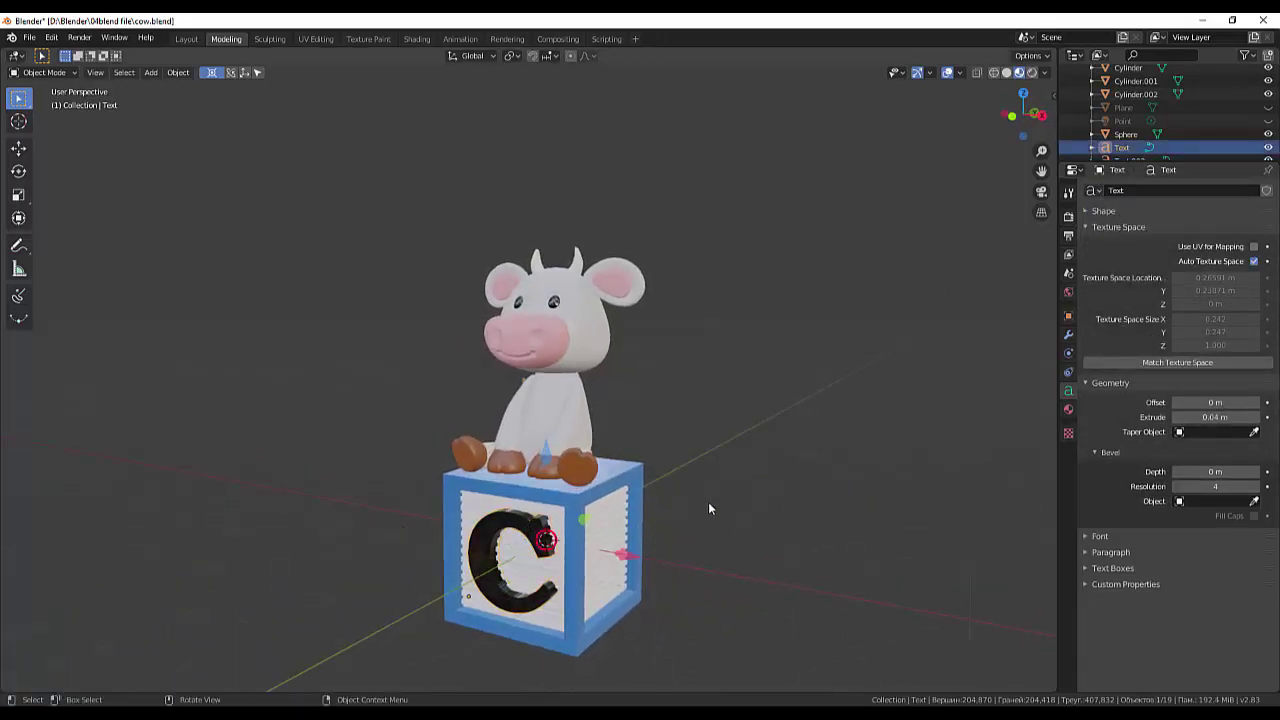
middle_click_drag(708, 501, 537, 511)
left_click(537, 511, "shift")
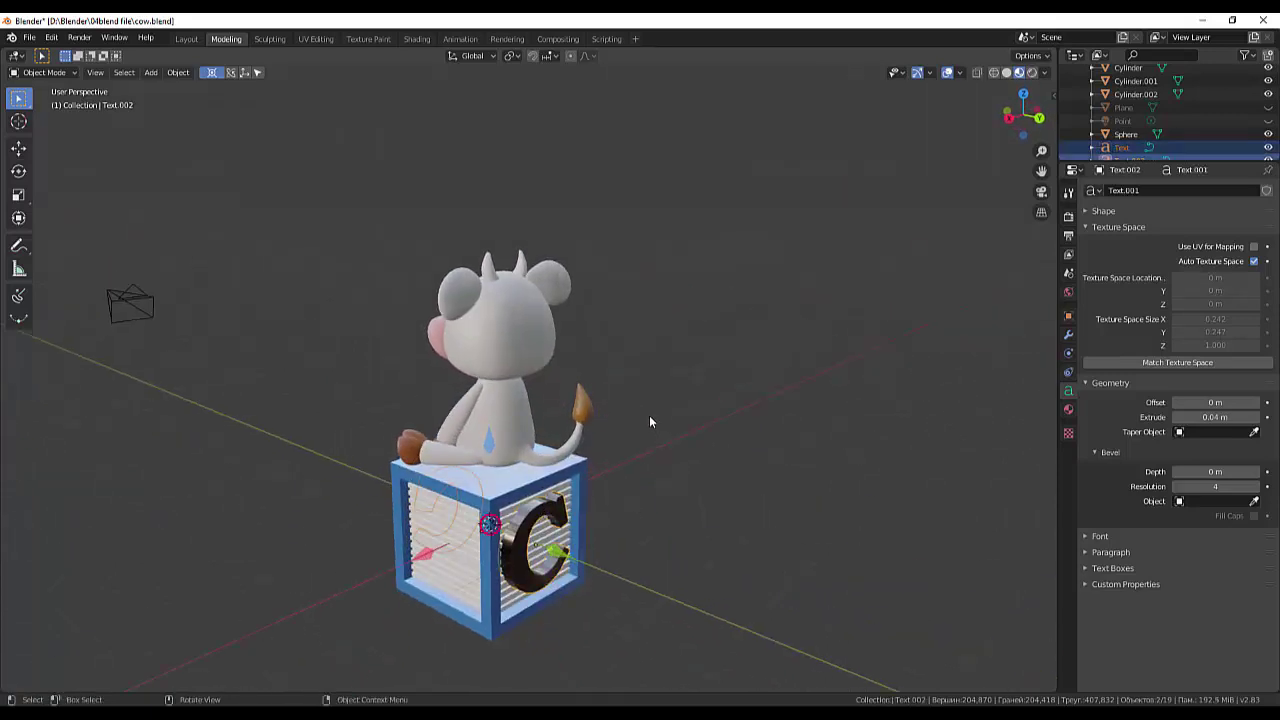
Duplicate both C letters and rotate the copies 180° around Z.
key("shift+d")
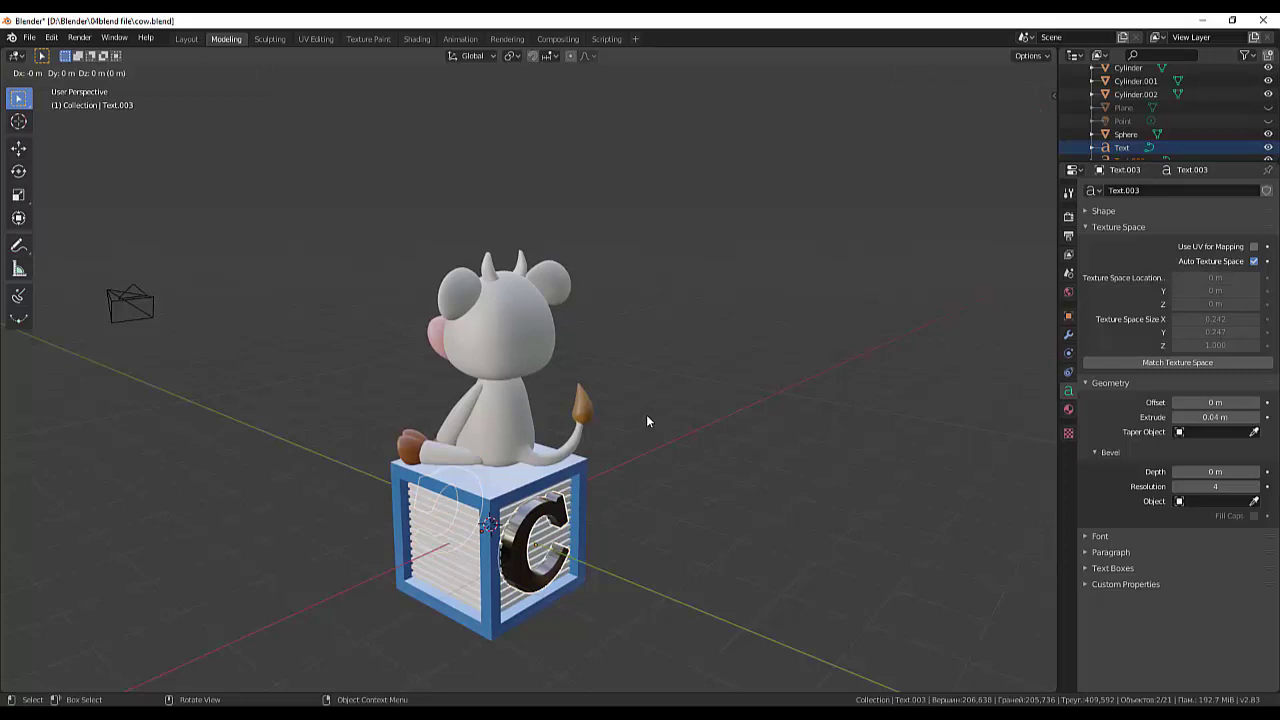
key("r")
type("z")
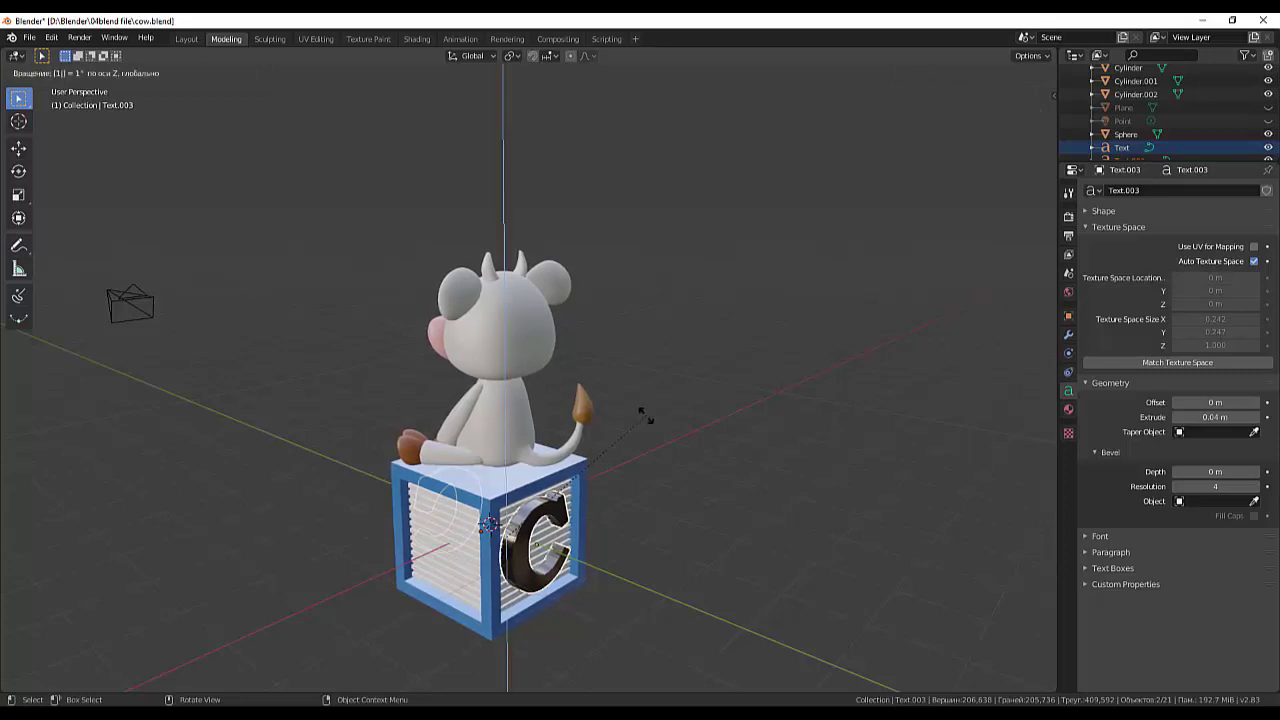
type("180")
key("Return")
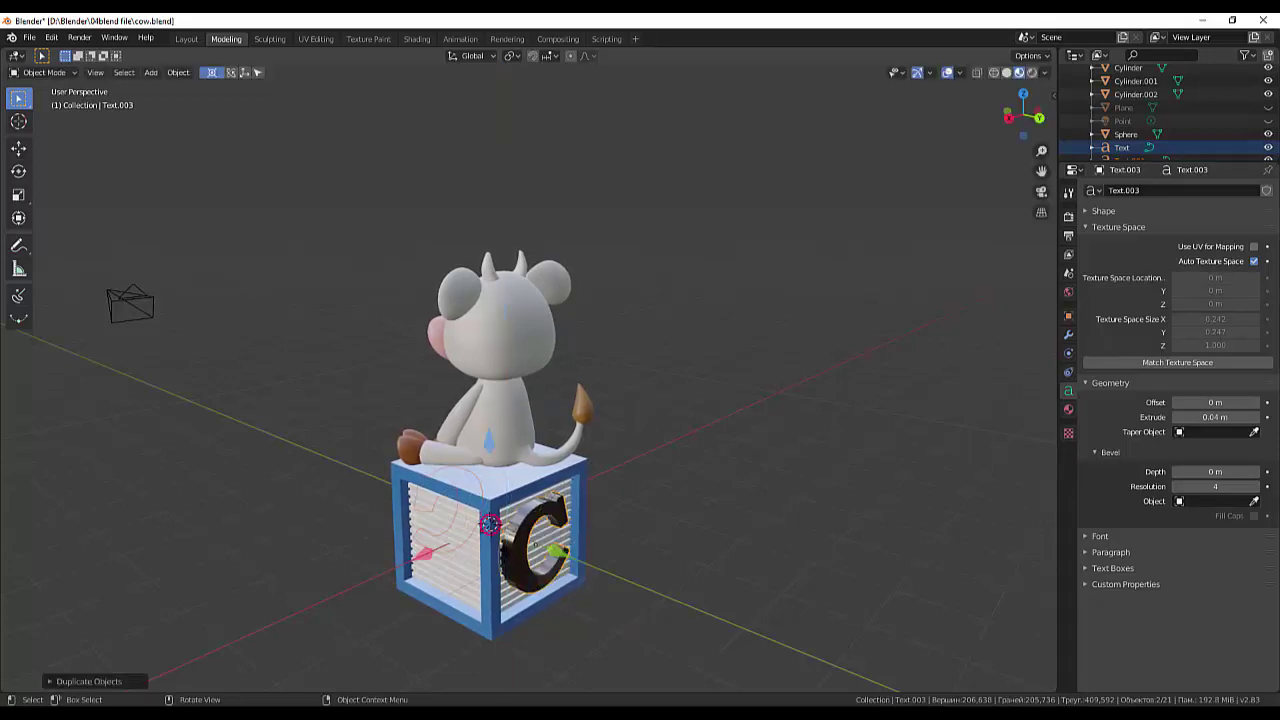
Show the transform sidebar, undo an accidental deselection, and view the cow's front.
left_click(1053, 108)
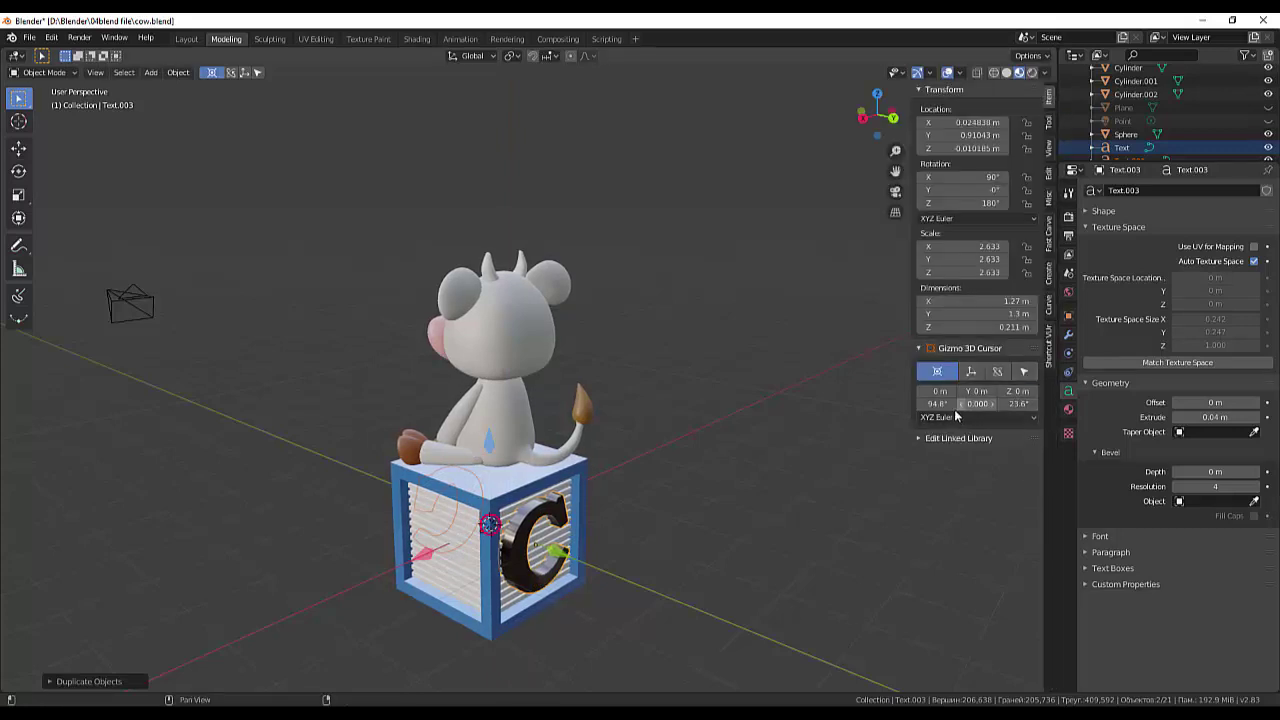
left_click(815, 469)
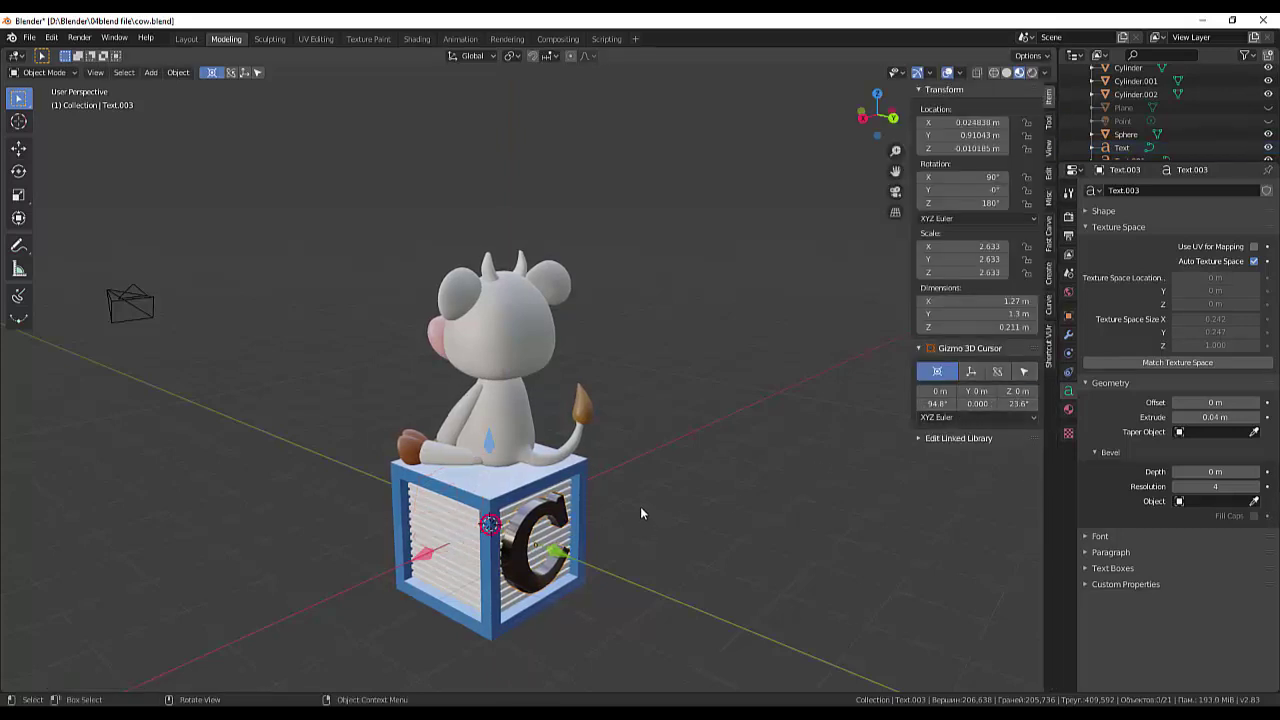
key("ctrl+z")
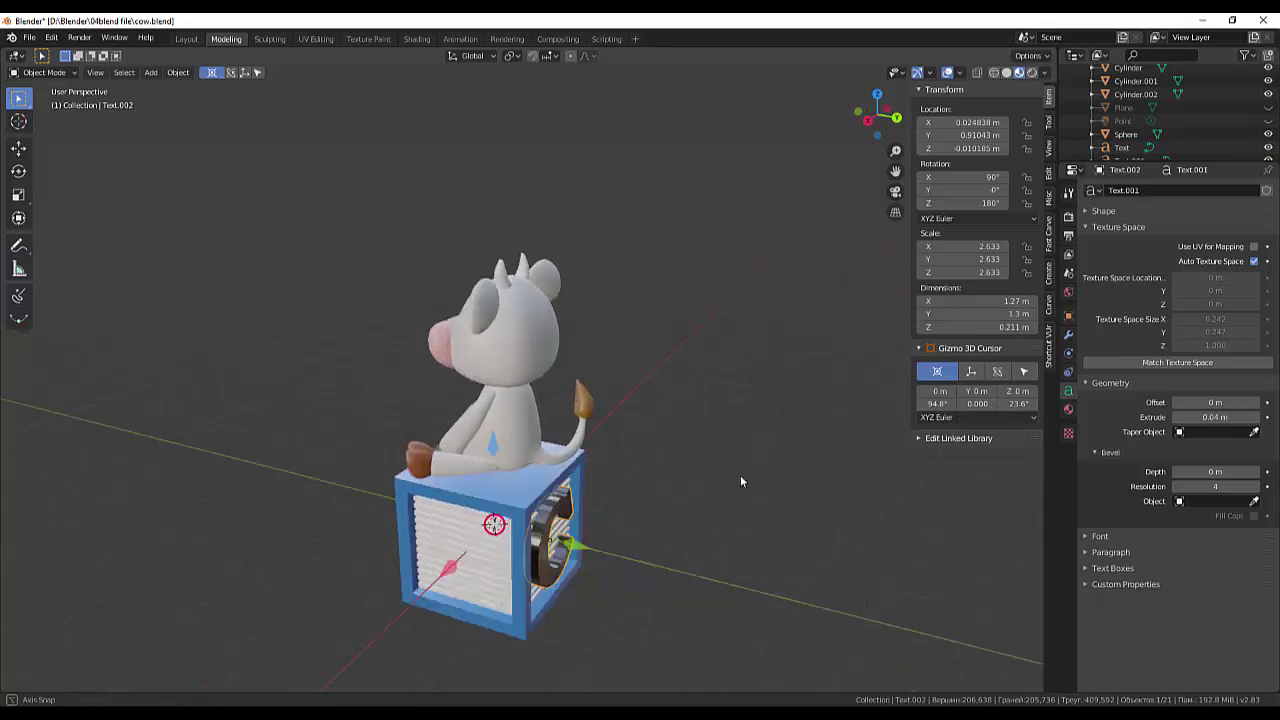
middle_click_drag(643, 495, 833, 426)
Select the front C letter and expand its Font panel to check the typeface.
left_click(506, 500)
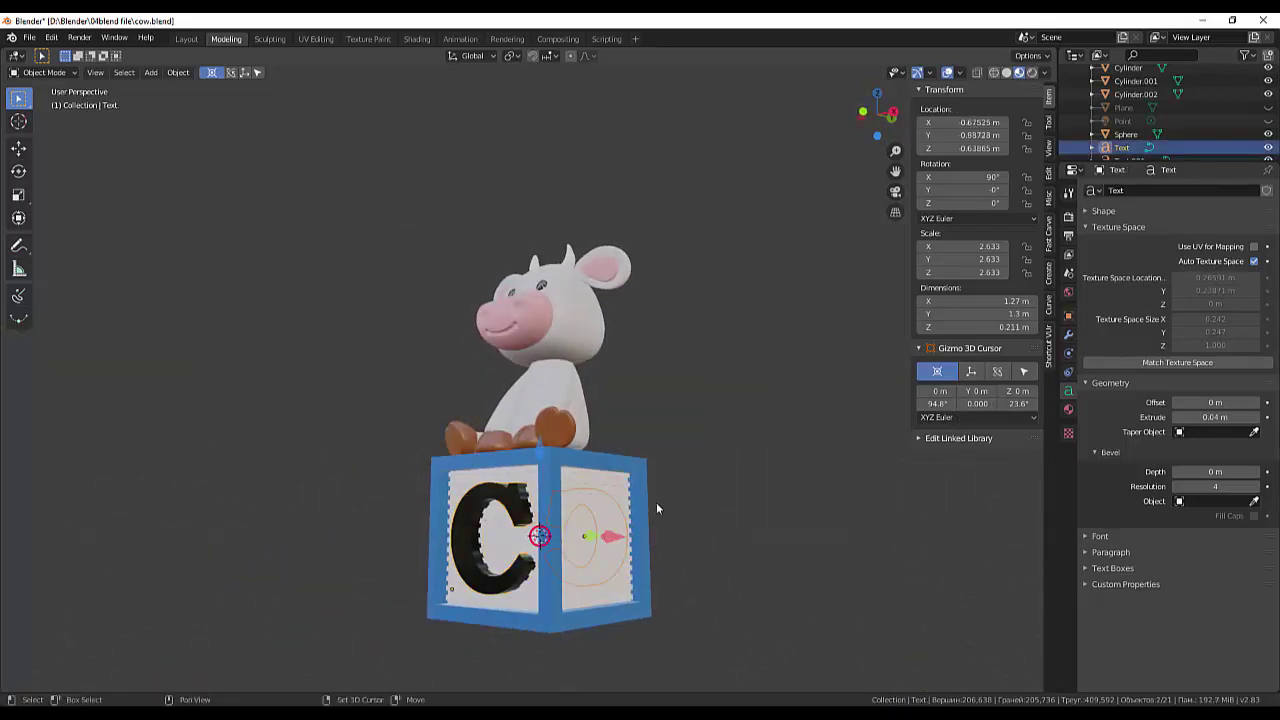
middle_click_drag(696, 500, 670, 527)
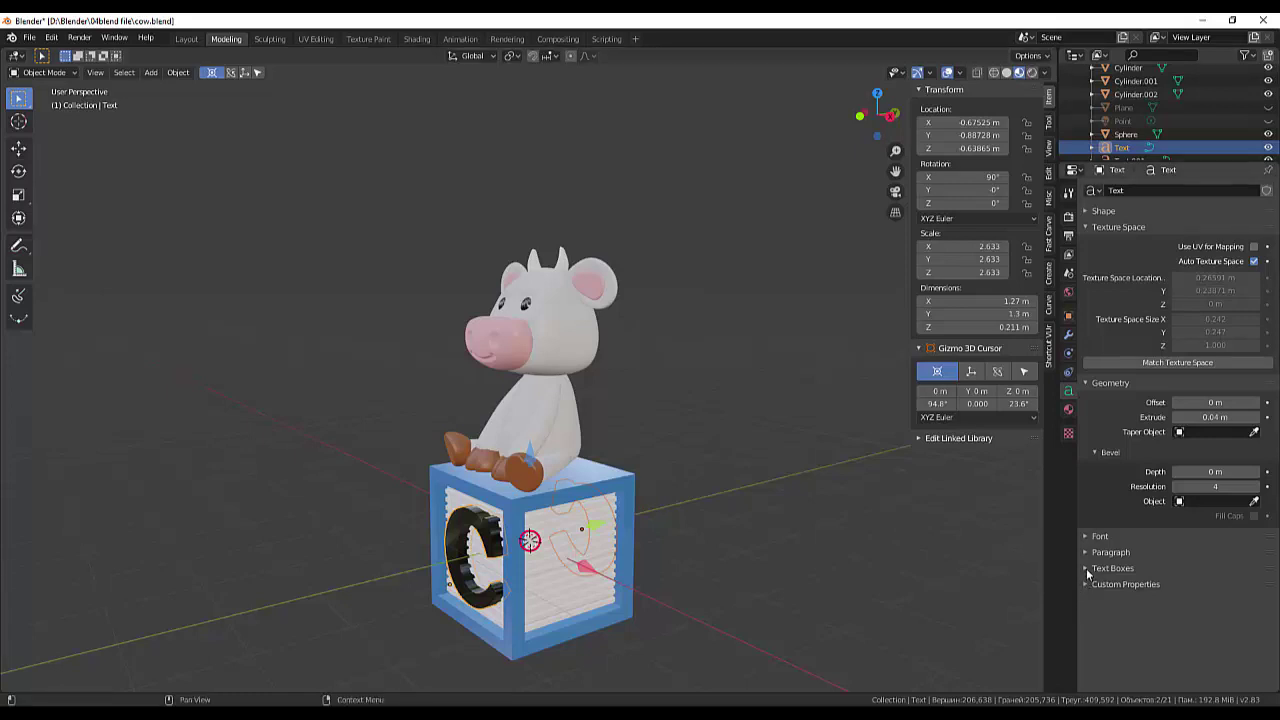
left_click(1092, 538)
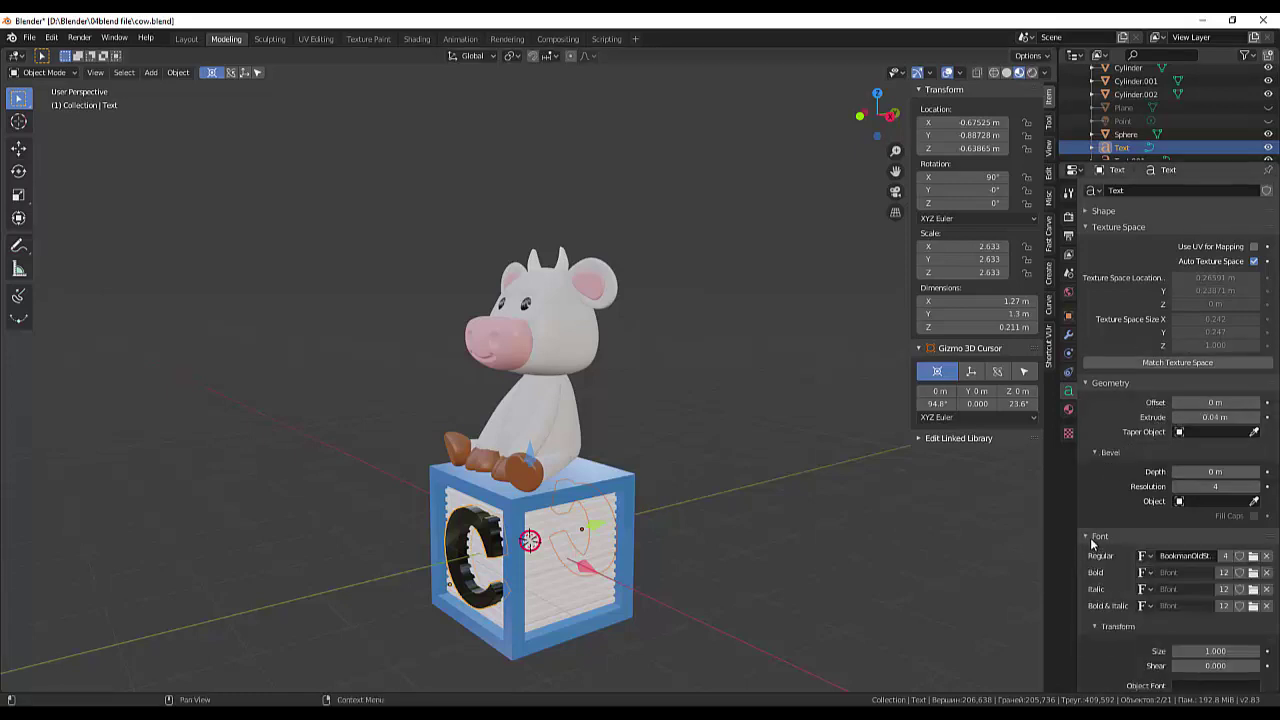
scroll(1128, 564, "down", 1)
scroll(1126, 562, "down", 1)
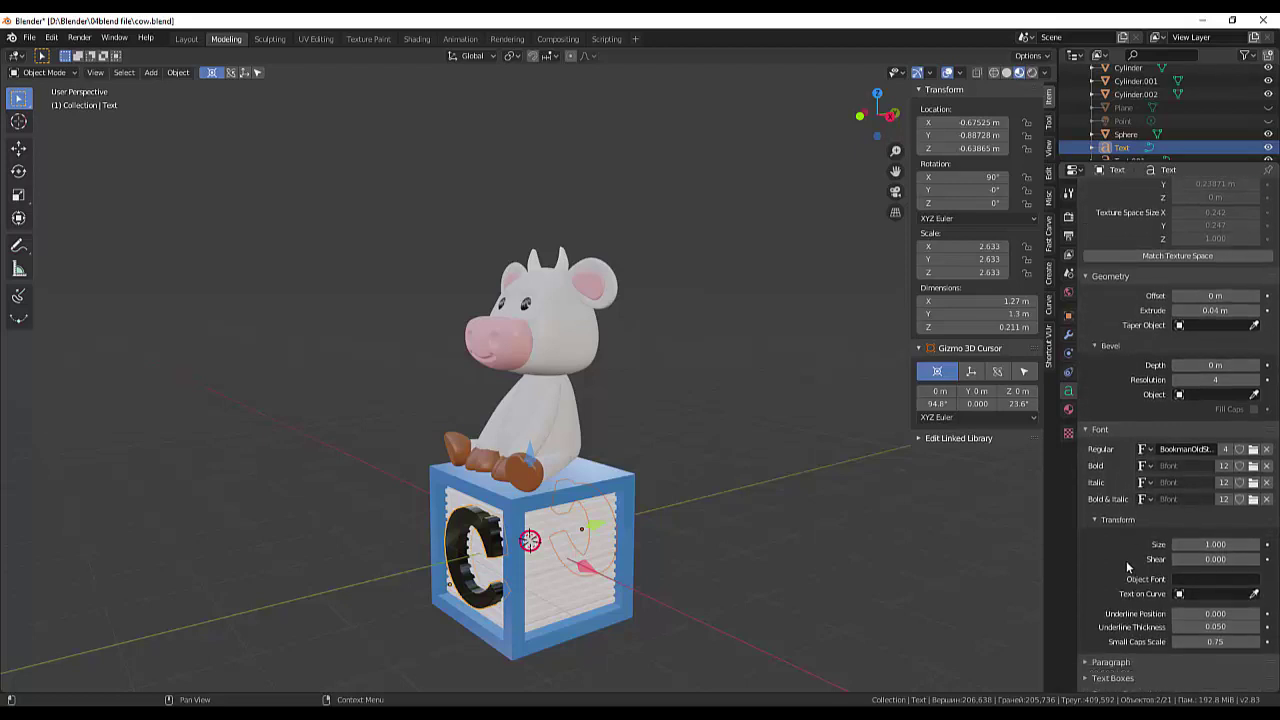
scroll(1126, 562, "down", 1)
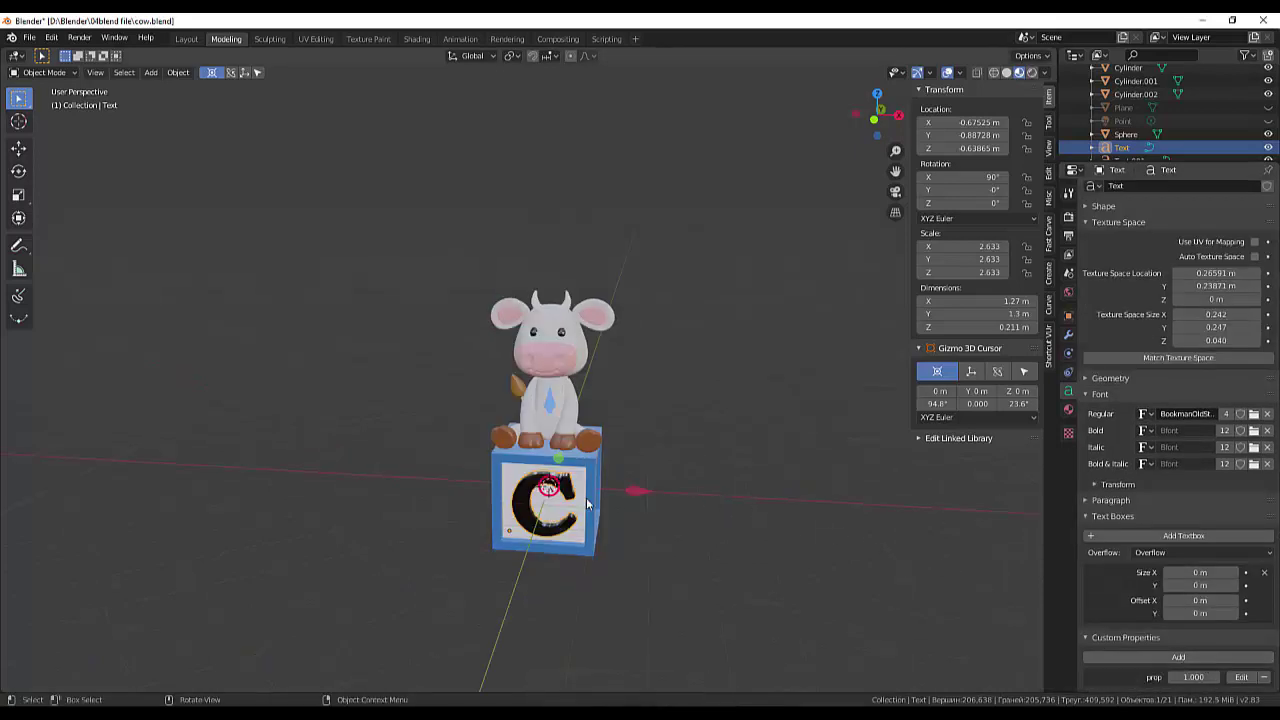
Convert both C letter text objects to meshes, then add the front C to the selection.
right_click(530, 488)
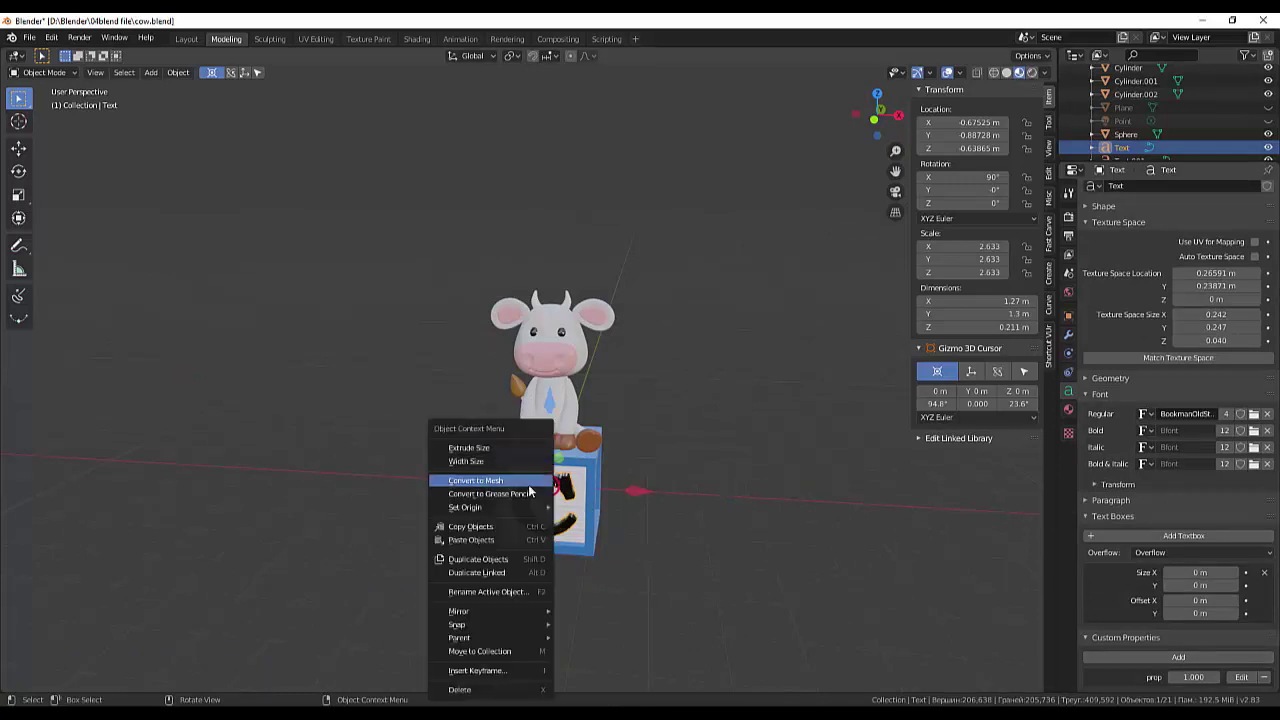
left_click(500, 483)
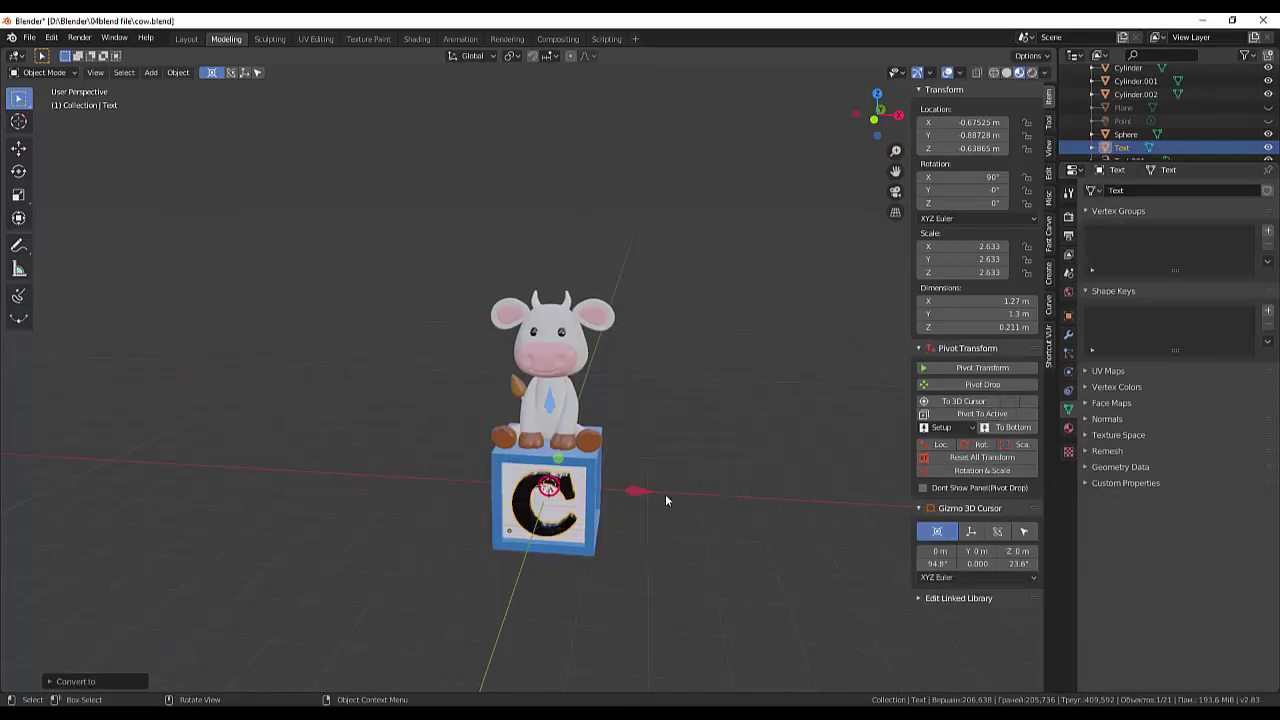
middle_click_drag(680, 508, 525, 479)
right_click(523, 479)
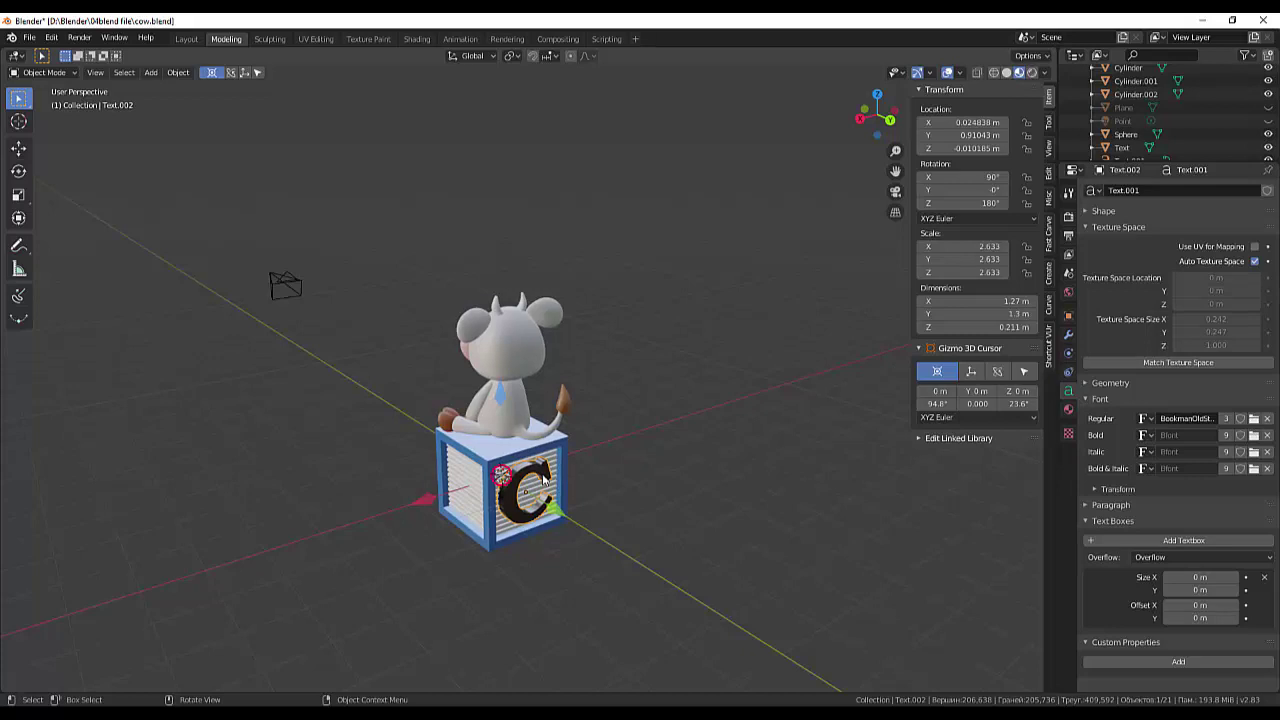
right_click(545, 480)
left_click(540, 481)
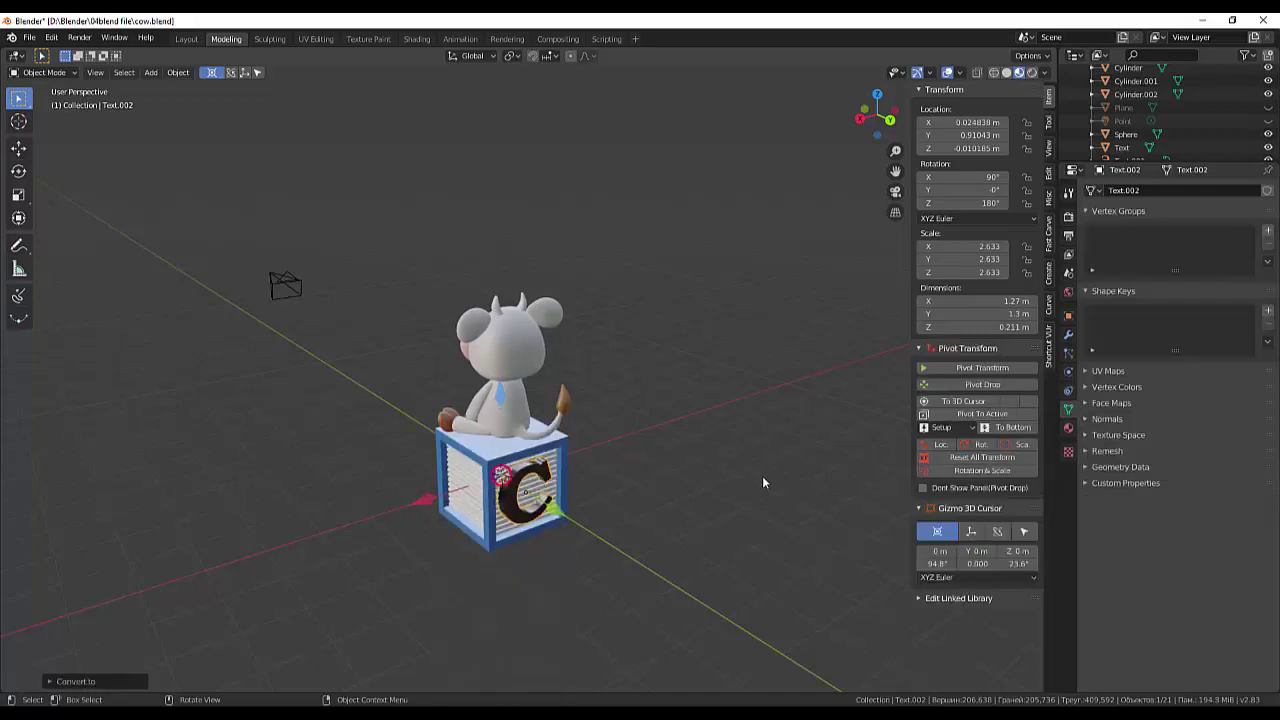
mouse_move(762, 475)
middle_mouse_down()
mouse_move(914, 457)
mouse_move(906, 469)
mouse_move(632, 500)
middle_mouse_up()
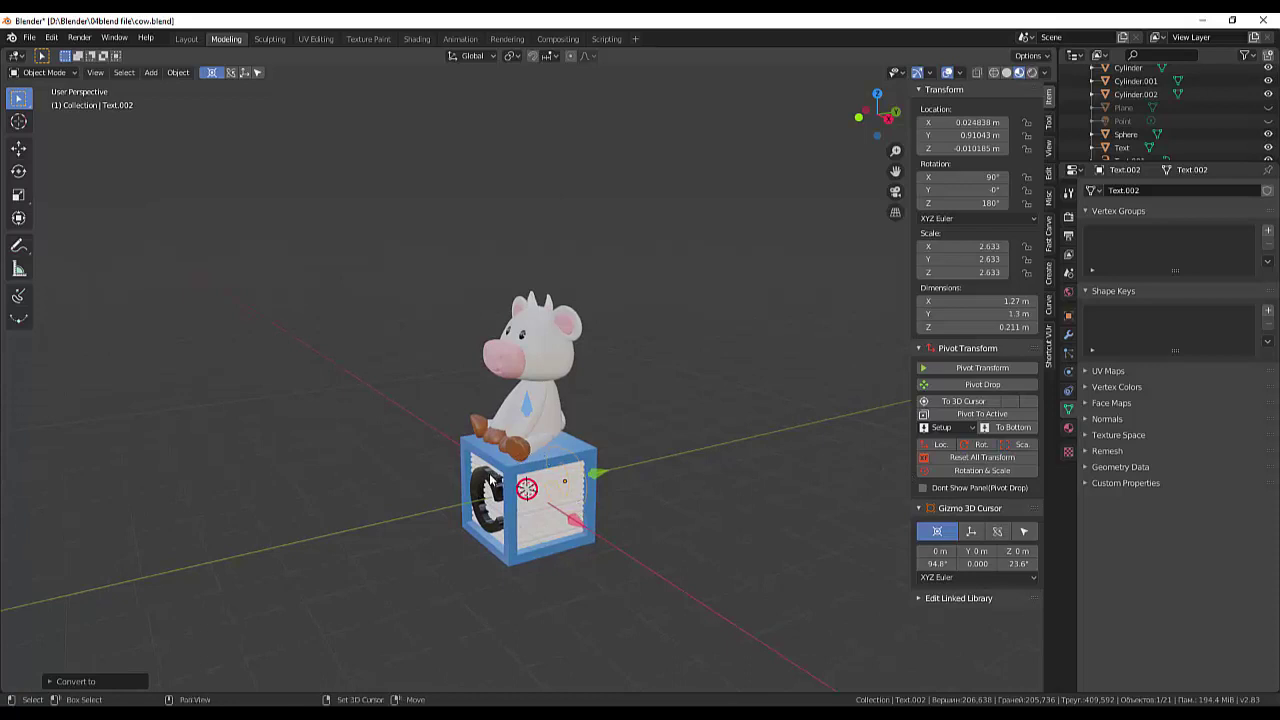
left_click(495, 480)
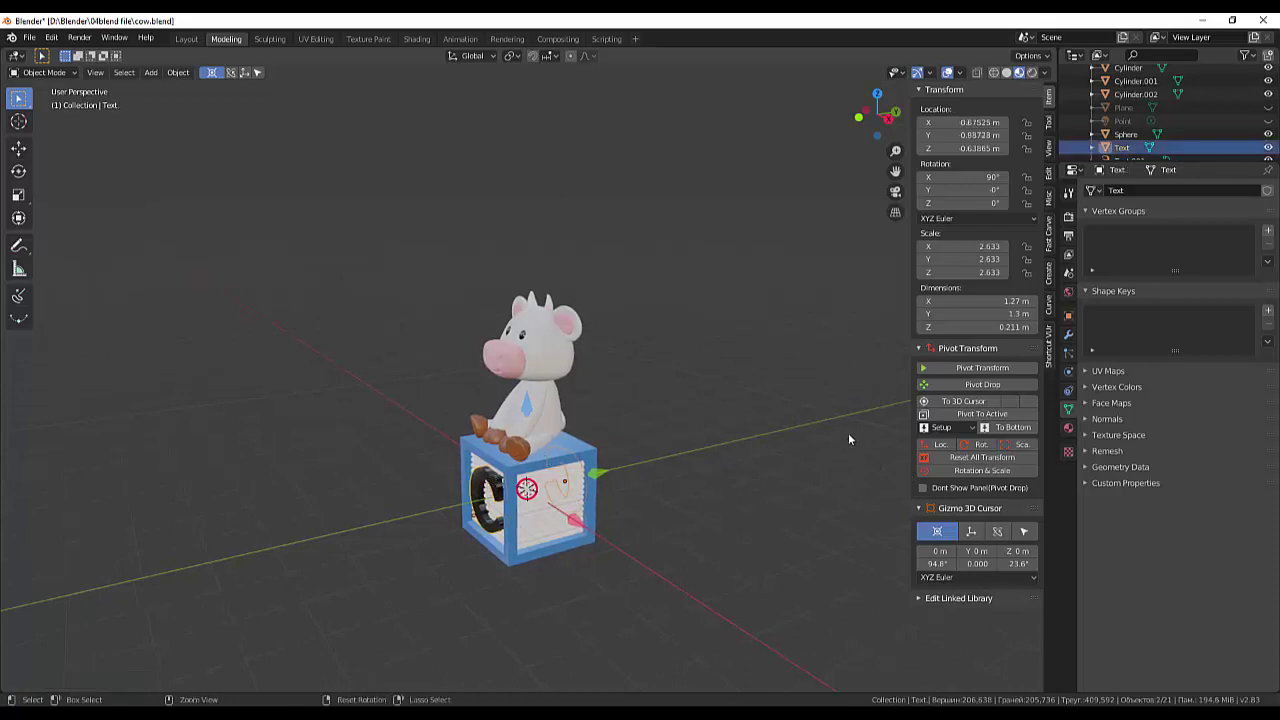
Join the selected C letters into one object with its origin at the scene centre.
key("ctrl+j")
left_click(180, 78)
mouse_move(199, 101)
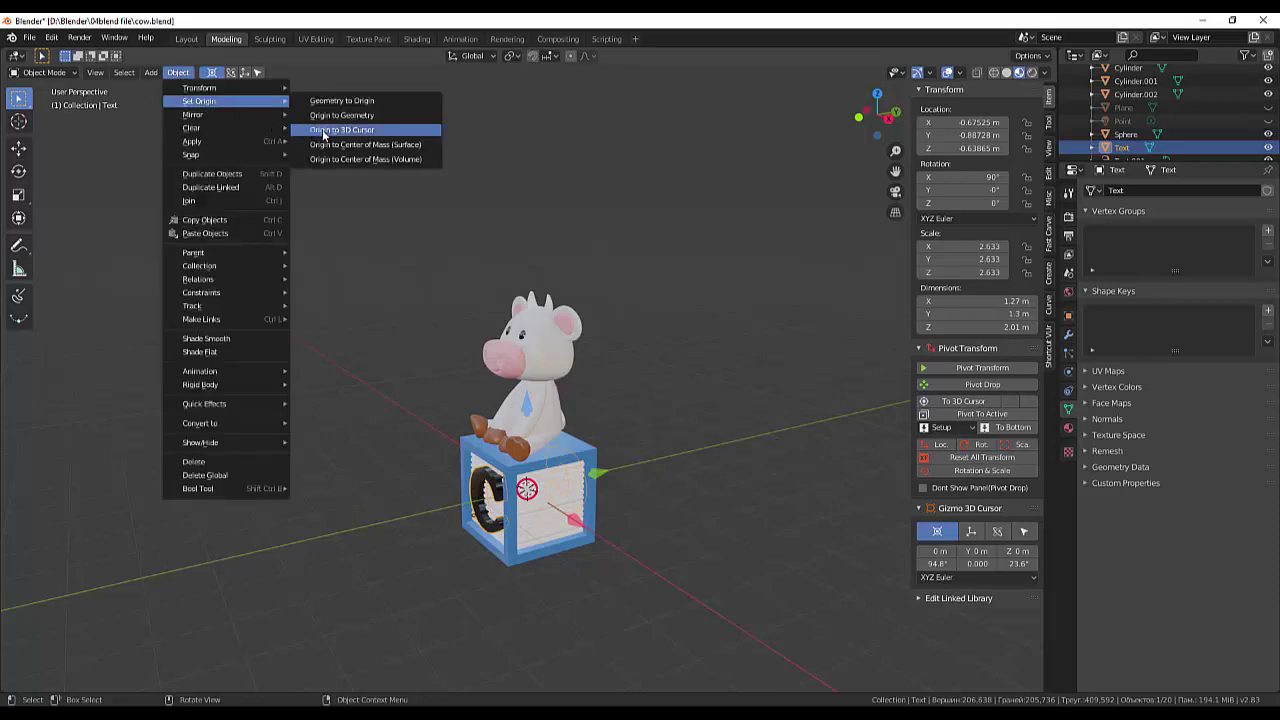
left_click(323, 132)
middle_click_drag(585, 197, 657, 201)
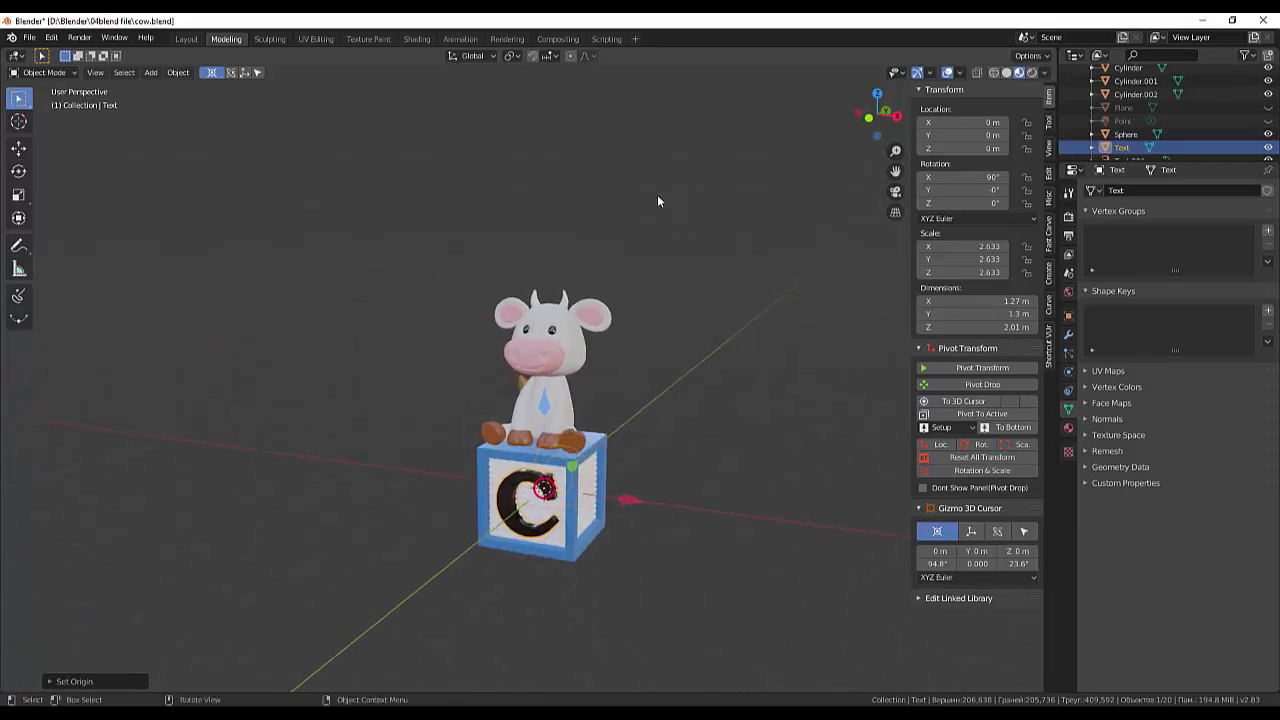
Rotate the merged C letters 180° around the Z axis.
key("r")
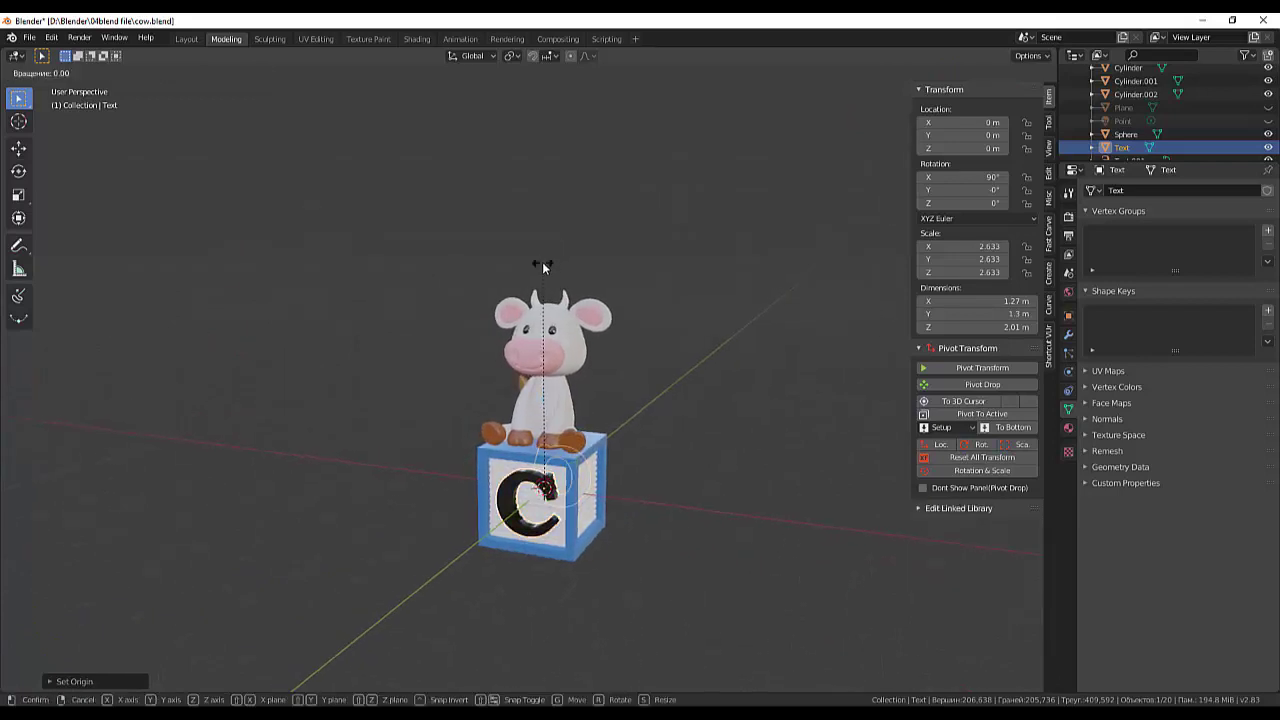
type("z")
type("1")
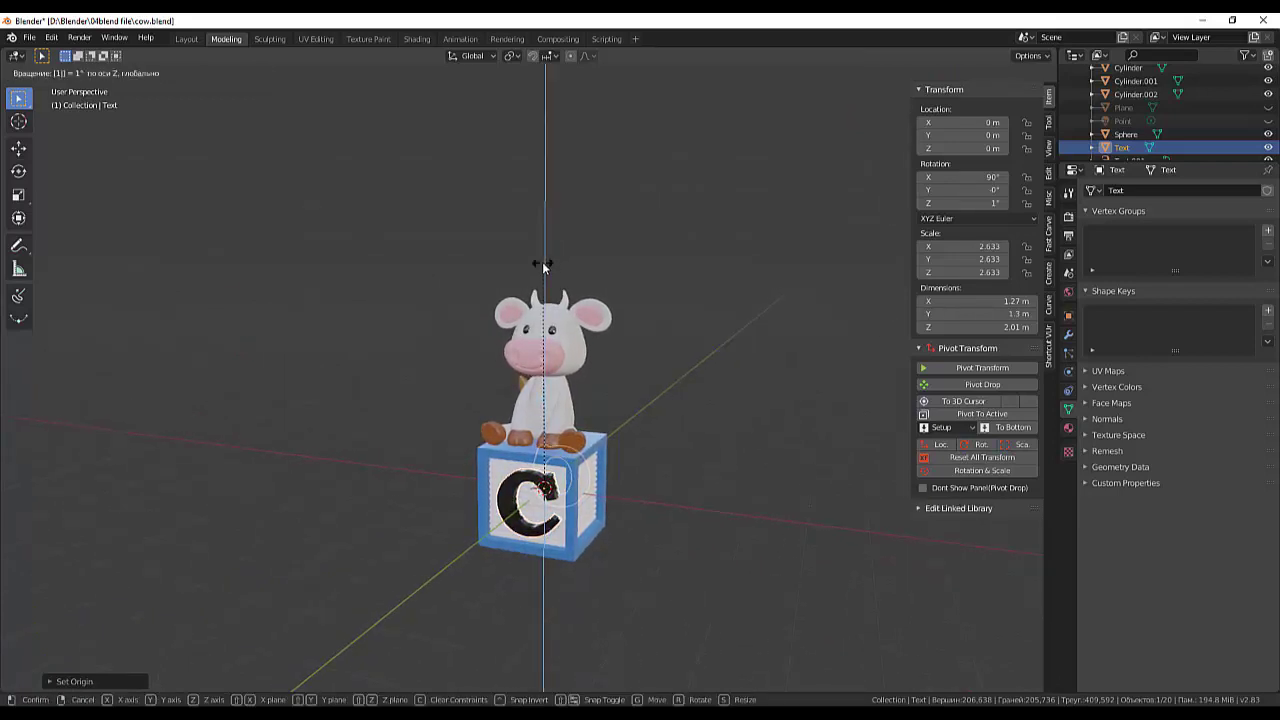
type("80")
key("Return")
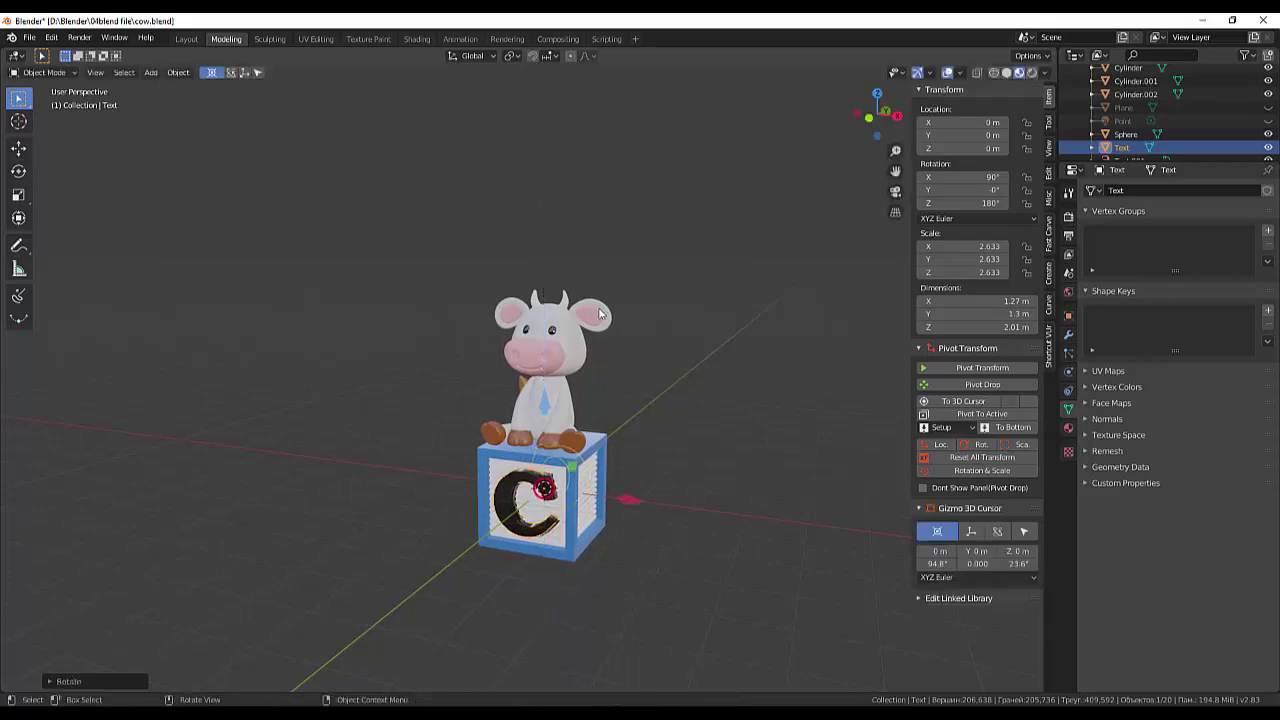
mouse_move(600, 314)
middle_mouse_down()
mouse_move(726, 333)
mouse_move(822, 301)
mouse_move(900, 314)
mouse_move(789, 320)
middle_mouse_up()
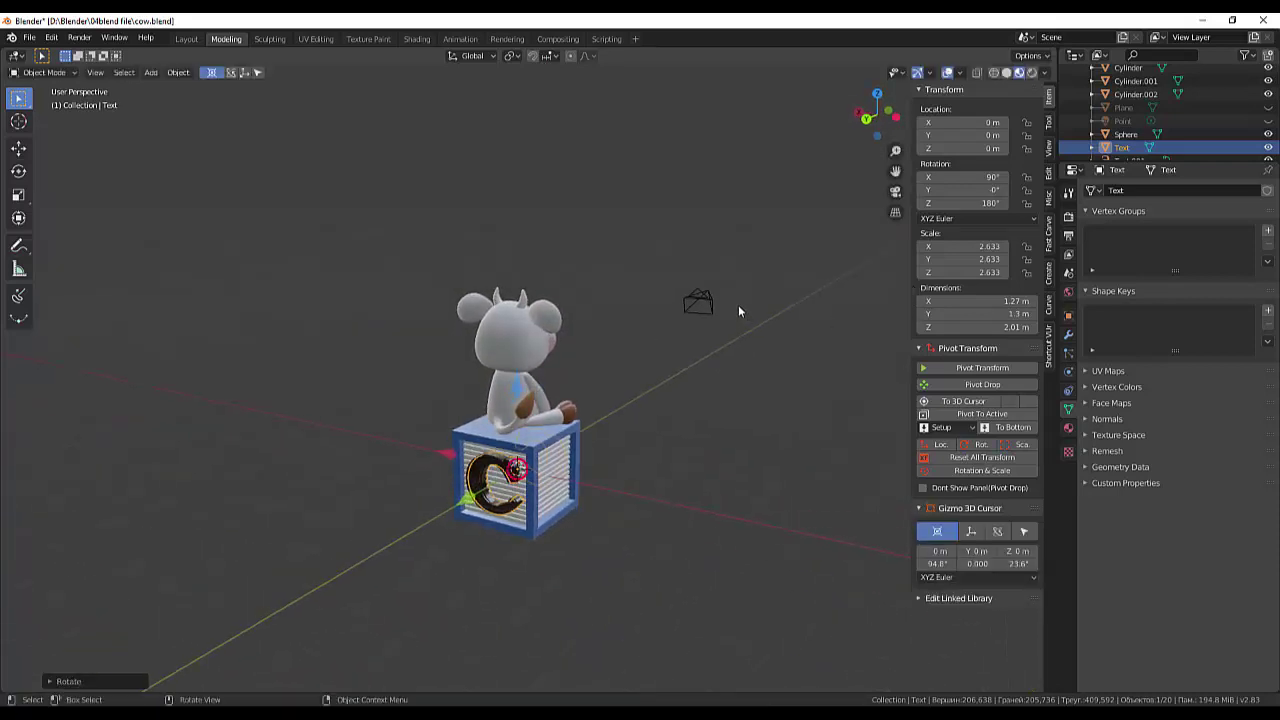
Turn the C letter a further 90° around Z, after cancelling a free rotation.
key("r")
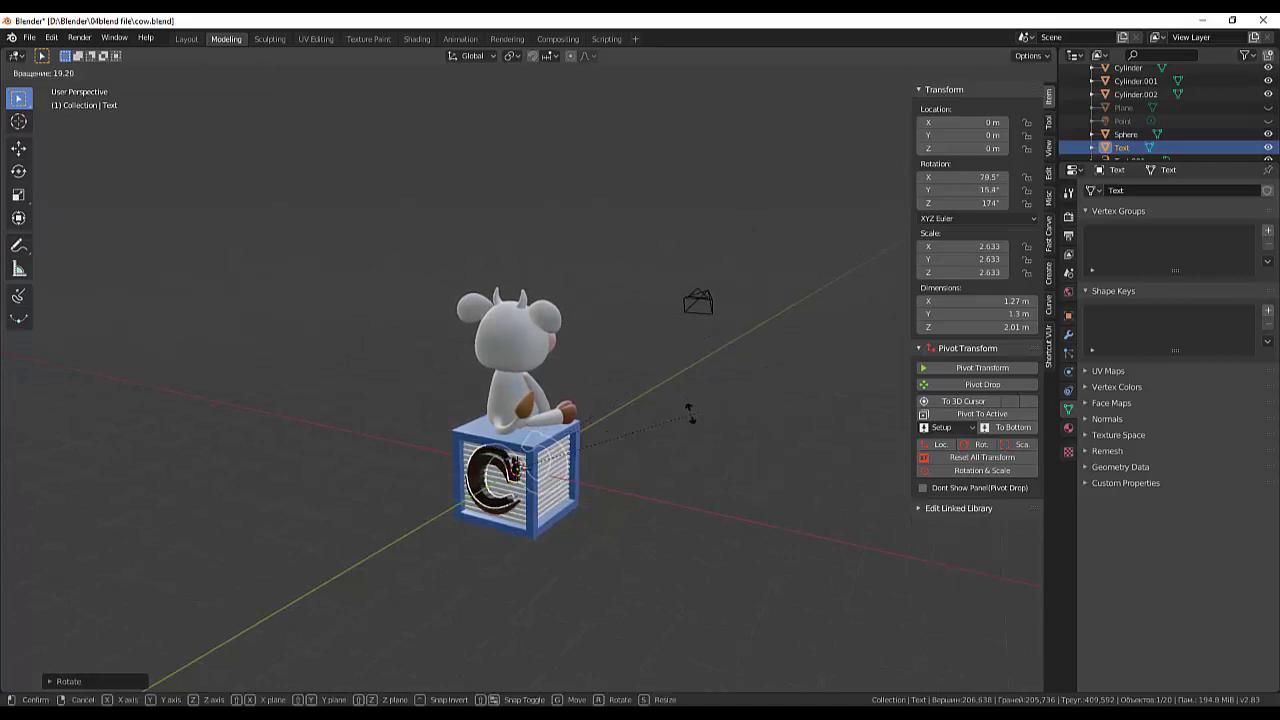
key("z")
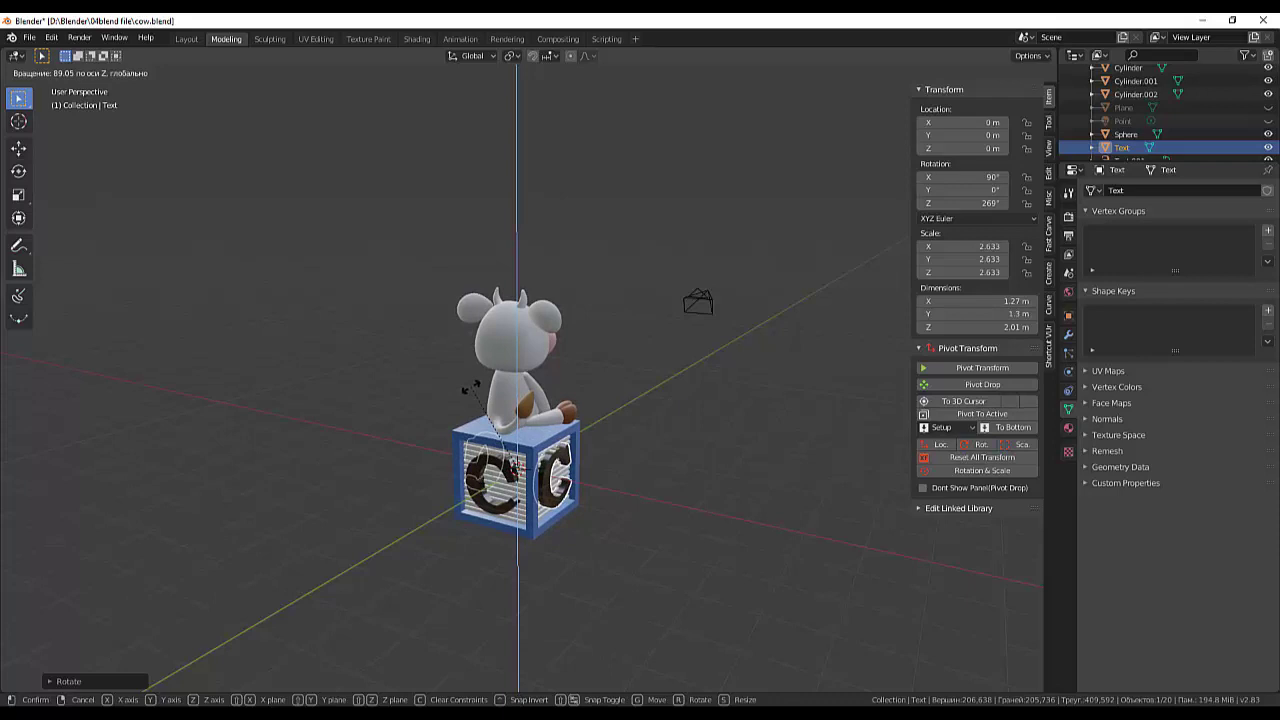
key("Escape")
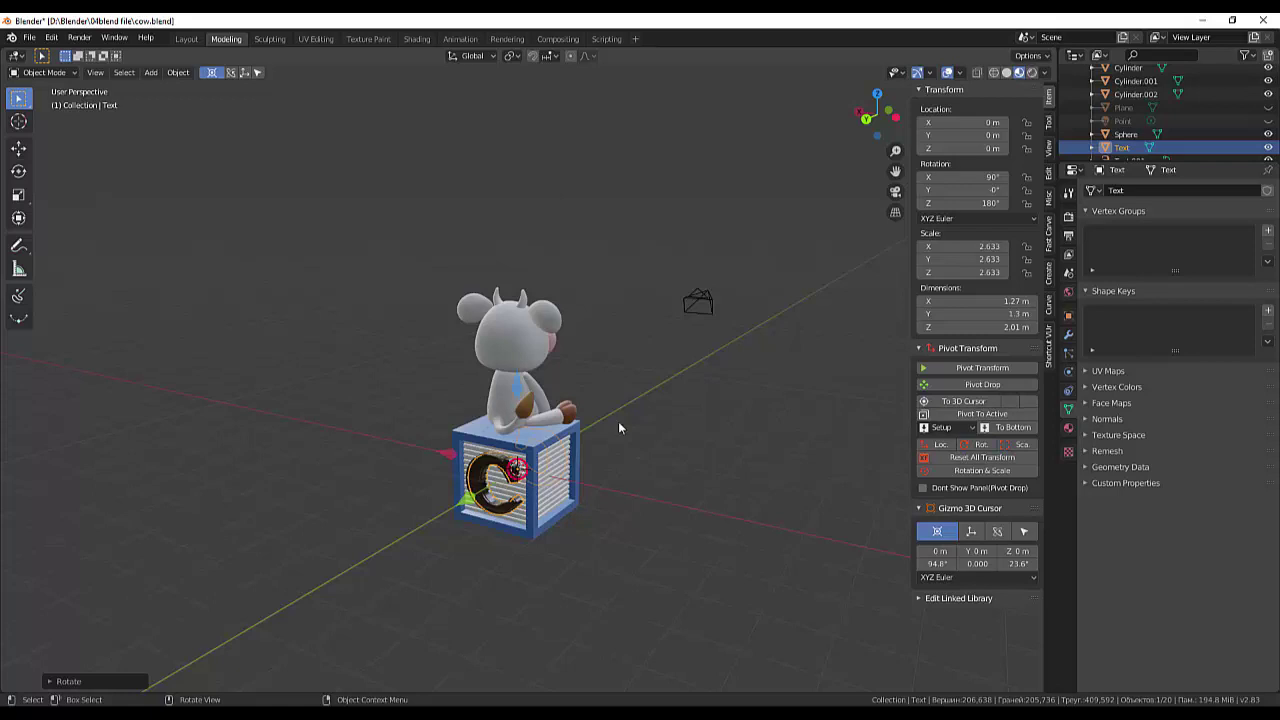
key("r")
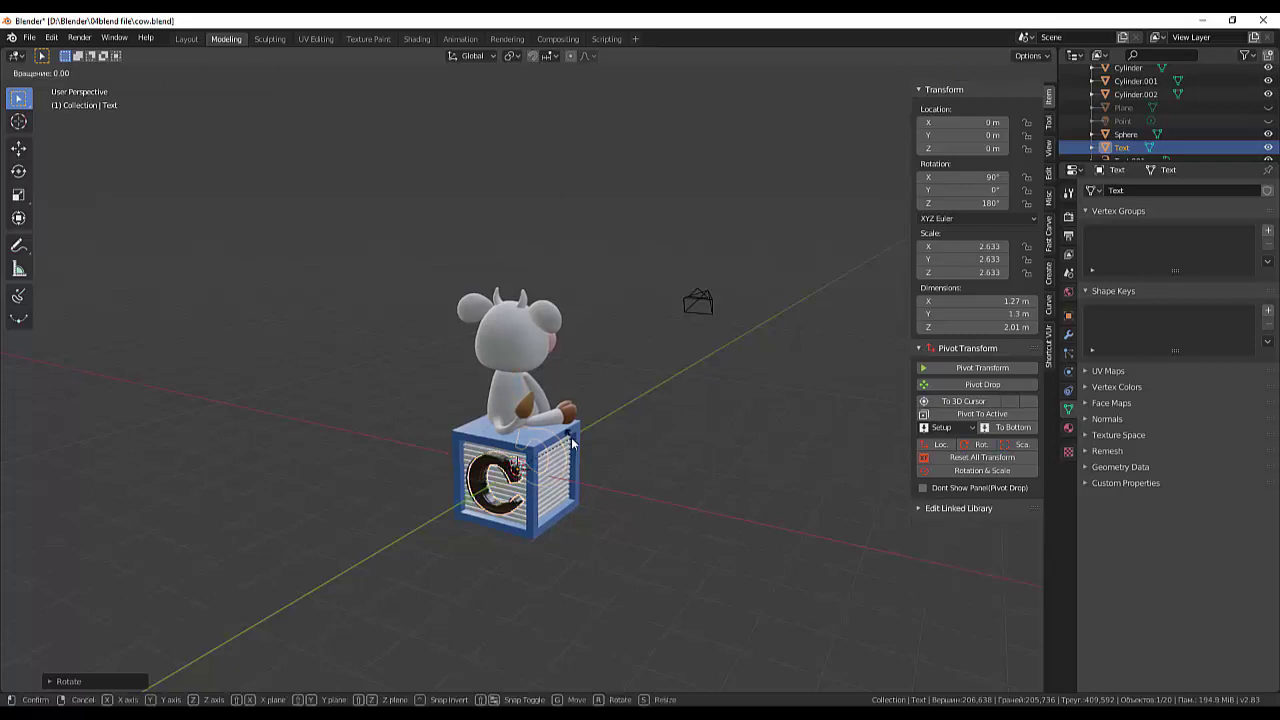
type("z")
type("90")
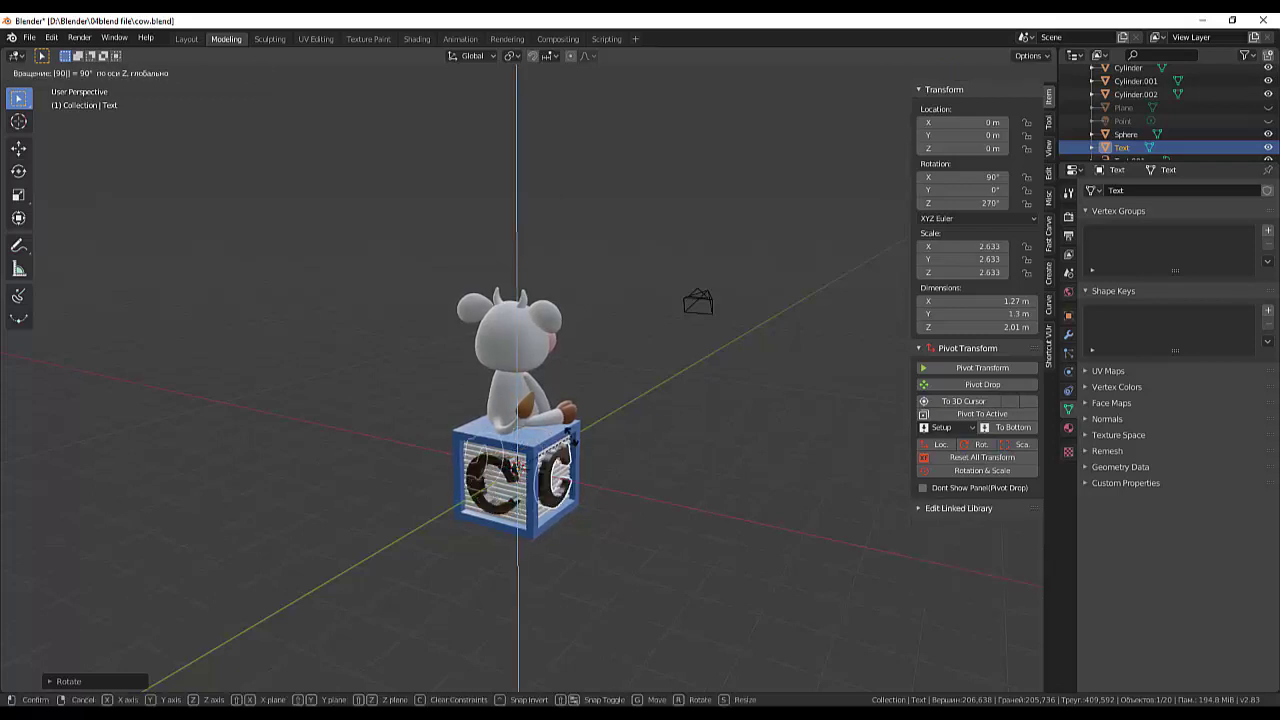
key("Return")
mouse_move(670, 440)
middle_mouse_down()
mouse_move(261, 412)
mouse_move(446, 437)
mouse_move(652, 395)
mouse_move(624, 443)
mouse_move(480, 426)
mouse_move(439, 435)
middle_mouse_up()
Change the toy block's Material.003 base colour from blue to a darker green.
scroll(706, 458, "up", 3)
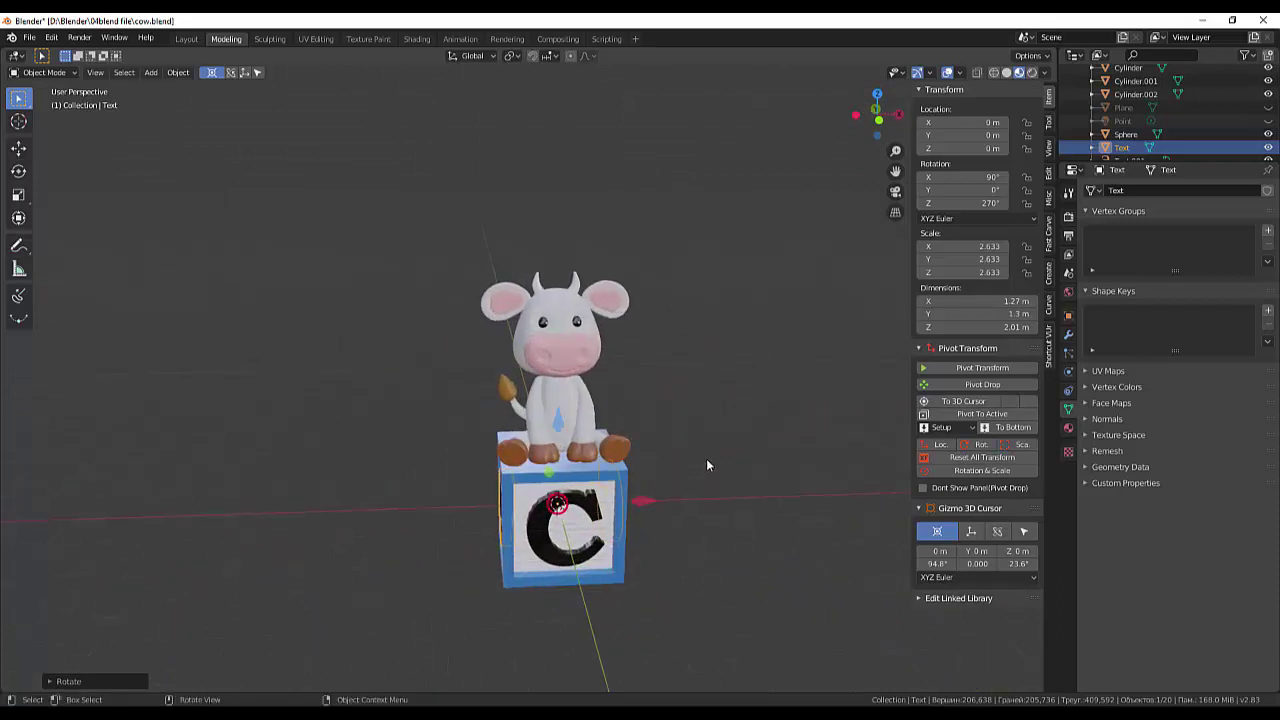
scroll(707, 456, "down", 3)
middle_click_drag(704, 445, 743, 440)
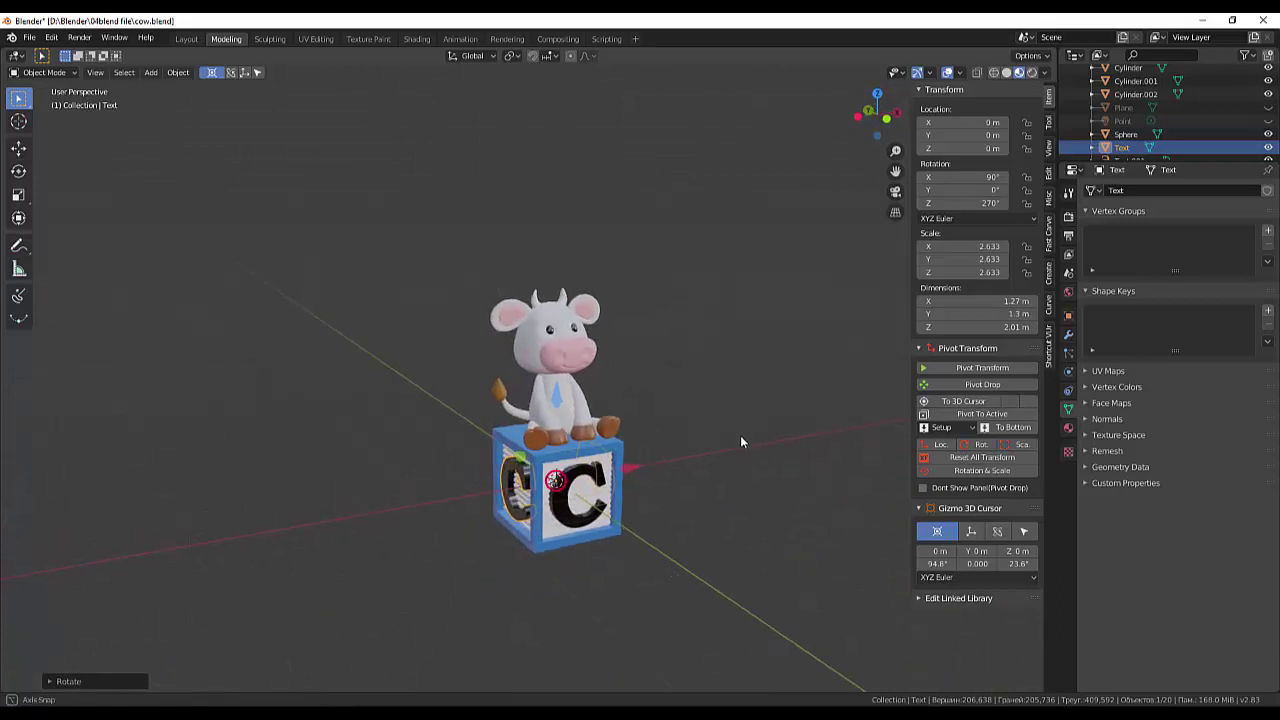
left_click(573, 456)
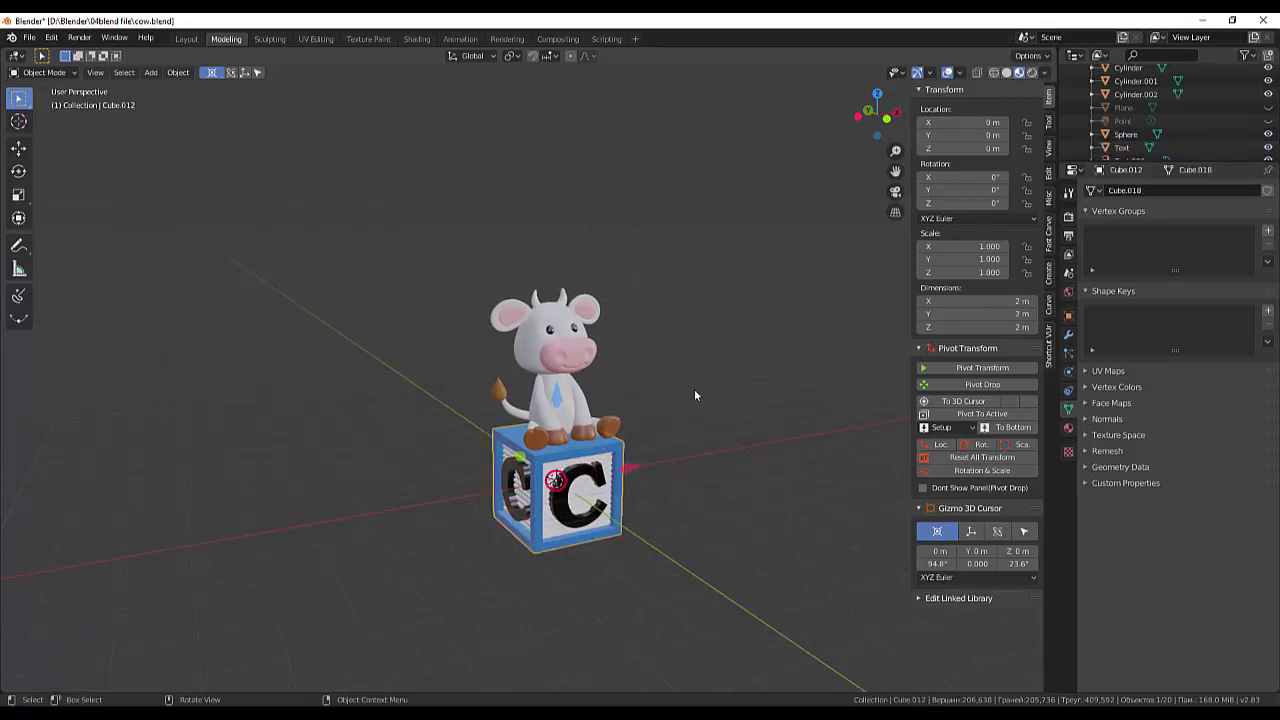
left_click(1068, 428)
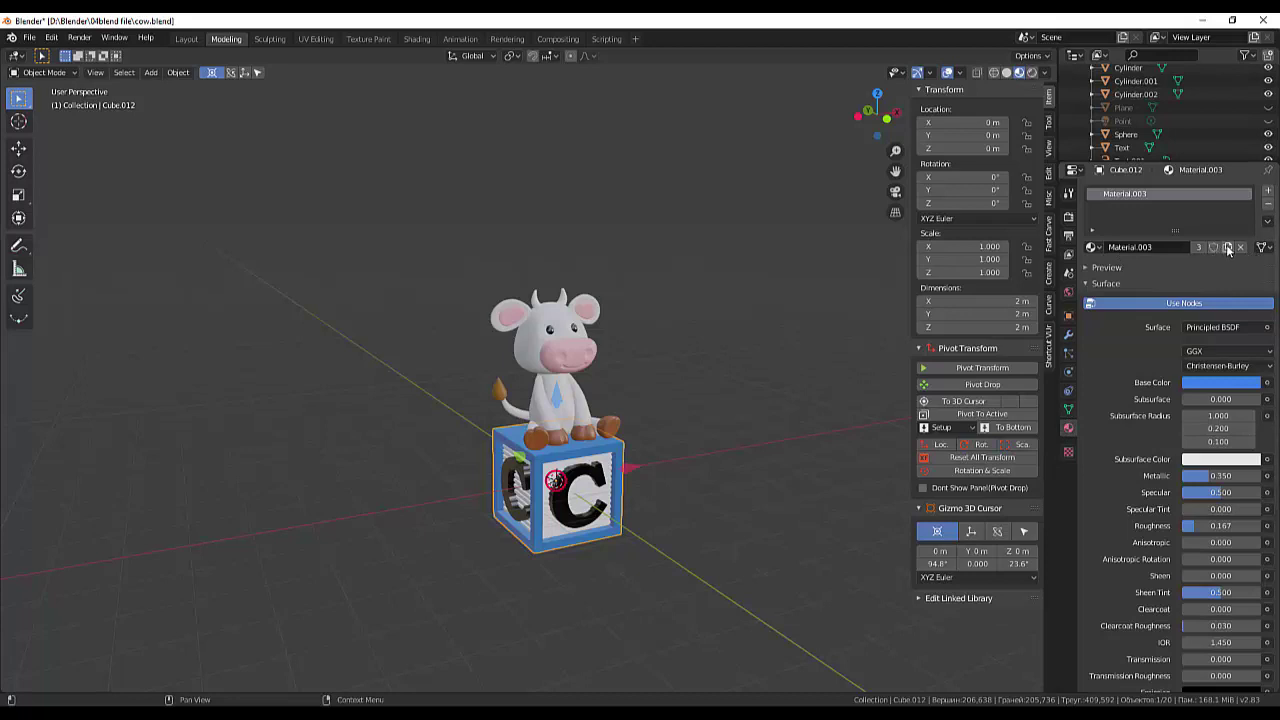
left_click(1120, 248)
left_click(1211, 387)
left_click(1210, 389)
left_click(1161, 232)
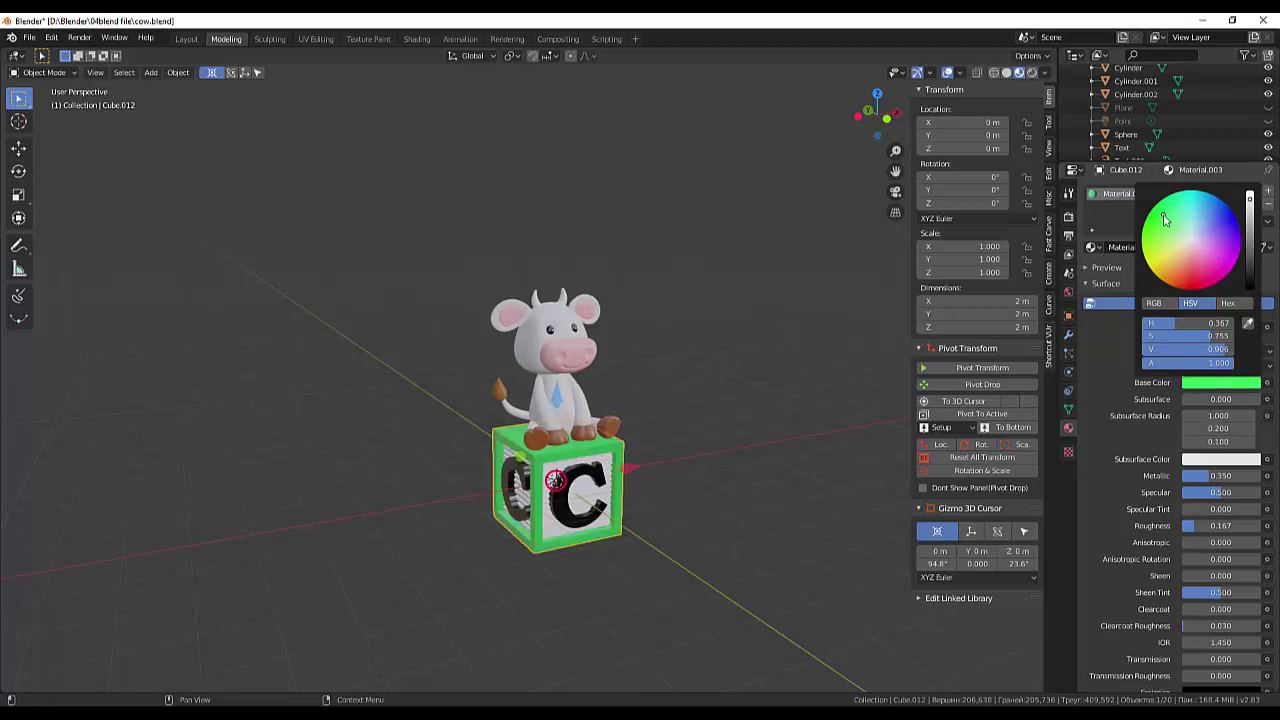
left_click_drag(1161, 232, 1157, 222)
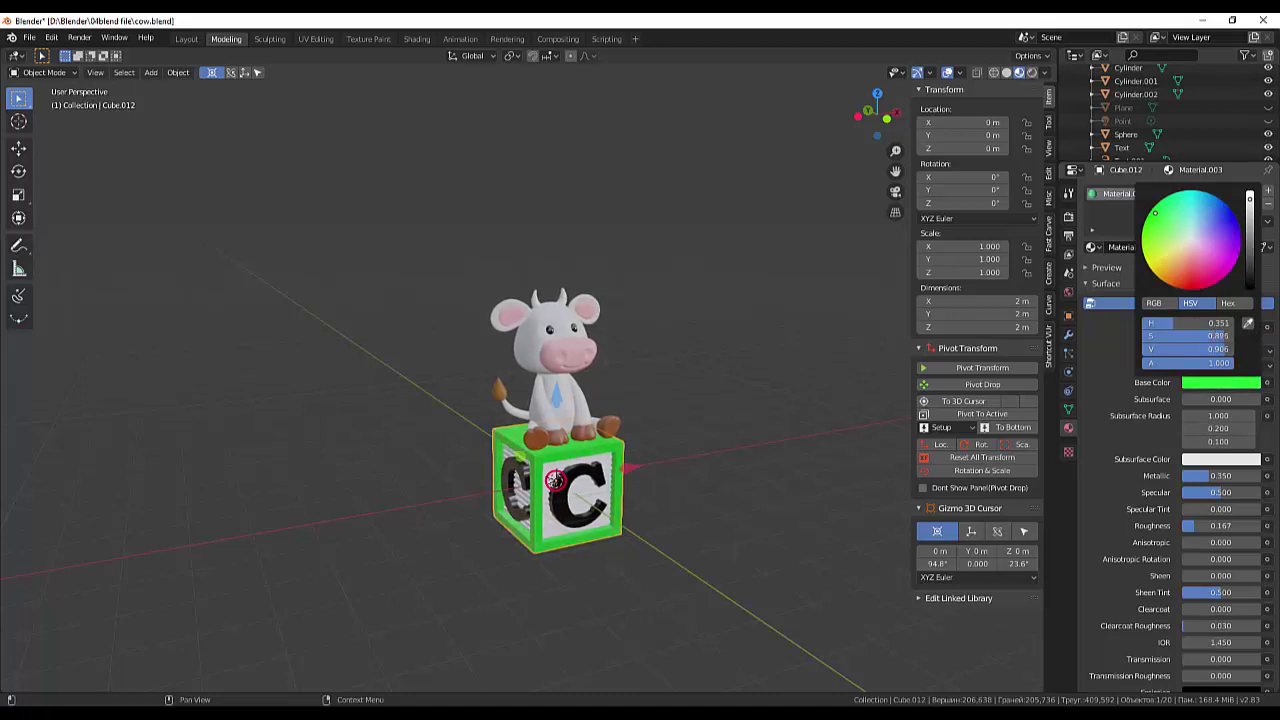
left_click_drag(1246, 204, 1249, 228)
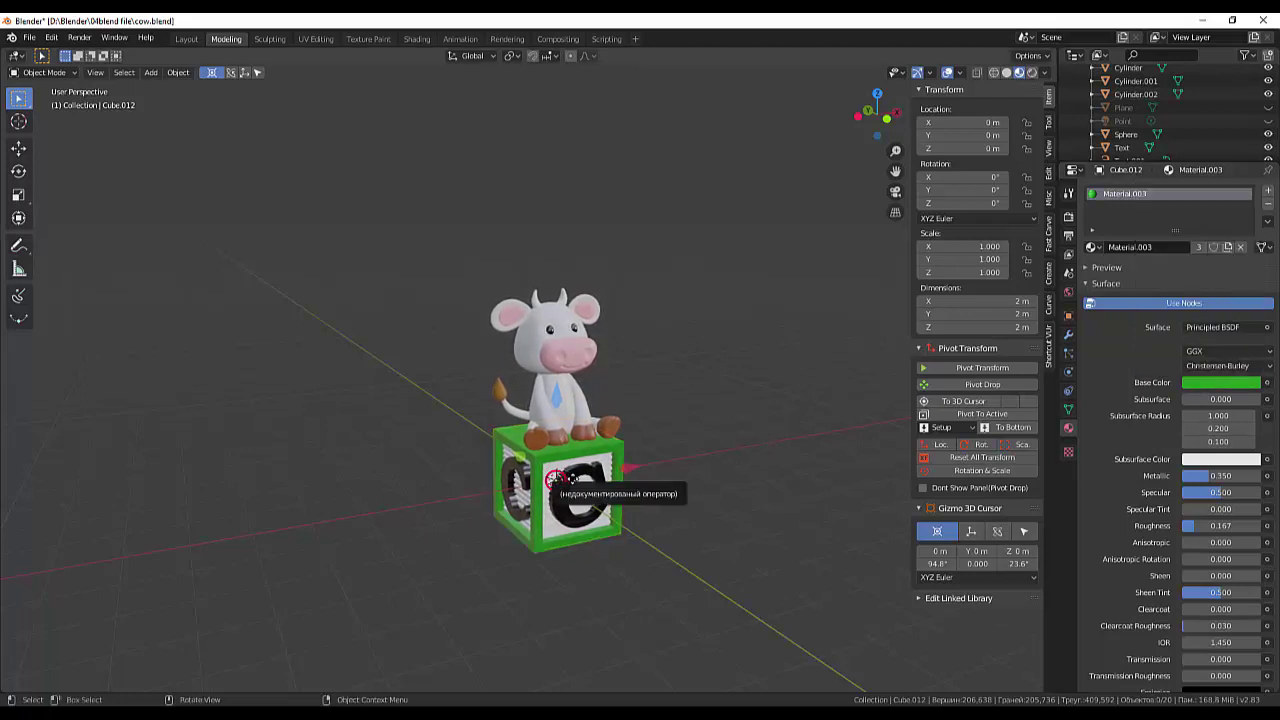
left_click(575, 483)
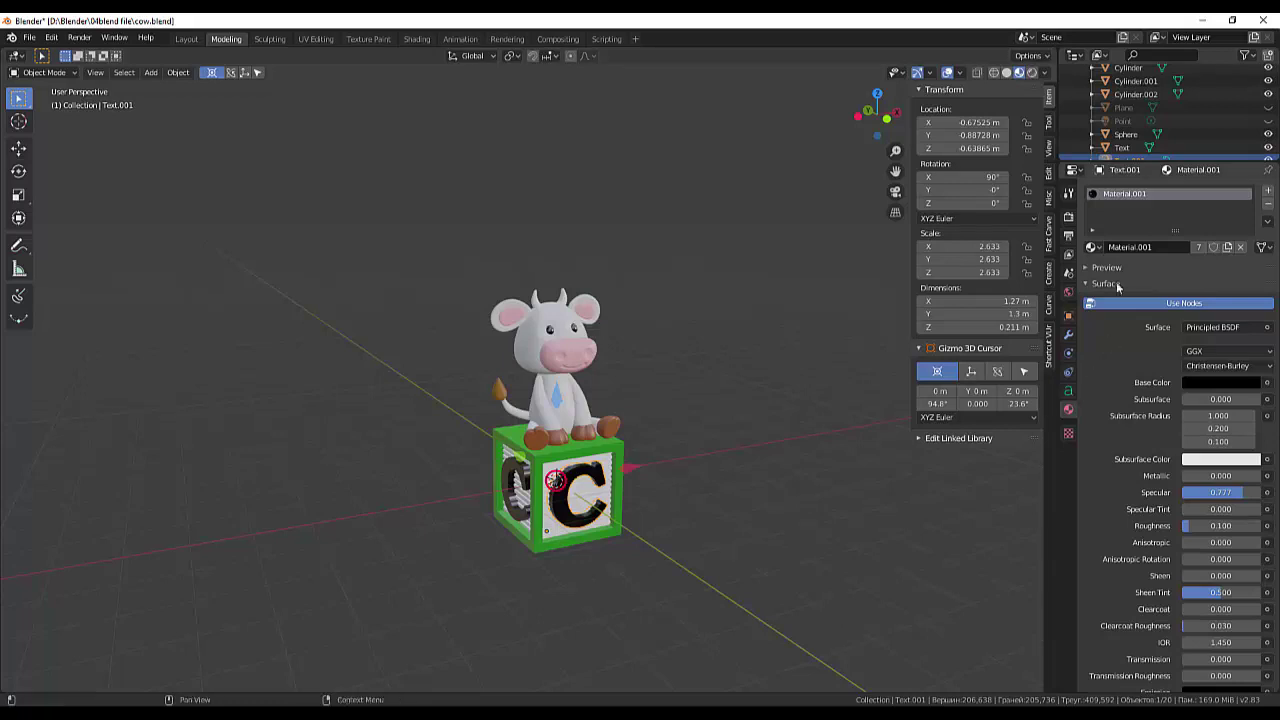
Assign the green Material.003 to each of the two C letters.
left_click(1131, 249)
left_click(1093, 247)
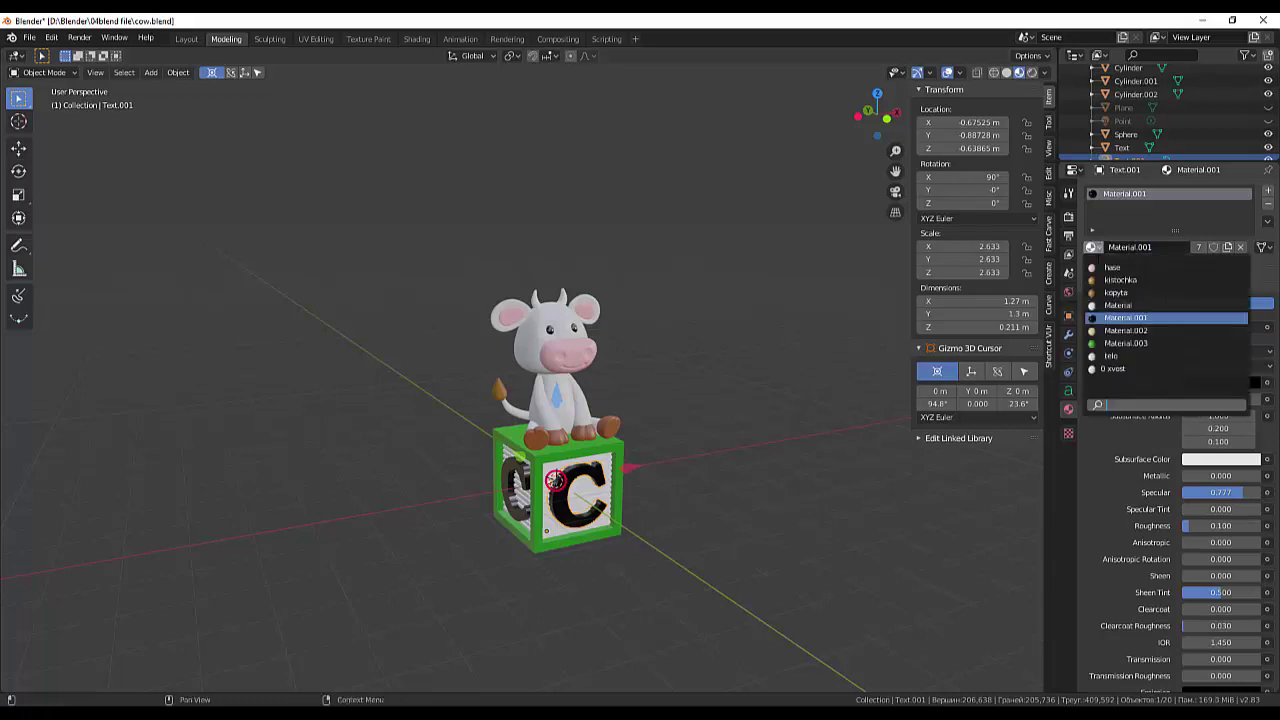
left_click(1120, 343)
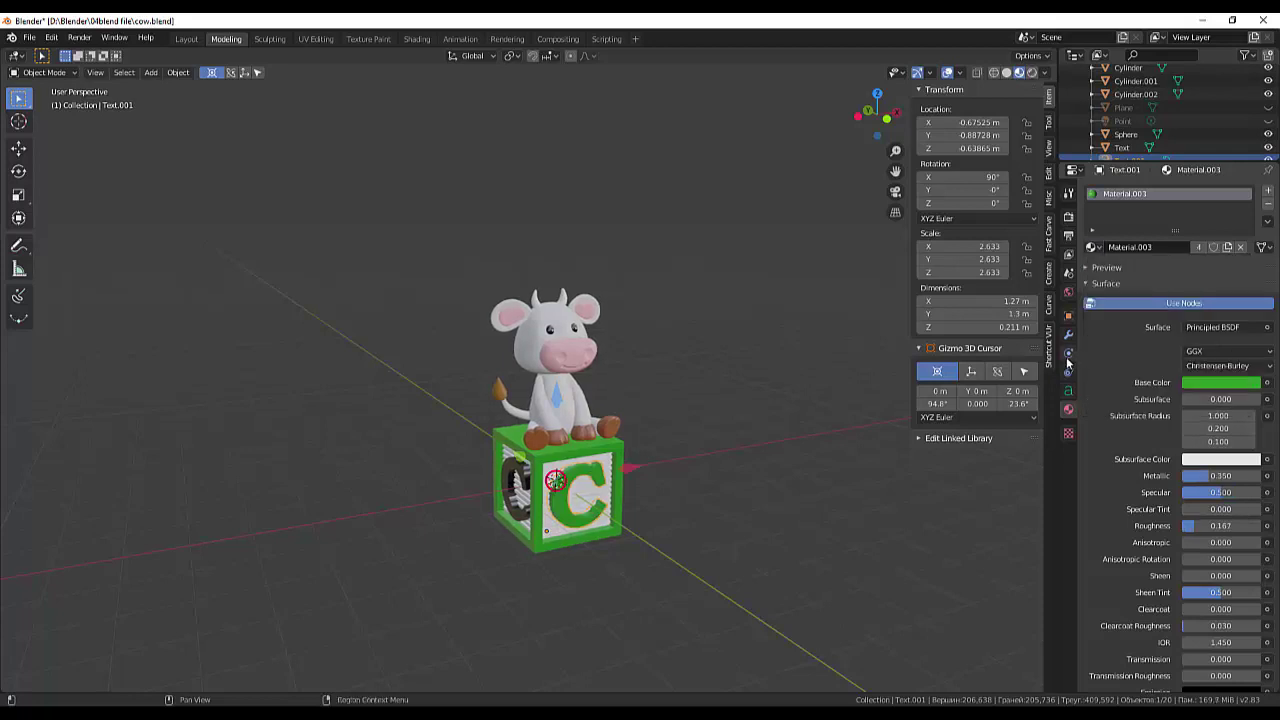
middle_click_drag(712, 368, 810, 351)
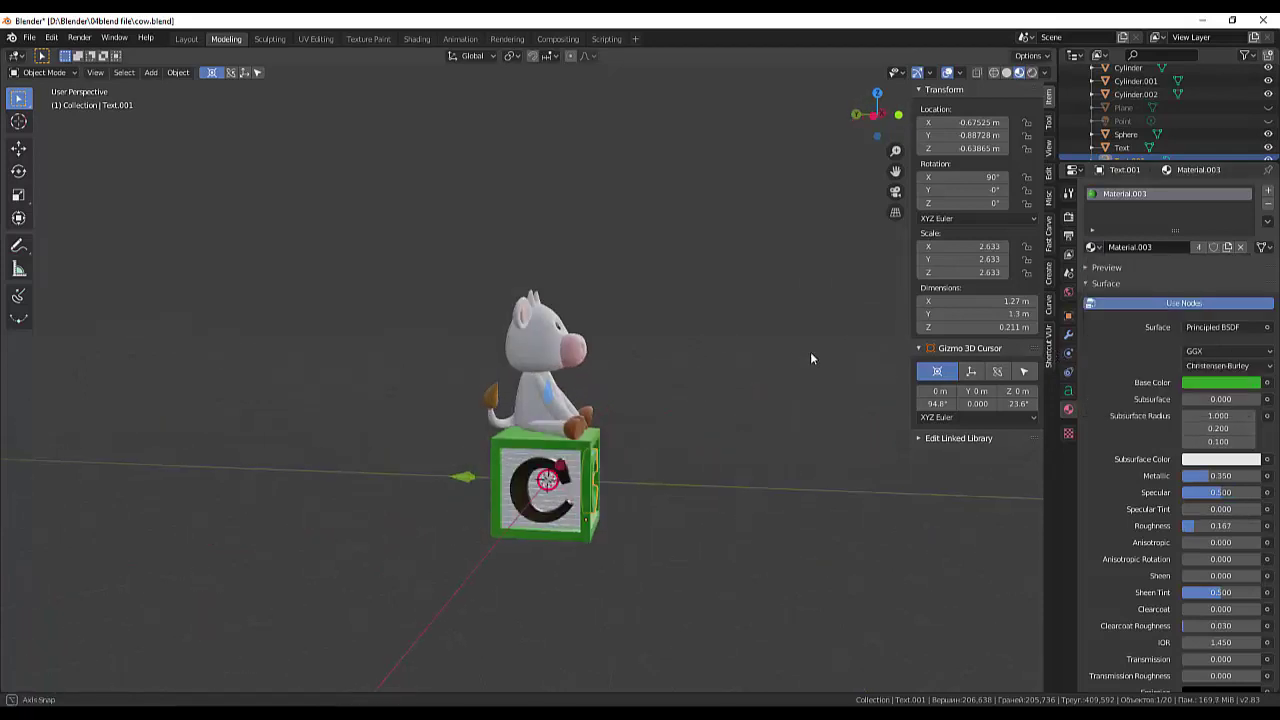
left_click(556, 461)
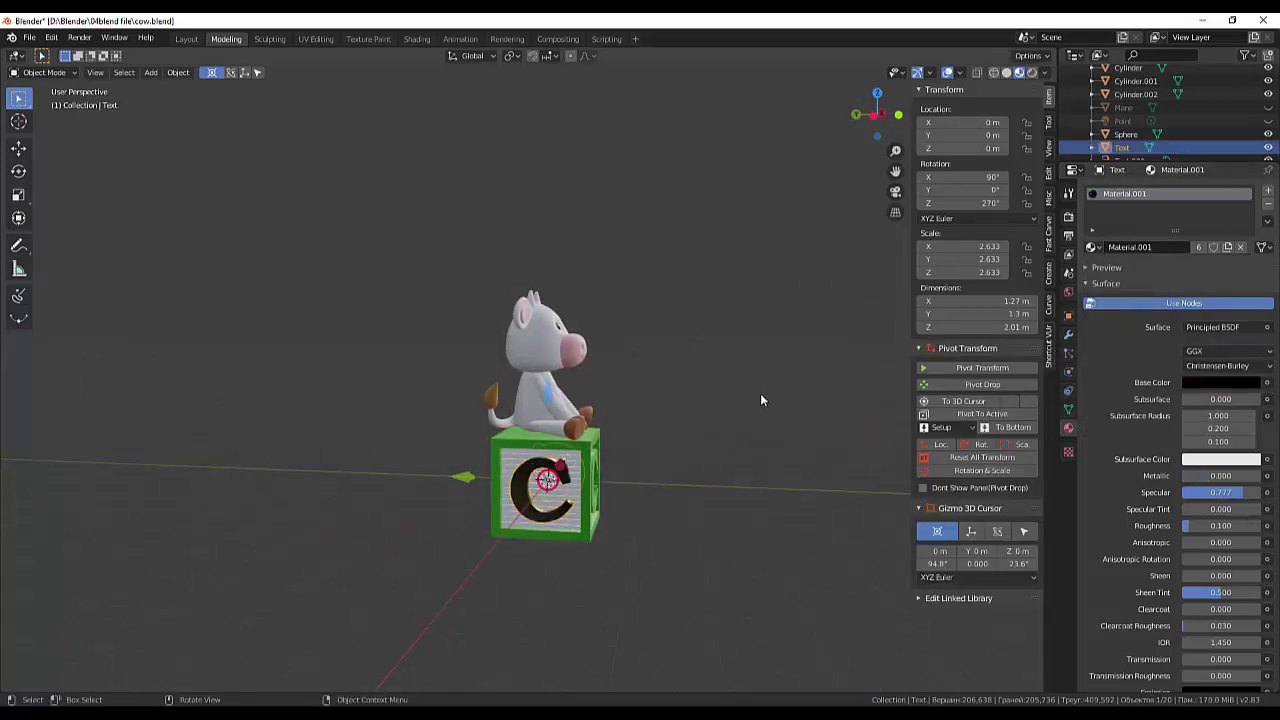
mouse_move(789, 390)
middle_mouse_down()
mouse_move(718, 383)
mouse_move(641, 406)
mouse_move(809, 380)
mouse_move(789, 396)
mouse_move(730, 394)
middle_mouse_up()
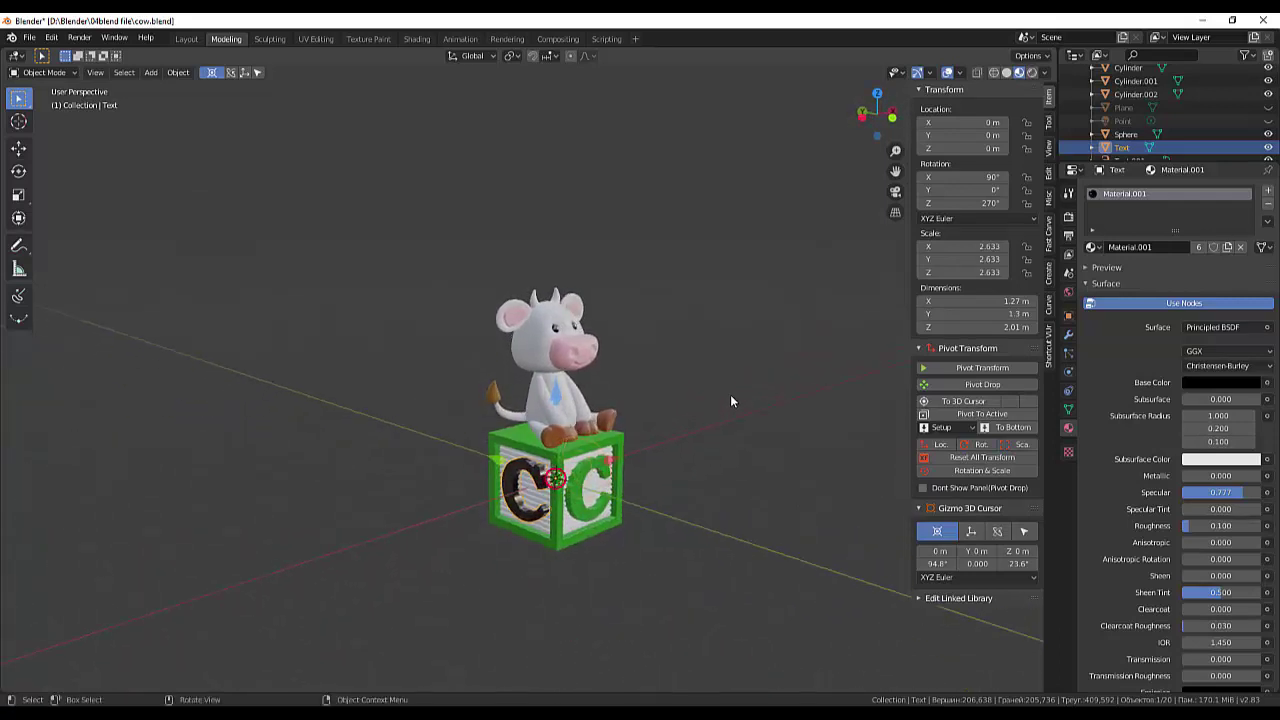
left_click(1099, 248)
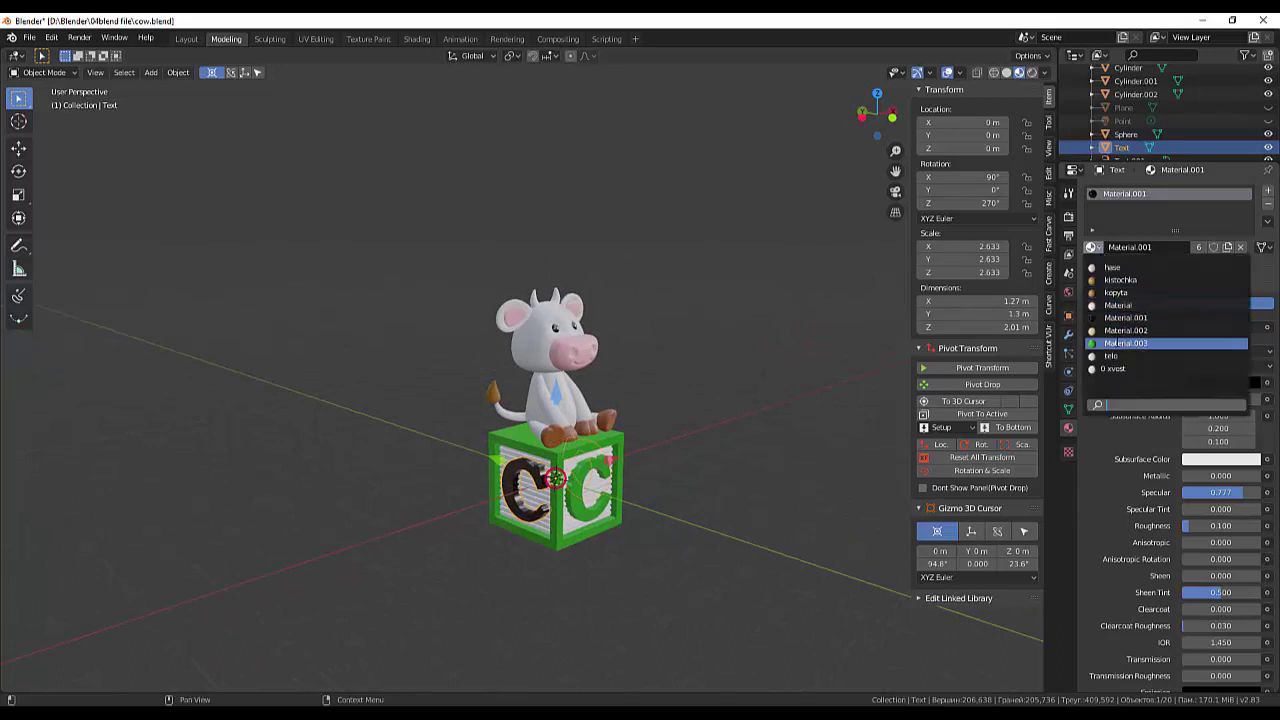
left_click(1125, 343)
Select the cow's body and head parts, then deselect everything.
mouse_move(693, 406)
middle_mouse_down()
mouse_move(728, 376)
mouse_move(660, 373)
mouse_move(505, 316)
middle_mouse_up()
left_click(556, 352)
left_click_drag(463, 281, 676, 366)
left_click(741, 350)
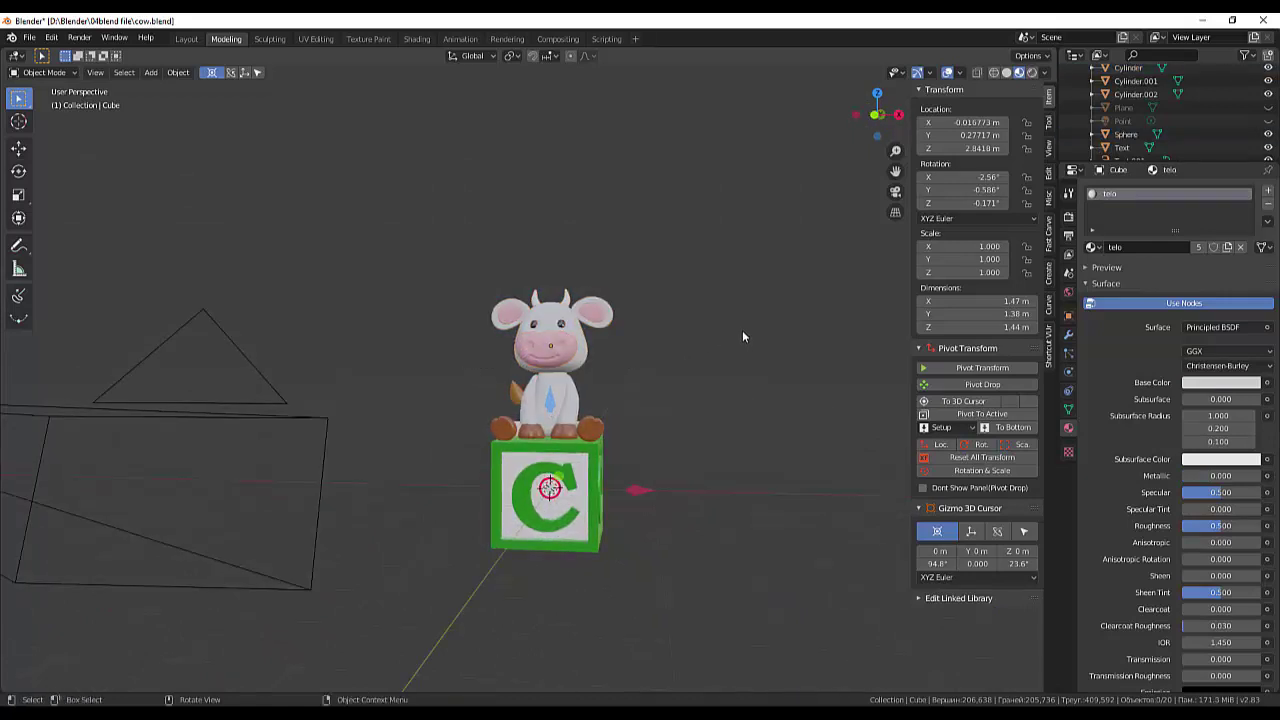
In front view, box-select the cow's head parts and make the body the active object.
key("KP_1")
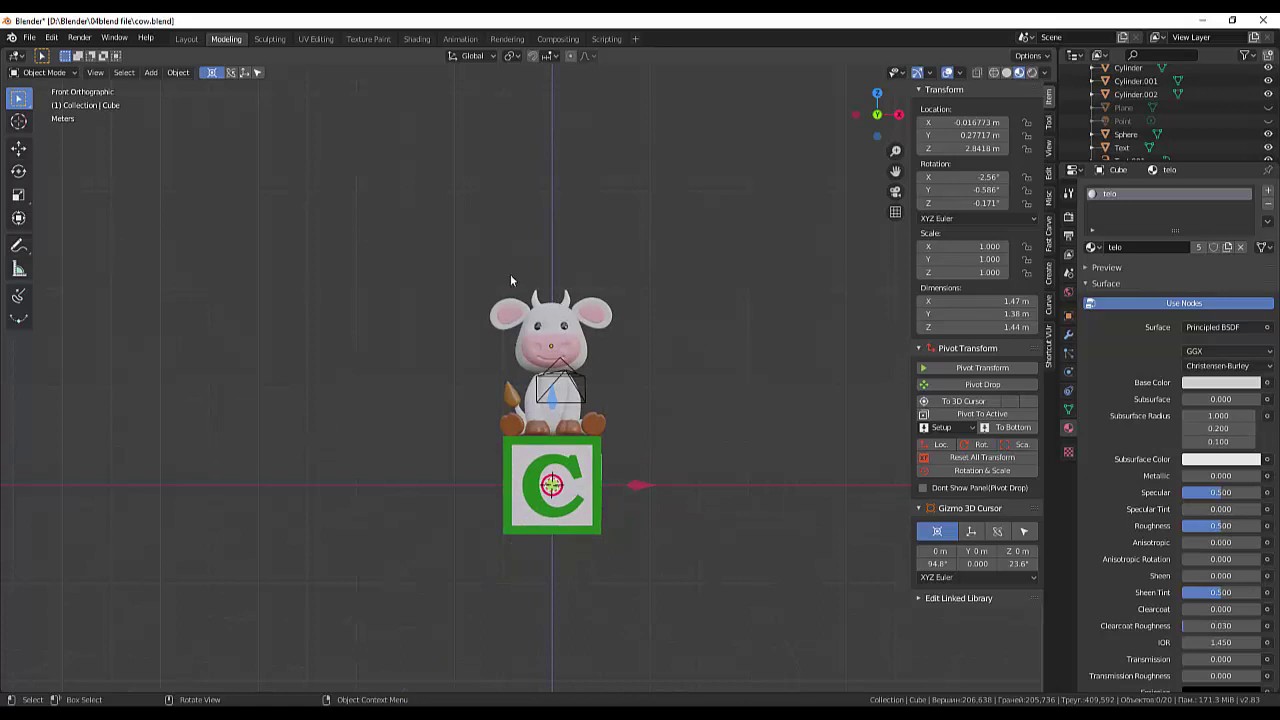
left_click_drag(457, 265, 720, 368)
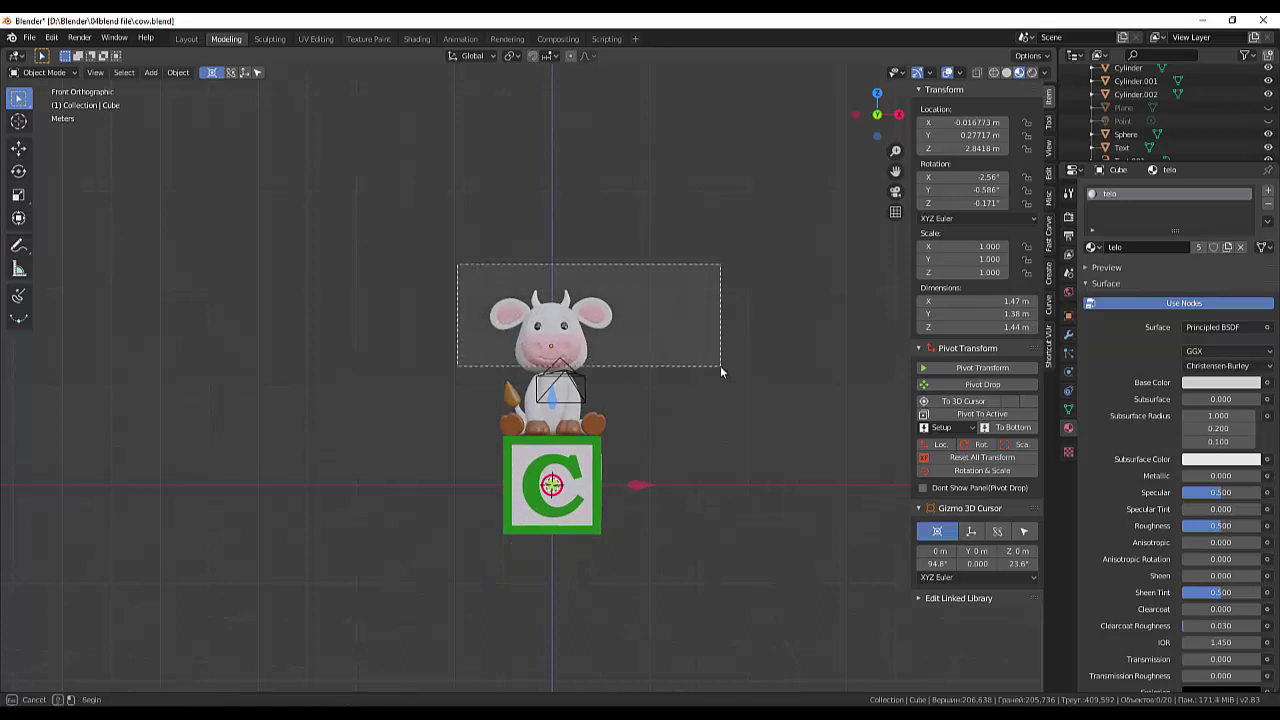
scroll(700, 303, "up", 3)
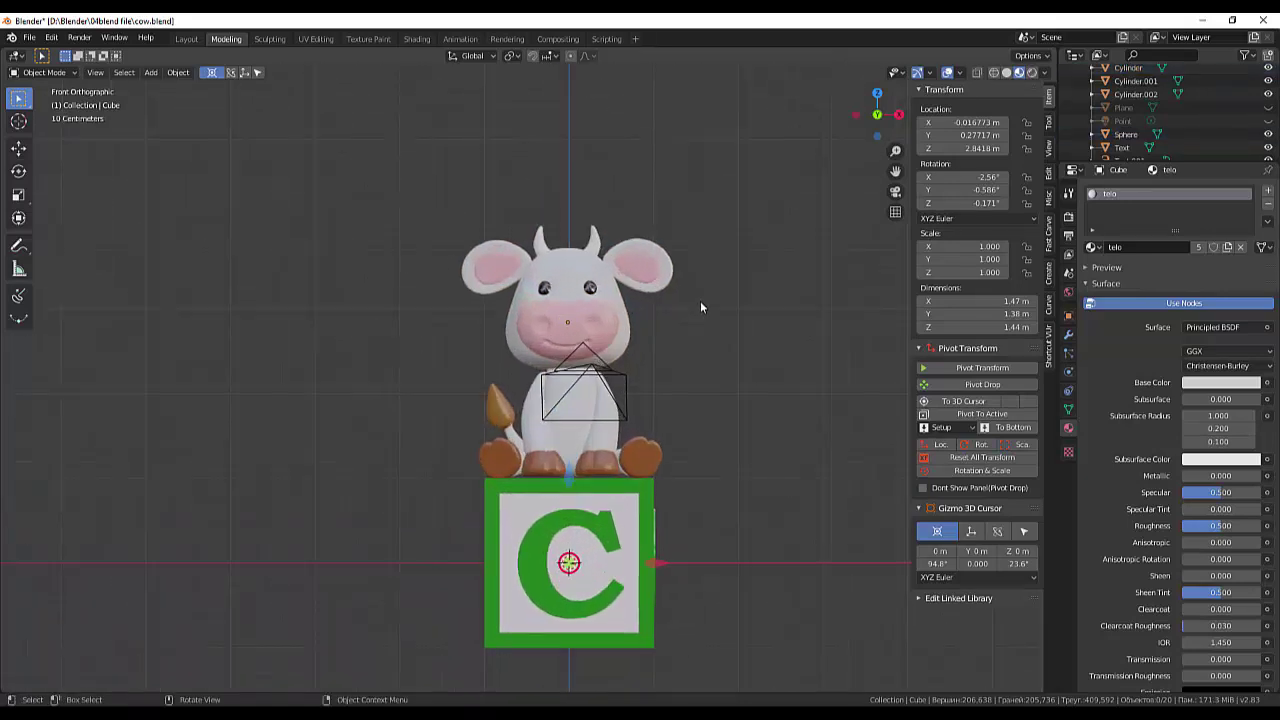
scroll(700, 307, "up", 1)
left_click_drag(432, 187, 766, 341)
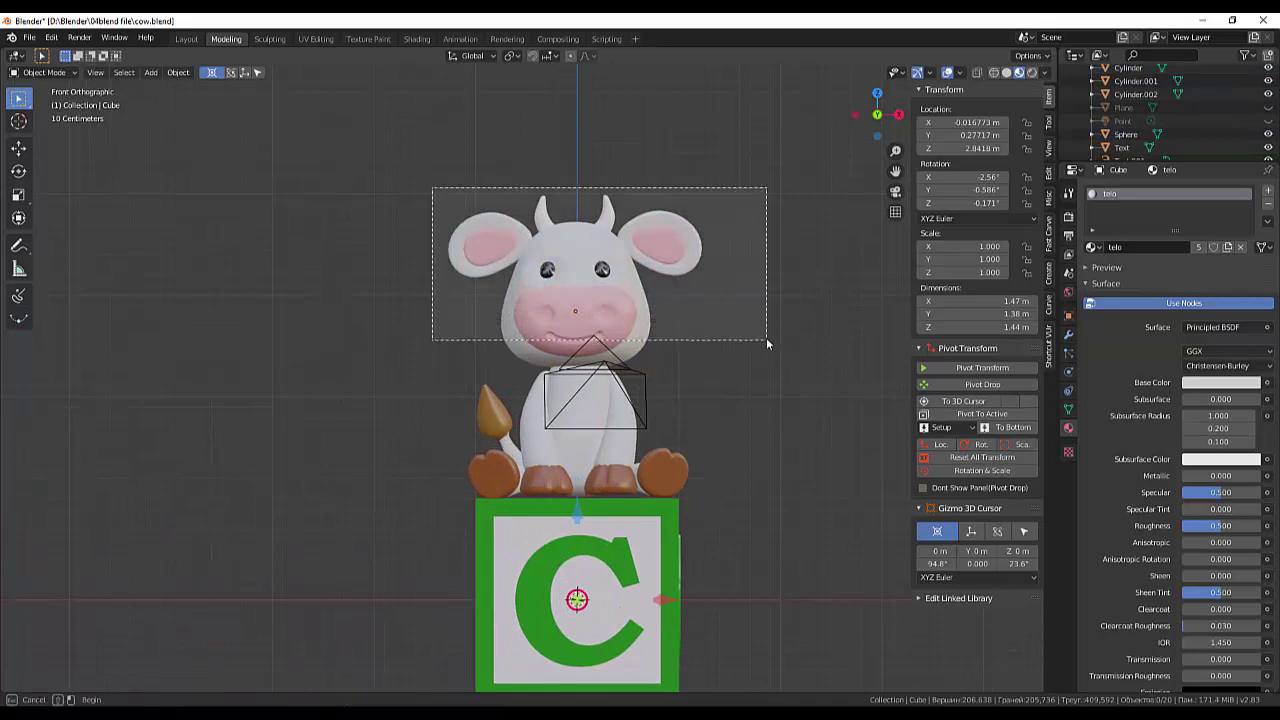
middle_click_drag(766, 337, 741, 374)
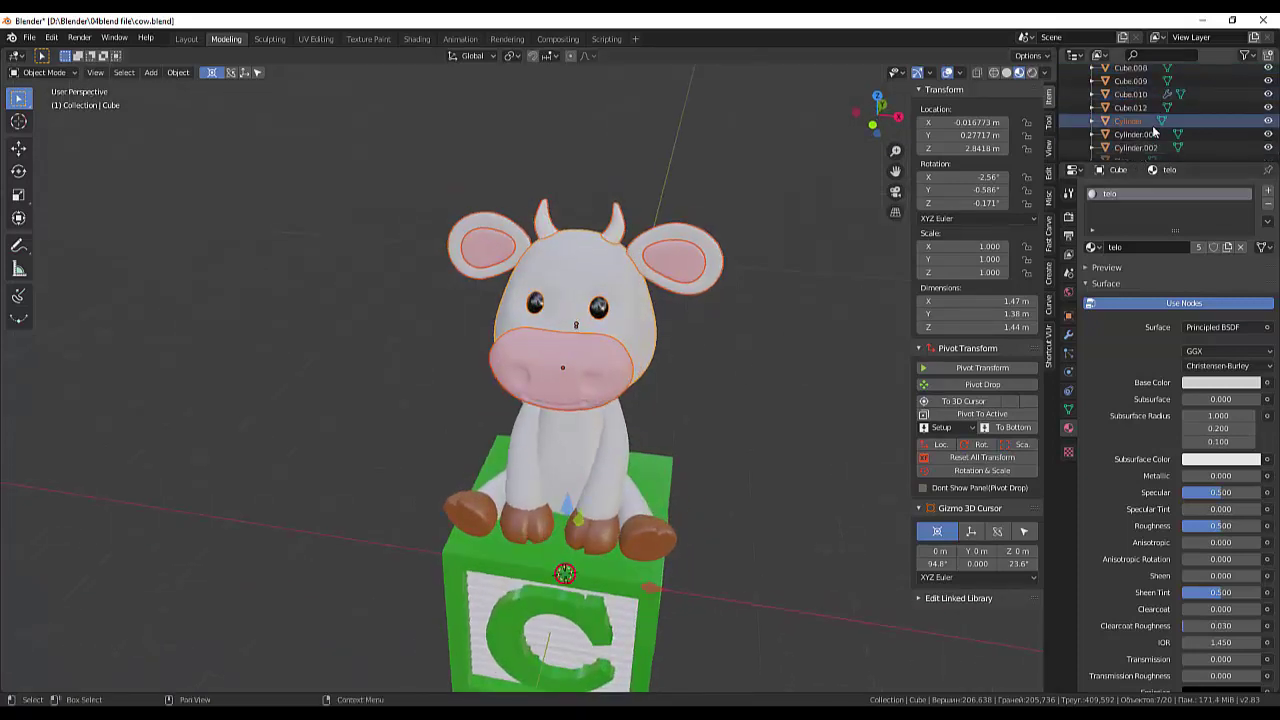
scroll(1152, 125, "up", 3)
scroll(1155, 130, "up", 3)
left_click(1127, 98, "ctrl")
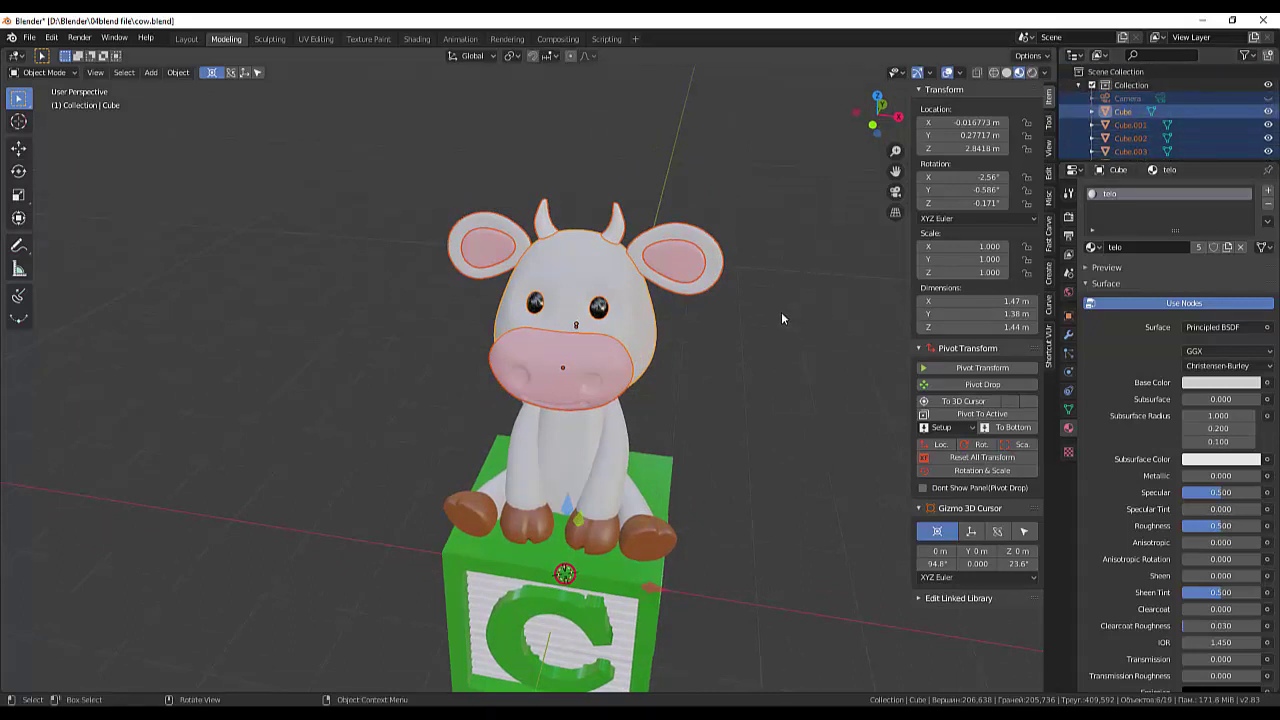
From the side view, slightly rotate the cow so it sits upright.
middle_click_drag(781, 312, 636, 301)
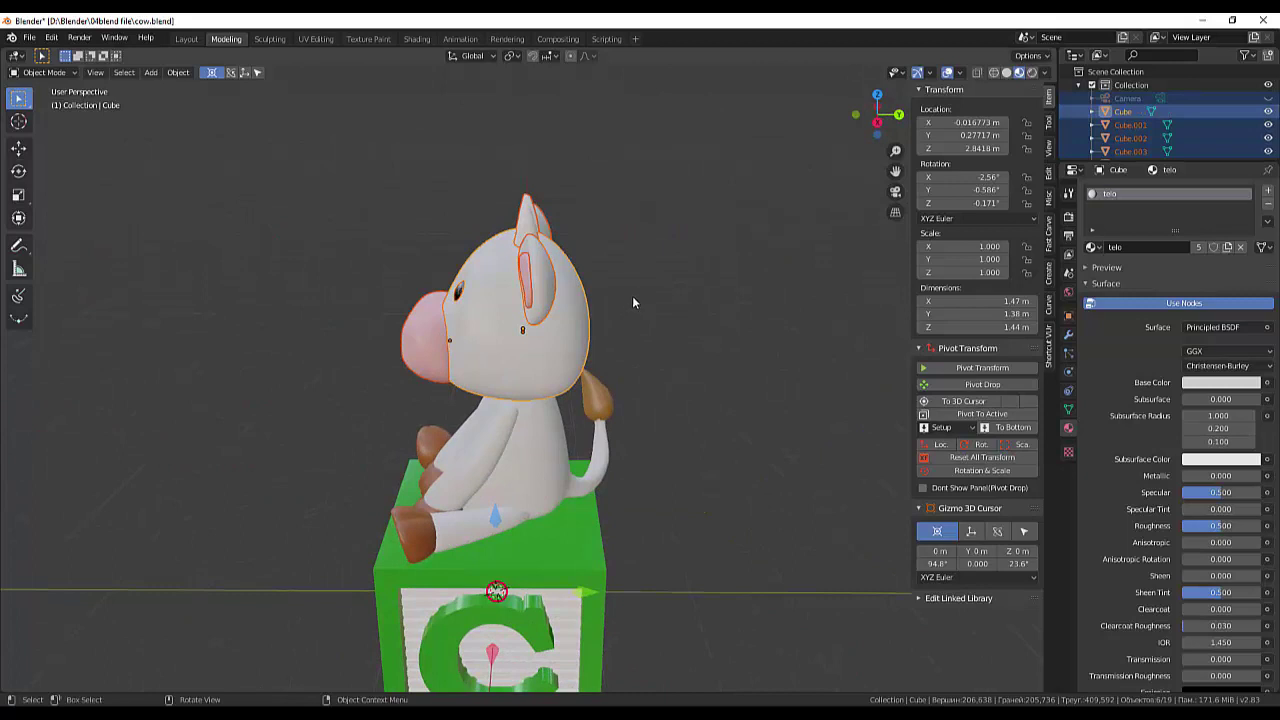
key("KP_3")
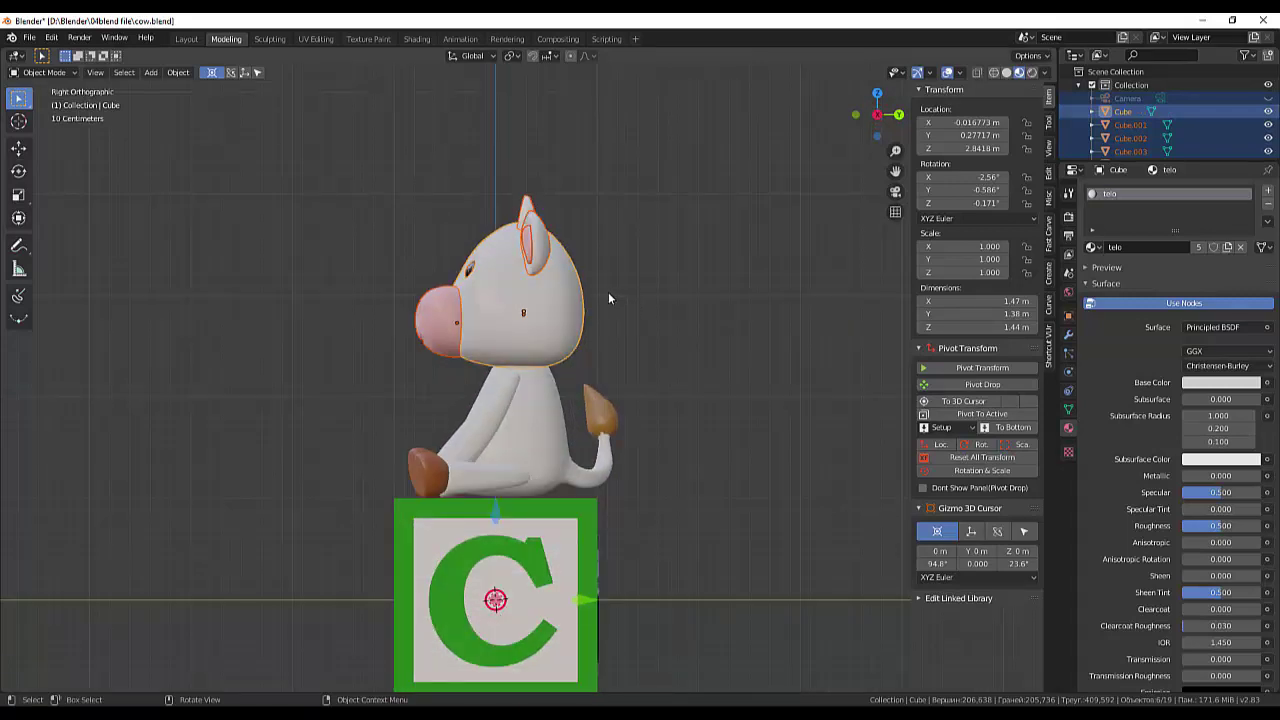
key("r")
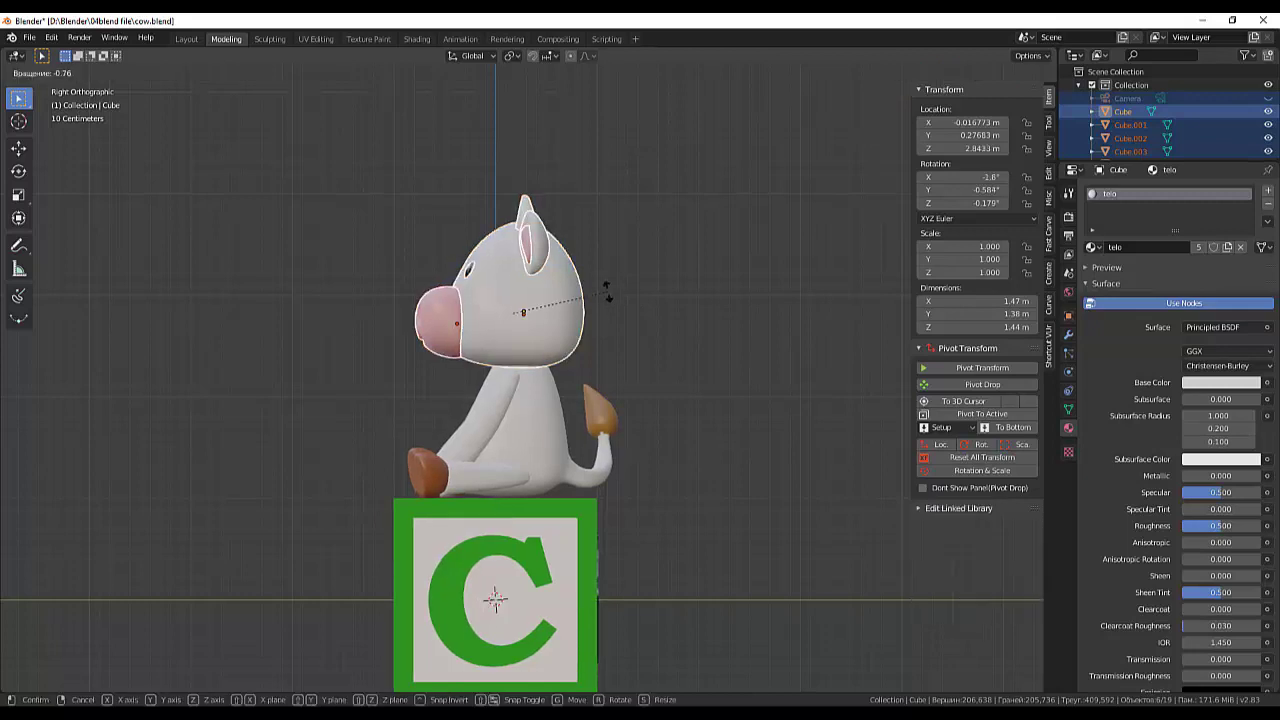
left_click(598, 278)
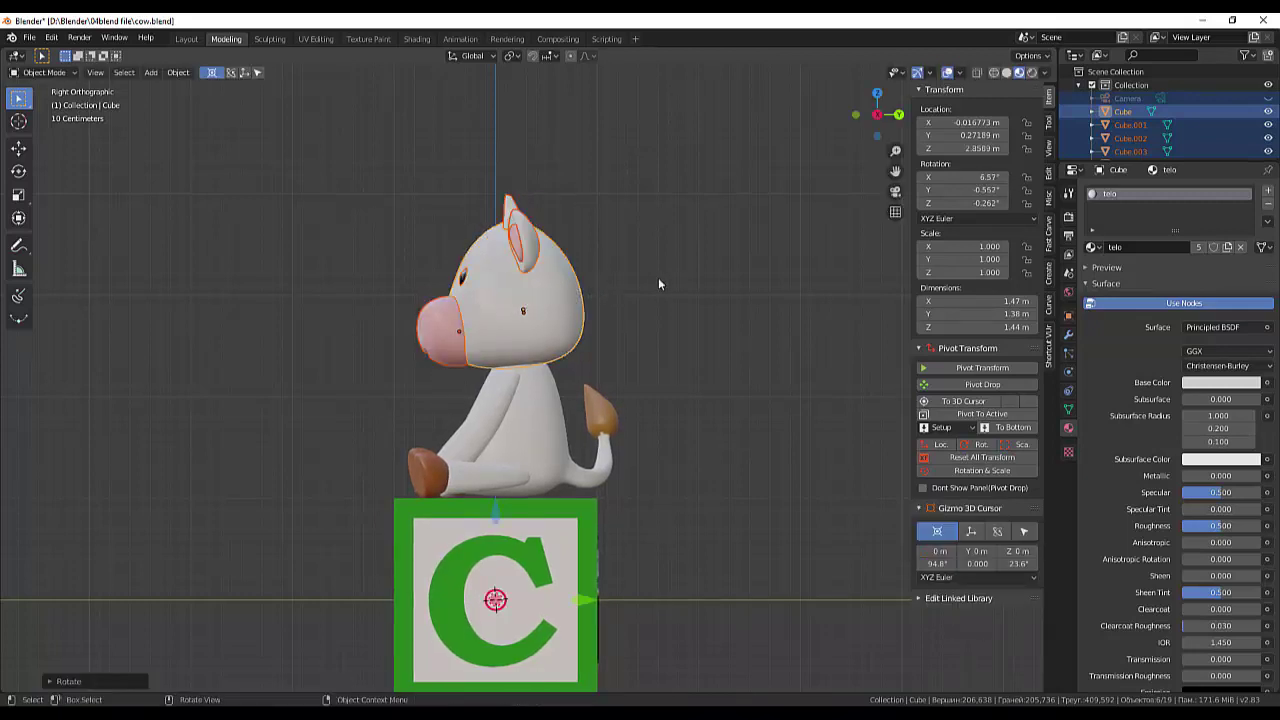
Orbit around the cow and green block to inspect it, then deselect the cow.
middle_click_drag(658, 277, 802, 288)
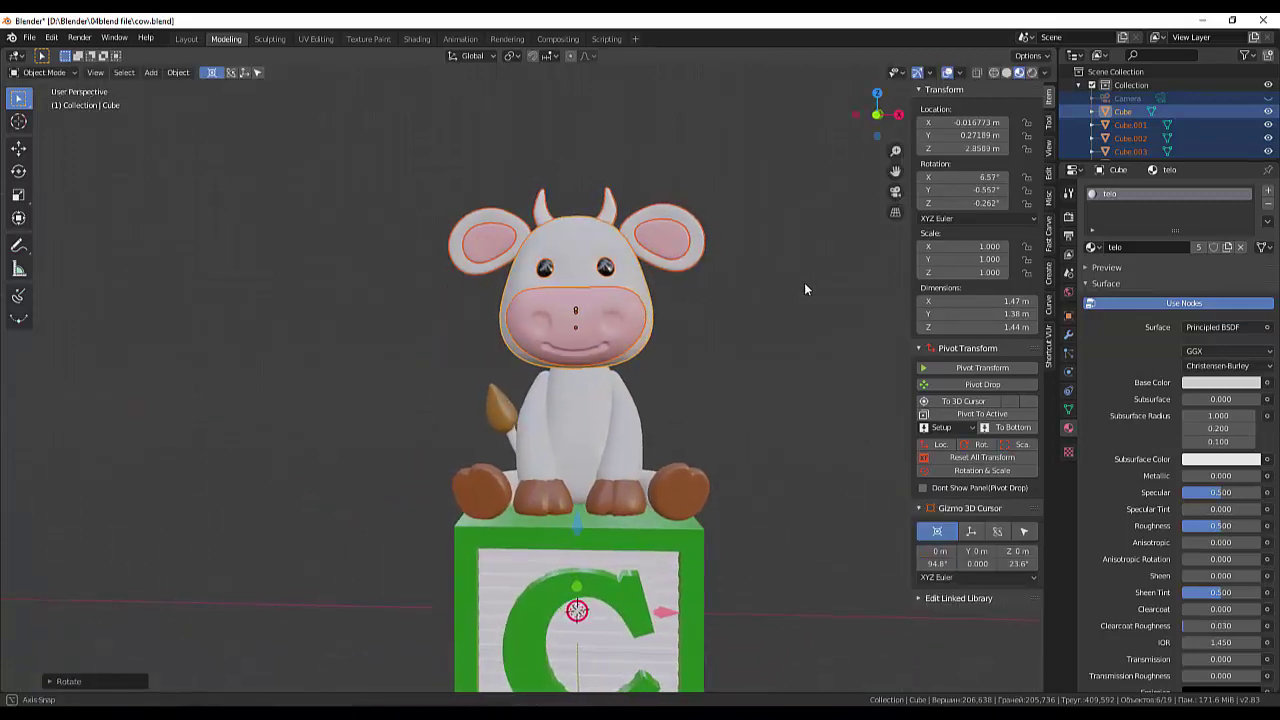
mouse_move(804, 287)
middle_mouse_down()
mouse_move(672, 306)
mouse_move(660, 296)
mouse_move(796, 282)
middle_mouse_up()
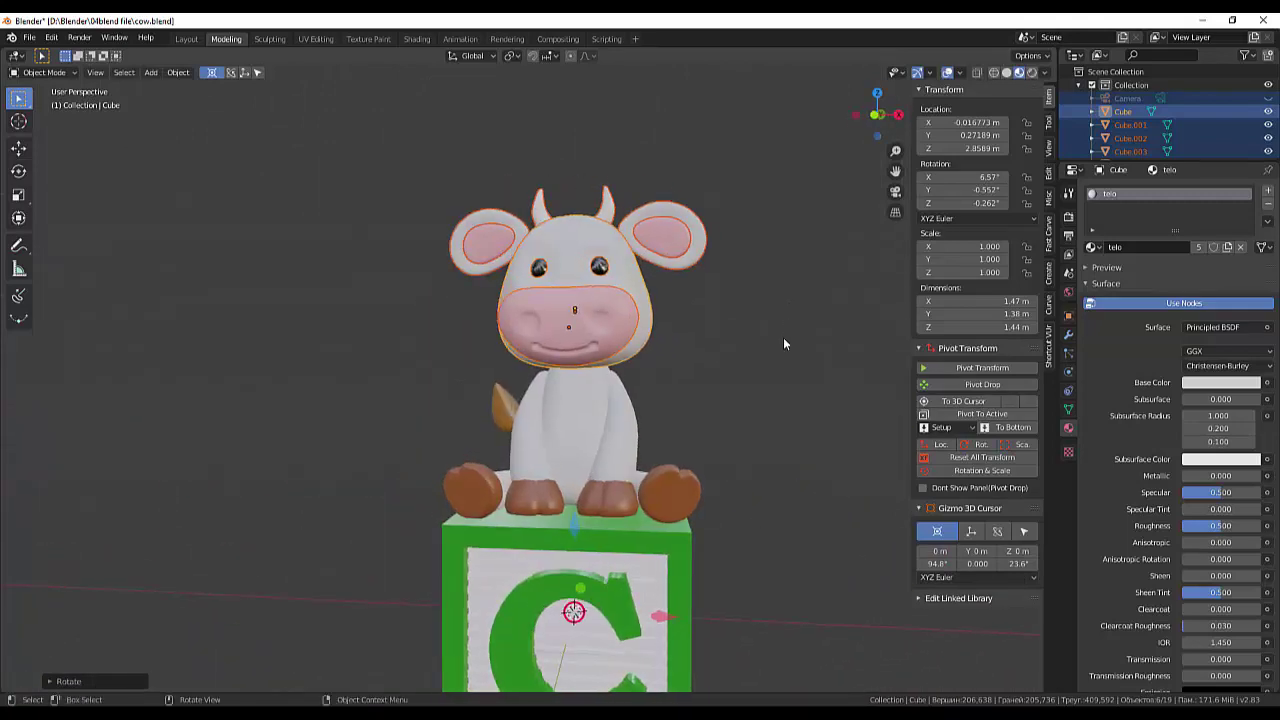
scroll(760, 340, "down", 3)
mouse_move(736, 342)
middle_mouse_down()
mouse_move(783, 377)
mouse_move(746, 391)
middle_mouse_up()
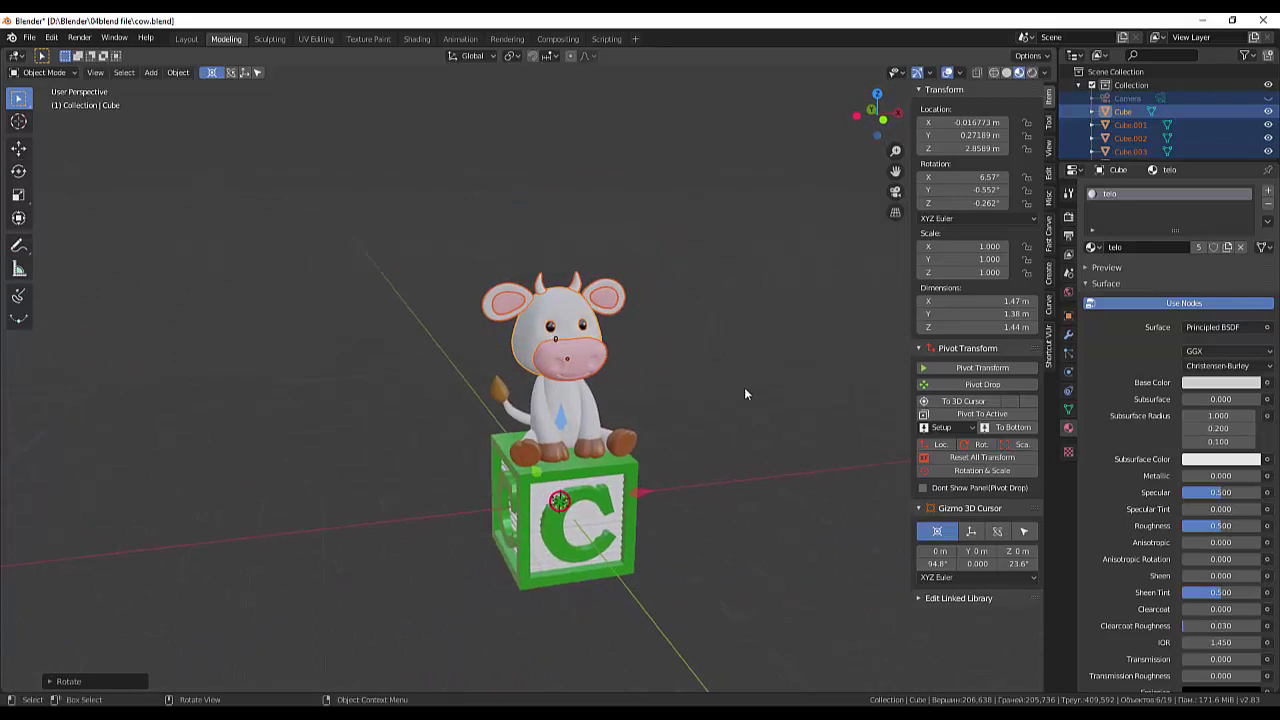
scroll(740, 389, "up", 2)
scroll(737, 387, "down", 3)
scroll(735, 386, "up", 2)
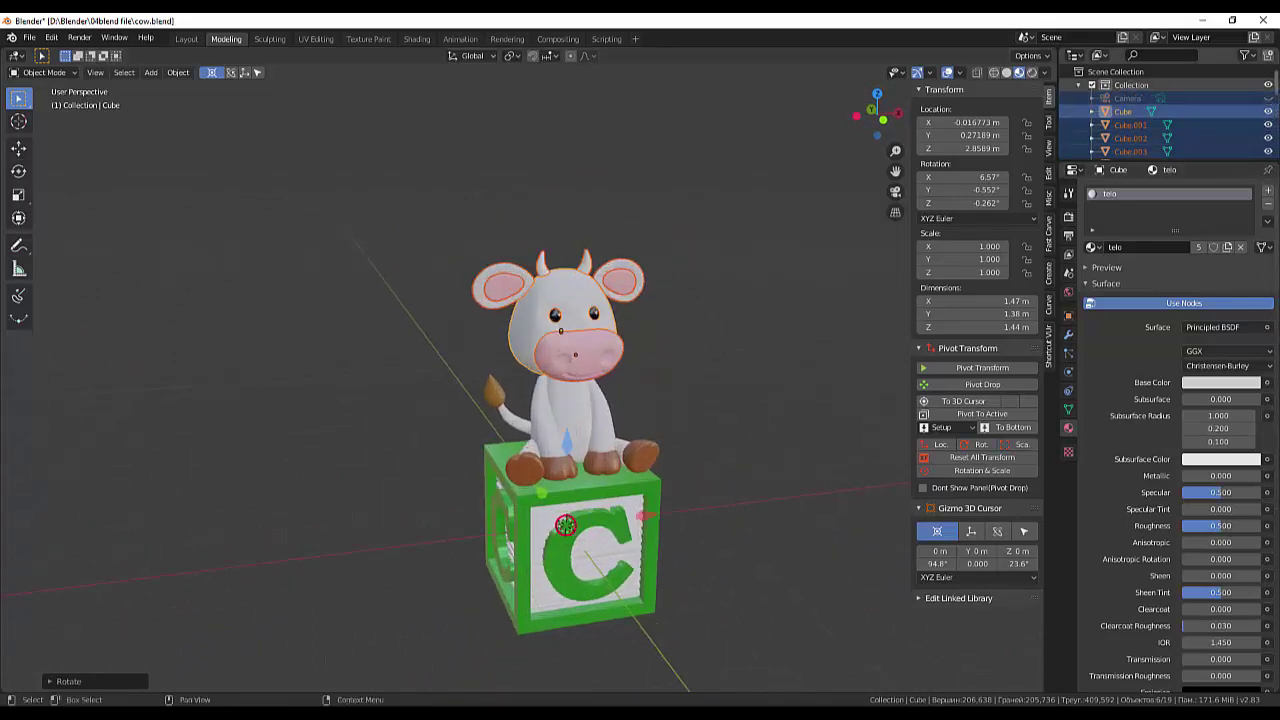
scroll(641, 429, "up", 2)
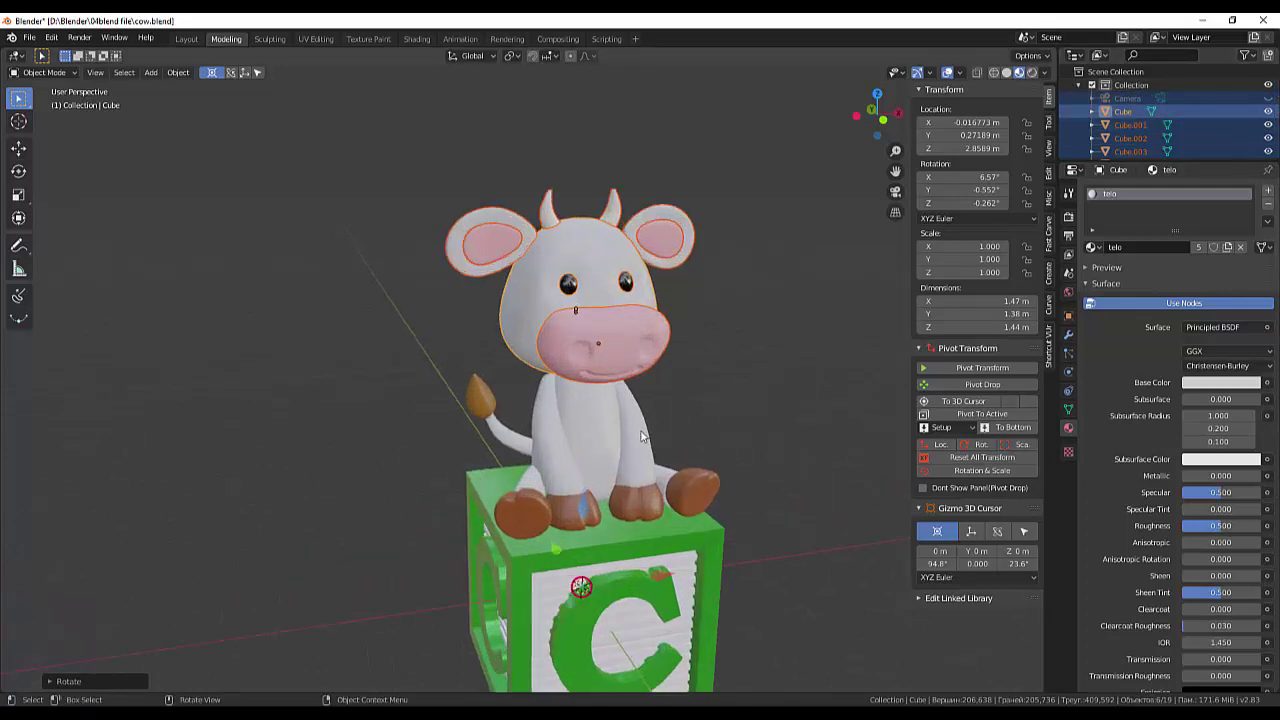
scroll(641, 436, "down", 2)
mouse_move(641, 436)
middle_mouse_down()
mouse_move(674, 371)
mouse_move(663, 341)
middle_mouse_up()
scroll(666, 361, "up", 2)
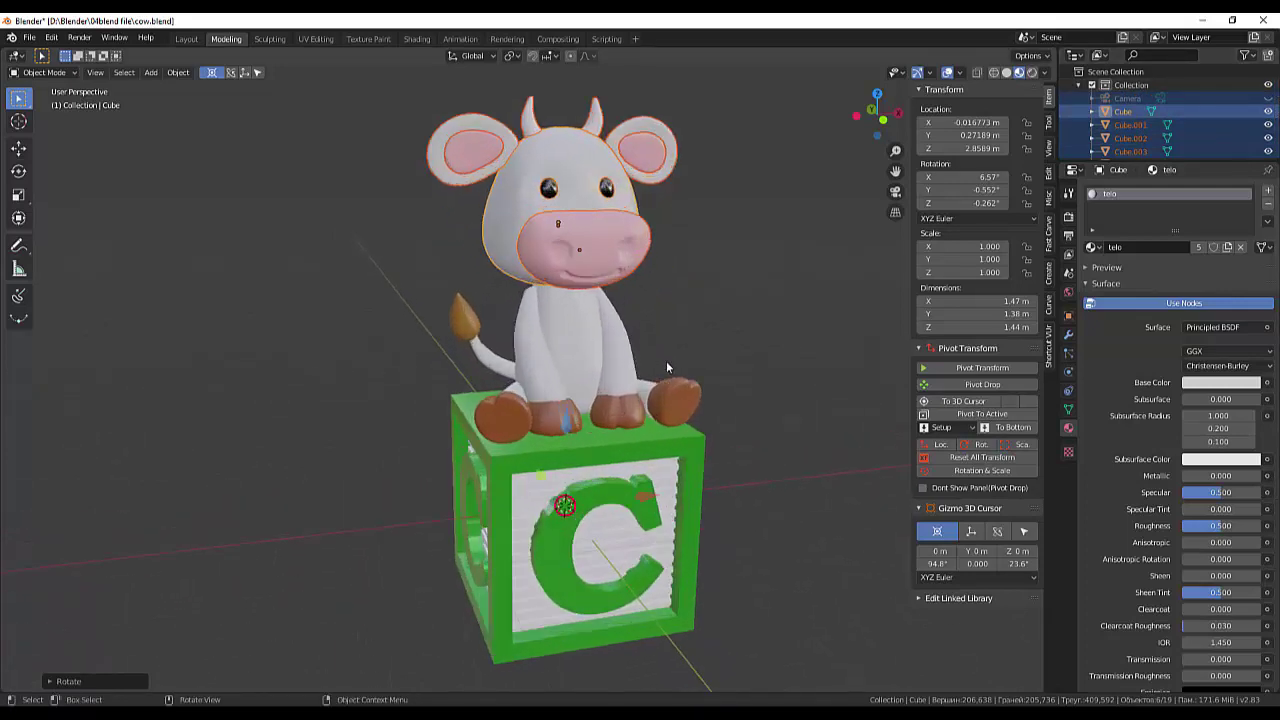
left_click(757, 476)
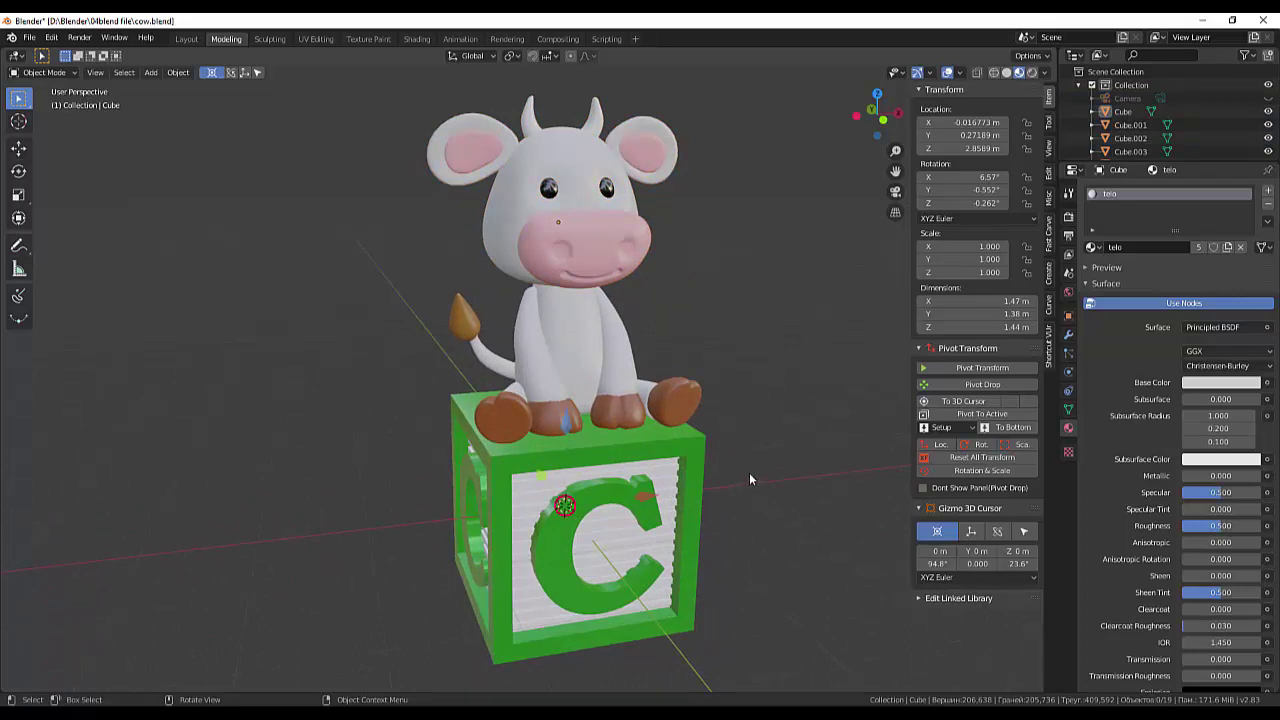
Assign the hase material to the horn Cylinder and make it a single-user copy.
left_click(597, 128)
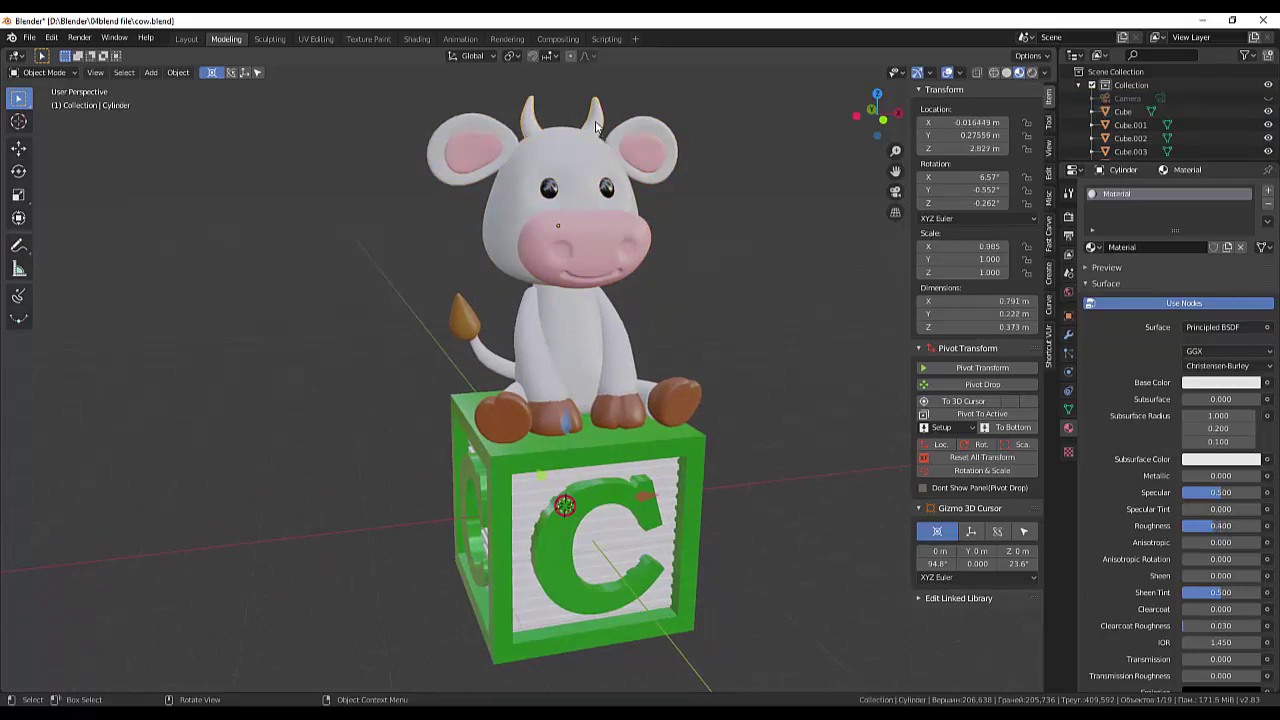
left_click(1093, 248)
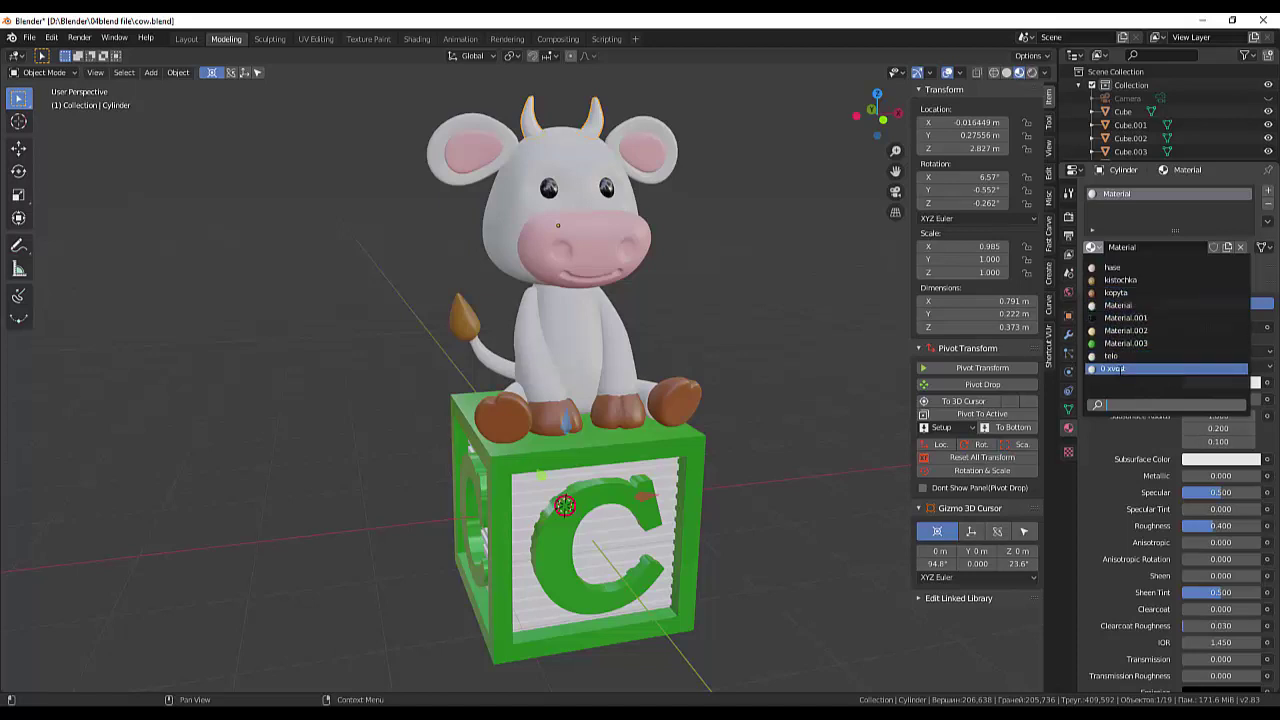
left_click(1111, 268)
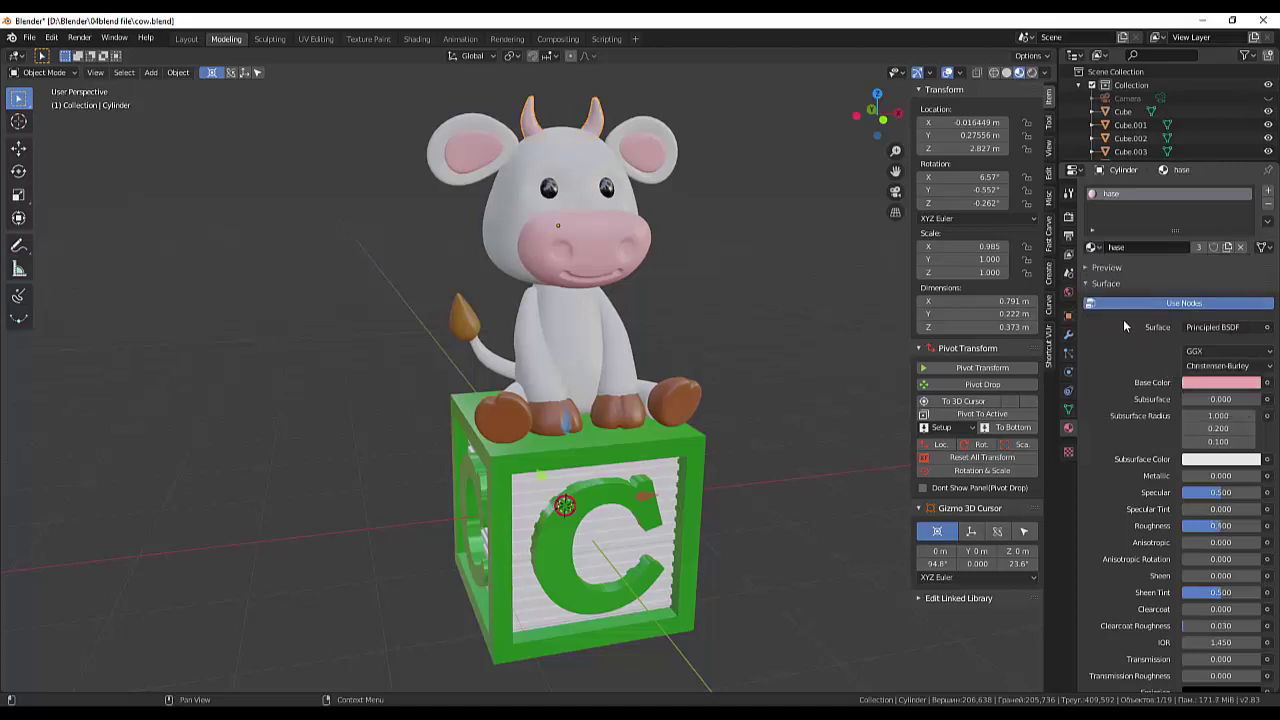
left_click(1227, 248)
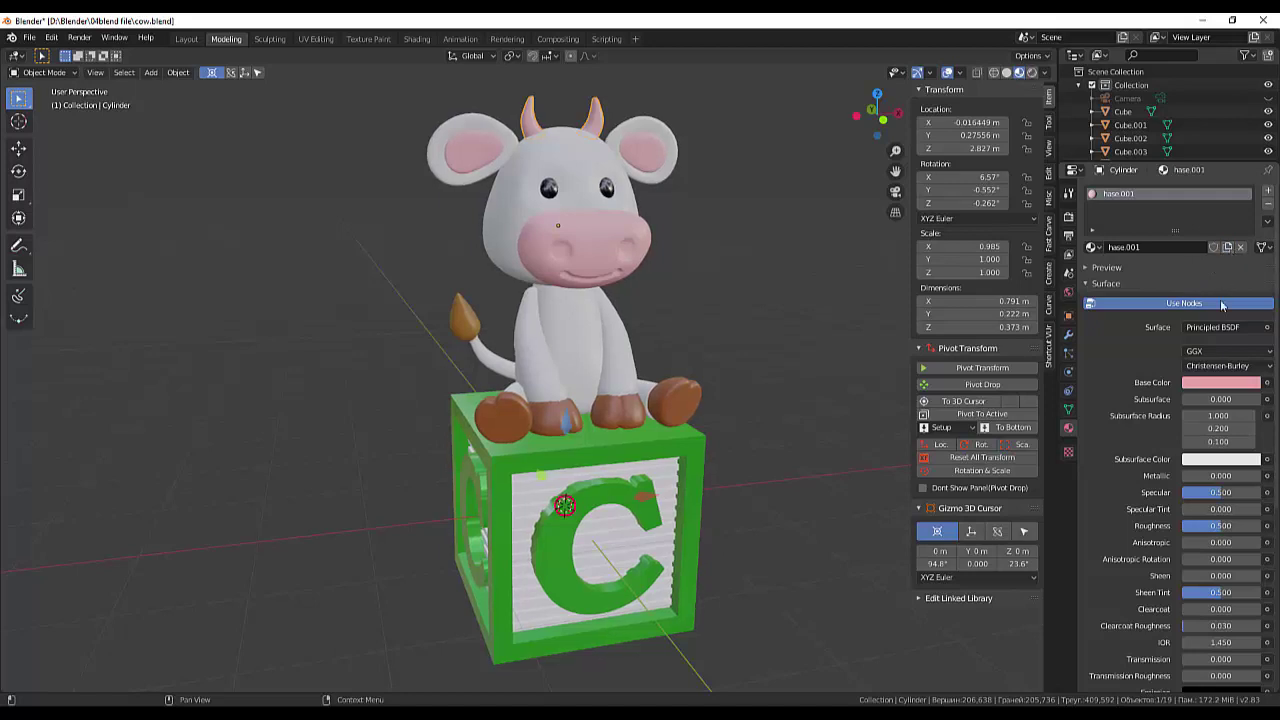
Set the horns' copied material base colour to orange.
left_click(1205, 388)
left_click(1165, 266)
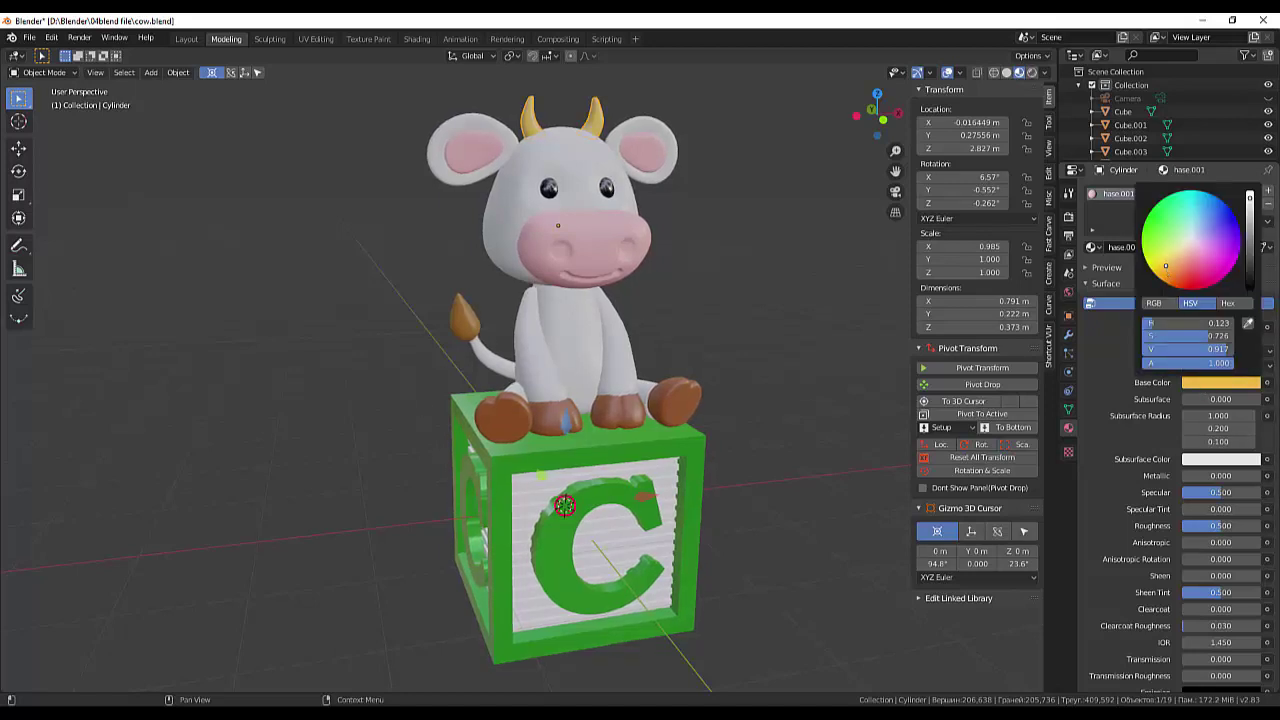
left_click(1197, 386)
left_click_drag(1164, 265, 1167, 274)
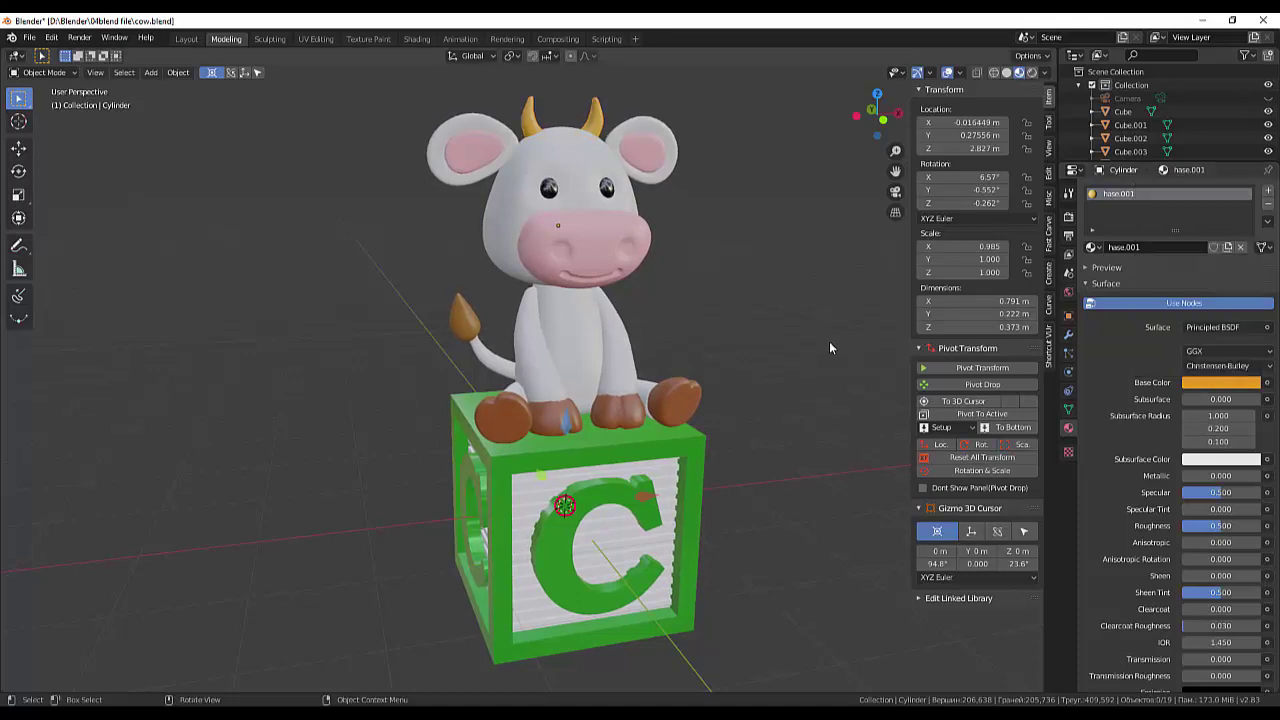
mouse_move(829, 341)
middle_mouse_down()
mouse_move(679, 351)
mouse_move(234, 337)
mouse_move(240, 346)
middle_mouse_up()
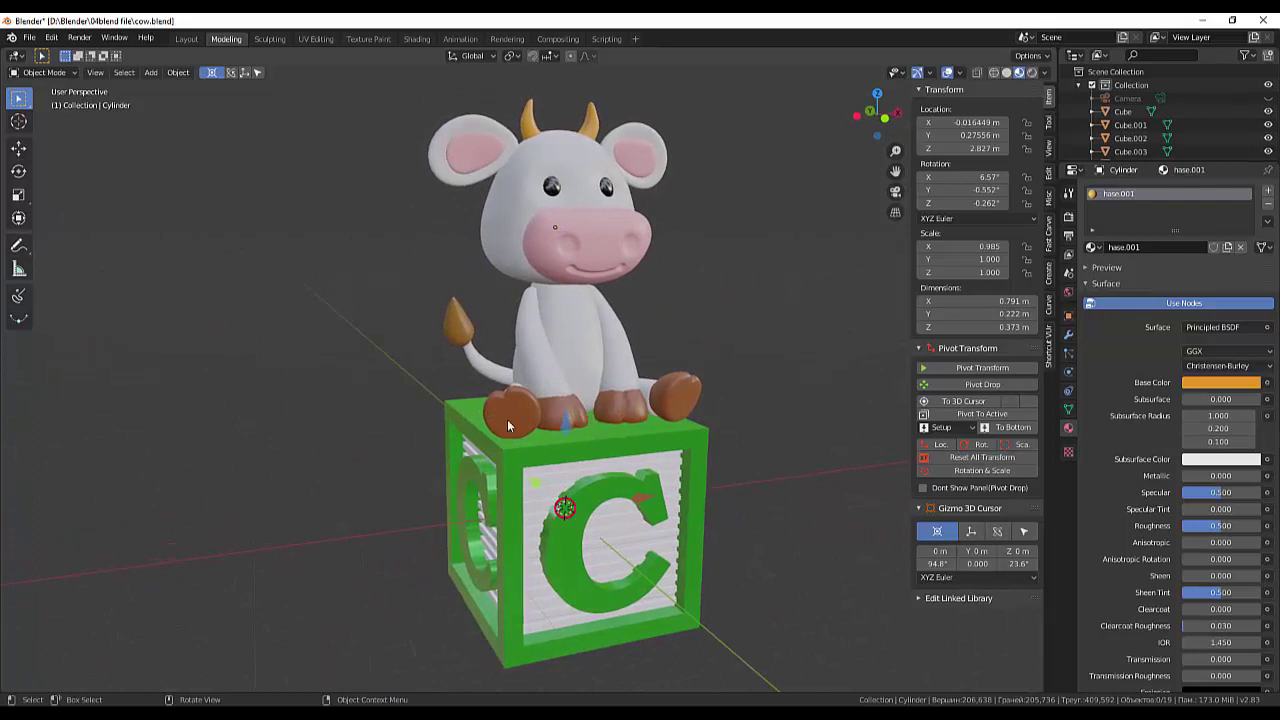
scroll(559, 421, "up", 3)
scroll(559, 420, "down", 4)
mouse_move(736, 383)
middle_mouse_down()
mouse_move(642, 350)
mouse_move(756, 362)
mouse_move(669, 340)
mouse_move(523, 355)
mouse_move(706, 354)
middle_mouse_up()
scroll(713, 368, "up", 1)
scroll(714, 375, "down", 1)
mouse_move(768, 357)
middle_mouse_down()
mouse_move(743, 369)
mouse_move(642, 350)
mouse_move(483, 367)
mouse_move(700, 349)
mouse_move(727, 360)
middle_mouse_up()
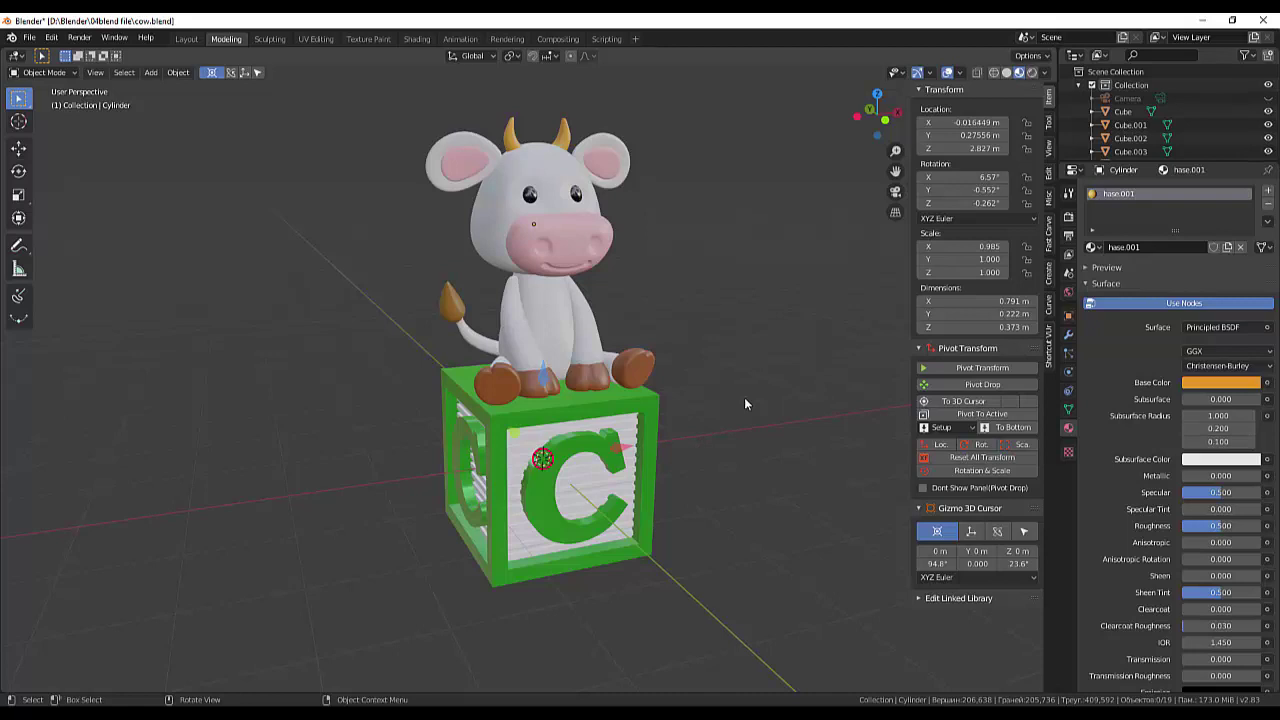
Raise the muzzle's Specular to about 0.692 and lower the kopyta hoof roughness to 0.450.
left_click(560, 235)
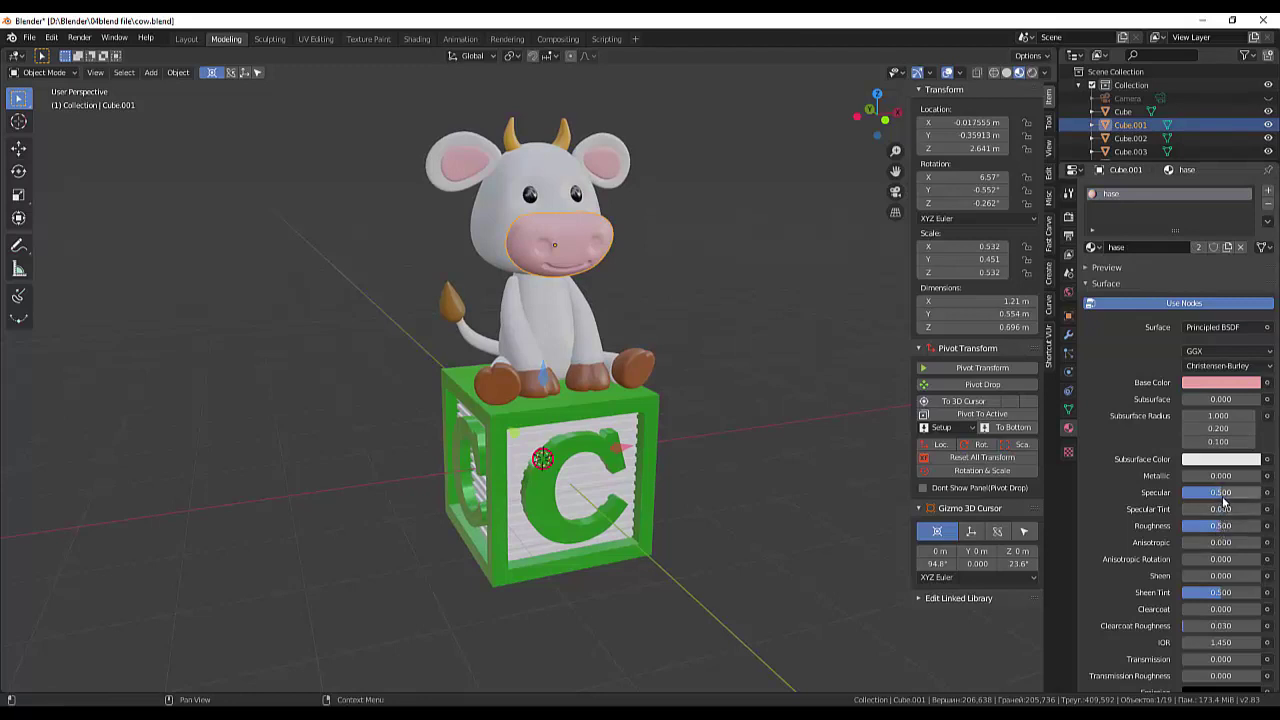
mouse_move(1221, 494)
left_mouse_down()
mouse_move(1236, 533)
mouse_move(1186, 527)
left_mouse_up()
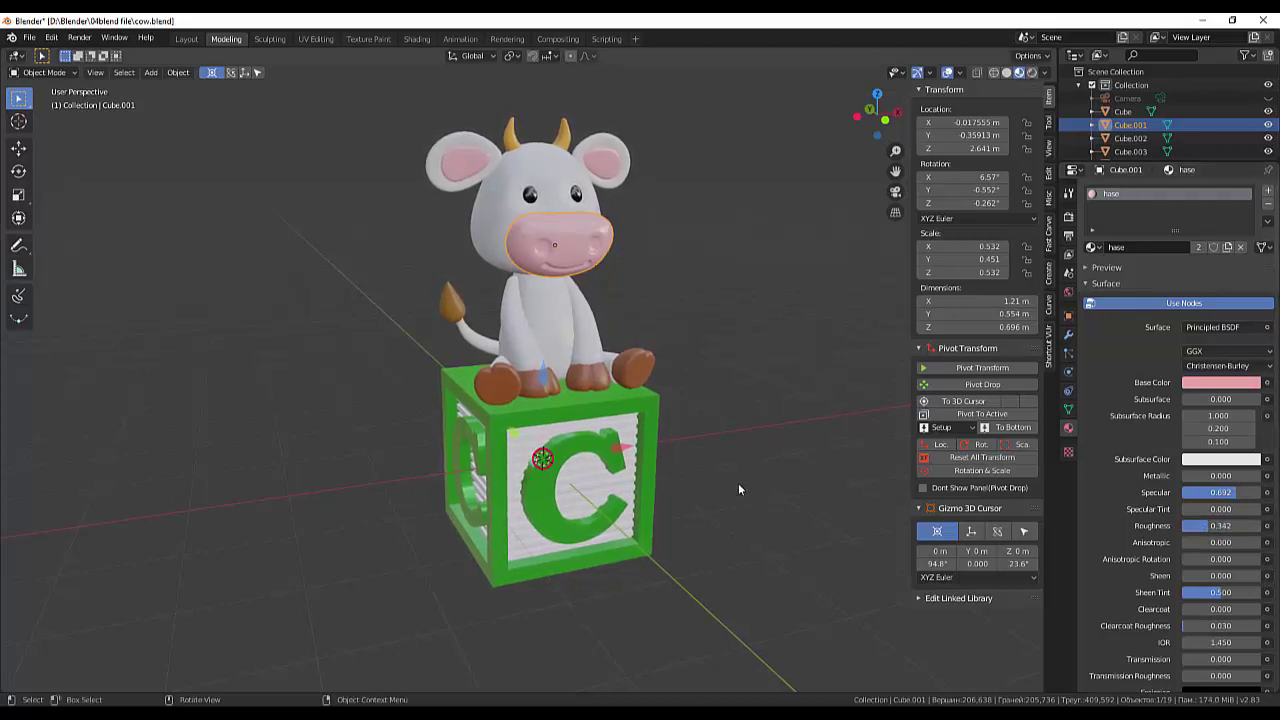
left_click(638, 385)
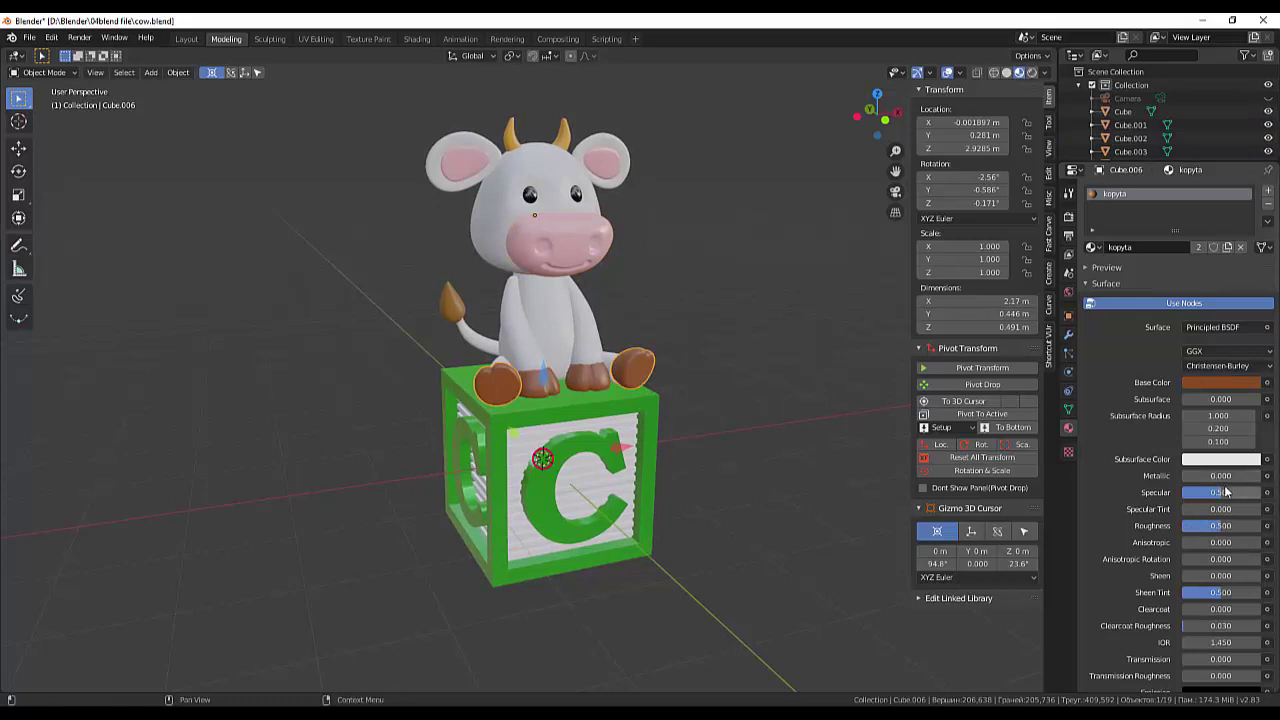
left_click_drag(1224, 527, 1235, 527)
left_click(600, 378)
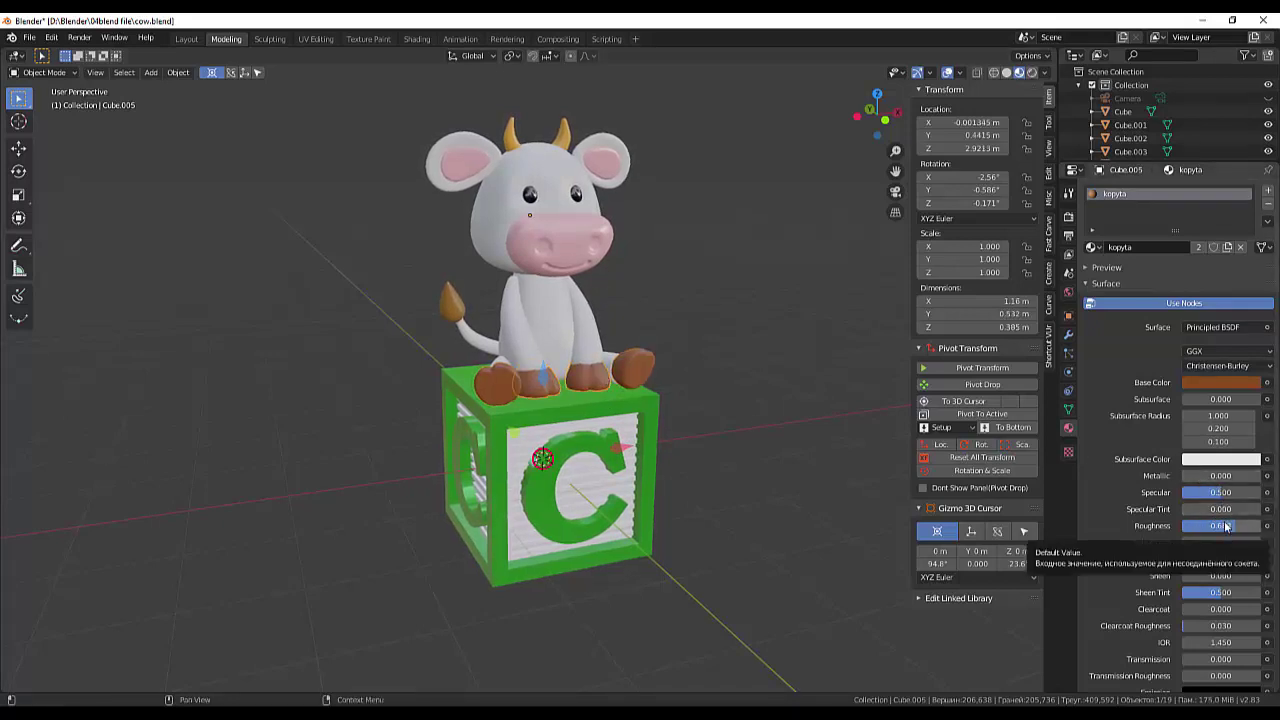
left_click_drag(1230, 527, 1195, 527)
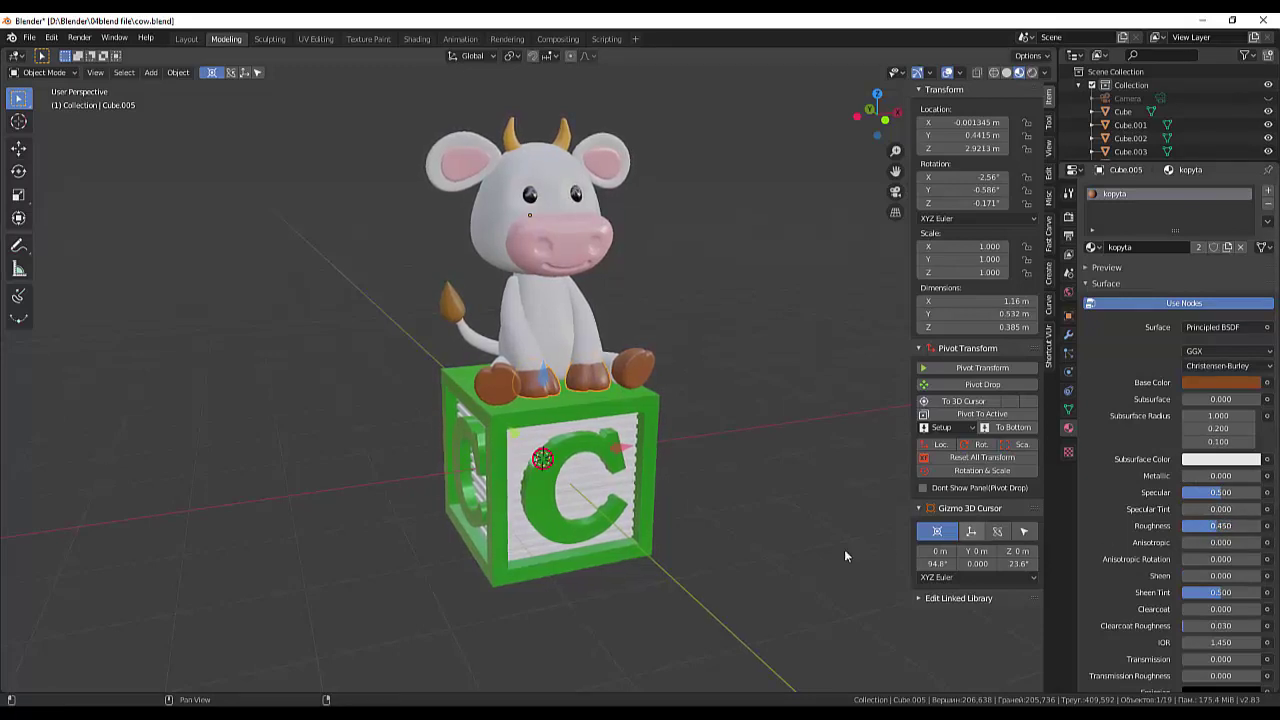
left_click(559, 512)
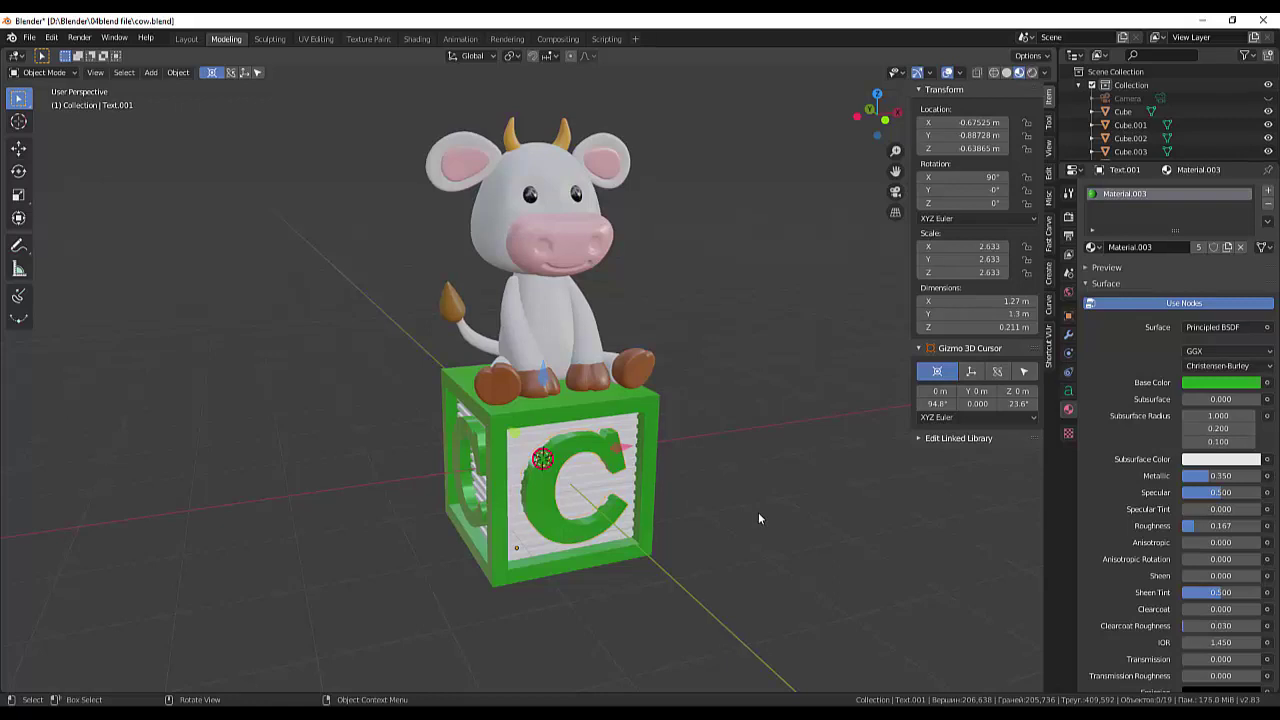
scroll(779, 484, "down", 2)
scroll(775, 480, "down", 2)
scroll(770, 478, "up", 4)
mouse_move(770, 478)
middle_mouse_down()
mouse_move(905, 495)
mouse_move(896, 507)
mouse_move(865, 495)
mouse_move(940, 491)
mouse_move(897, 508)
mouse_move(946, 536)
mouse_move(897, 517)
mouse_move(907, 505)
mouse_move(888, 495)
mouse_move(829, 512)
mouse_move(926, 478)
mouse_move(908, 487)
mouse_move(966, 501)
mouse_move(957, 486)
mouse_move(881, 513)
mouse_move(869, 494)
mouse_move(888, 511)
mouse_move(876, 509)
mouse_move(876, 533)
middle_mouse_up()
scroll(908, 522, "up", 2)
scroll(829, 512, "down", 1)
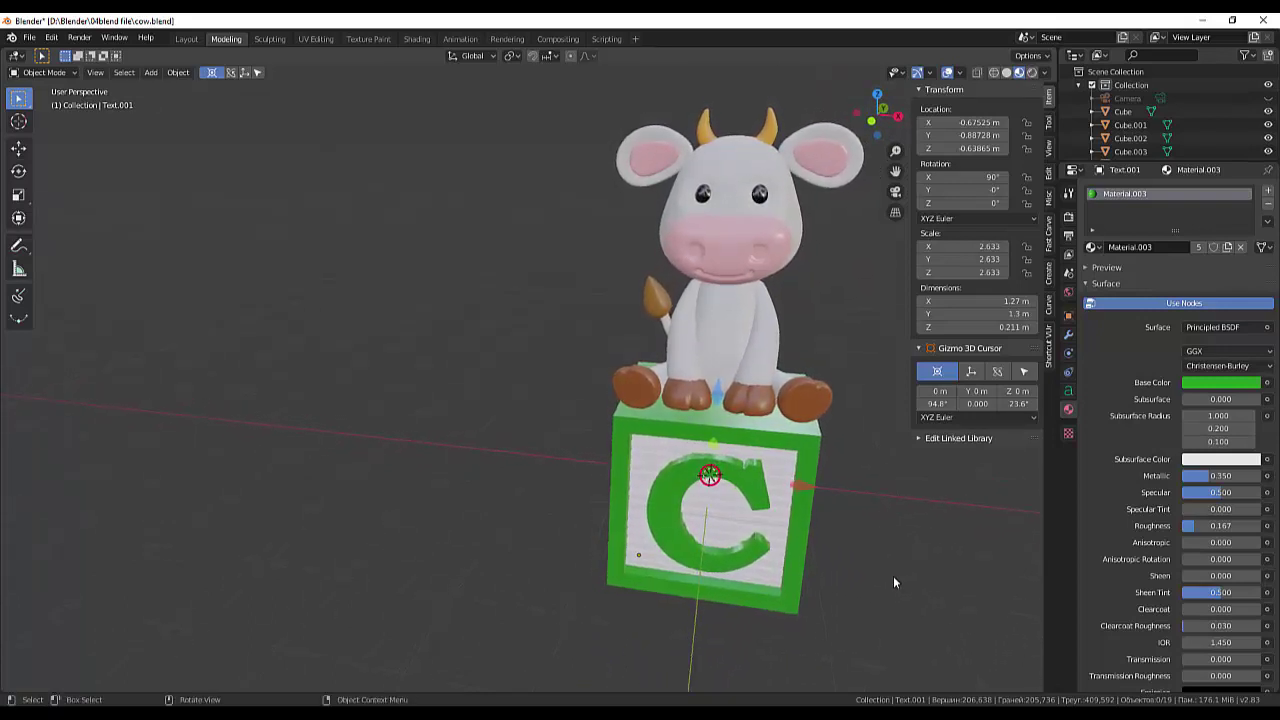